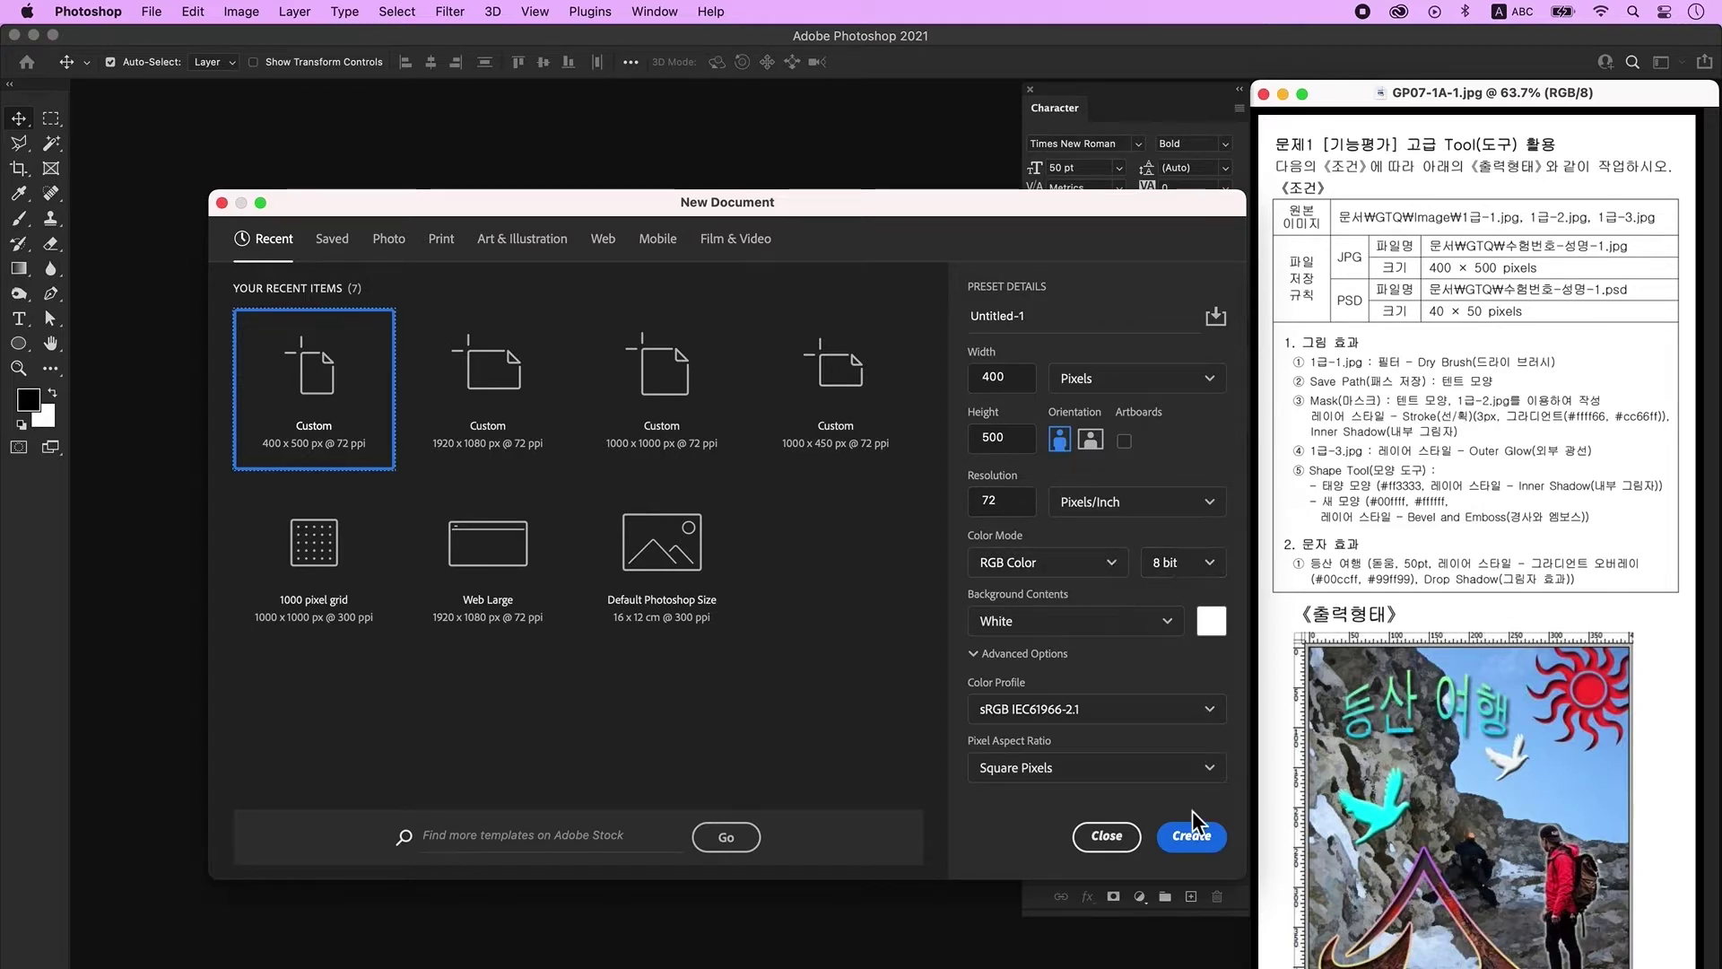
Create a 400 × 500 px RGB document at 72 ppi, zoom it to 300%, and show rulers in an enlarged window.
click(1208, 837)
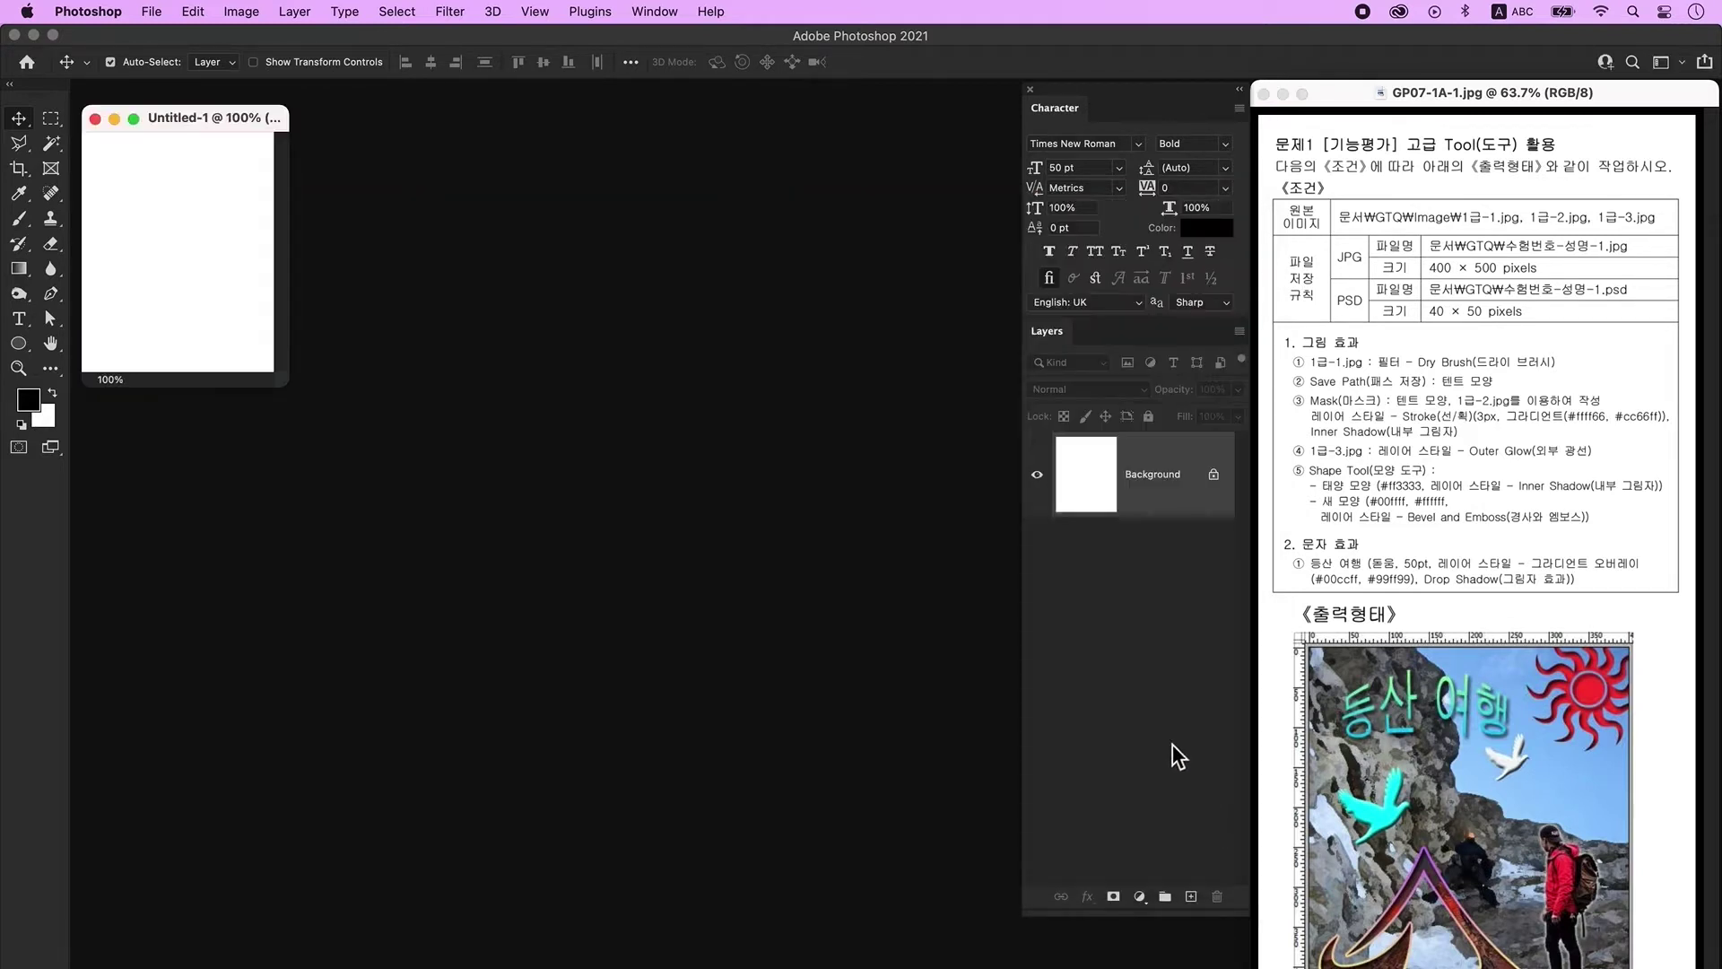
key(super+plus)
key(super+plus)
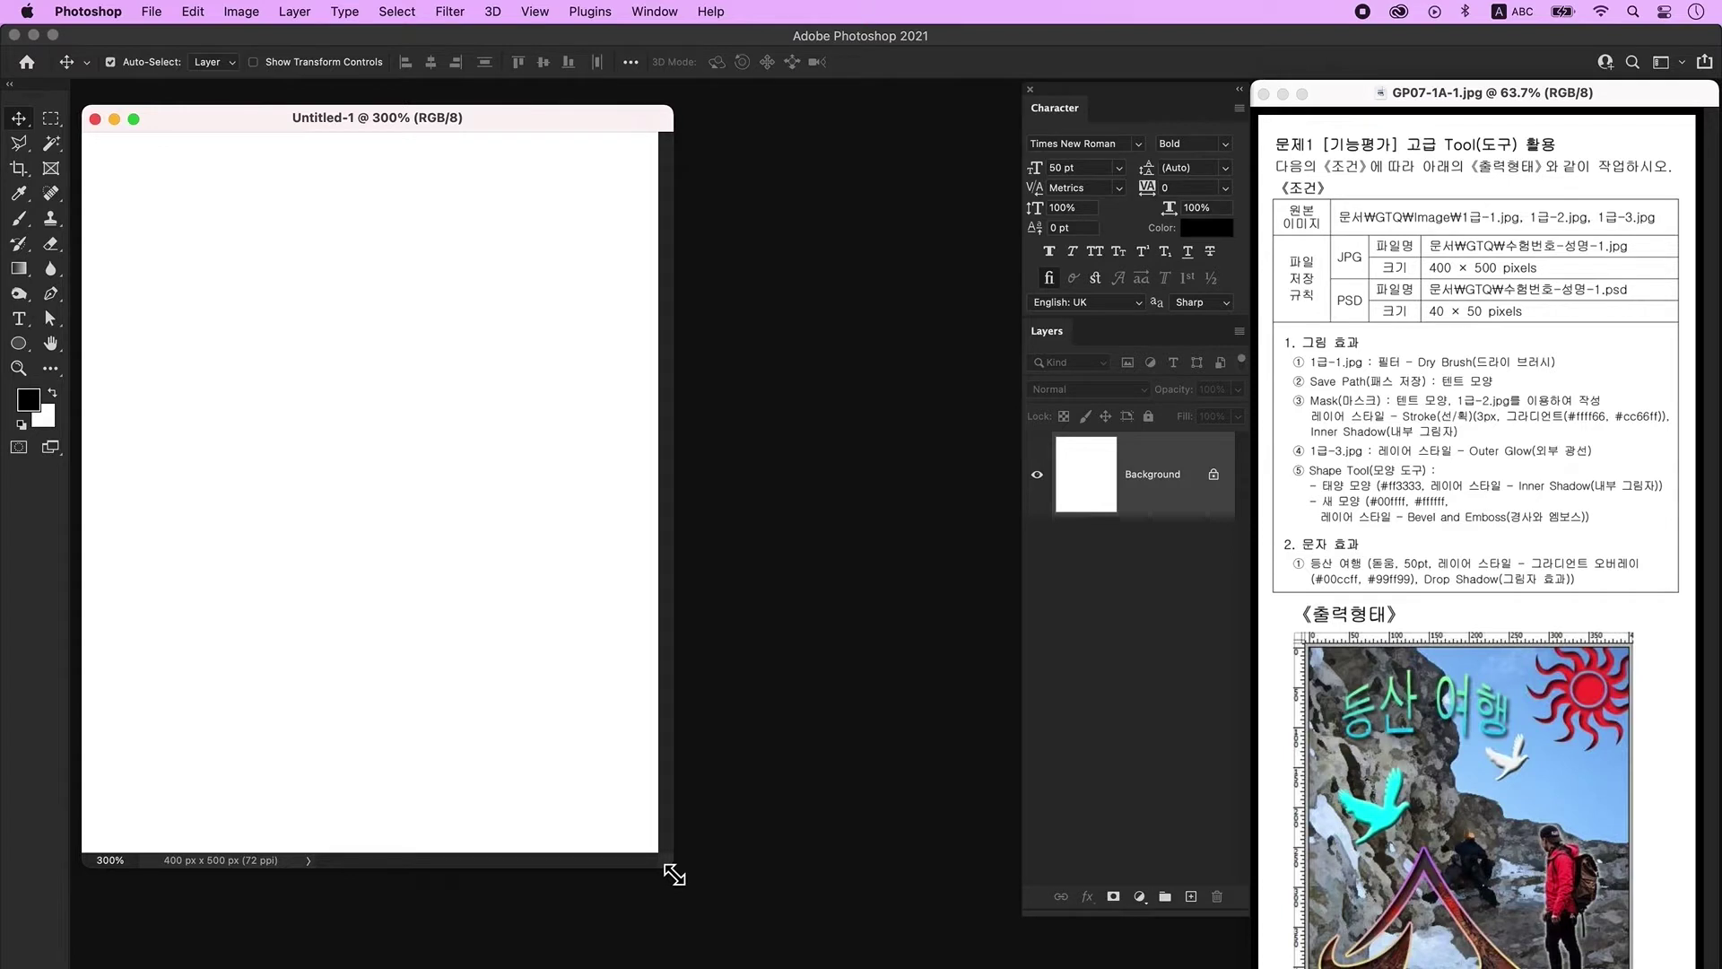
key(super+r)
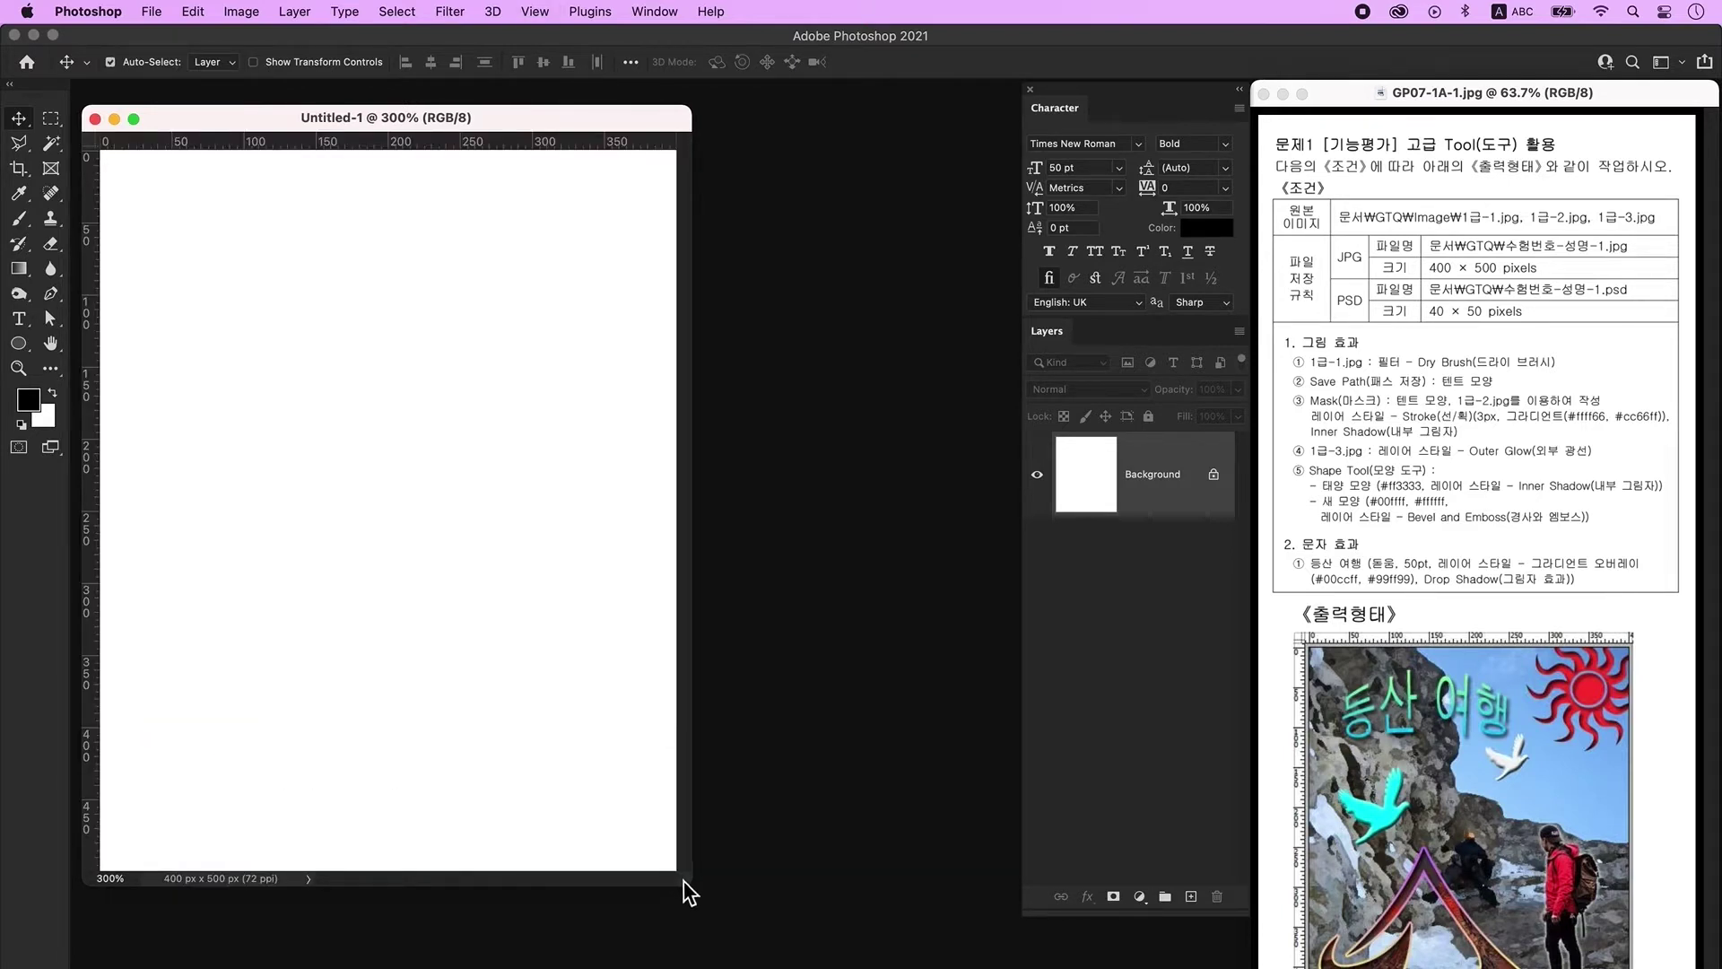
drag(693, 892, 765, 890)
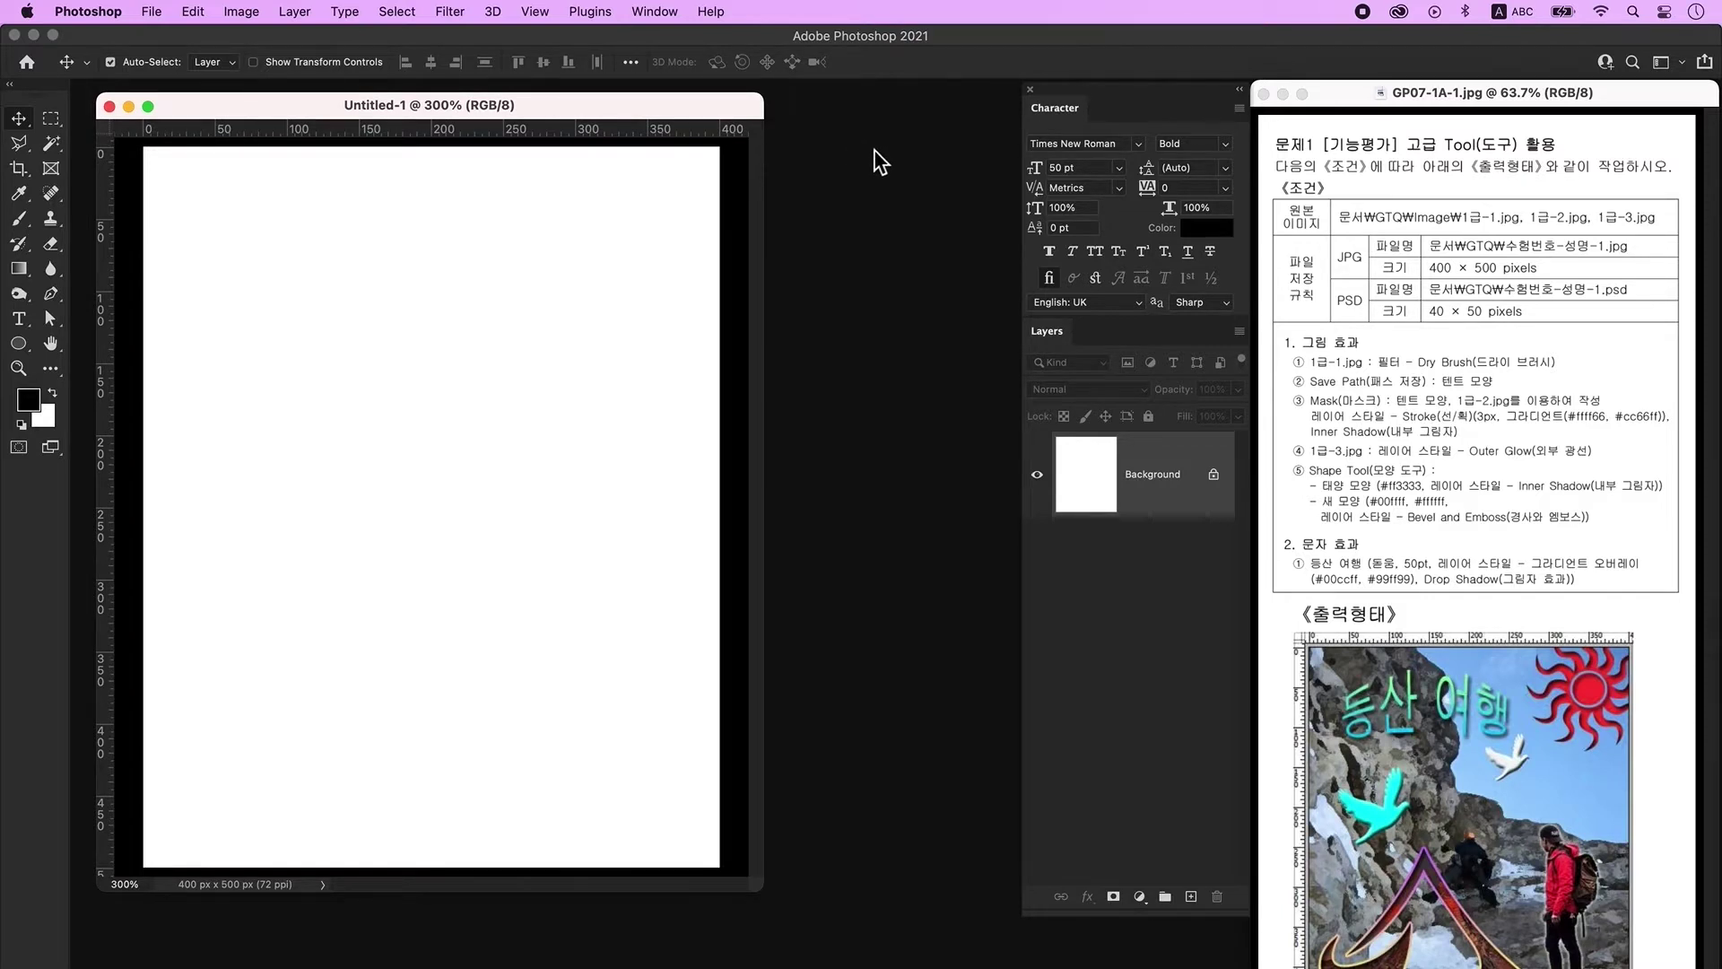
Save the document on the computer as a PSD named with the exam number, the examinee's name and 1.
click(151, 10)
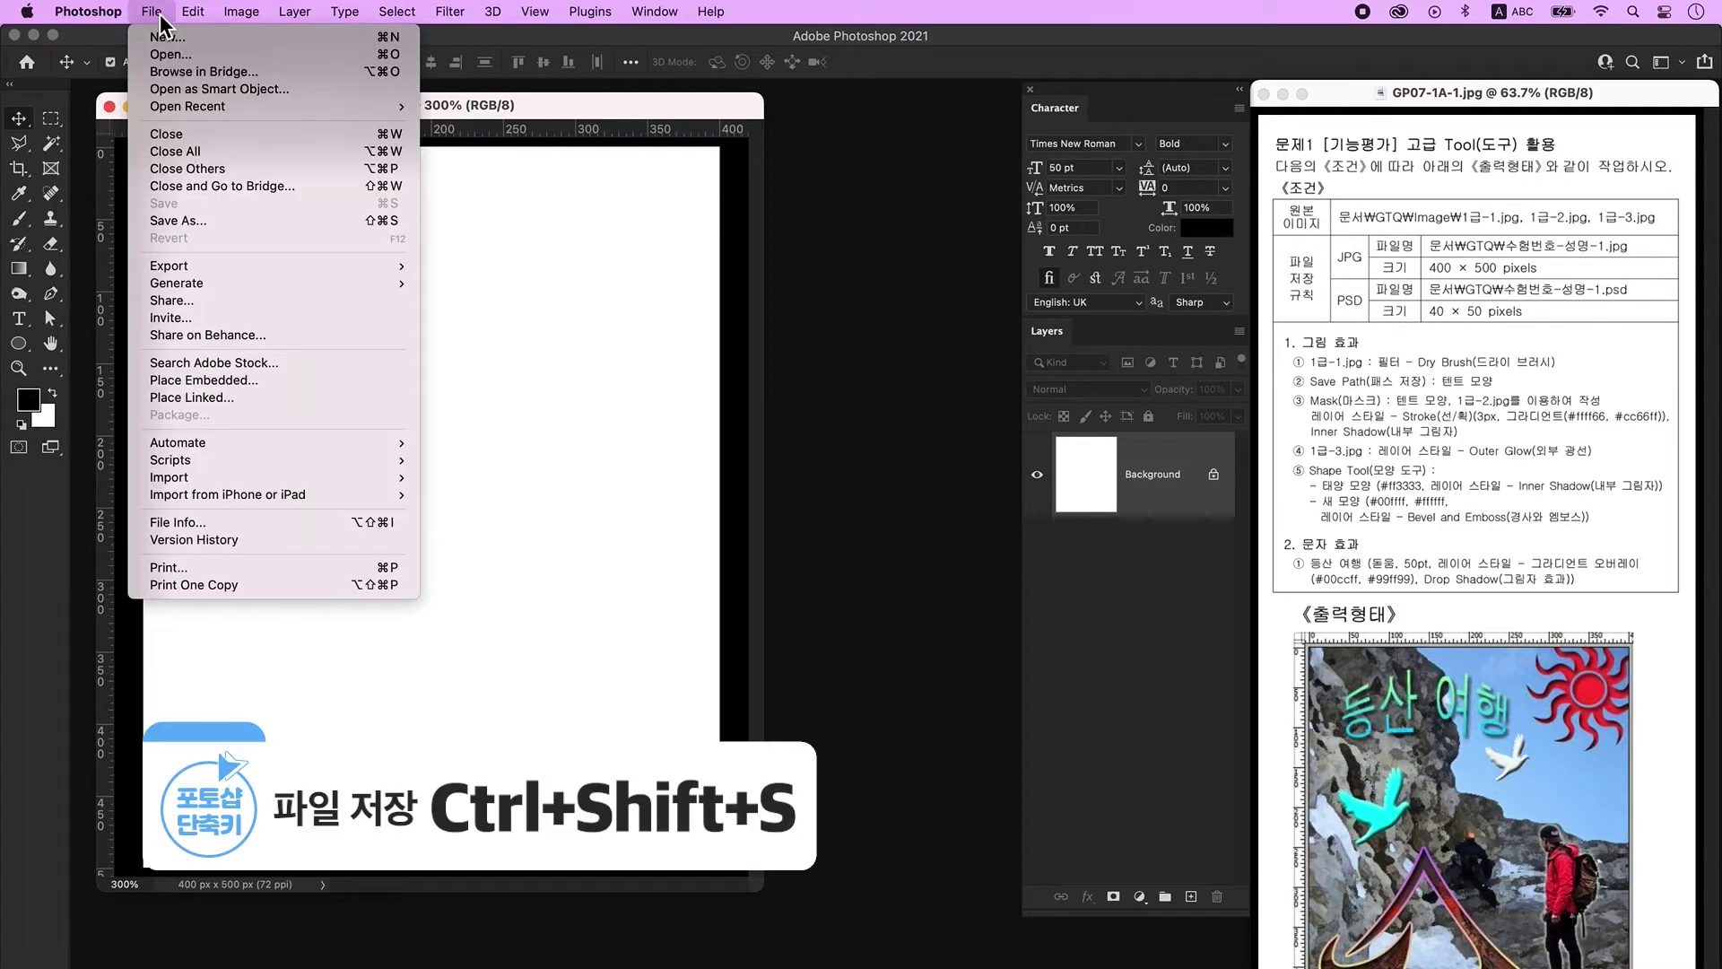
click(208, 223)
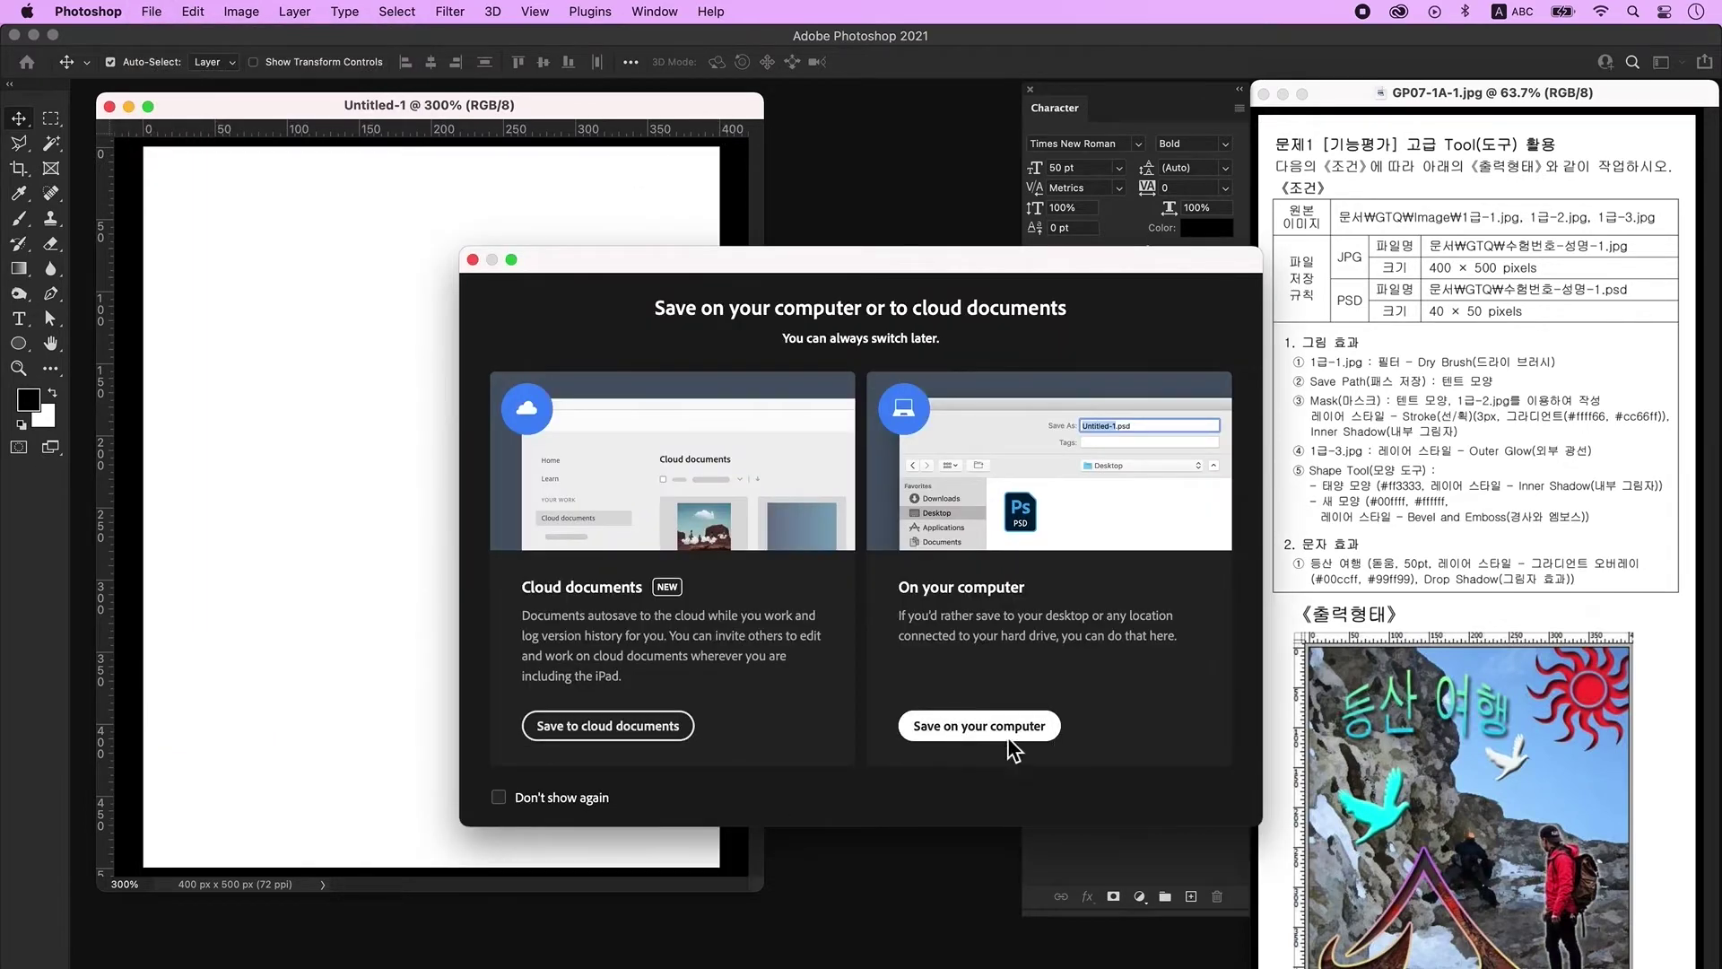
click(962, 425)
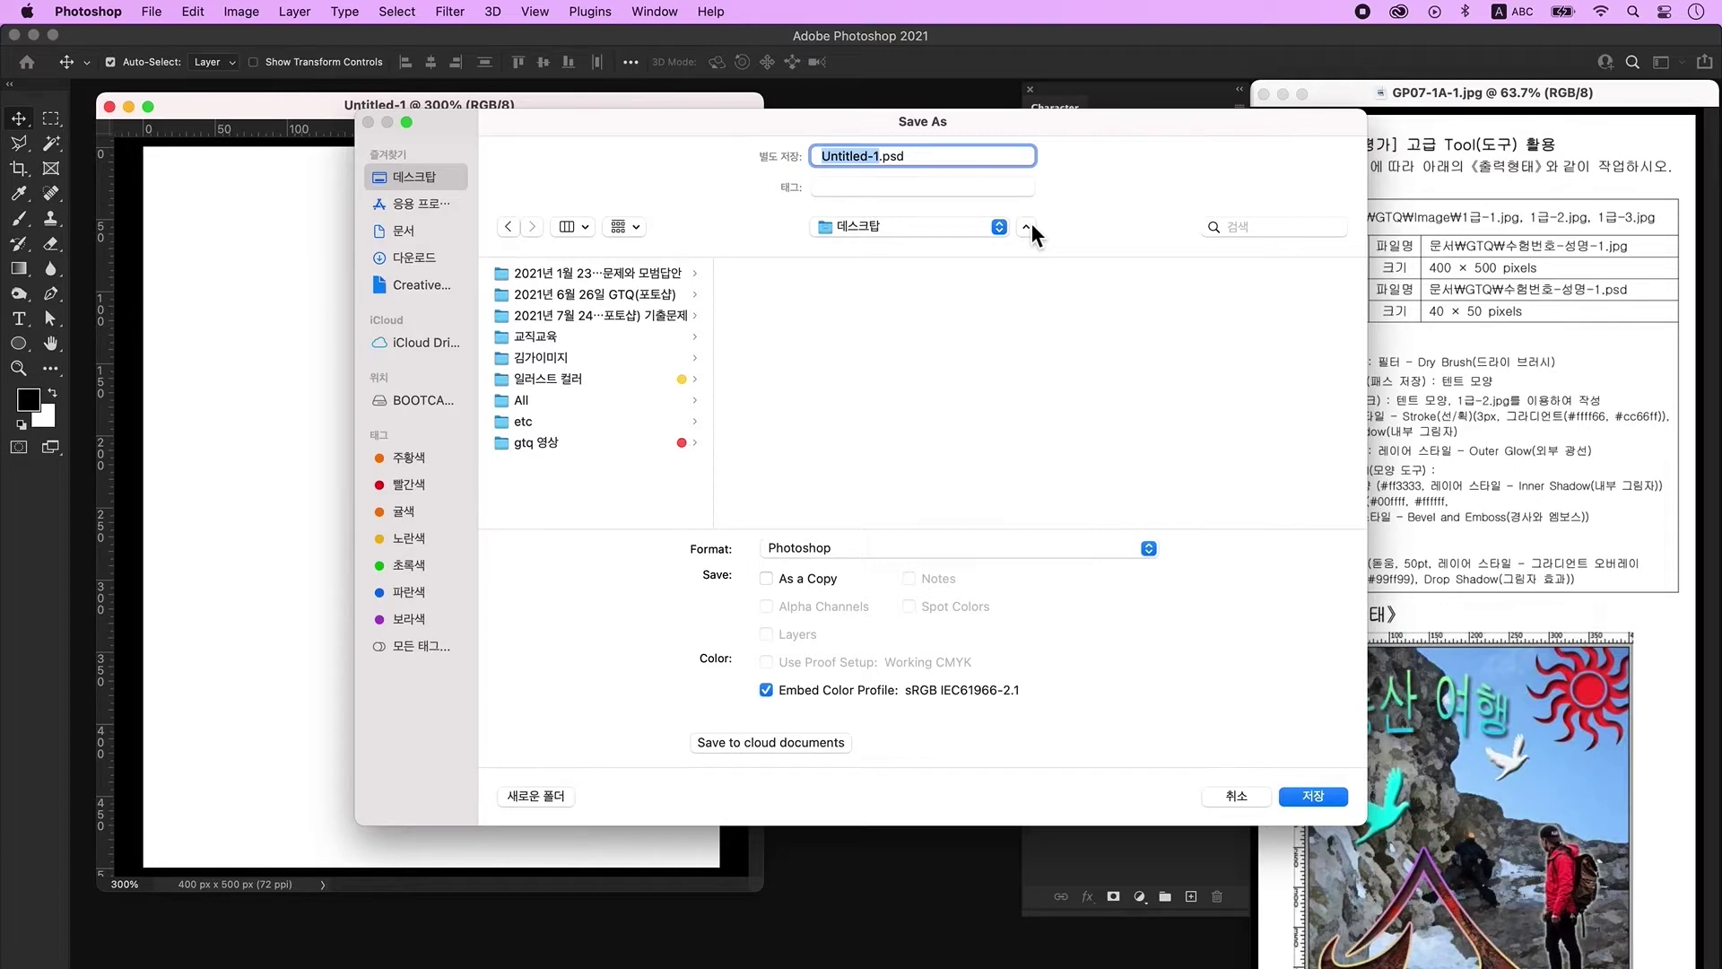
text(수험번호-성명-1)
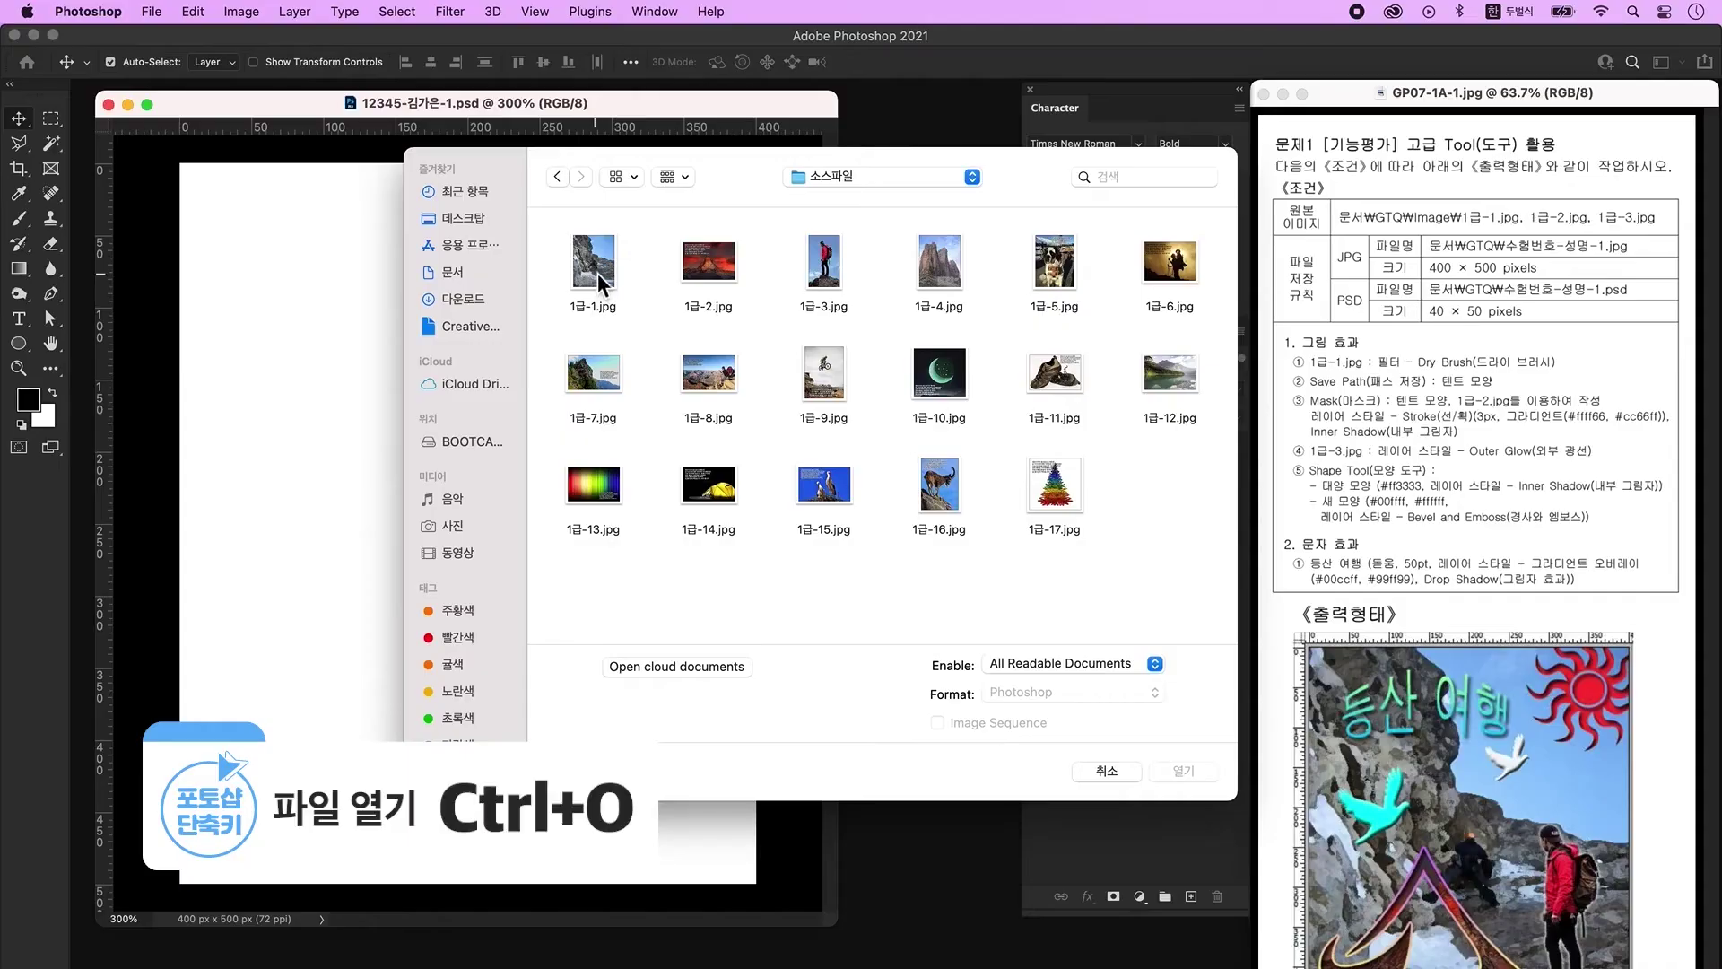
Open 1급-1.jpg from the 소스파일 folder and copy its image into the working document as a new layer.
click(597, 272)
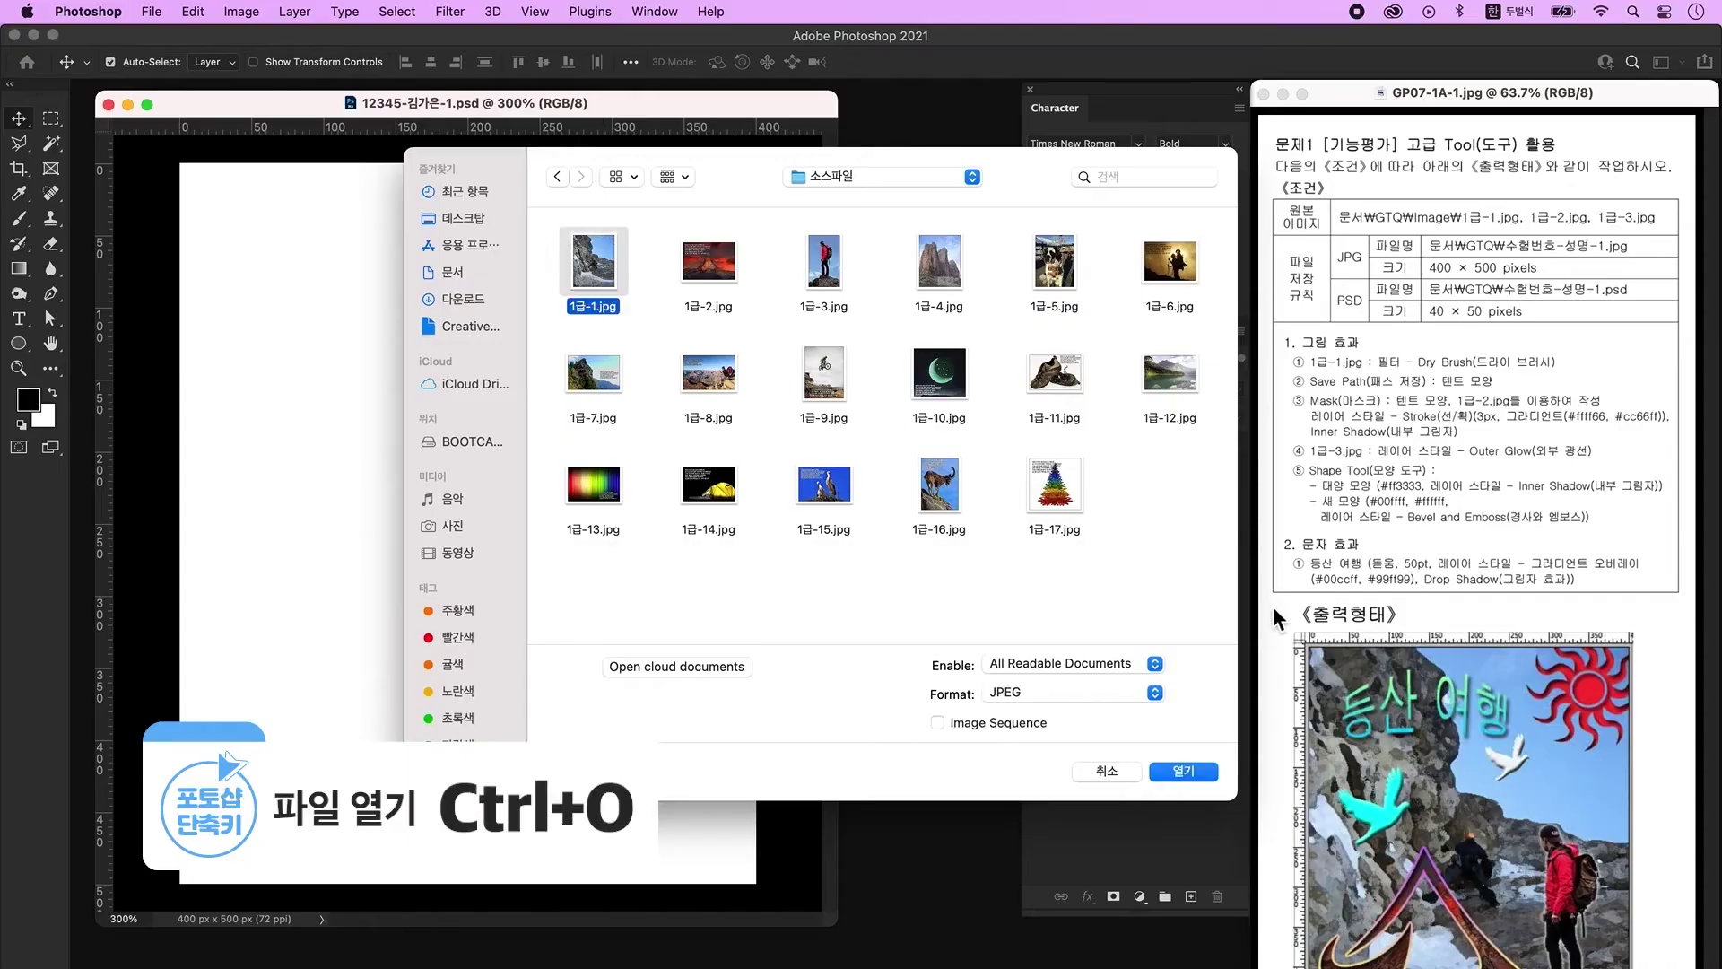
click(1184, 768)
drag(949, 422, 707, 170)
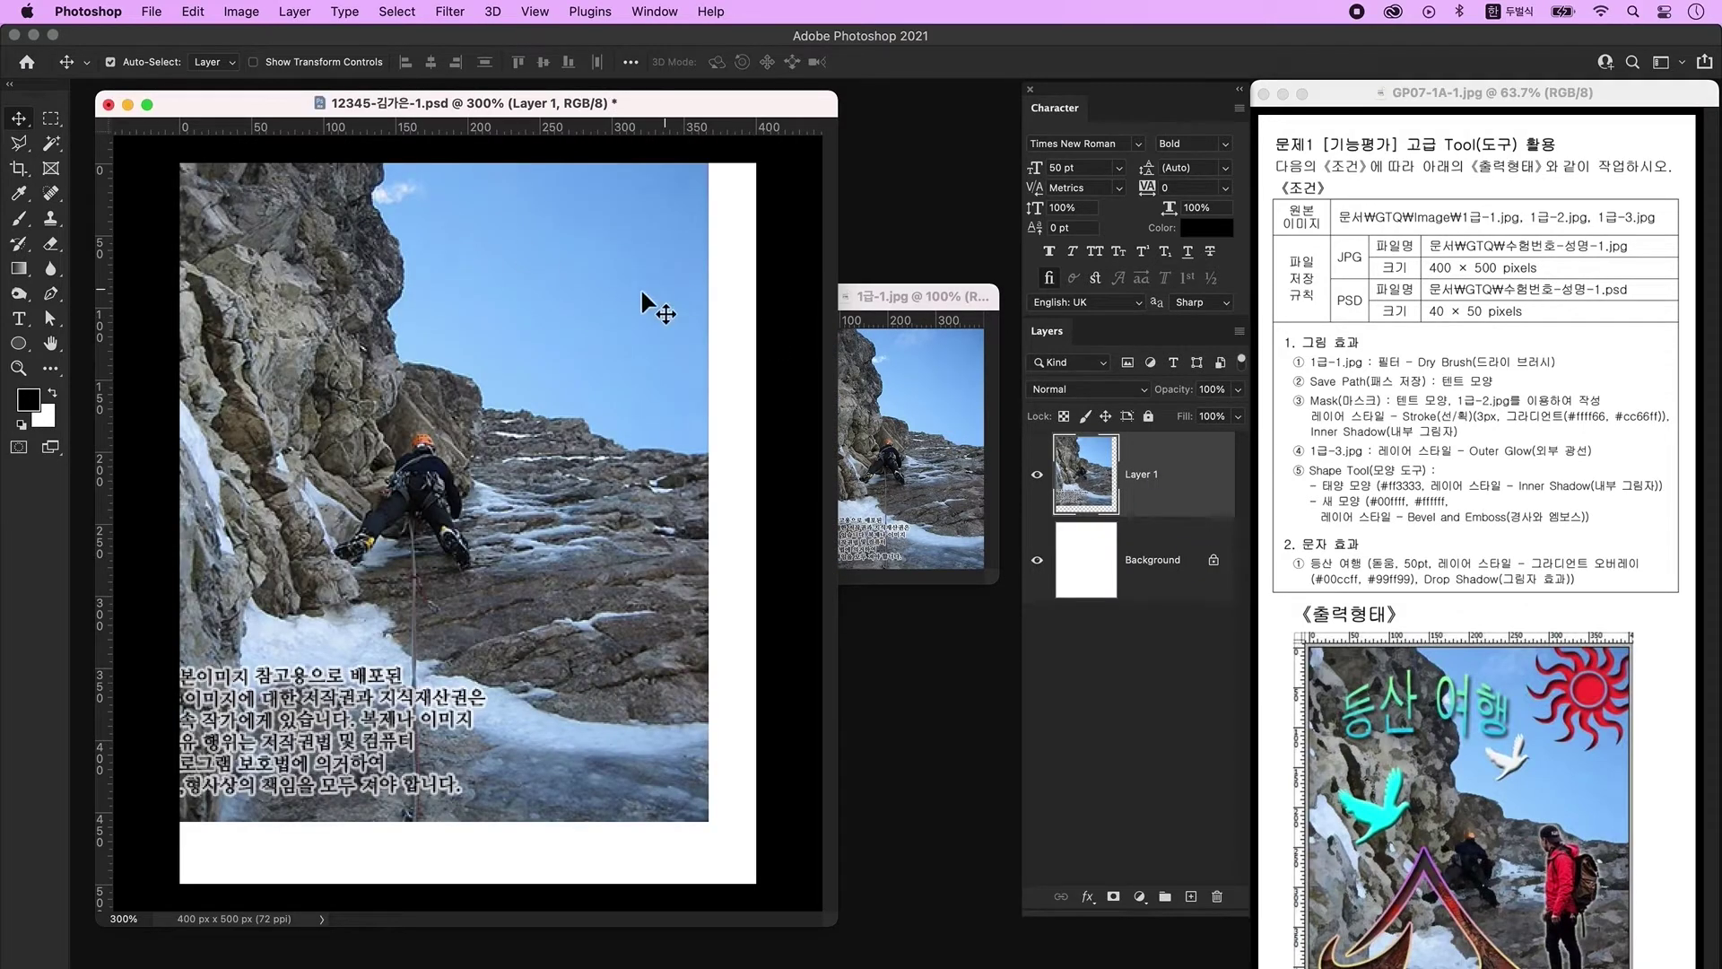
Reposition the climber image to cover the whole canvas, centred at X 200 px and Y 250 px.
key(super+t)
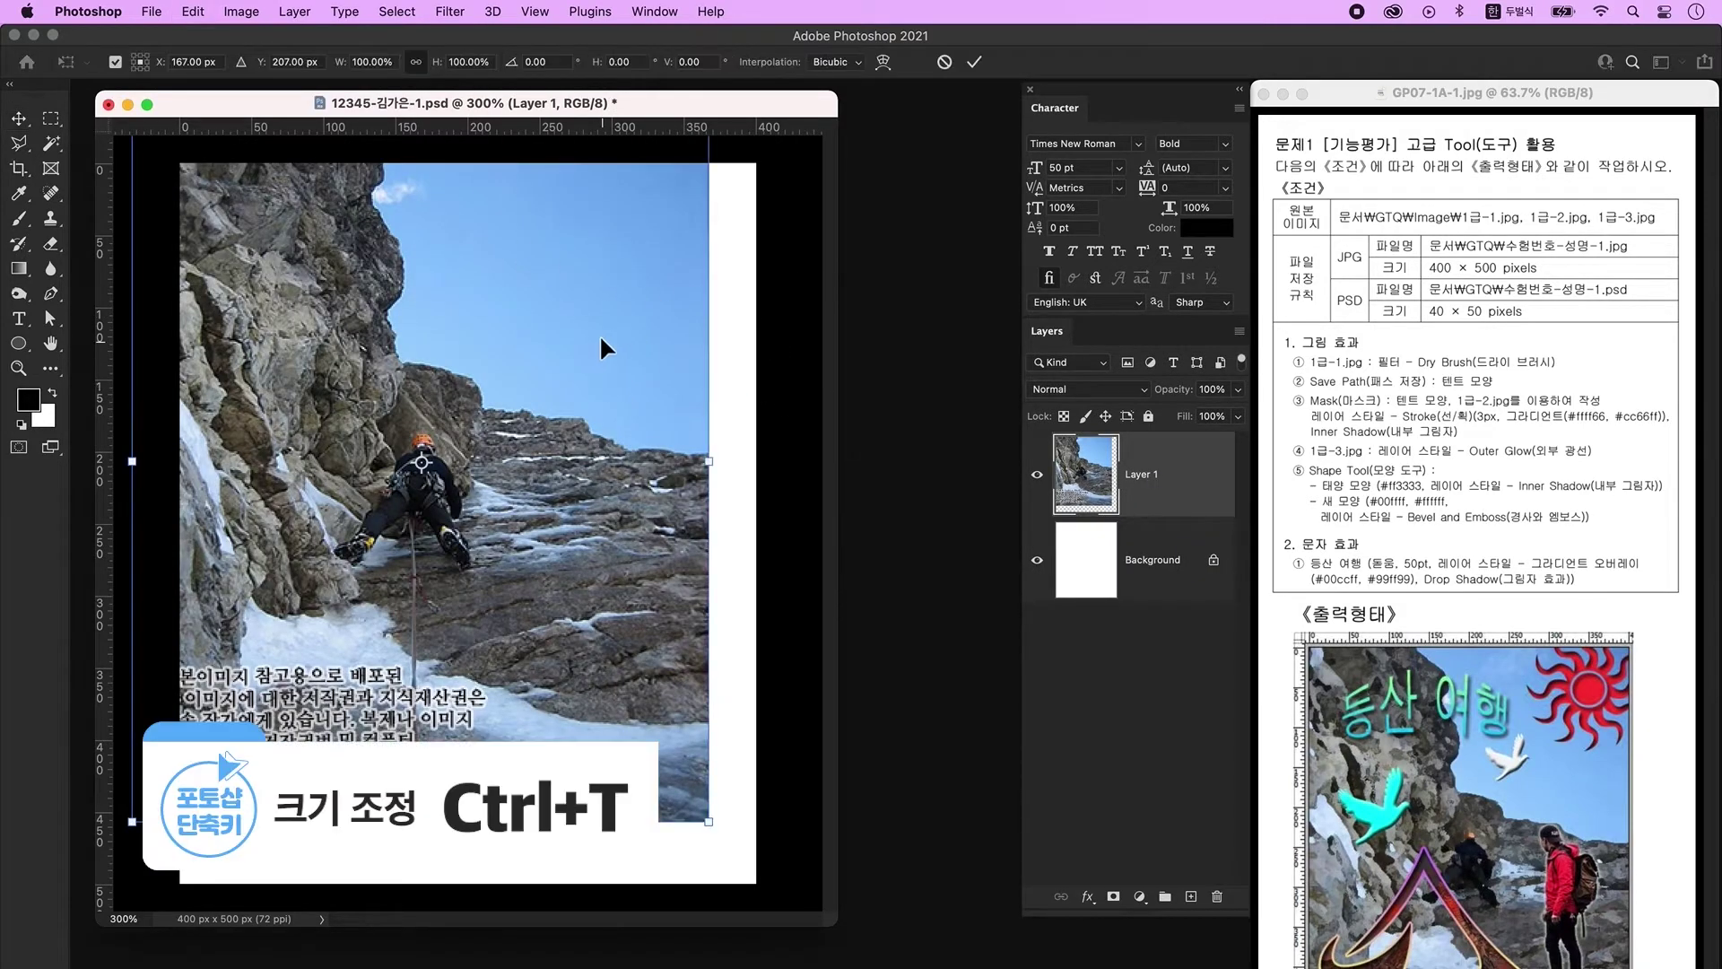
drag(462, 617, 511, 679)
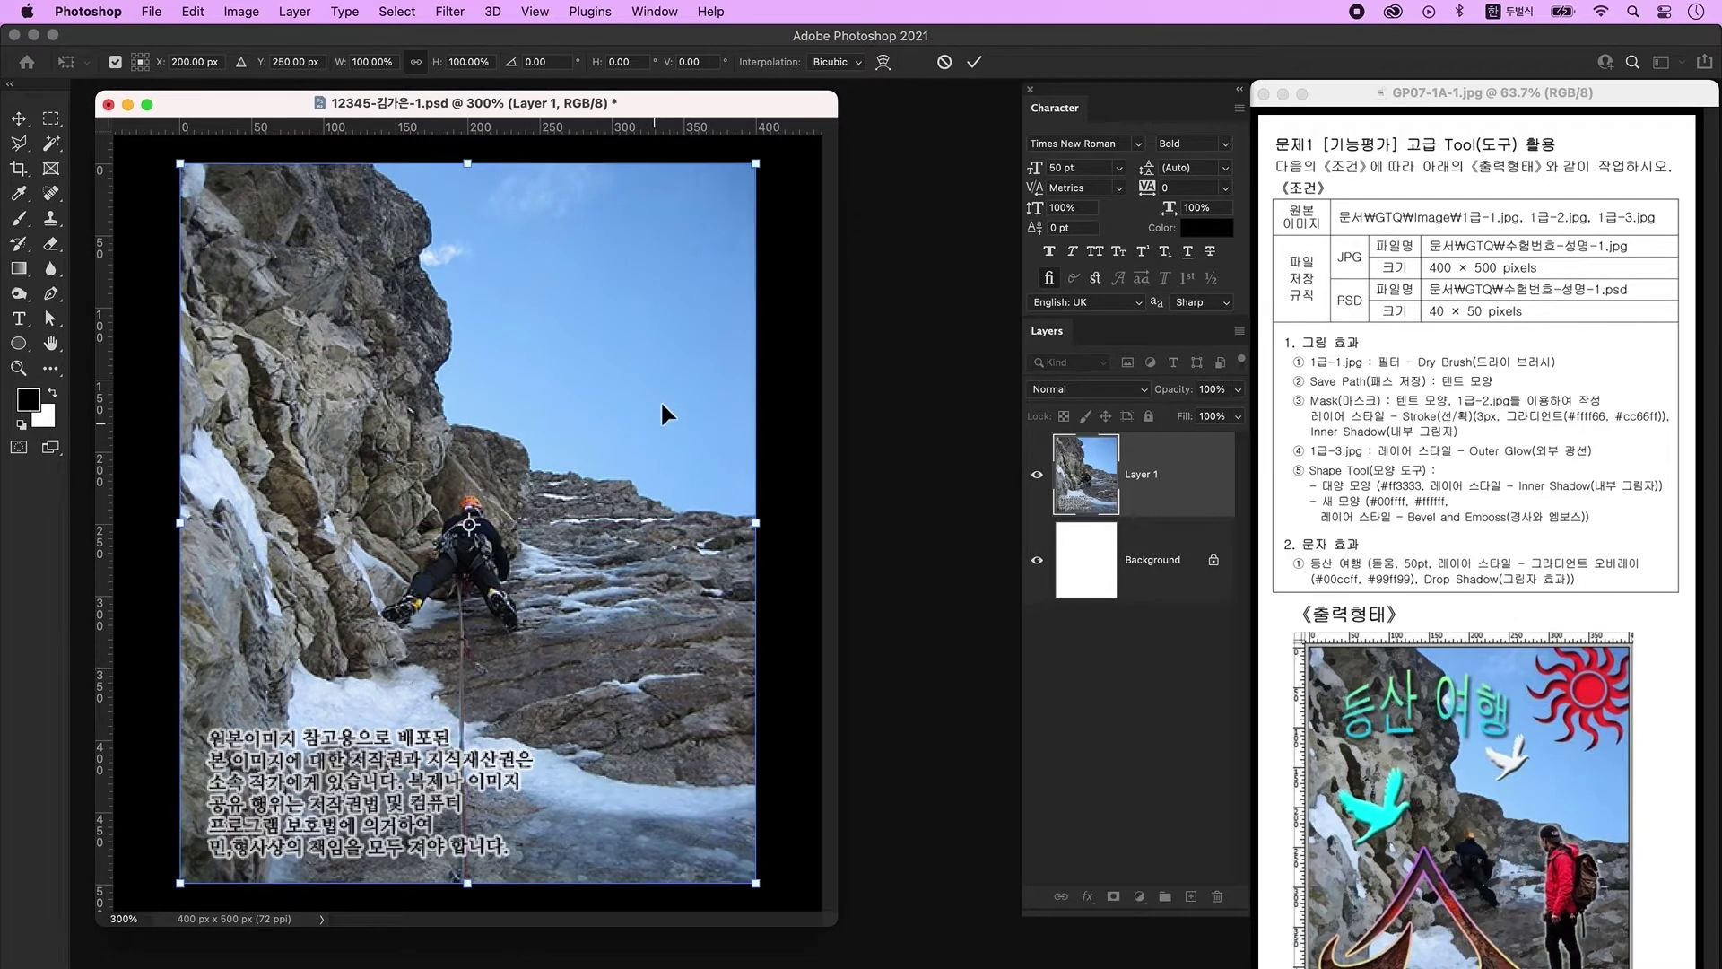
key(Return)
key(ctrl+space)
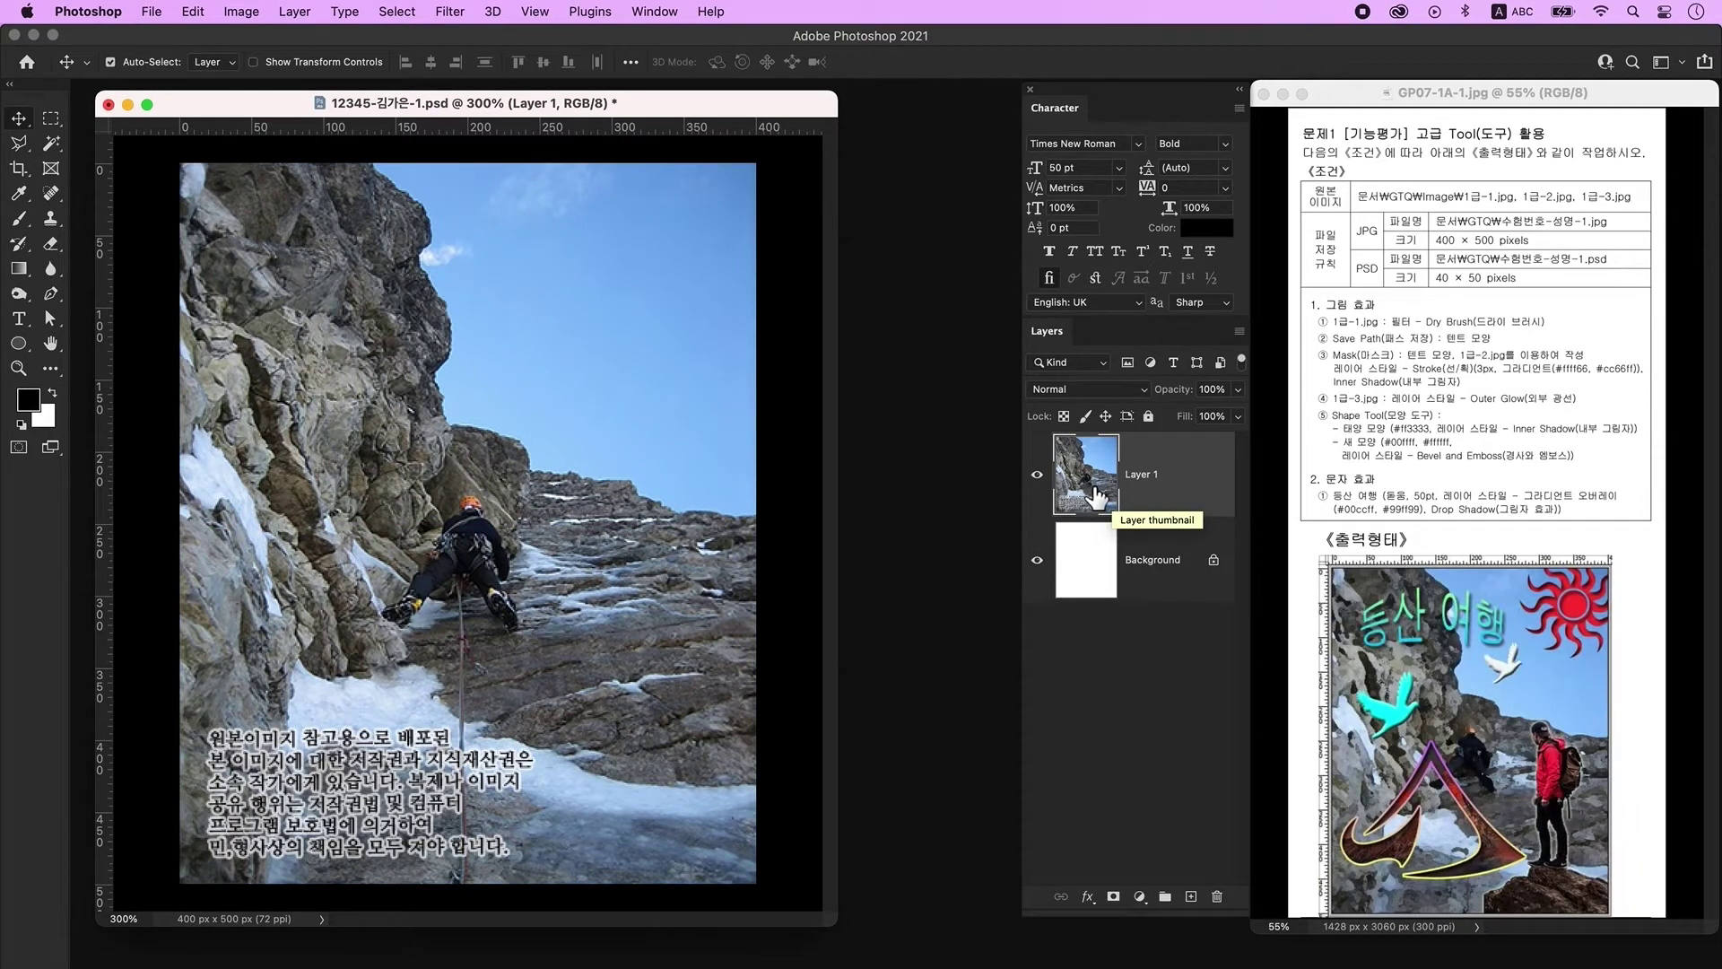
Apply the Dry Brush filter from the Filter Gallery to the climber image on Layer 1.
click(449, 11)
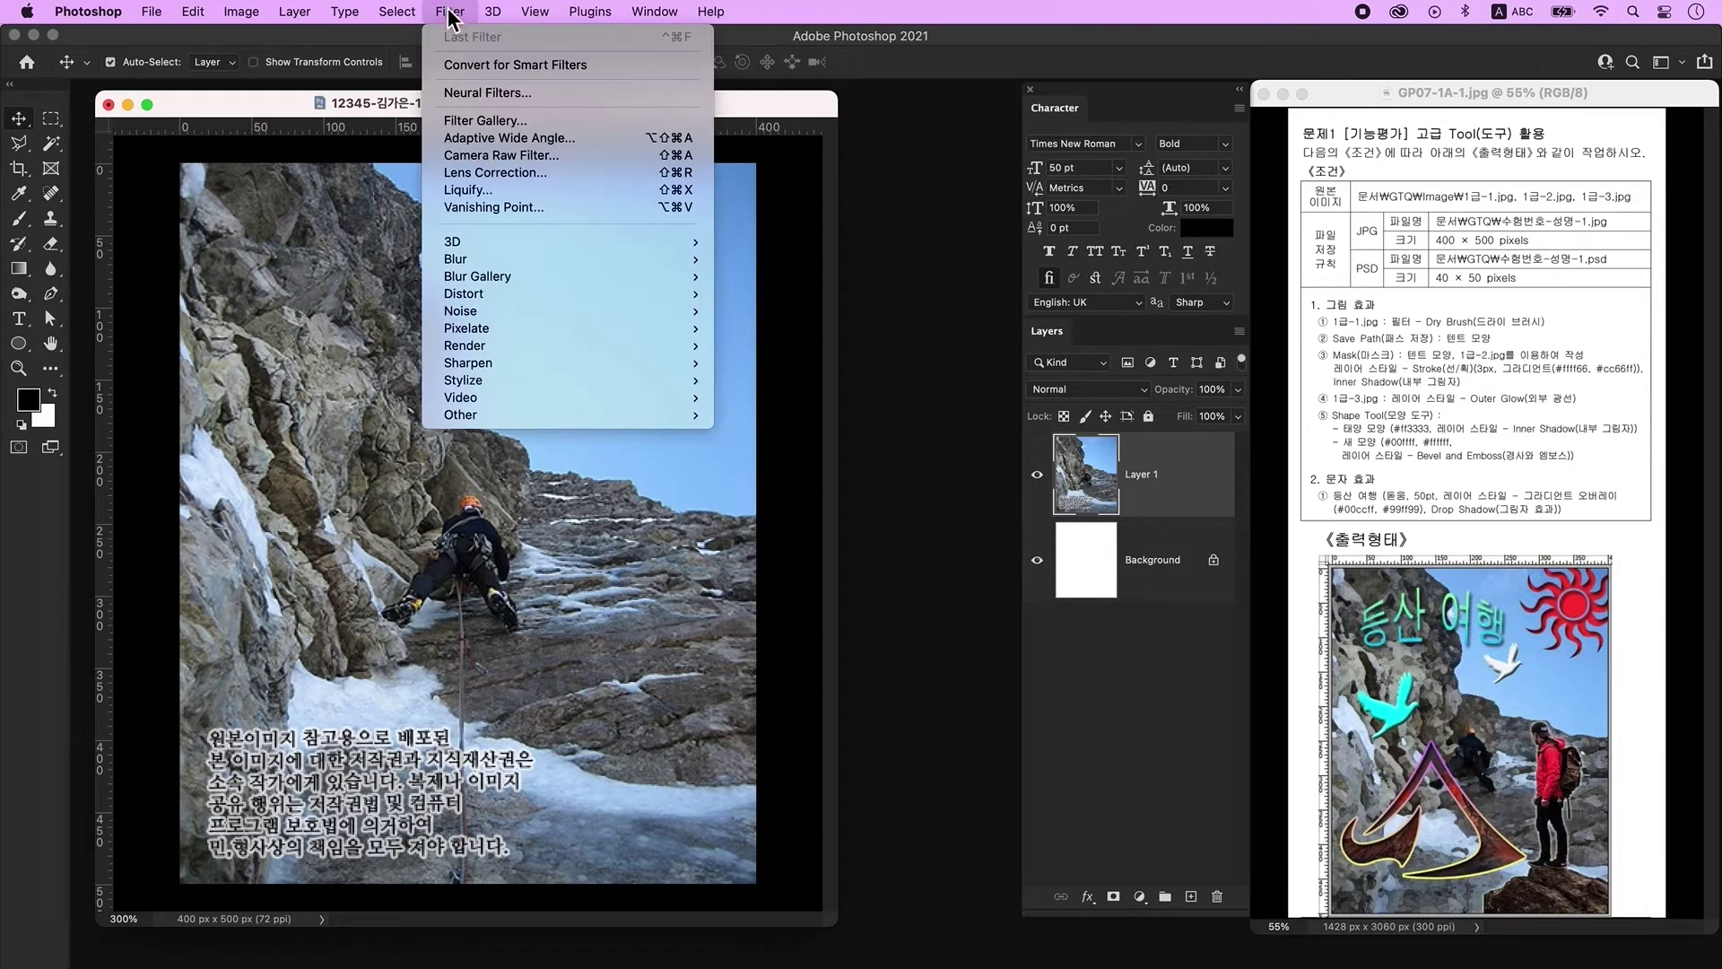
click(488, 120)
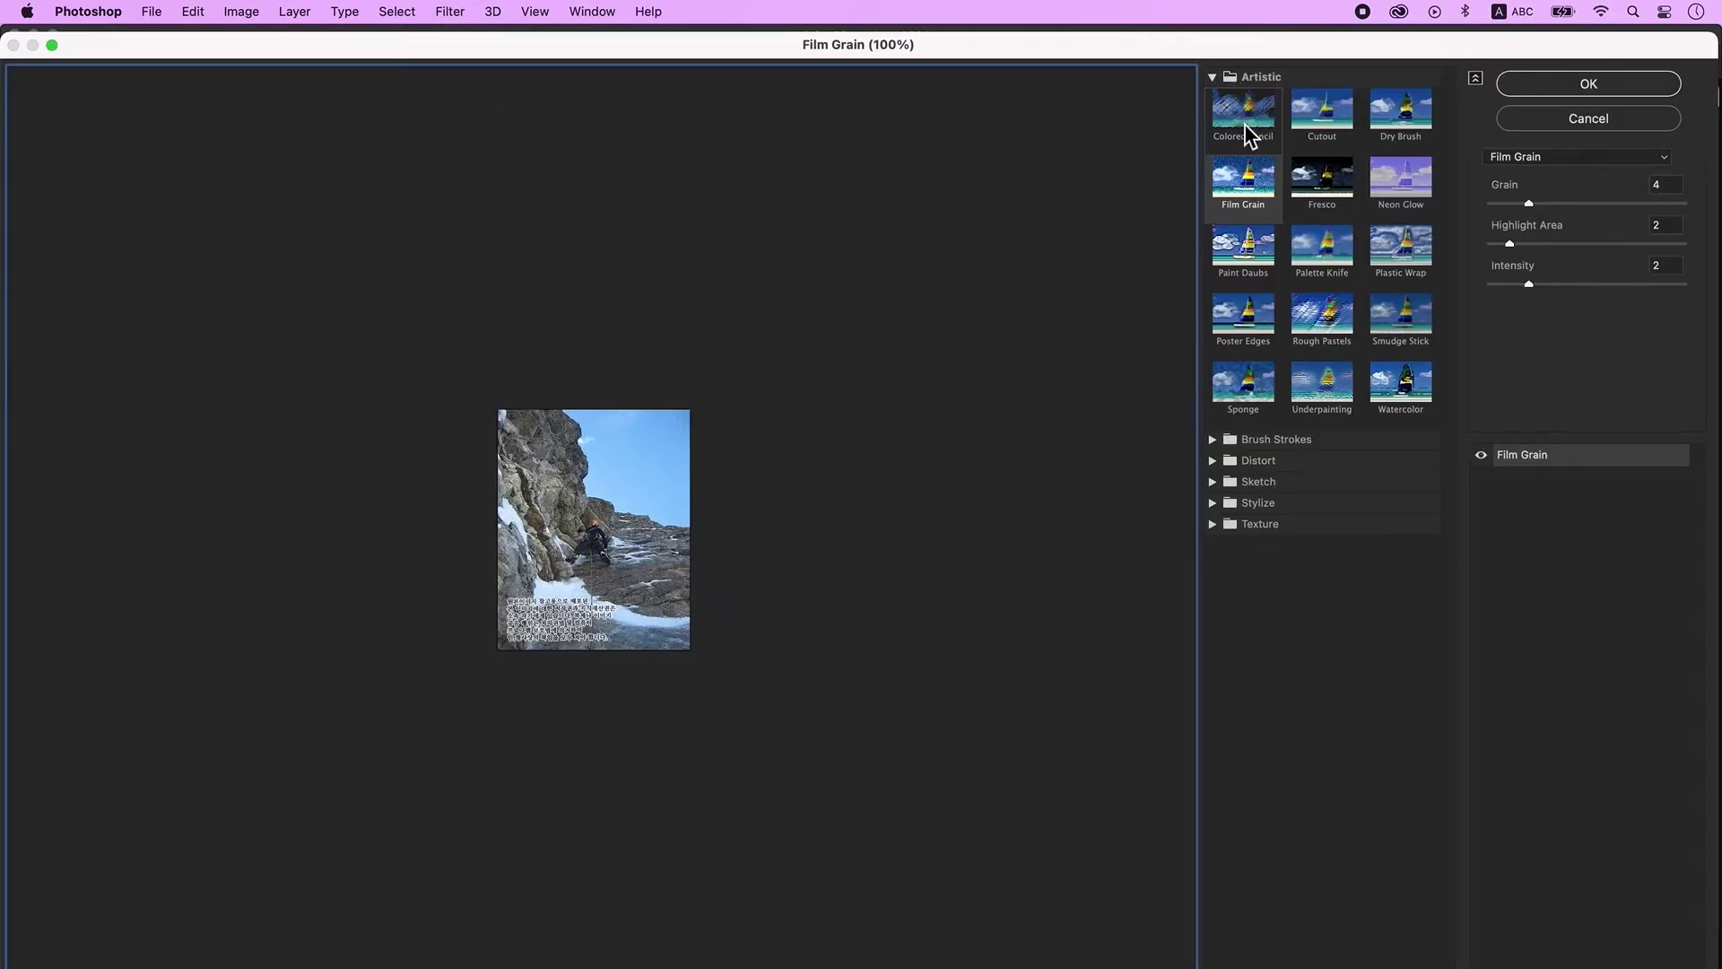
click(1259, 134)
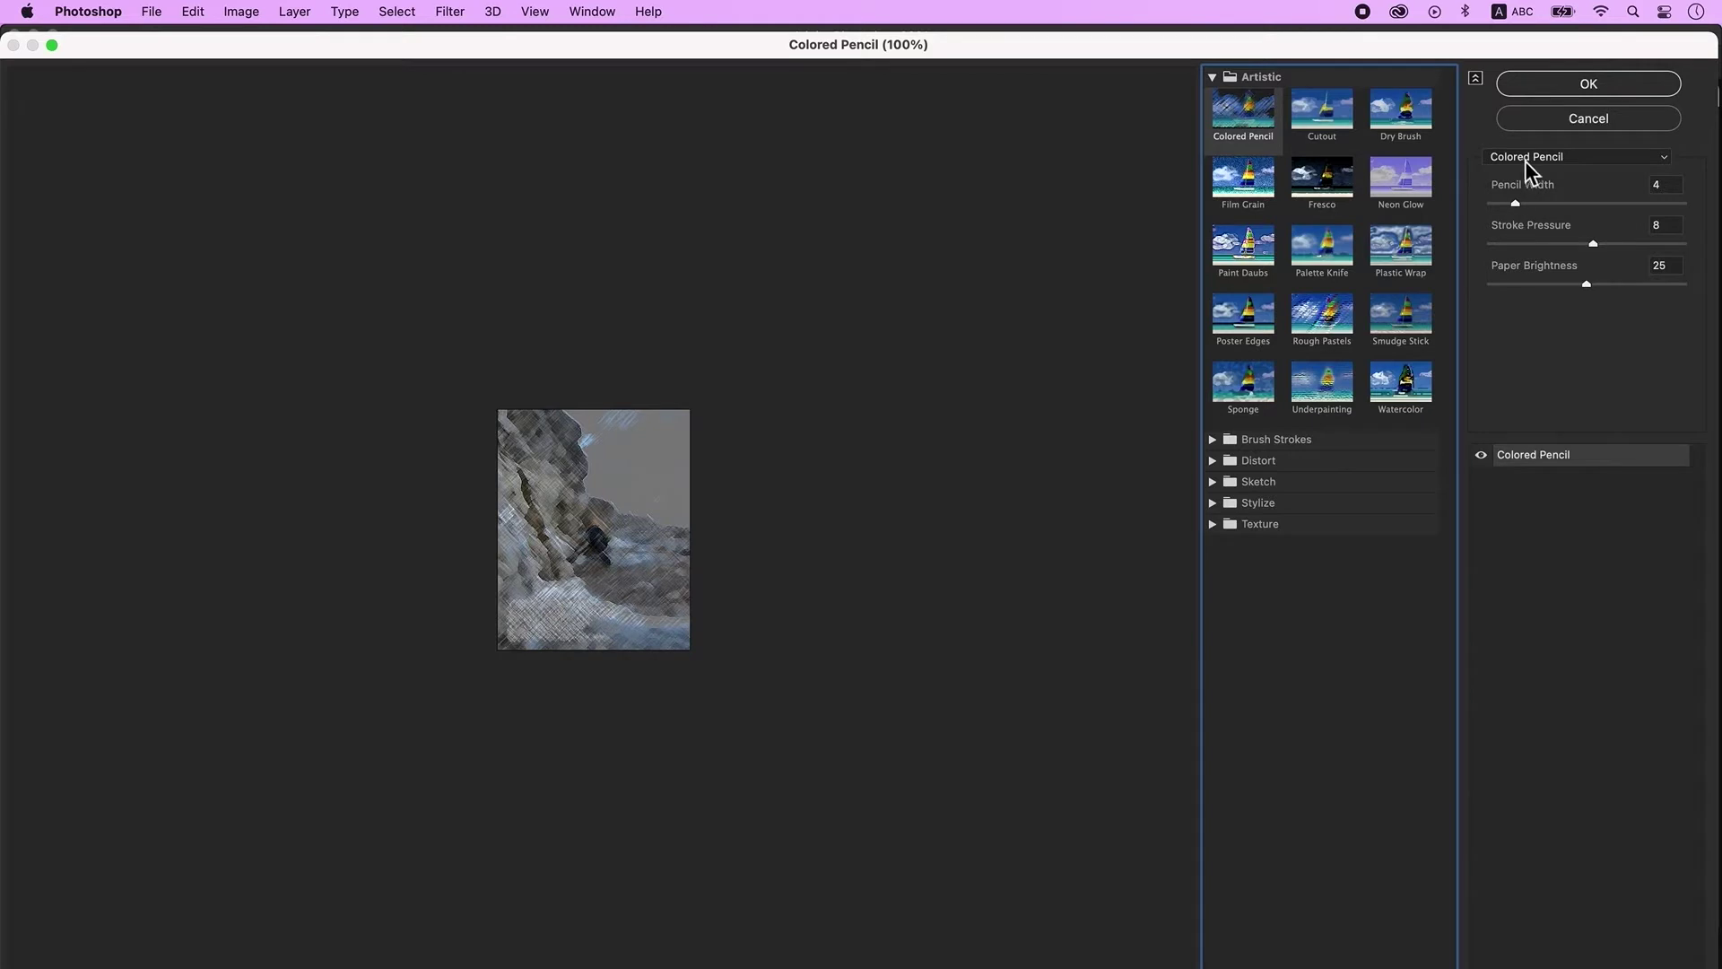
click(1593, 159)
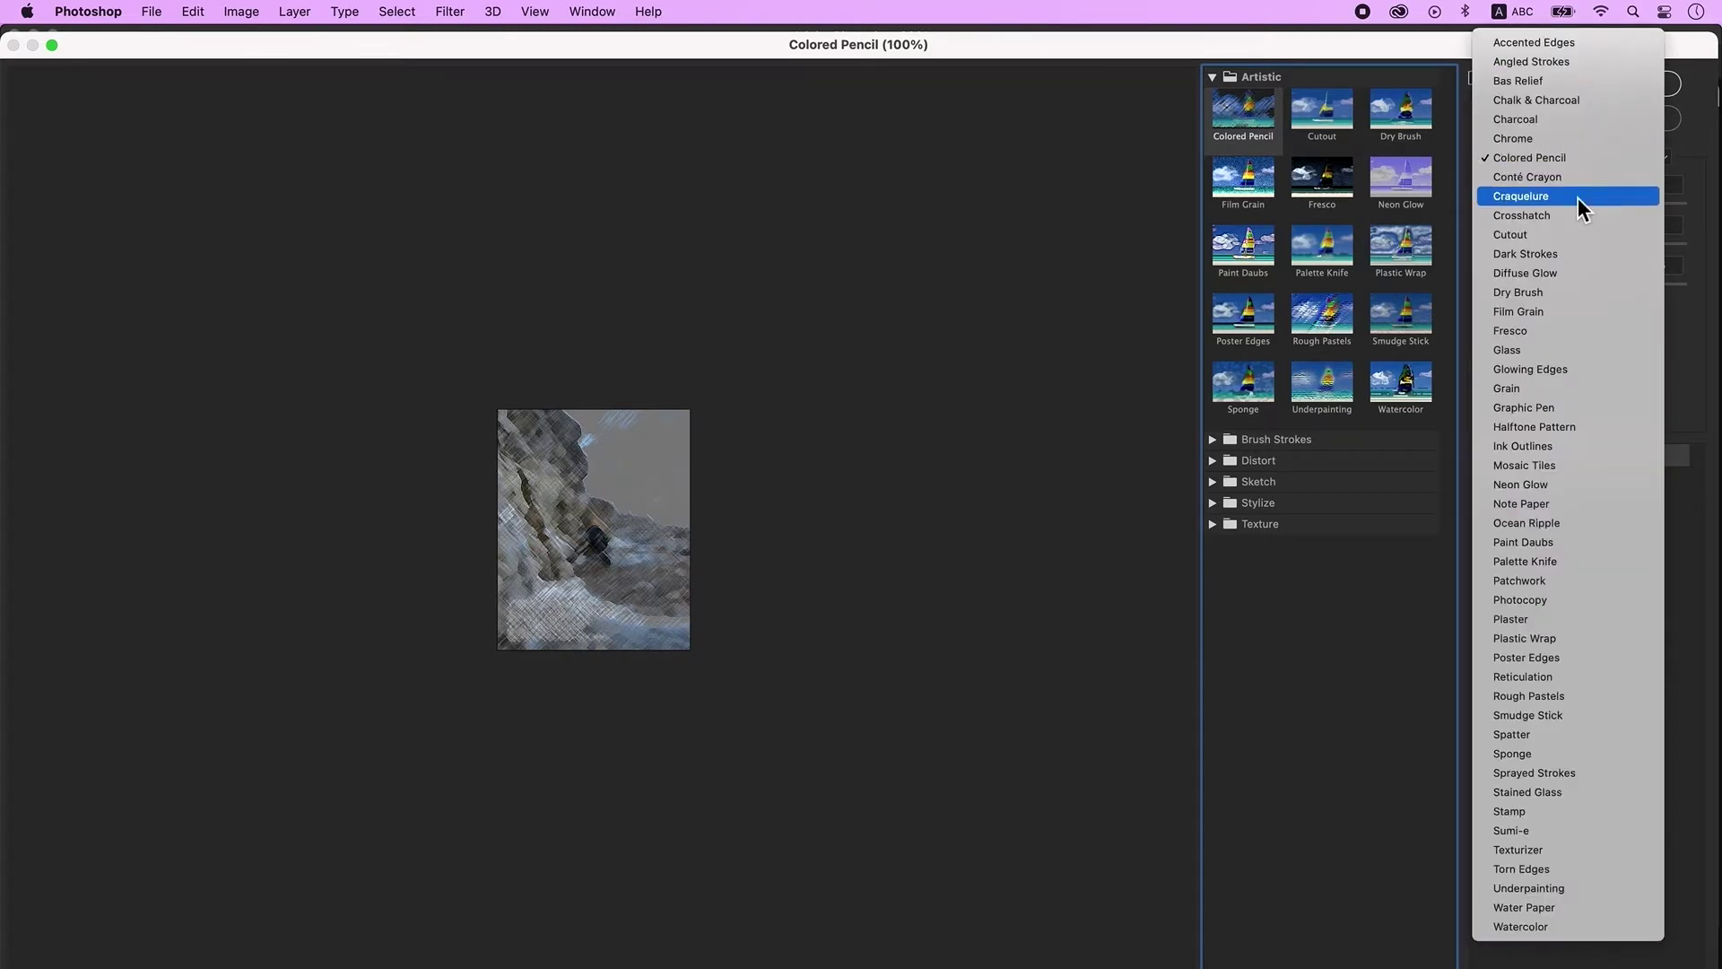
click(1588, 292)
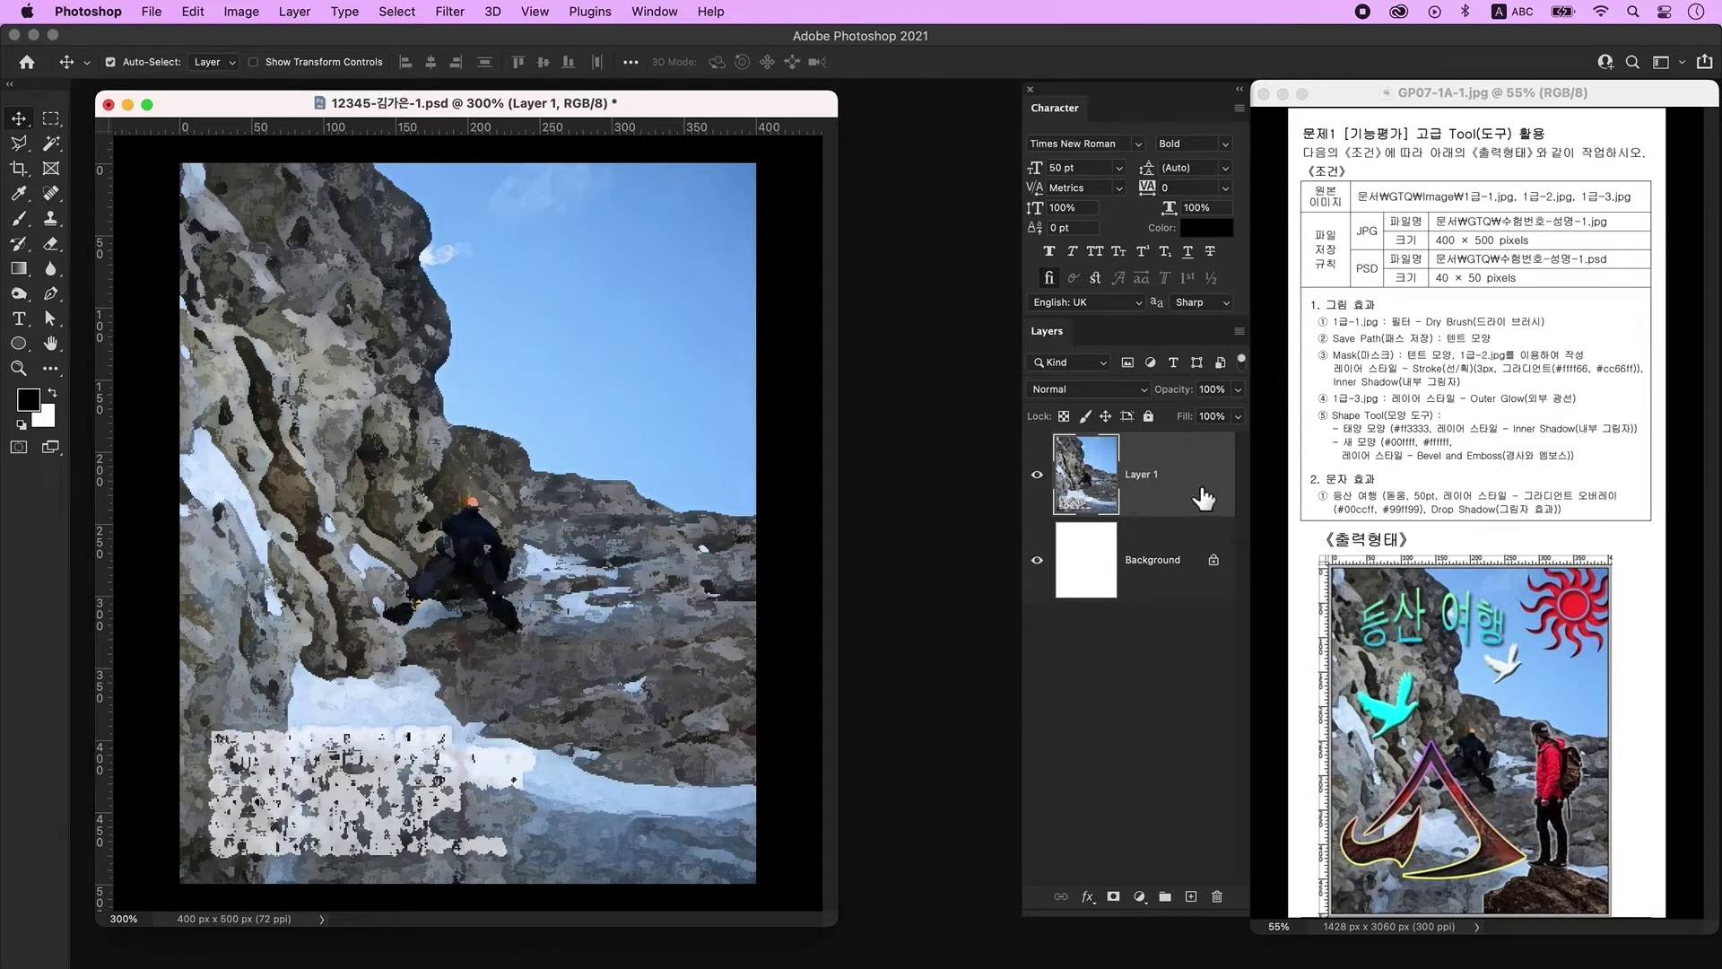
Add a new layer, set the Pen tool to Shape with no fill and a 1 px yellow stroke, and show the grid.
click(1192, 897)
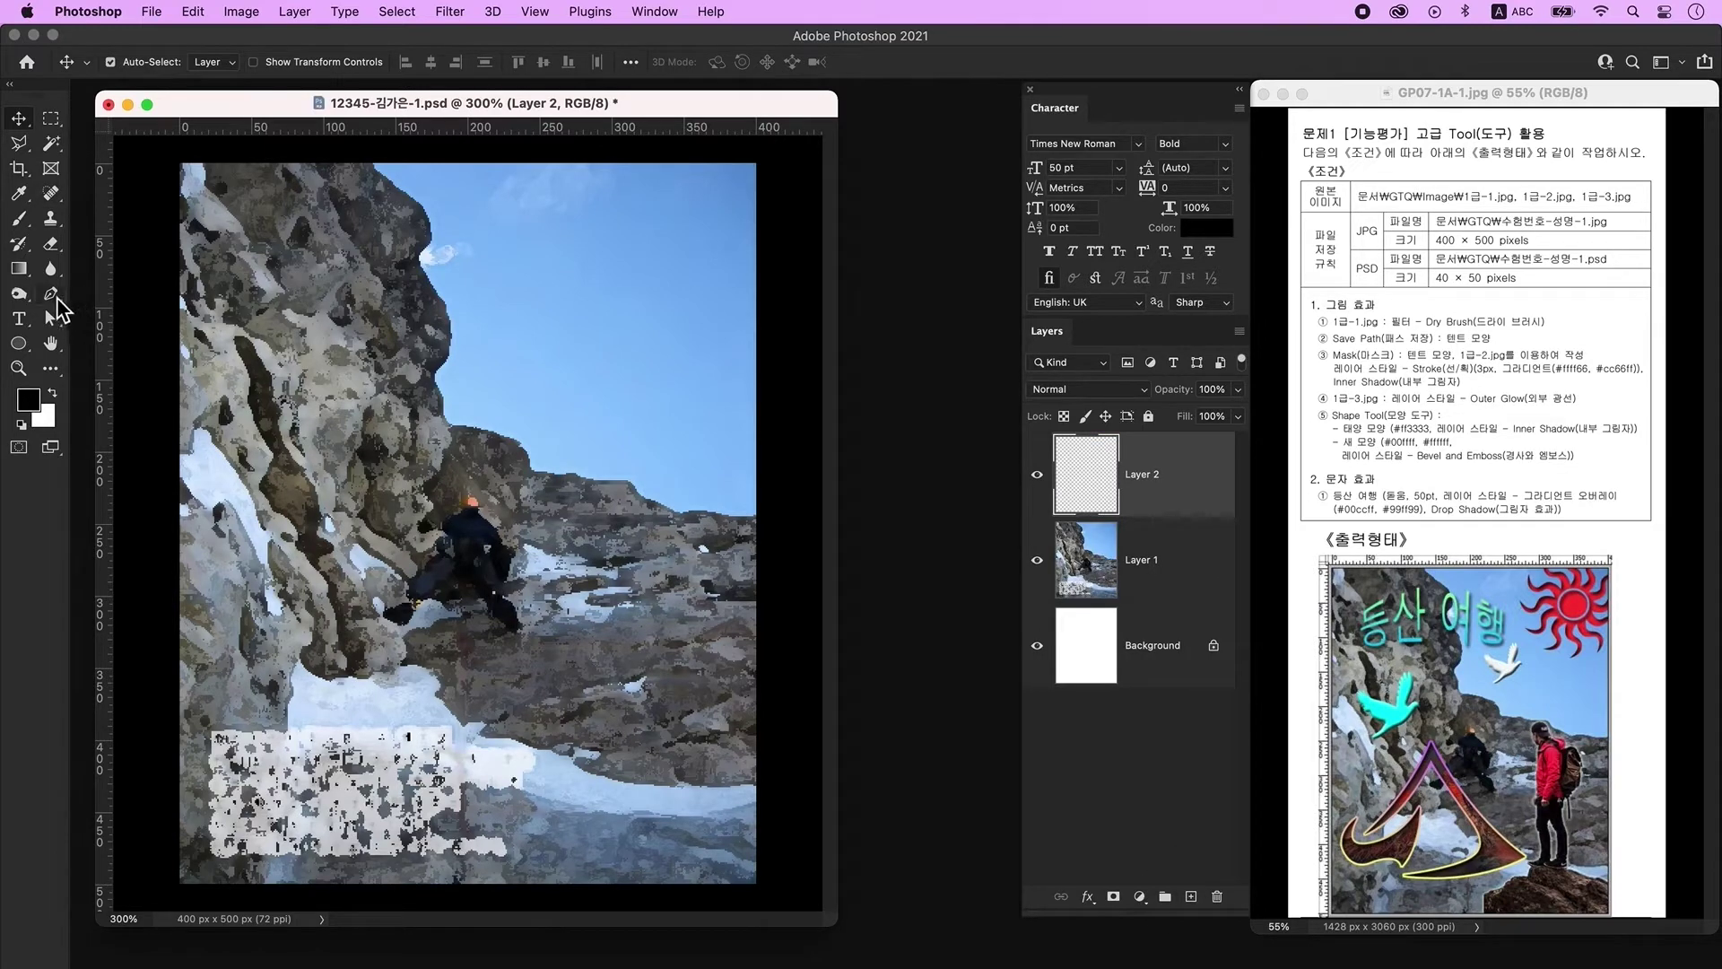
click(54, 296)
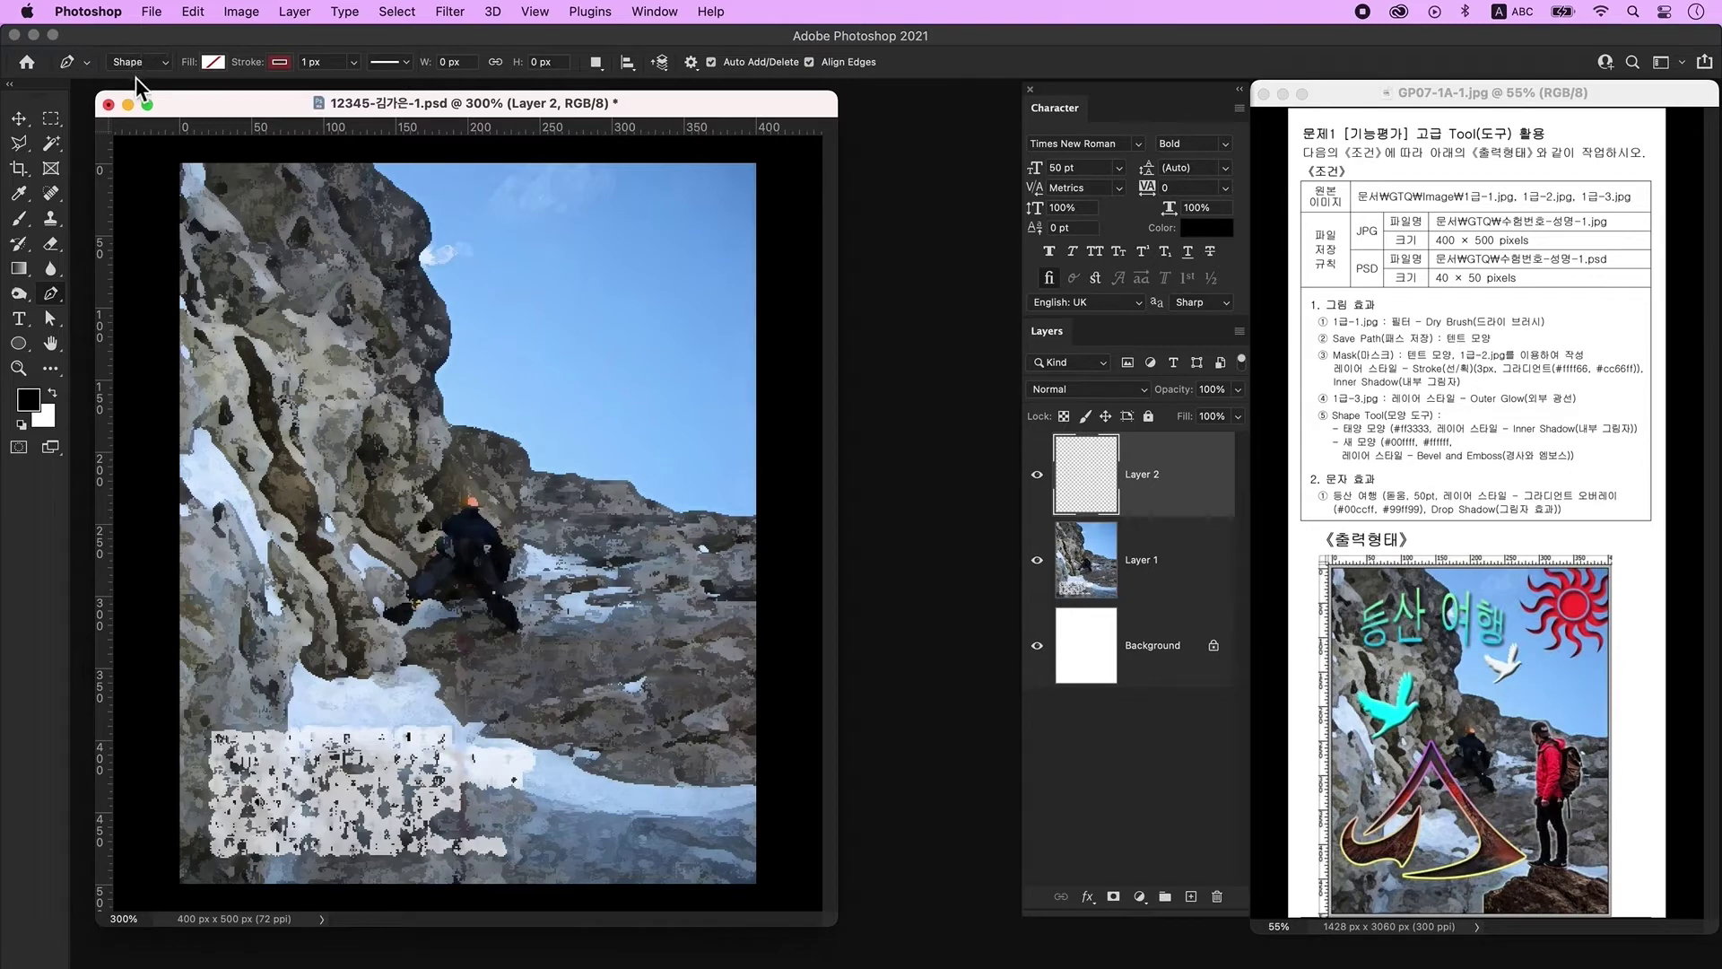
click(214, 62)
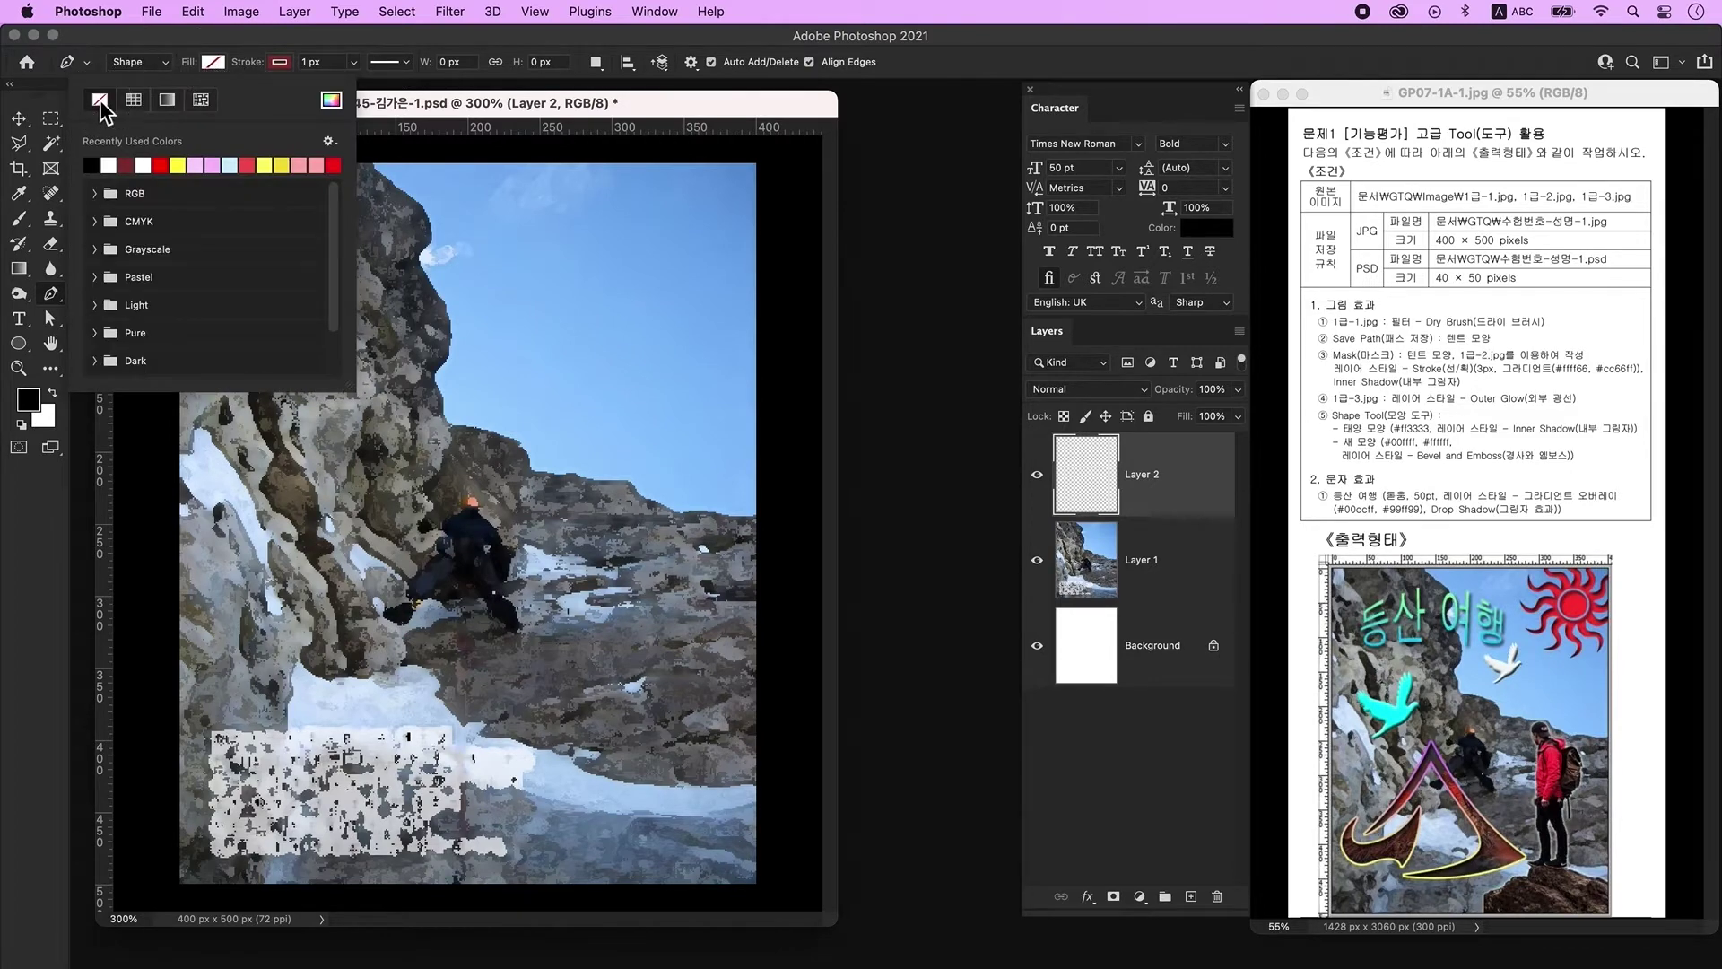
click(281, 63)
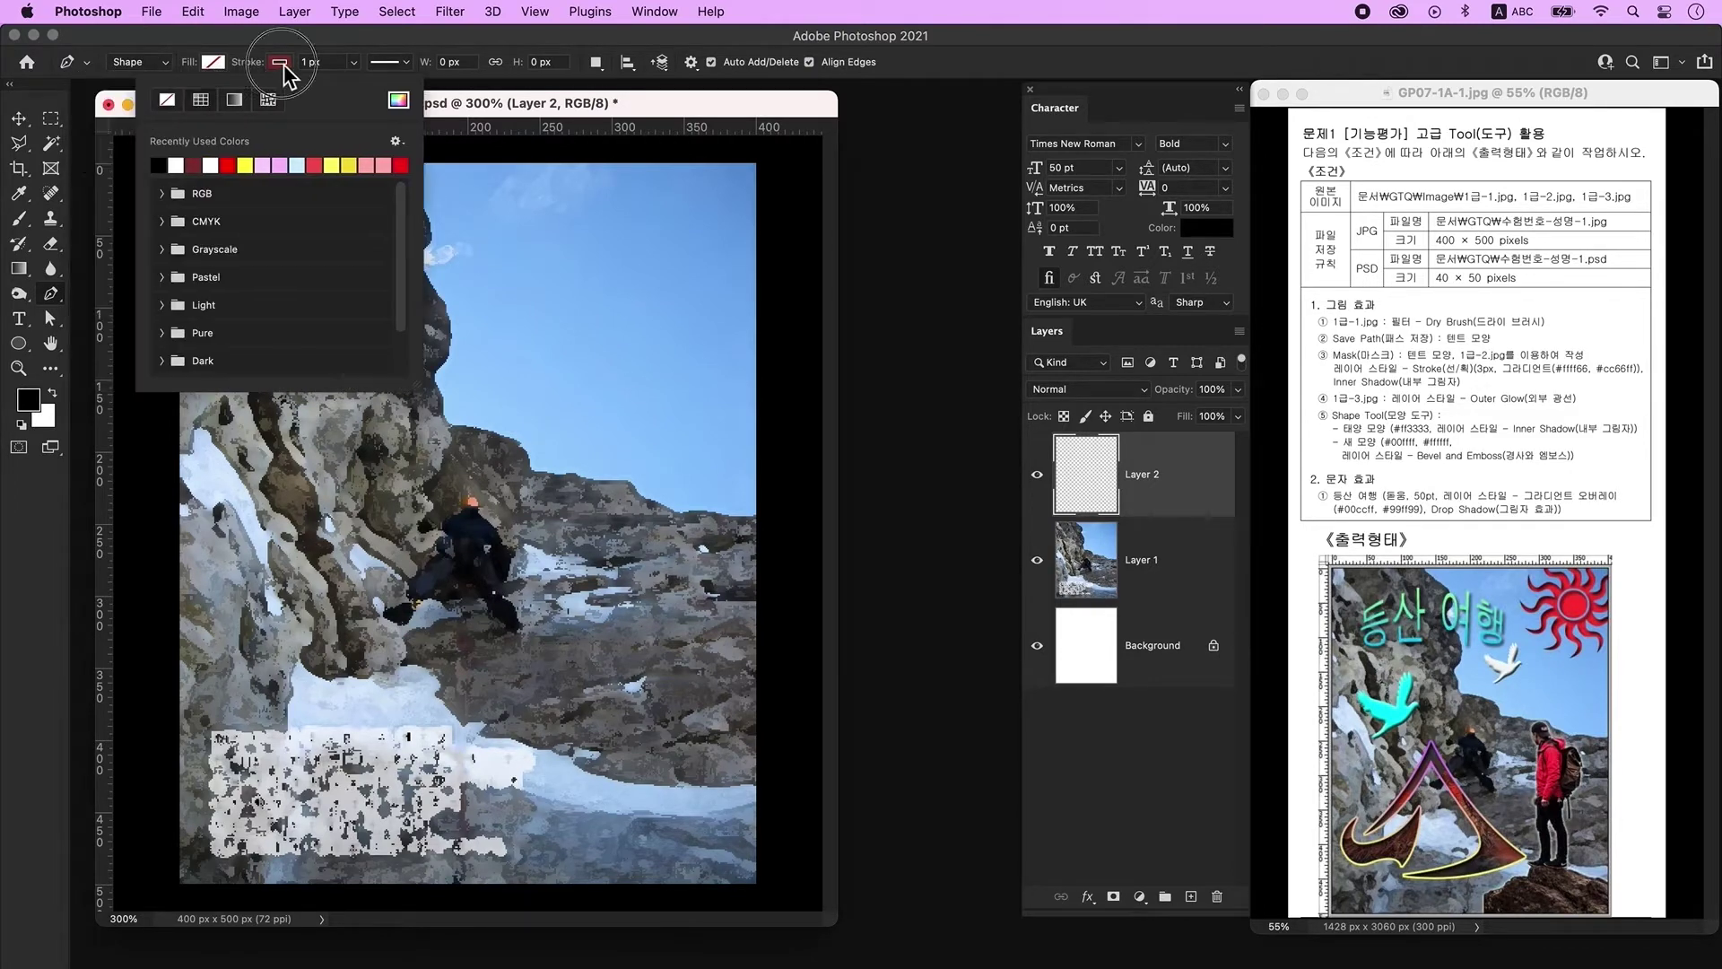
click(333, 167)
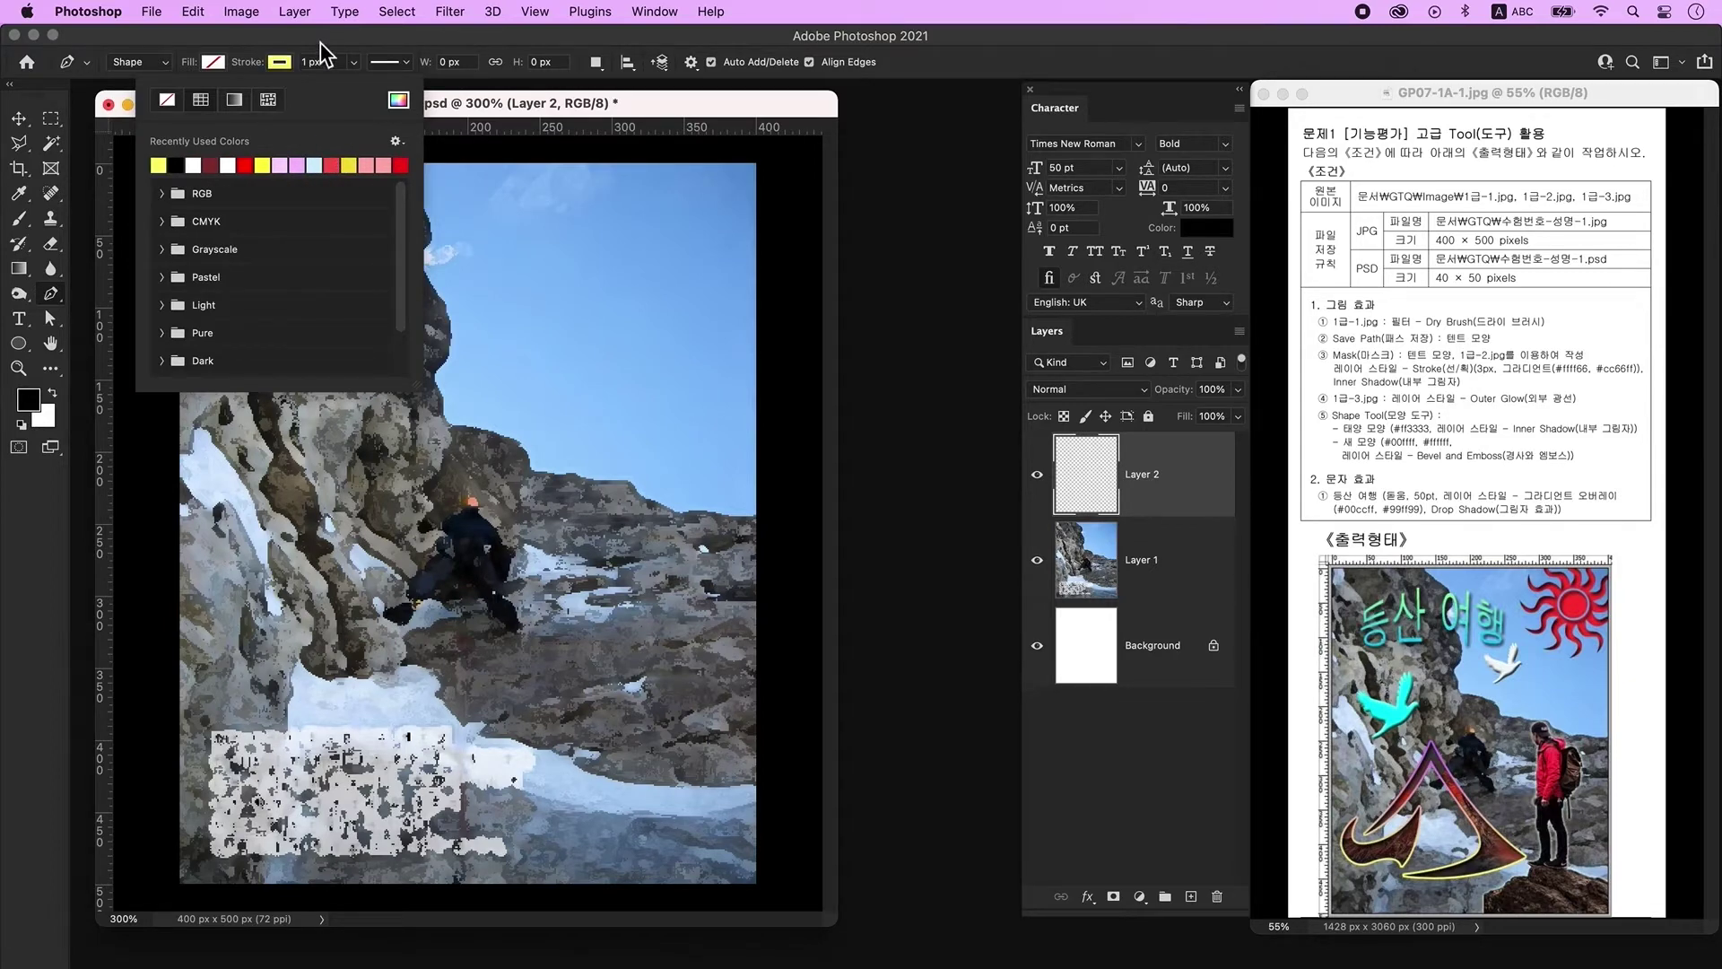
click(320, 42)
key(super+apostrophe)
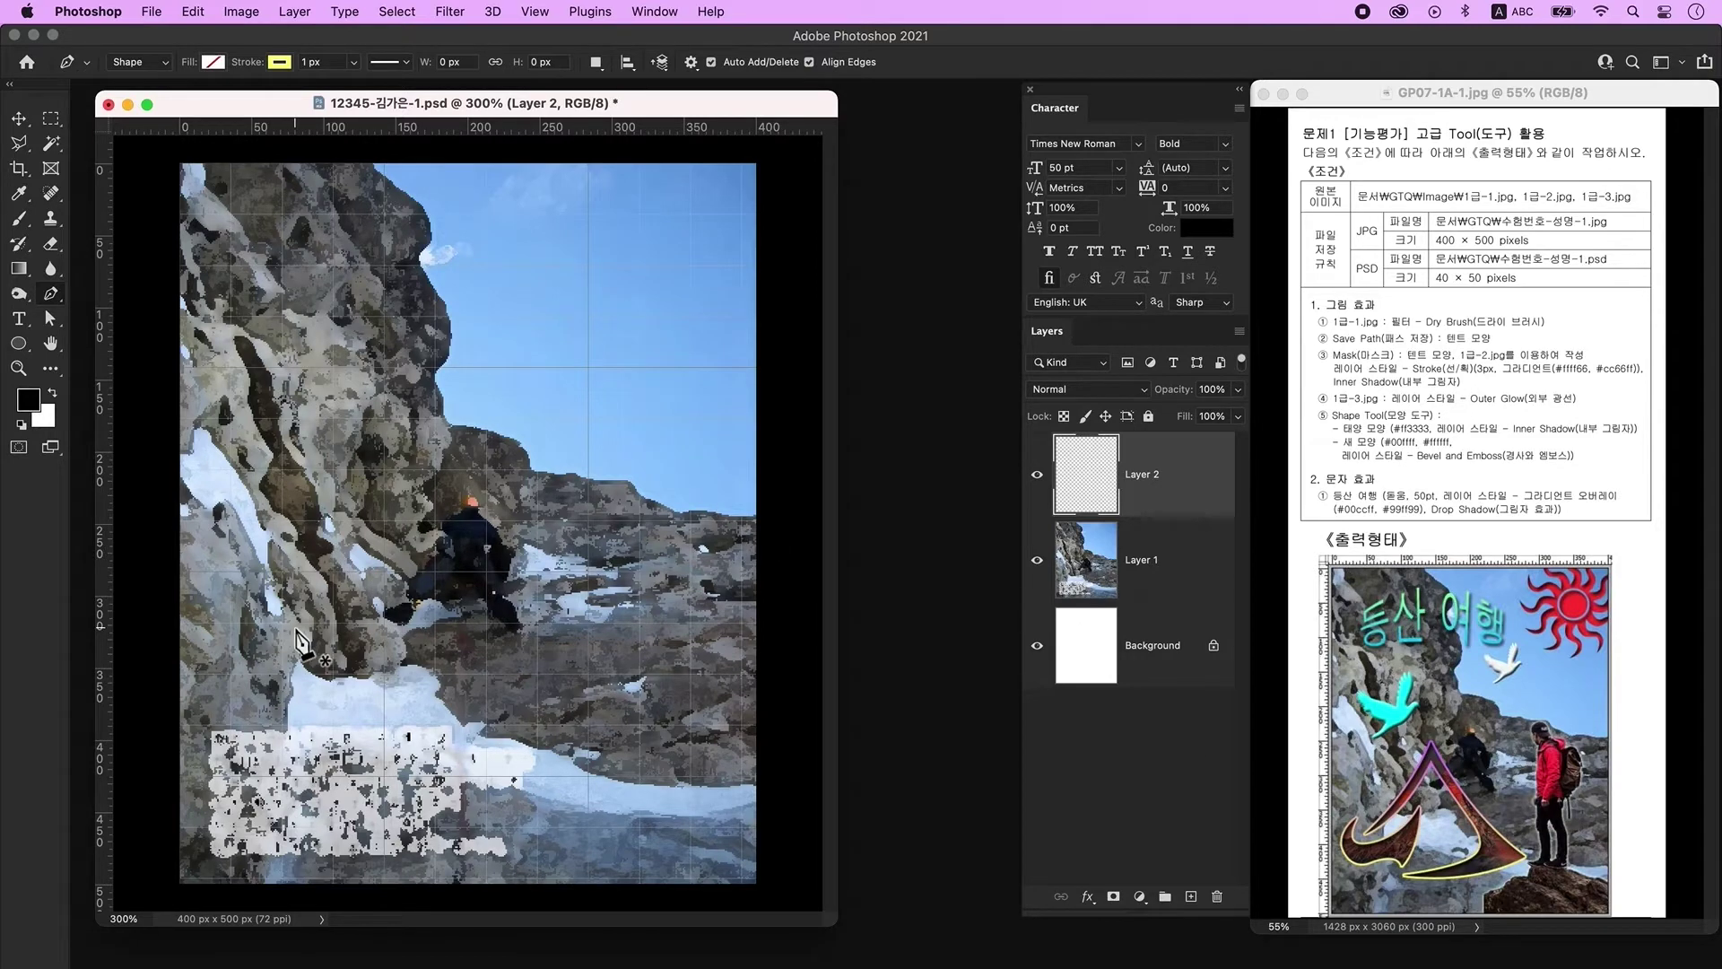
Draw the closed, curved tent outline with the Pen tool, about 219 px wide and 201 px high.
click(257, 622)
drag(384, 418, 391, 449)
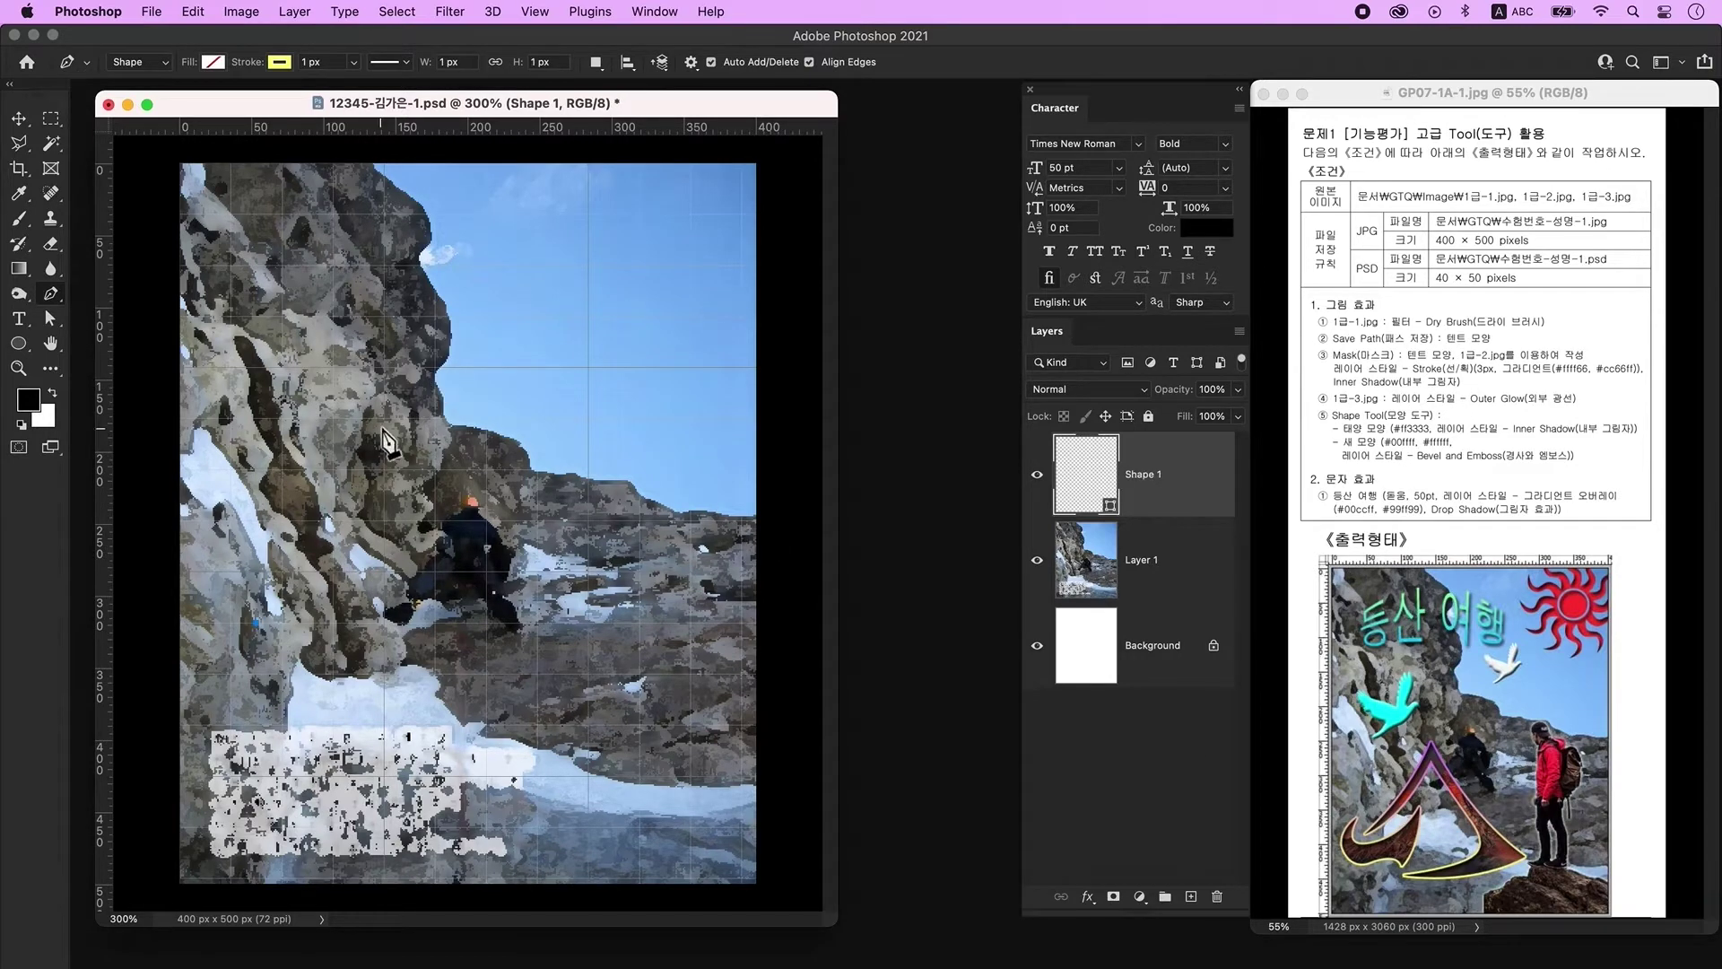
drag(572, 644, 405, 718)
click(356, 692)
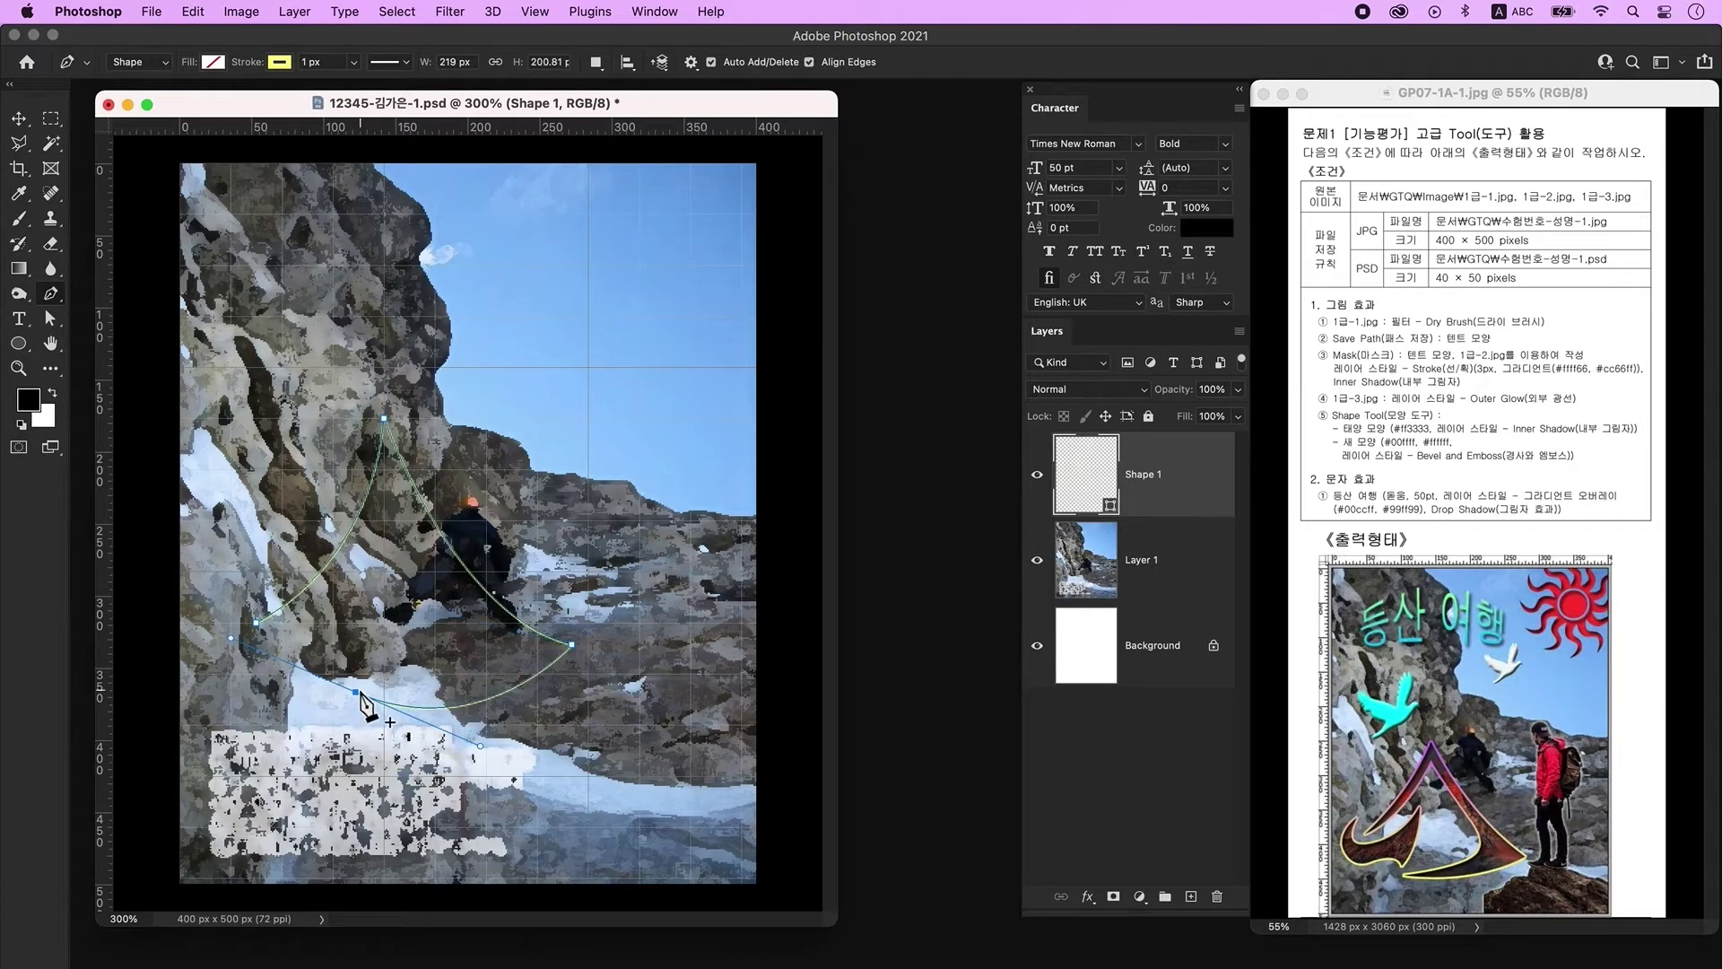
click(385, 478)
drag(257, 622, 176, 619)
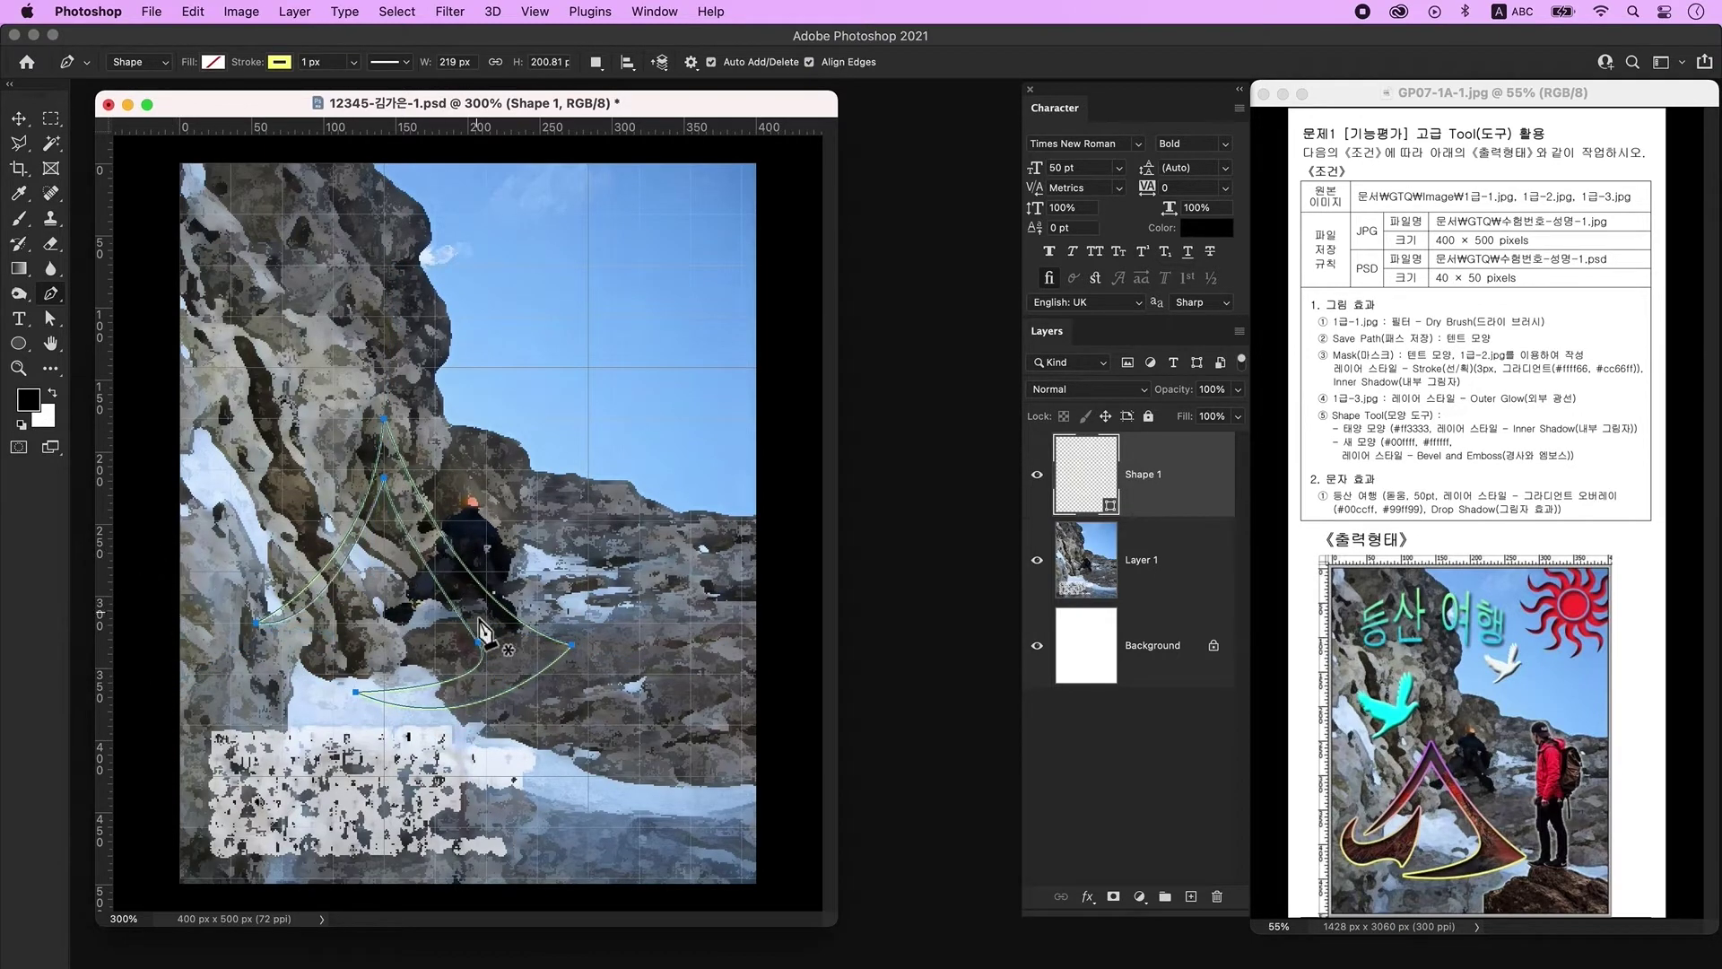
Refine the tent outline's inner peak and left tip by adjusting their anchor points with the Direct Selection tool.
click(55, 321)
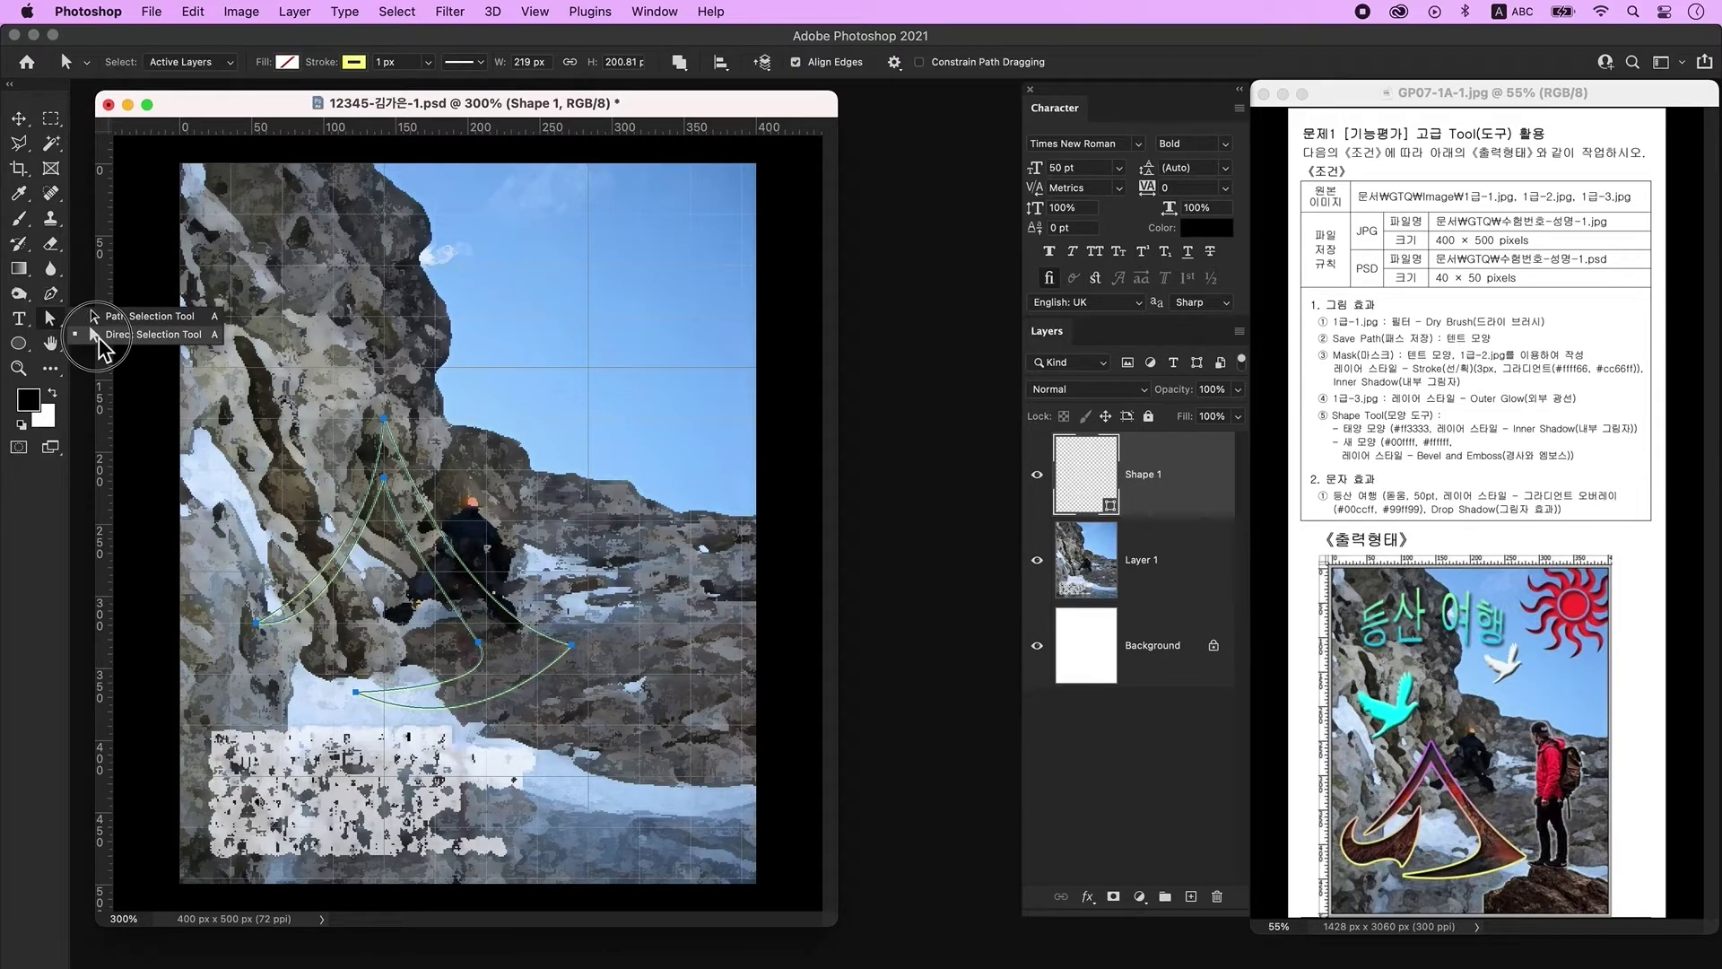
click(99, 336)
click(392, 482)
drag(393, 480, 385, 485)
click(551, 429)
drag(256, 623, 247, 622)
drag(386, 485, 386, 480)
key(Return)
Add a new layer and draw a closed, curved flap shape with the Pen tool at the tent's lower left.
click(1191, 897)
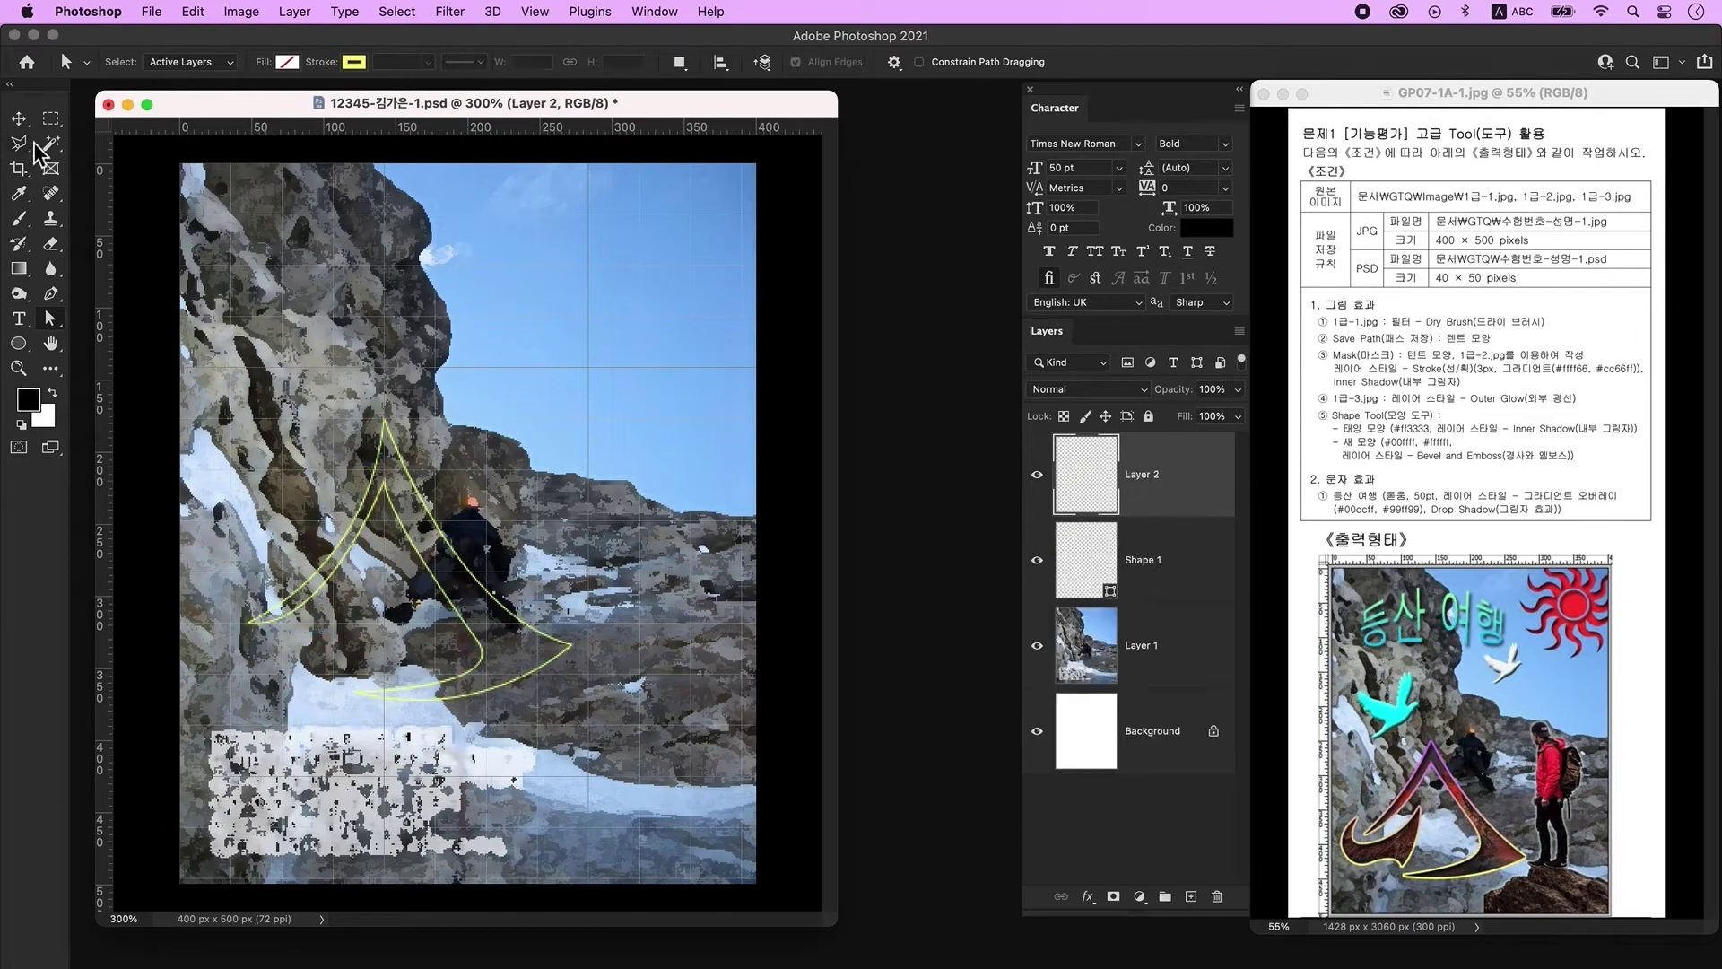
click(51, 293)
click(230, 608)
drag(313, 646, 435, 597)
click(333, 622)
click(322, 715)
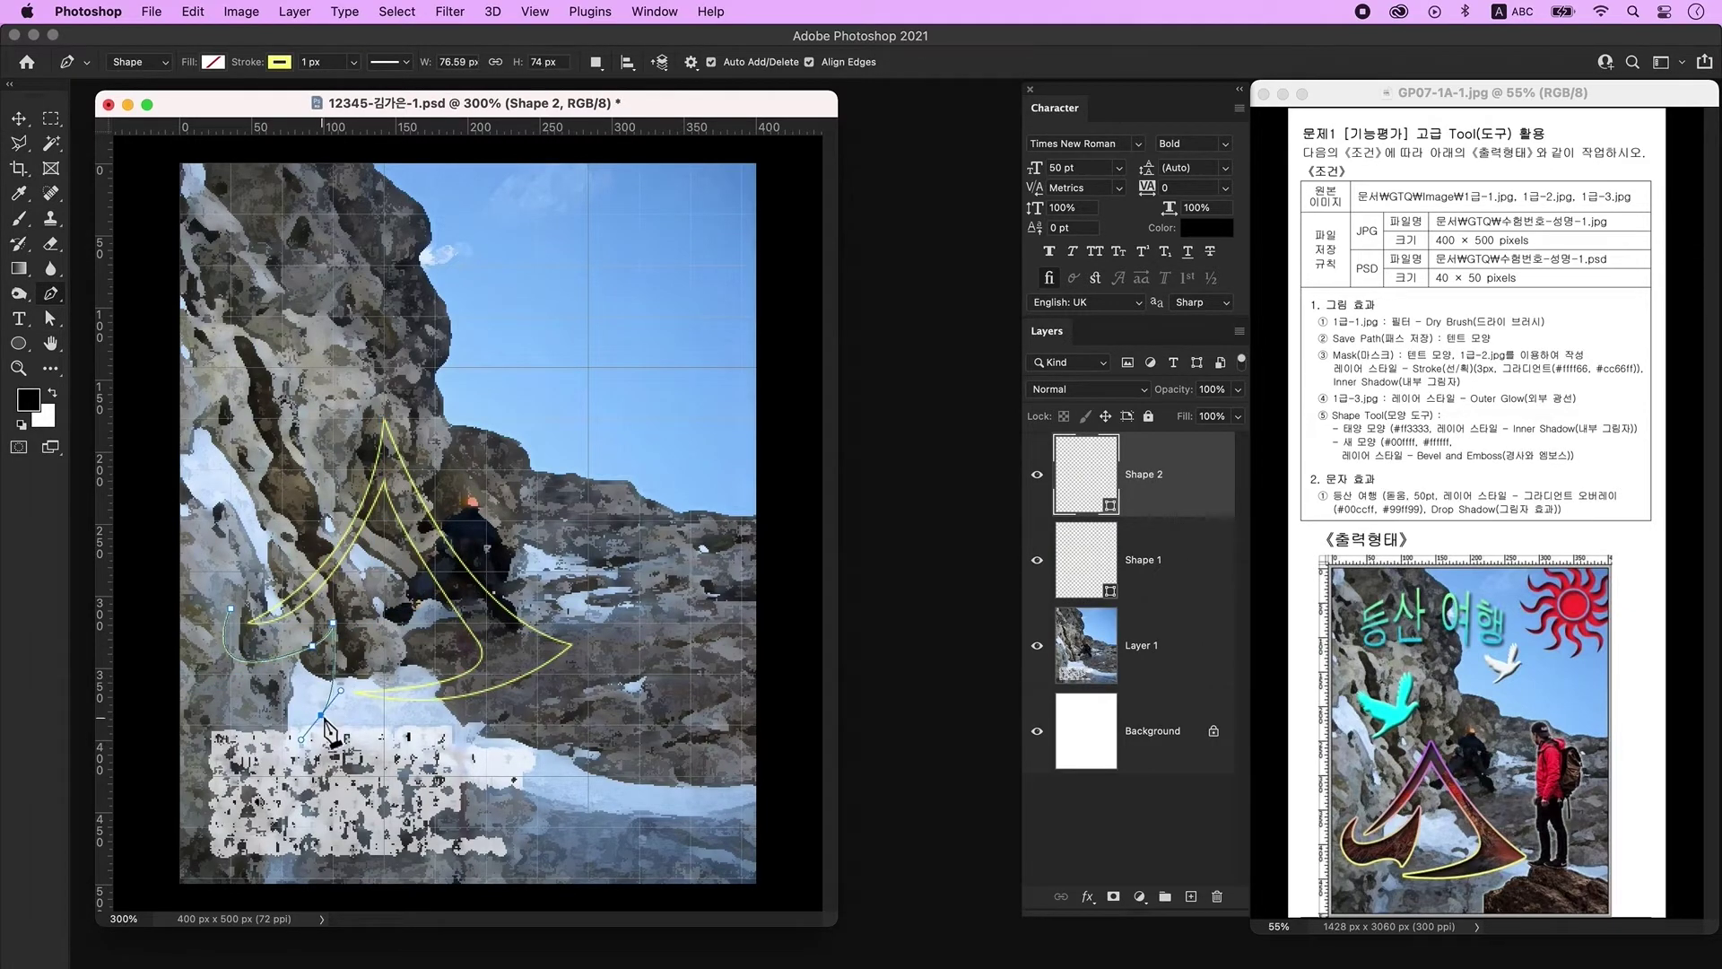
click(261, 709)
drag(203, 642, 218, 563)
key(Return)
Move the tent outline and the flap shape down toward the lower part of the canvas.
key(v)
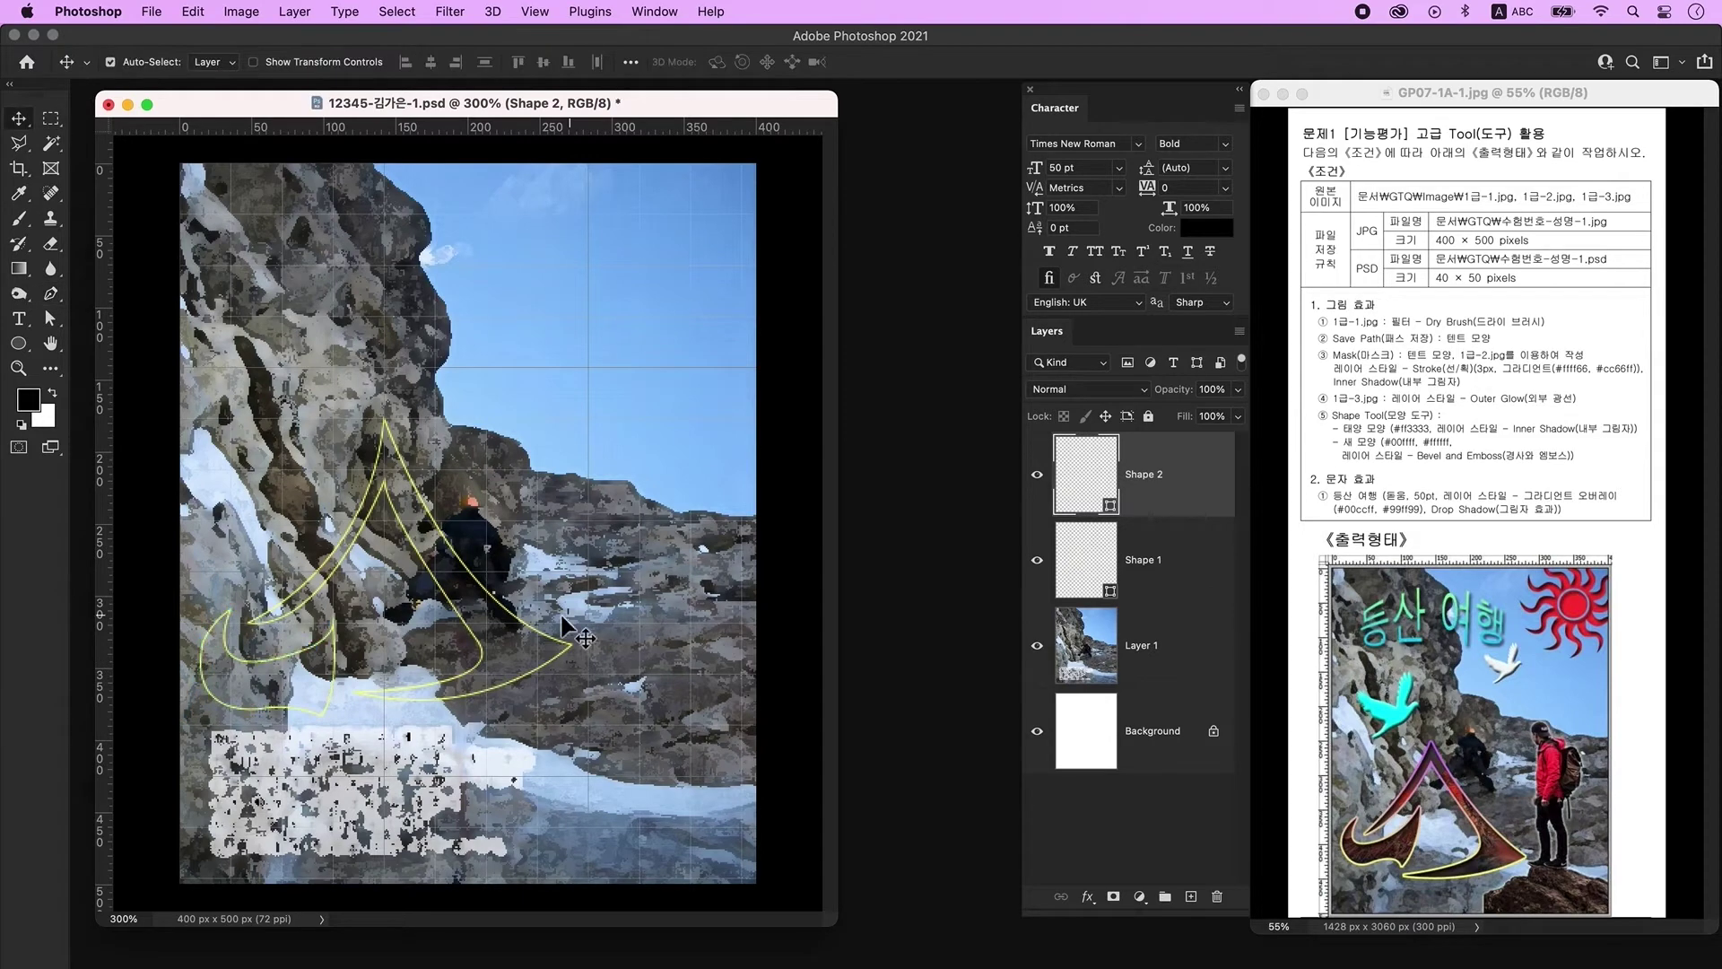
click(502, 668)
key(ctrl+t)
key(Return)
super+click(508, 700)
drag(497, 706, 500, 754)
drag(275, 715, 263, 780)
Resize and reshape the flap at the tent's lower left to about 107 × 66 px.
key(ctrl+t)
drag(255, 675, 257, 696)
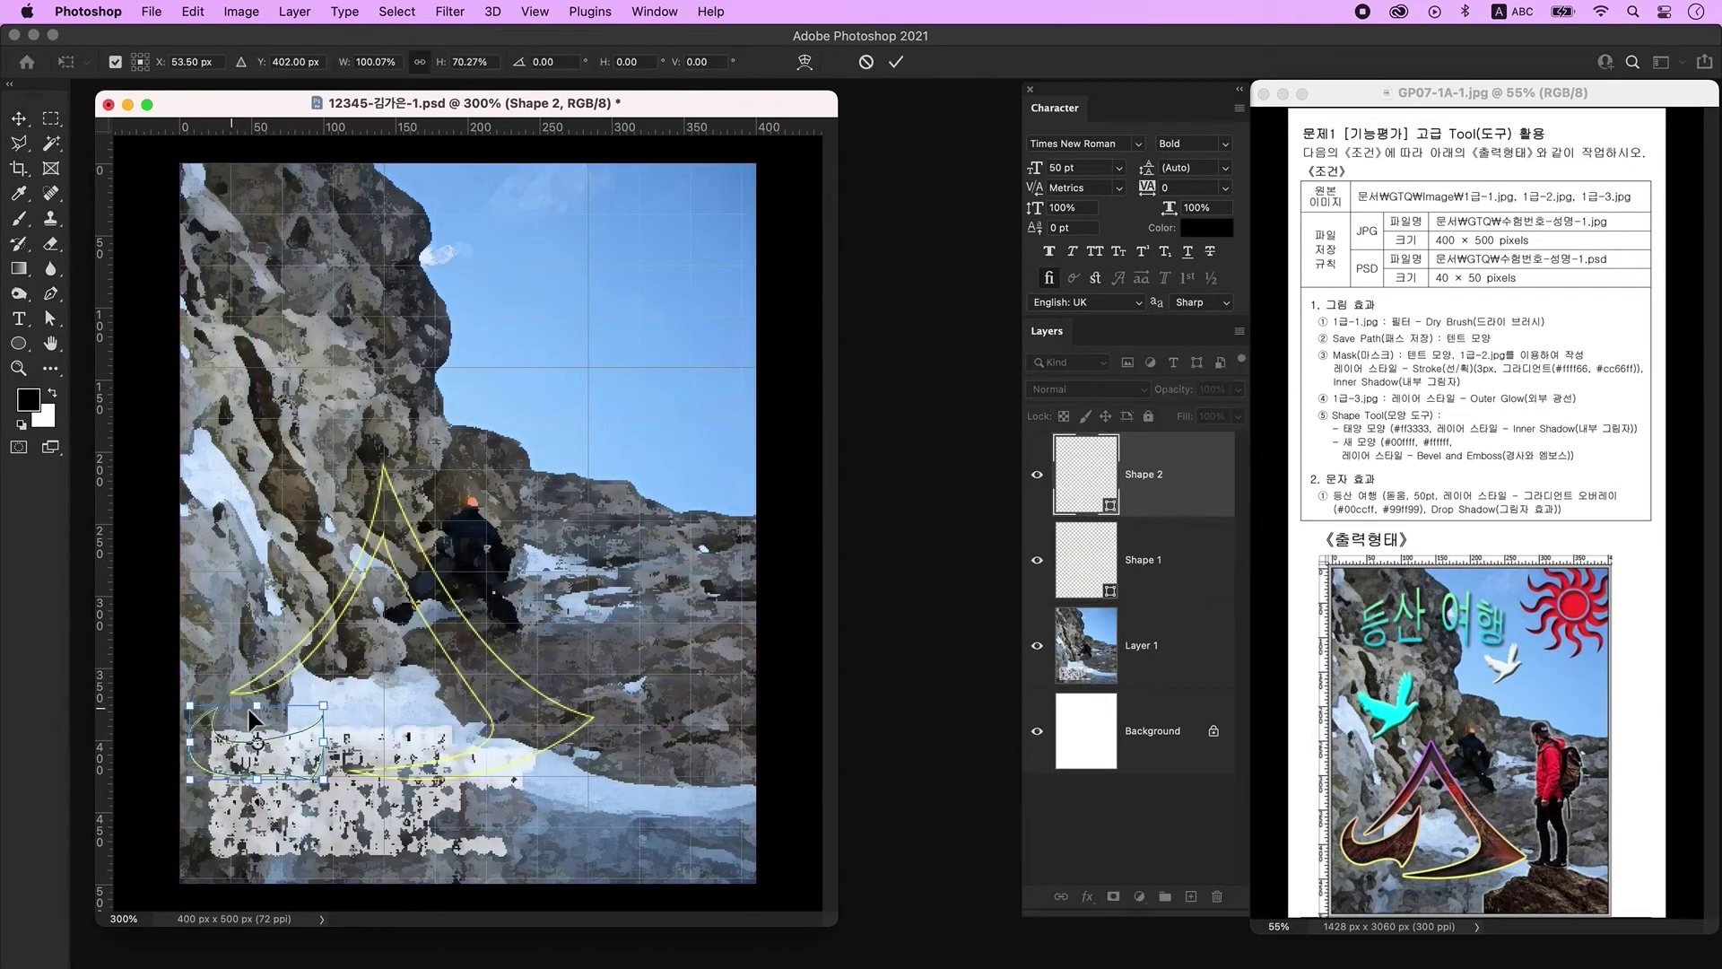
key(Return)
key(a)
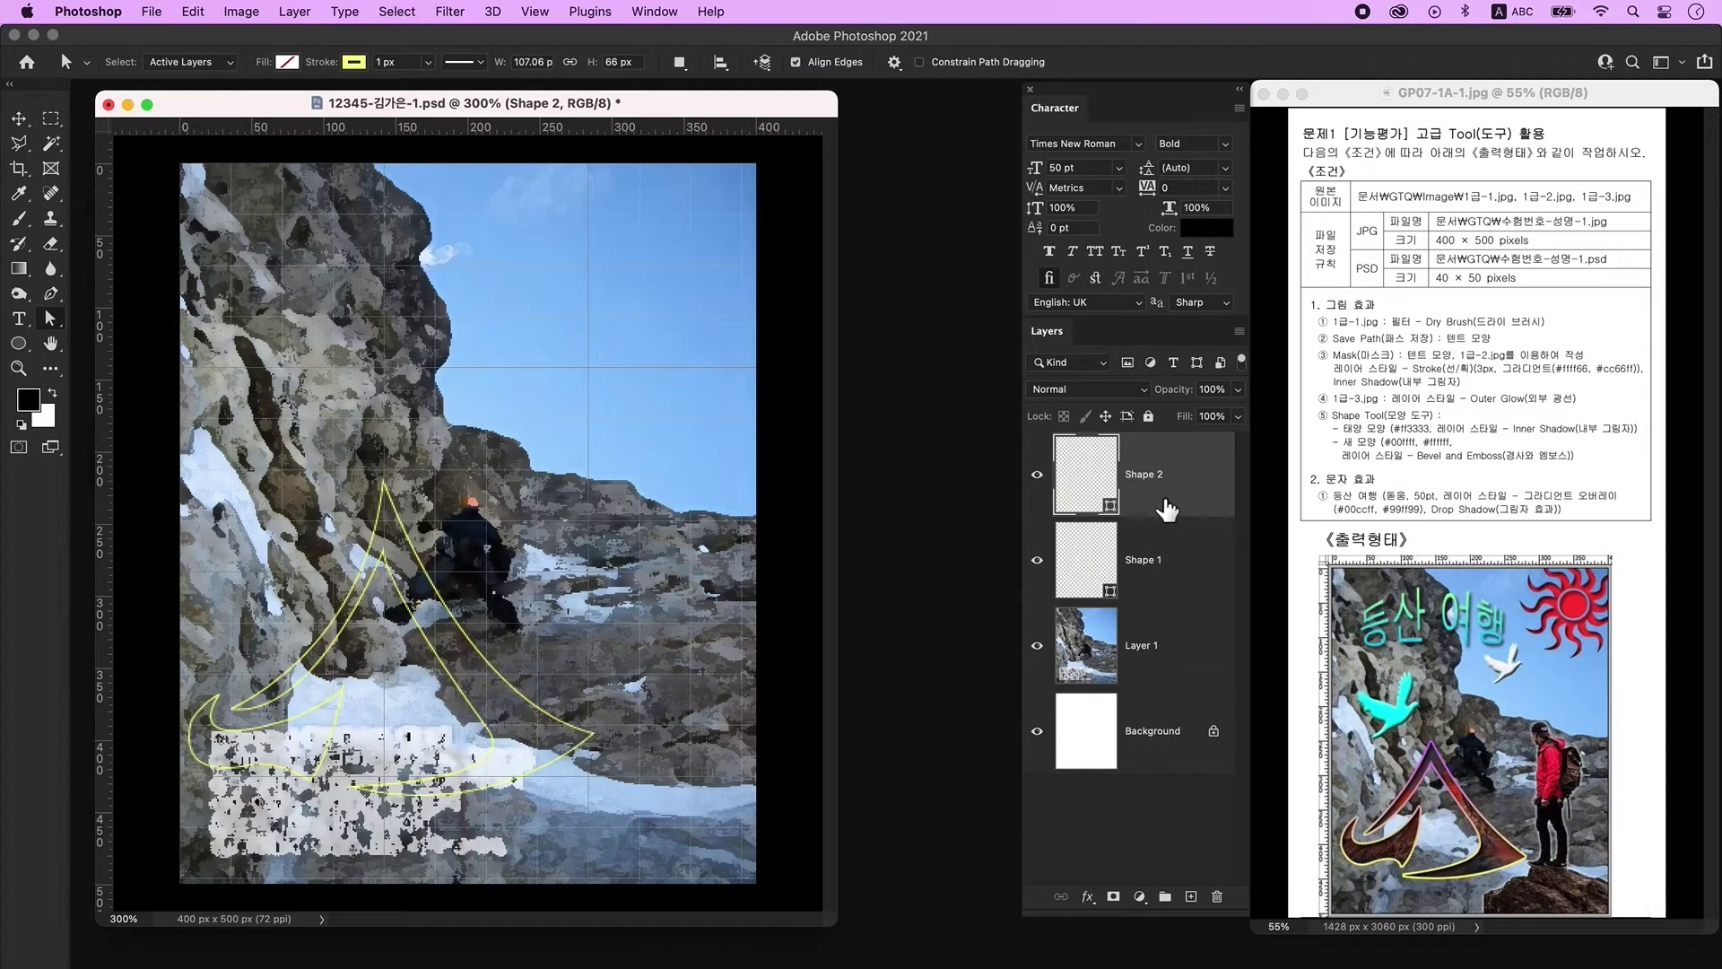
Merge the tent outline and the flap shape into a single shape layer.
shift+click(1166, 531)
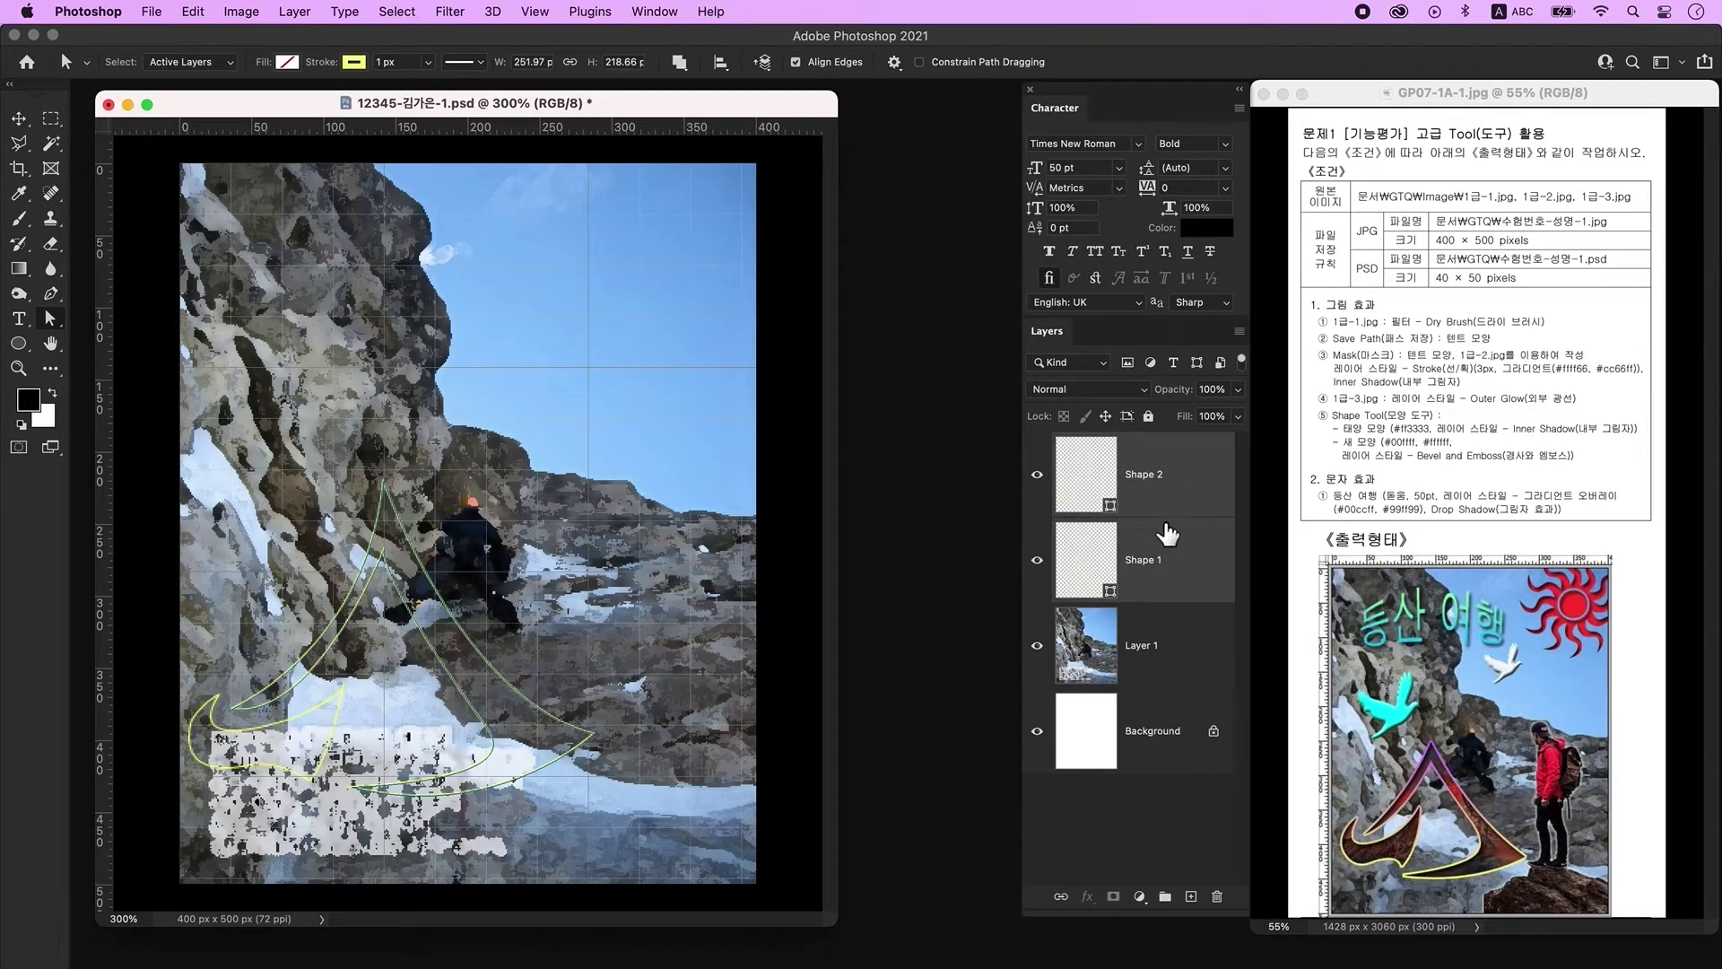
right_click(1167, 488)
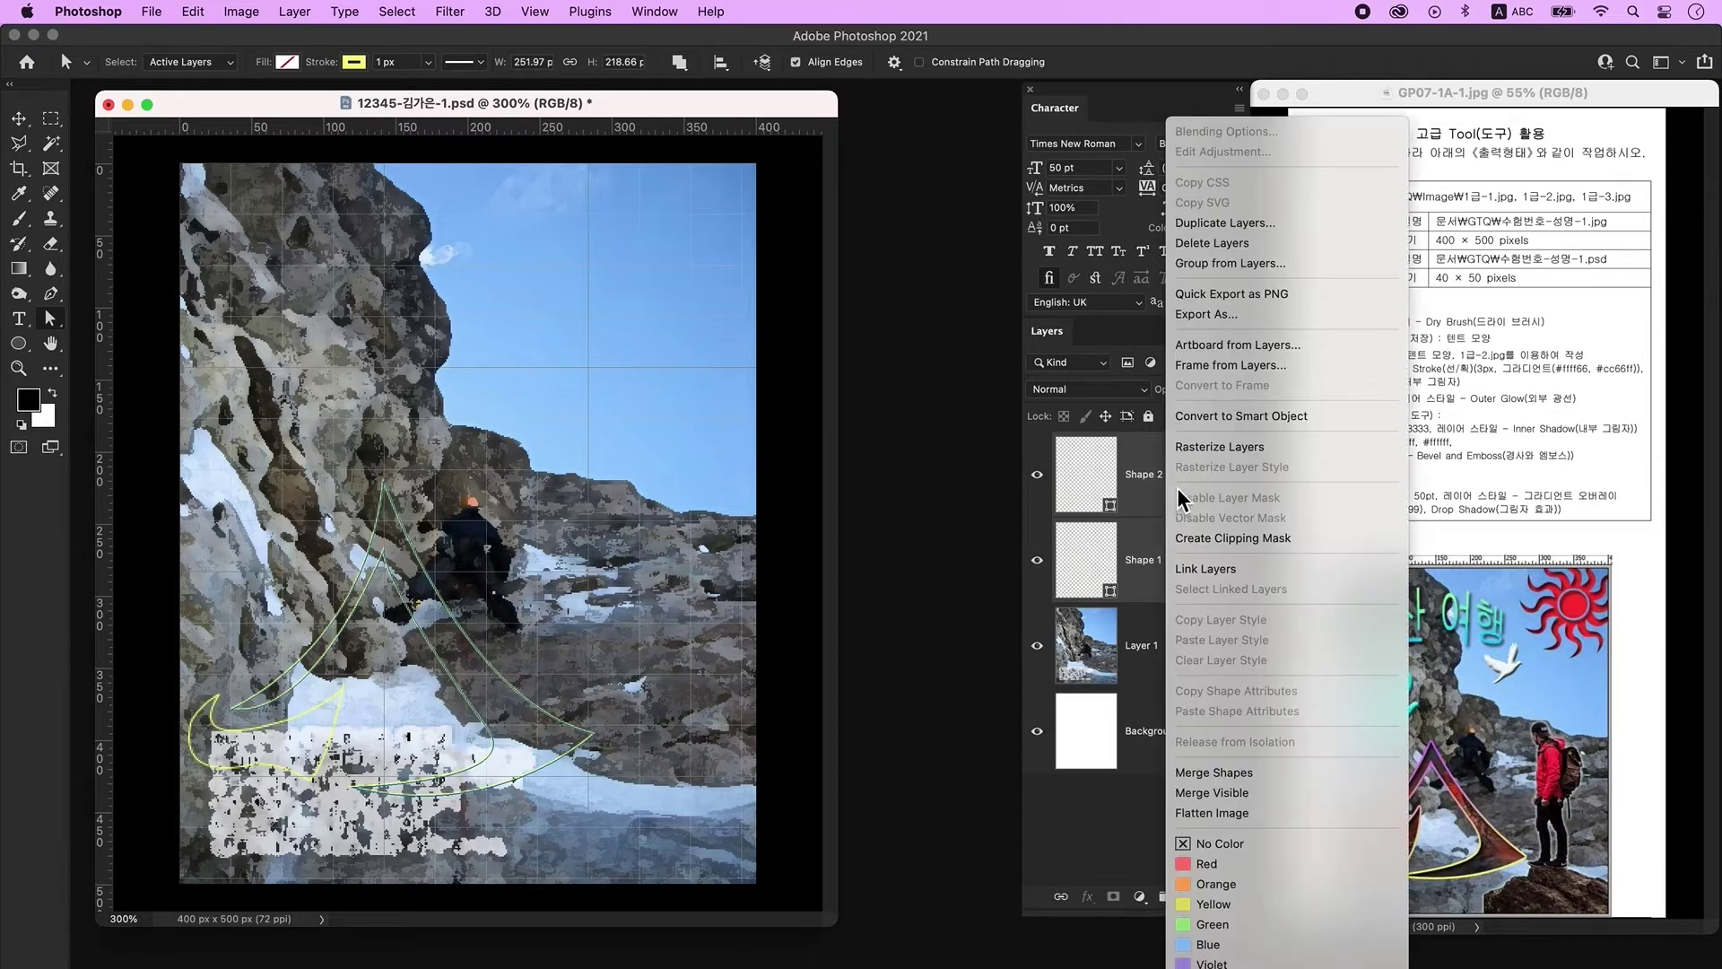
click(1279, 774)
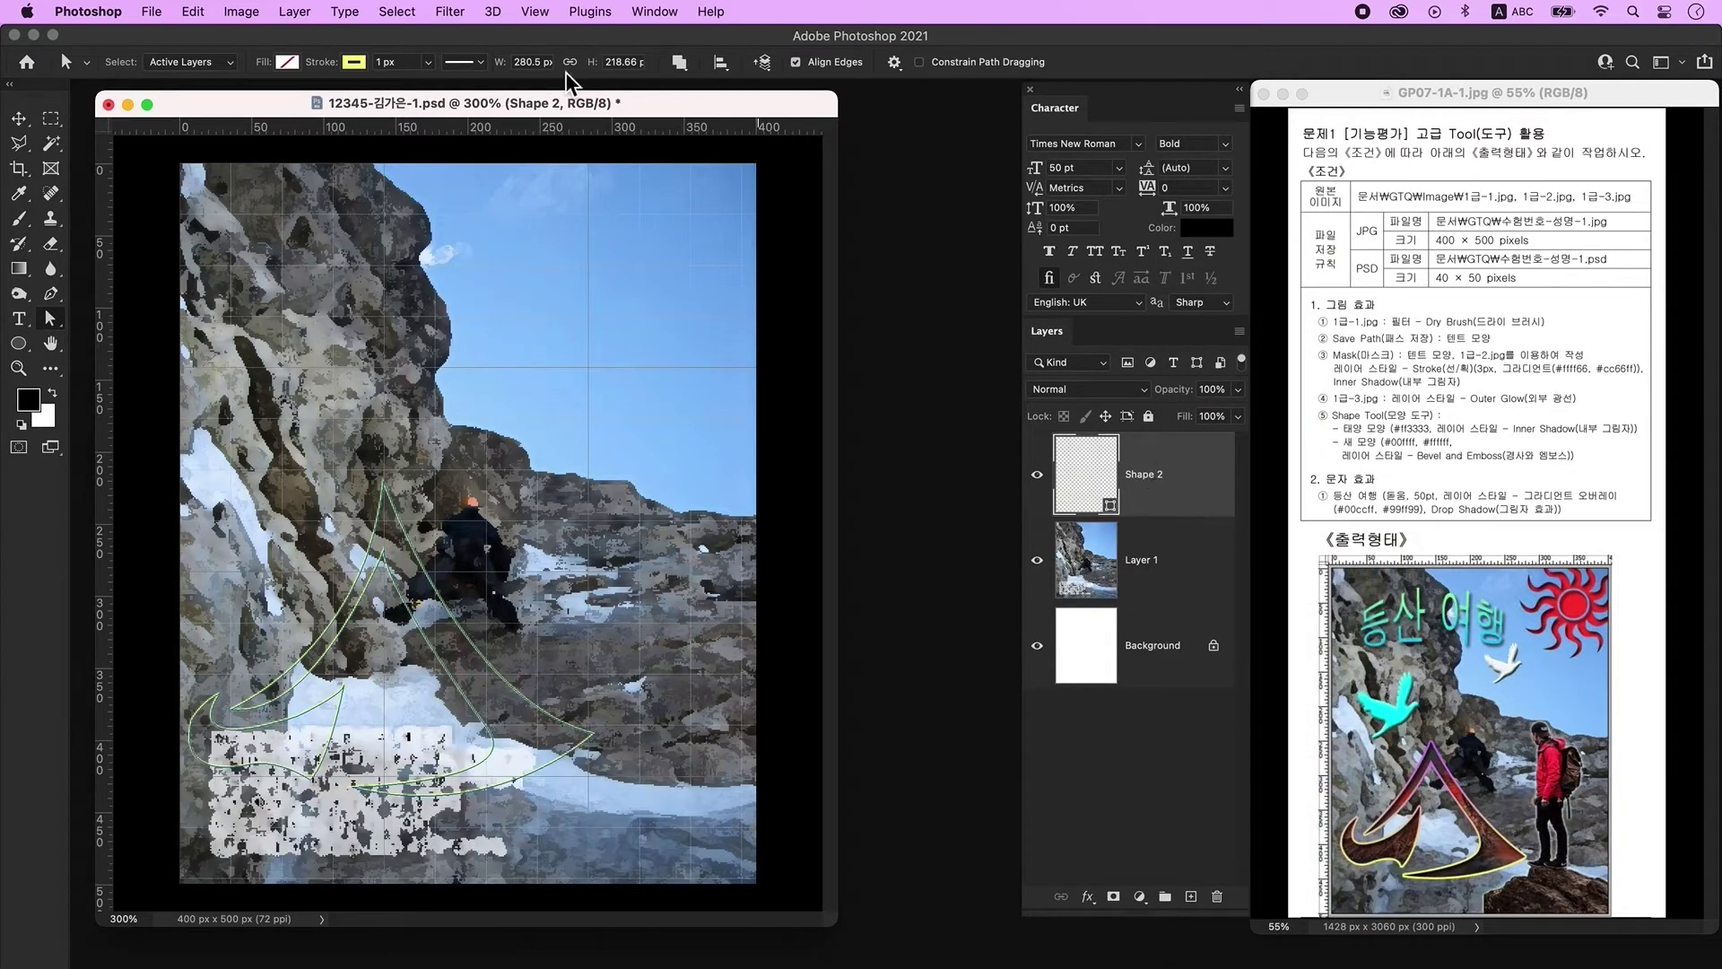
Give the merged tent shape a white fill with no stroke, and hide the grid lines.
click(288, 63)
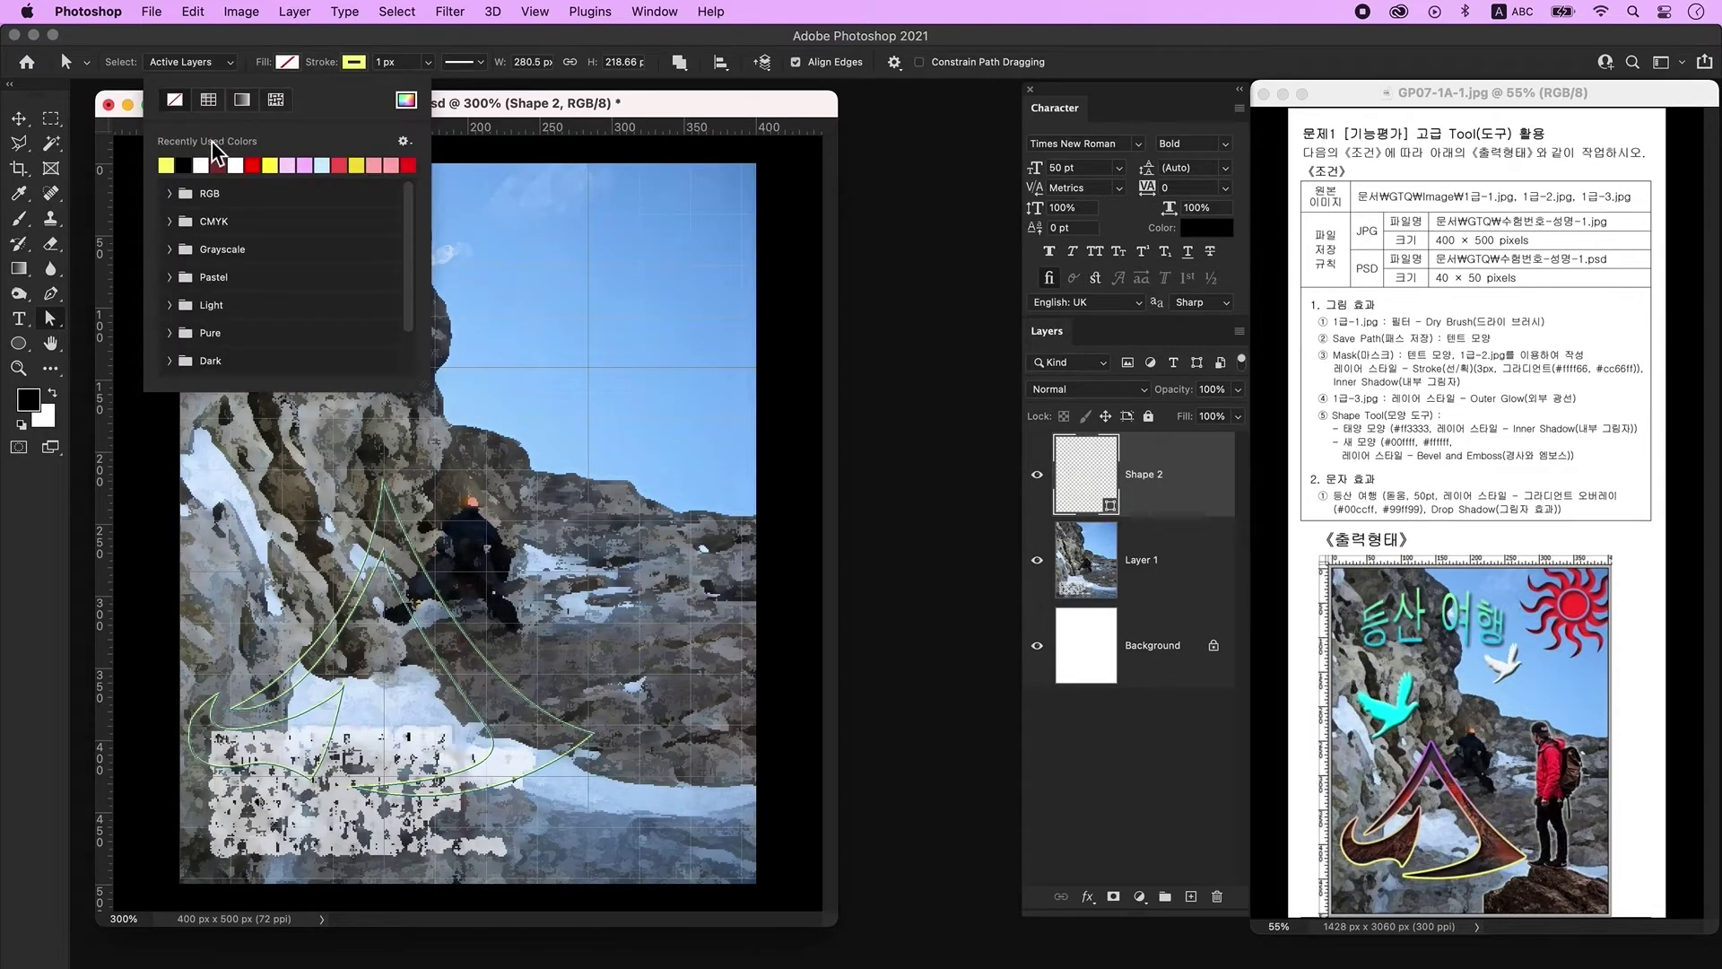
click(210, 173)
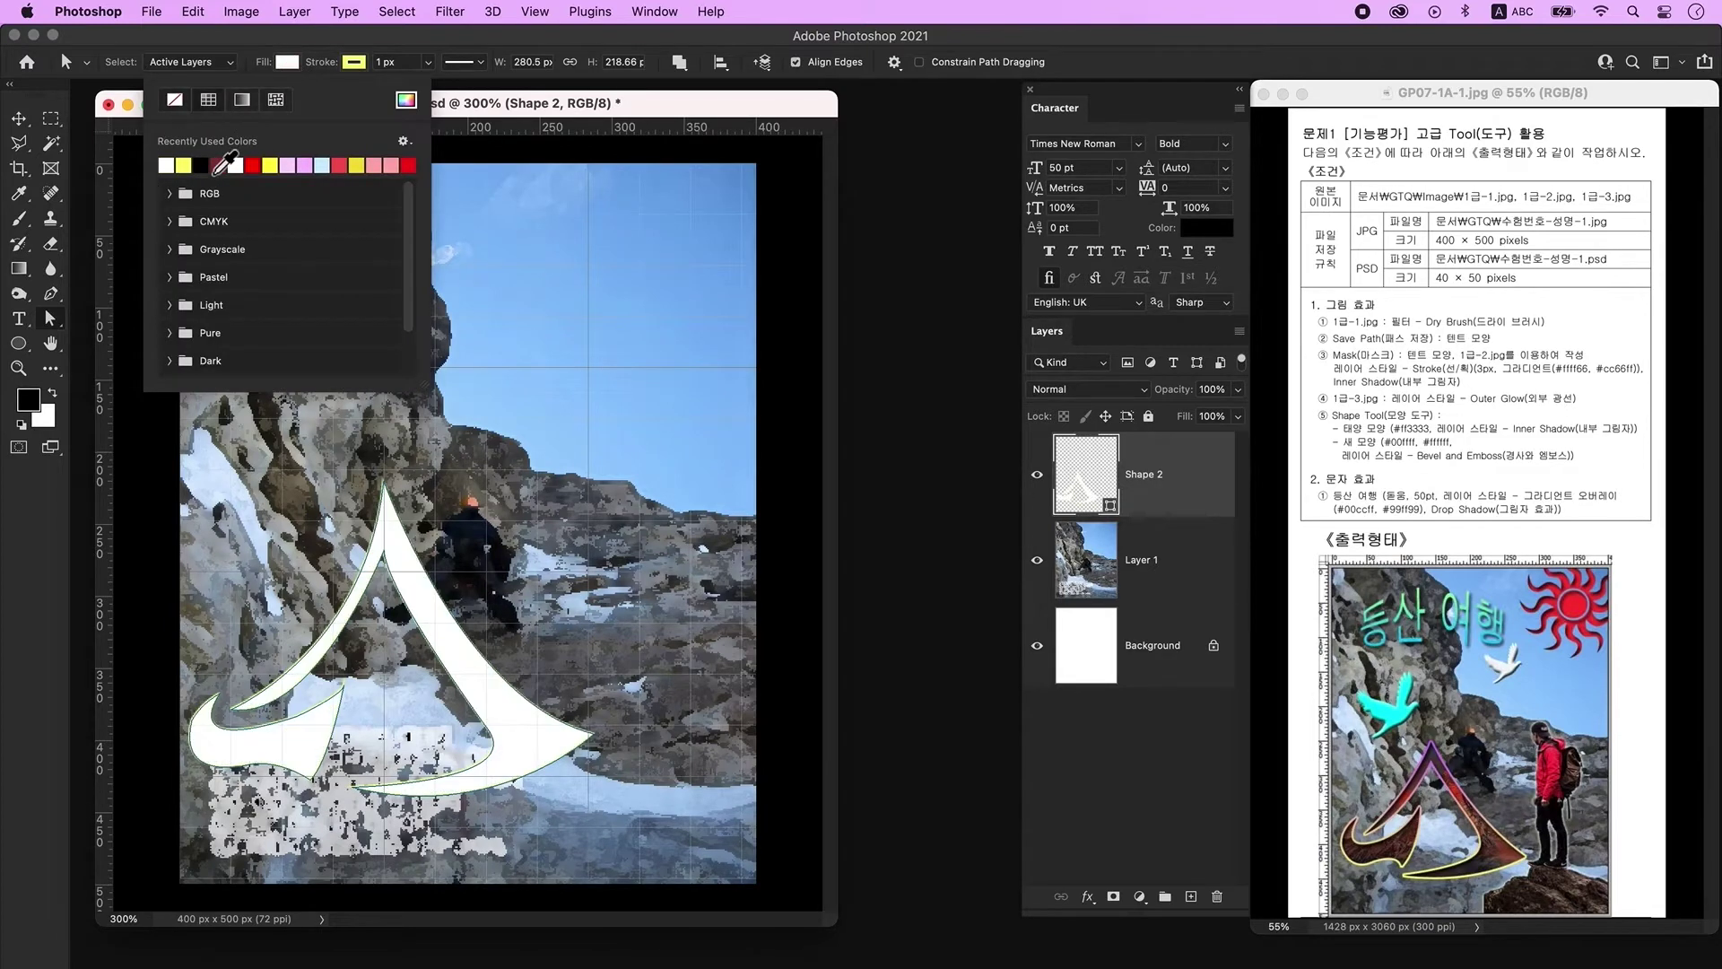
click(354, 62)
click(240, 100)
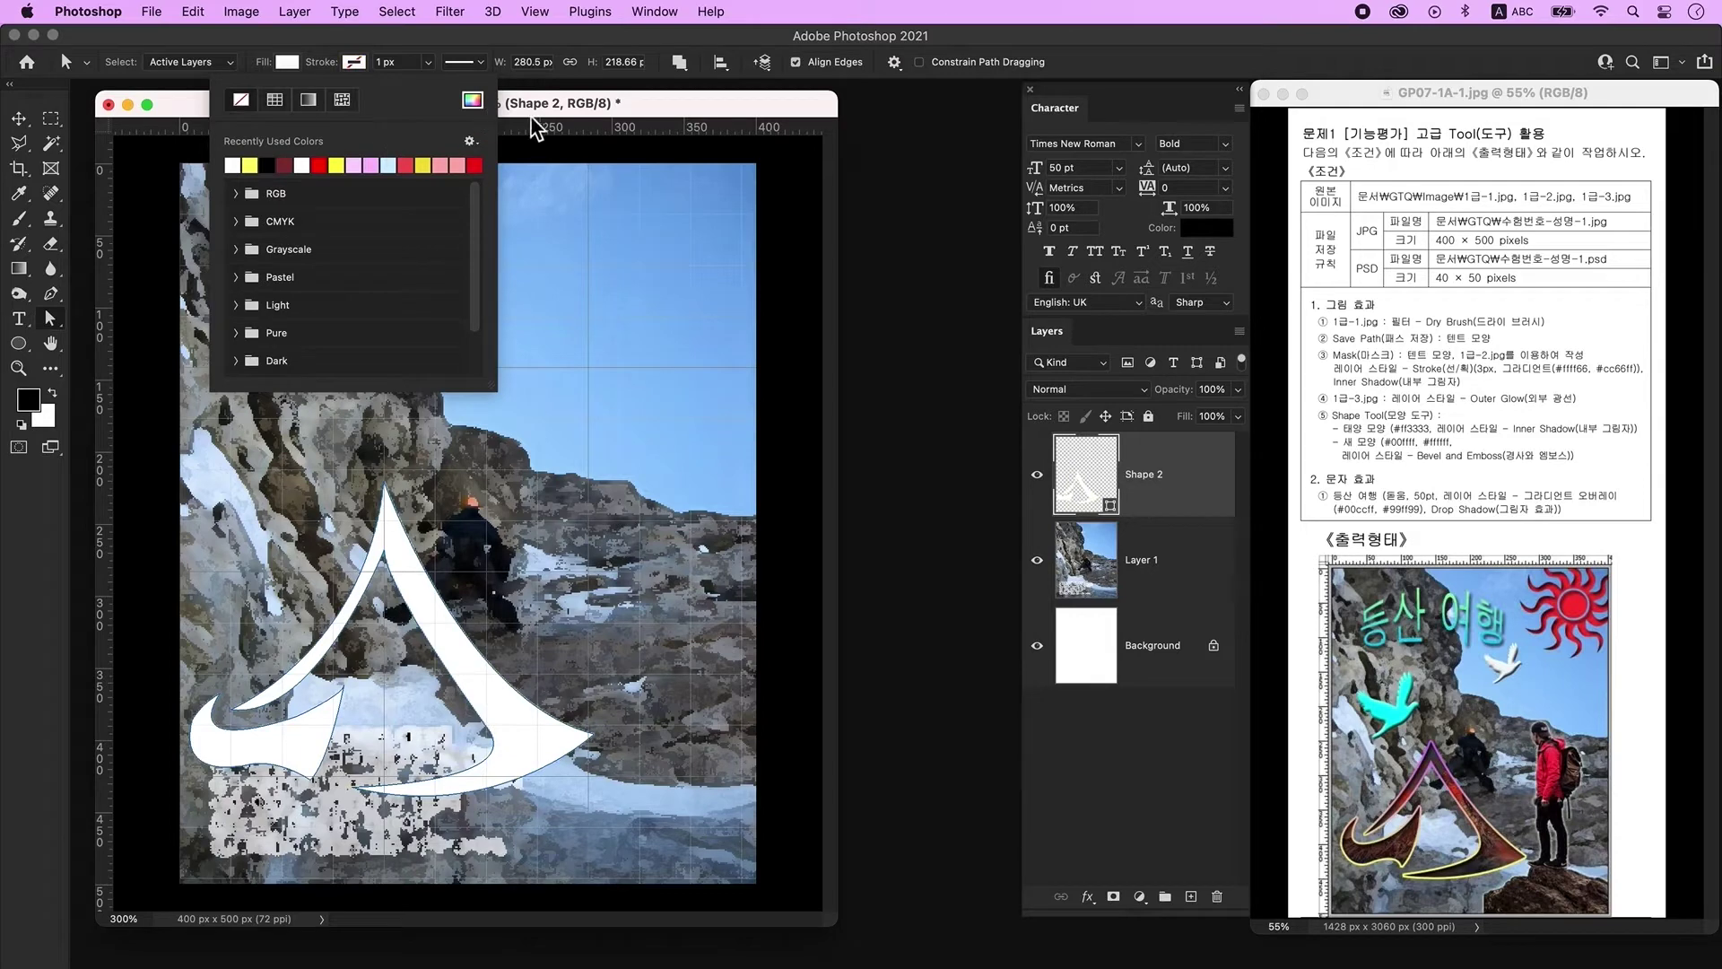
click(563, 104)
key(ctrl+apostrophe)
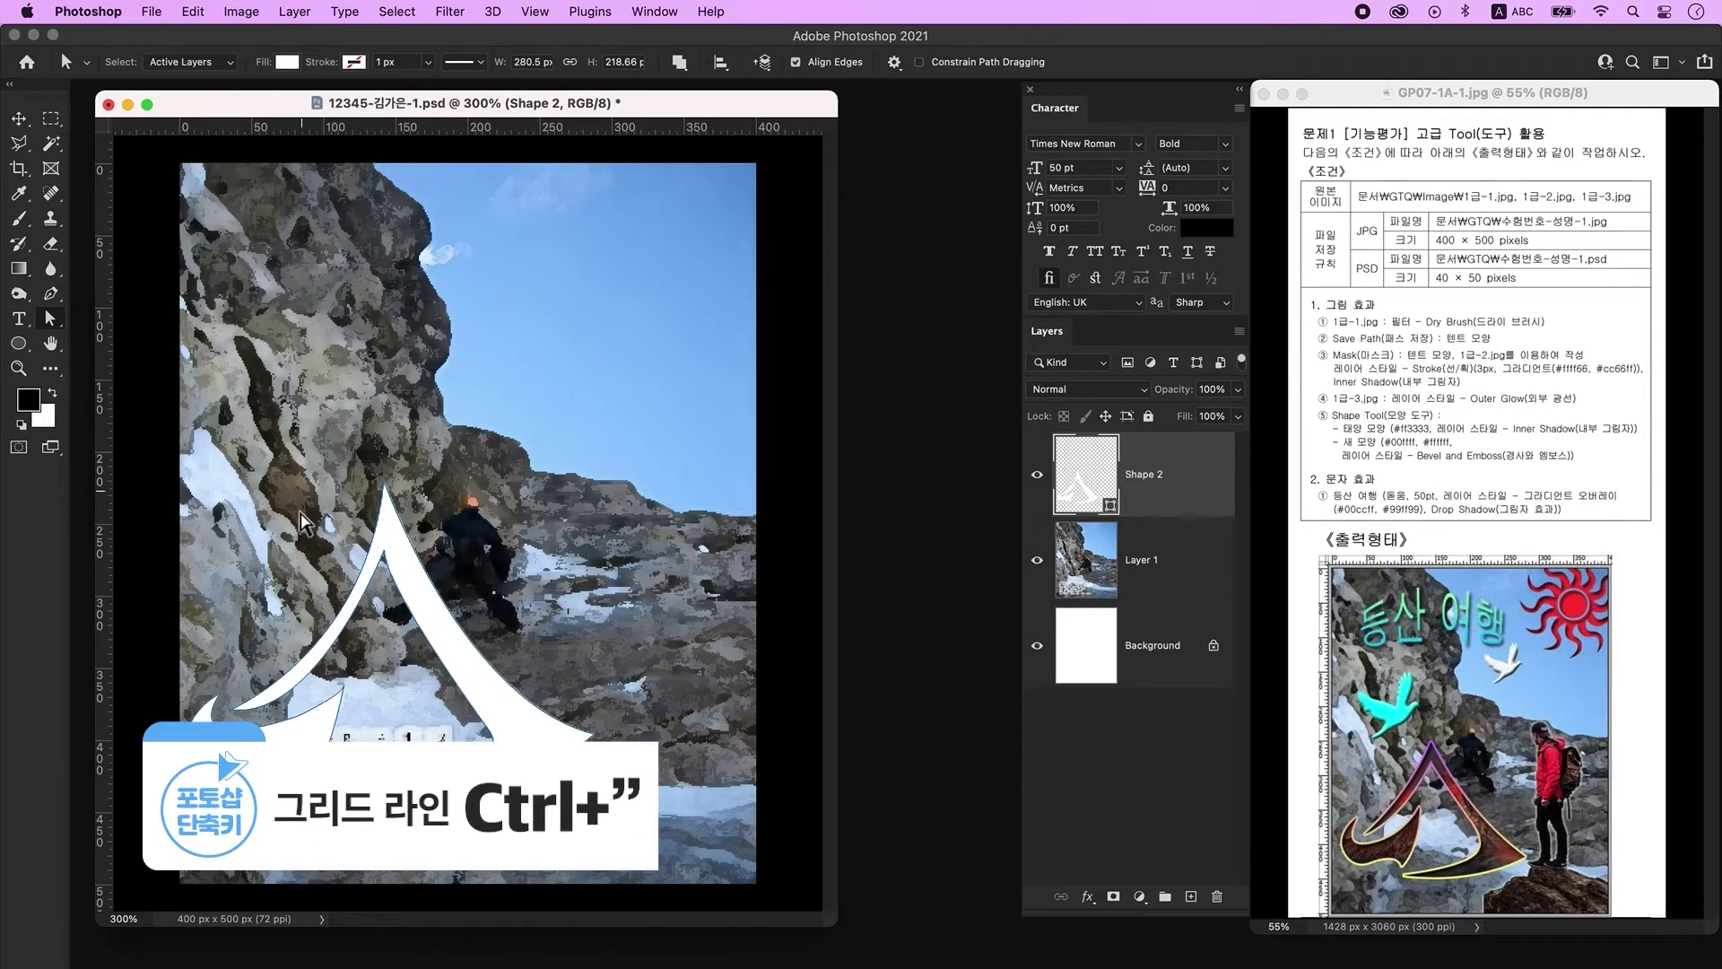
Save the tent shape's path under the name 텐트 모양 and deselect it.
click(655, 12)
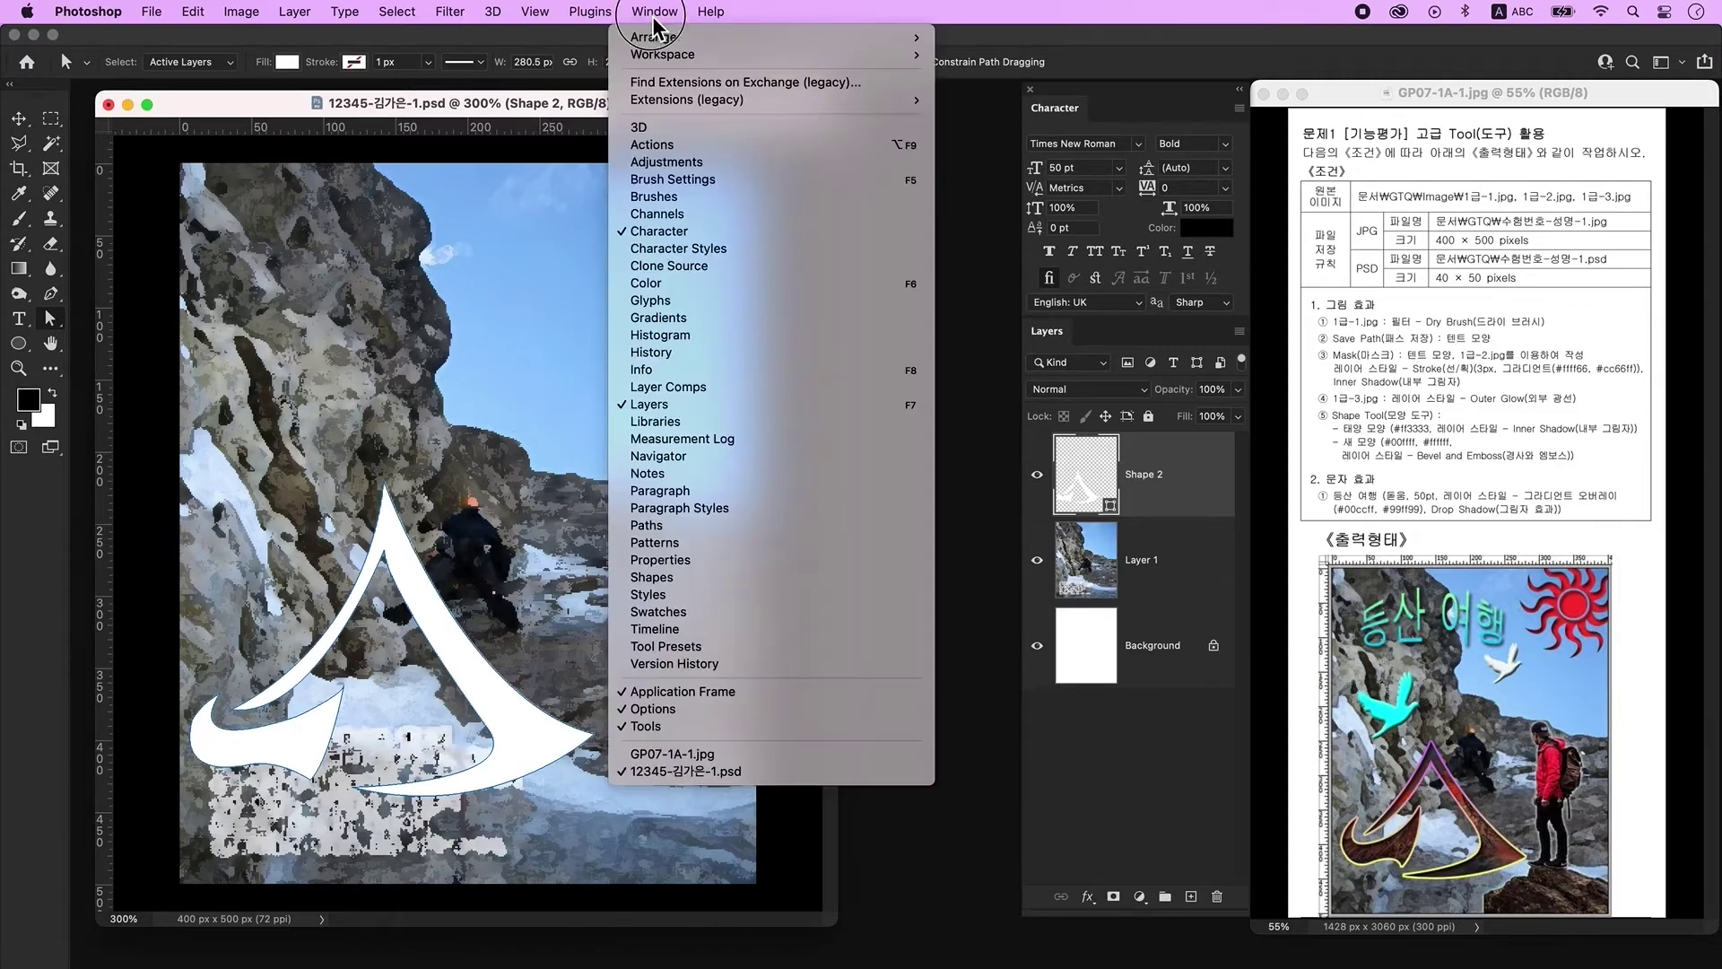
click(711, 529)
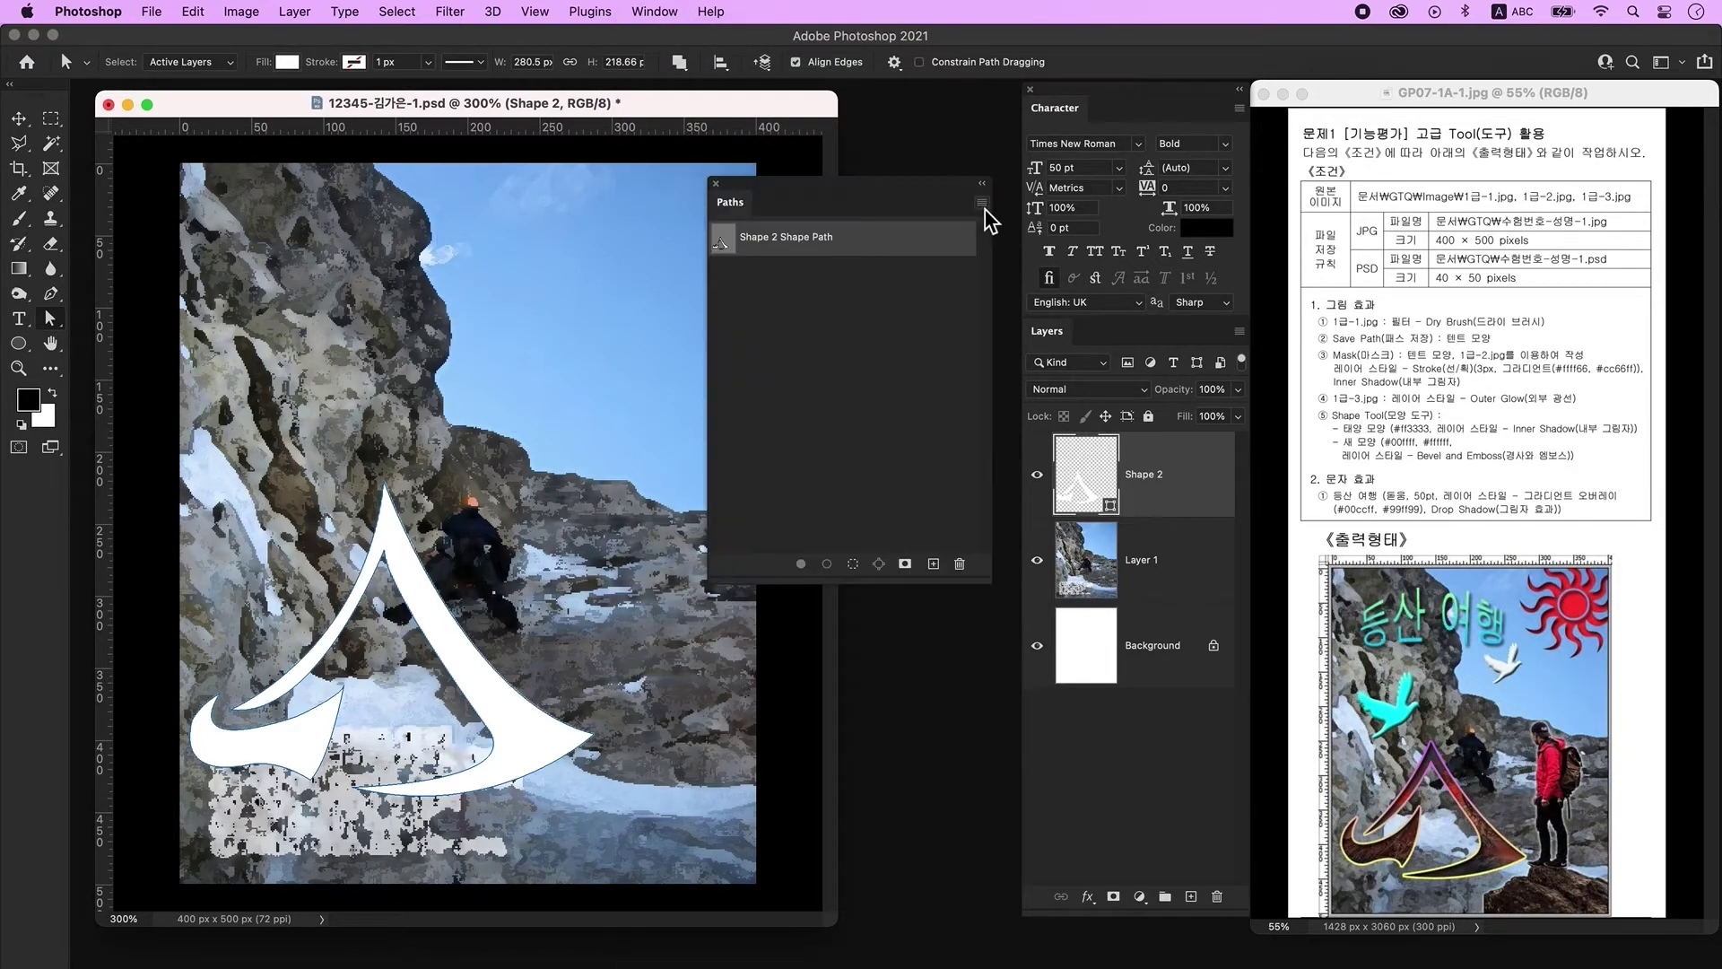
click(983, 205)
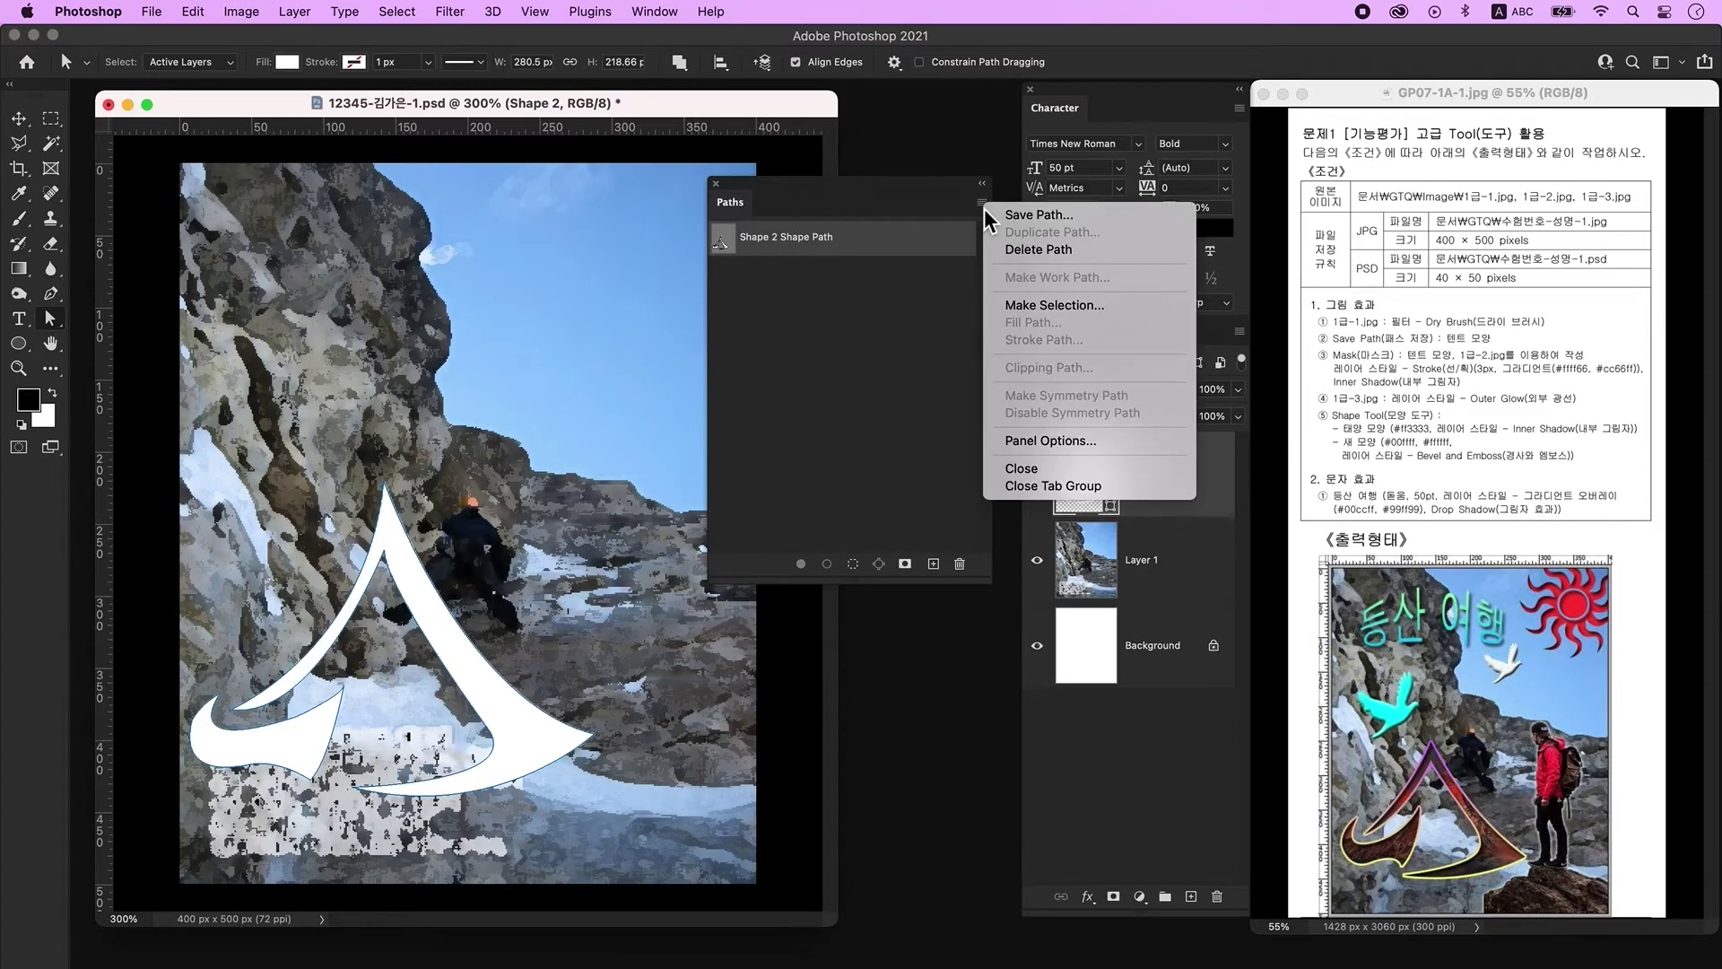
click(1028, 217)
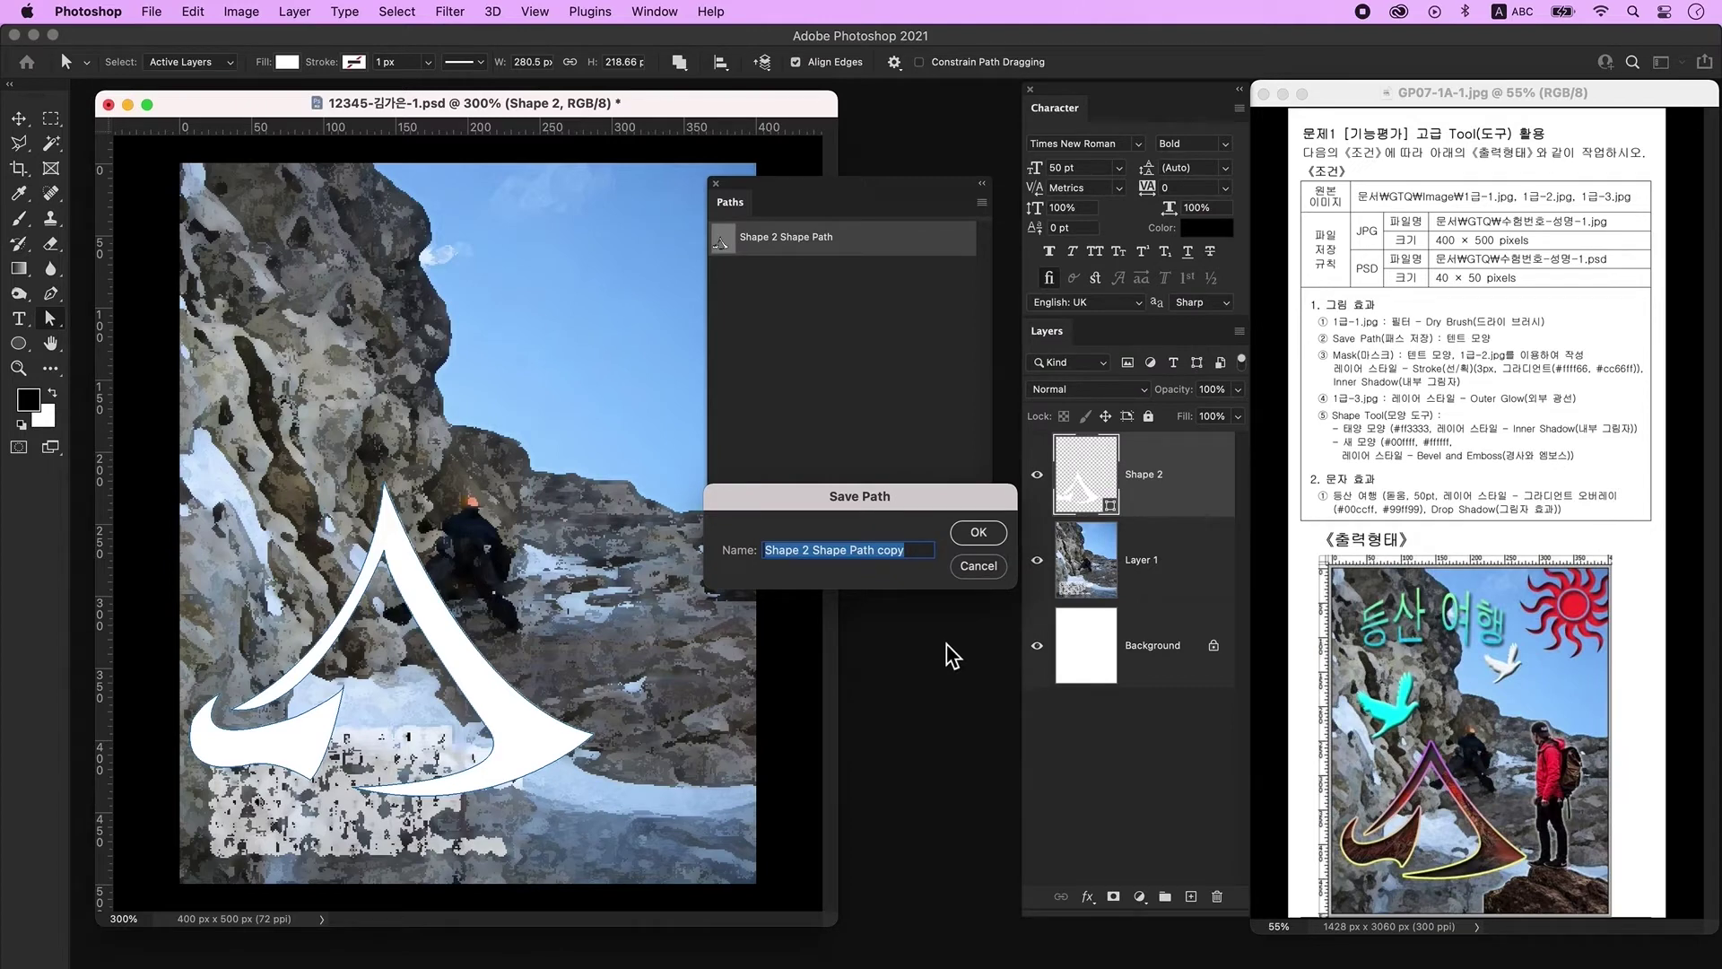
text(텐트 모양)
key(Return)
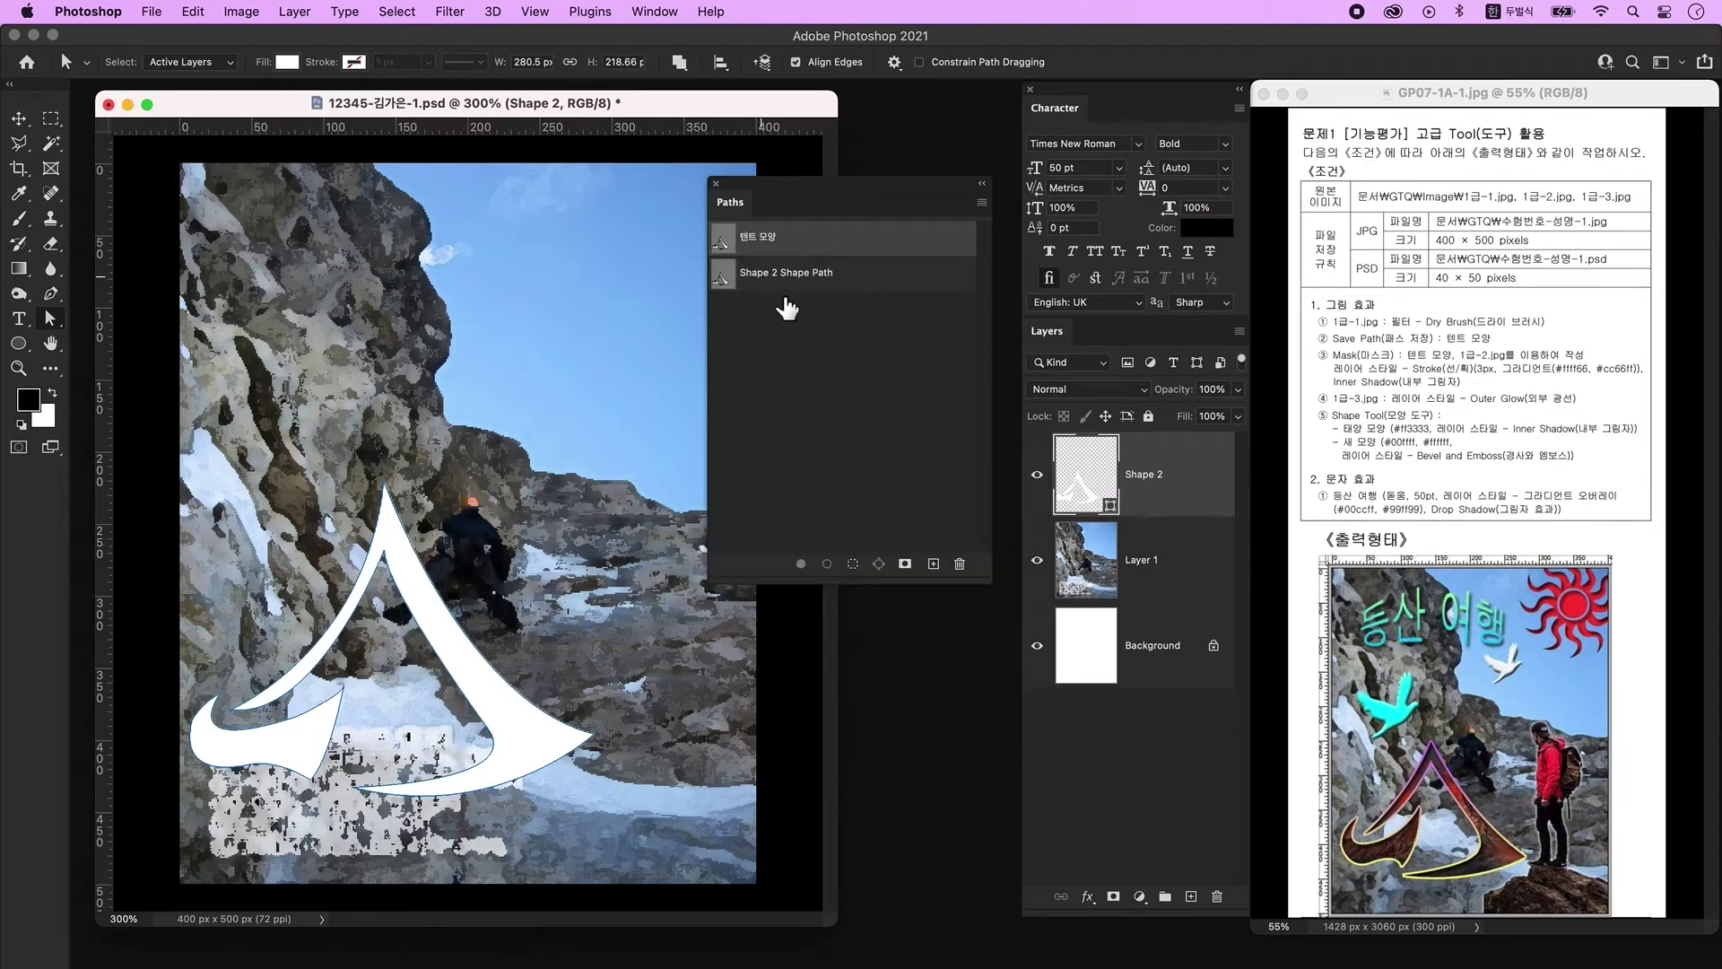
click(851, 420)
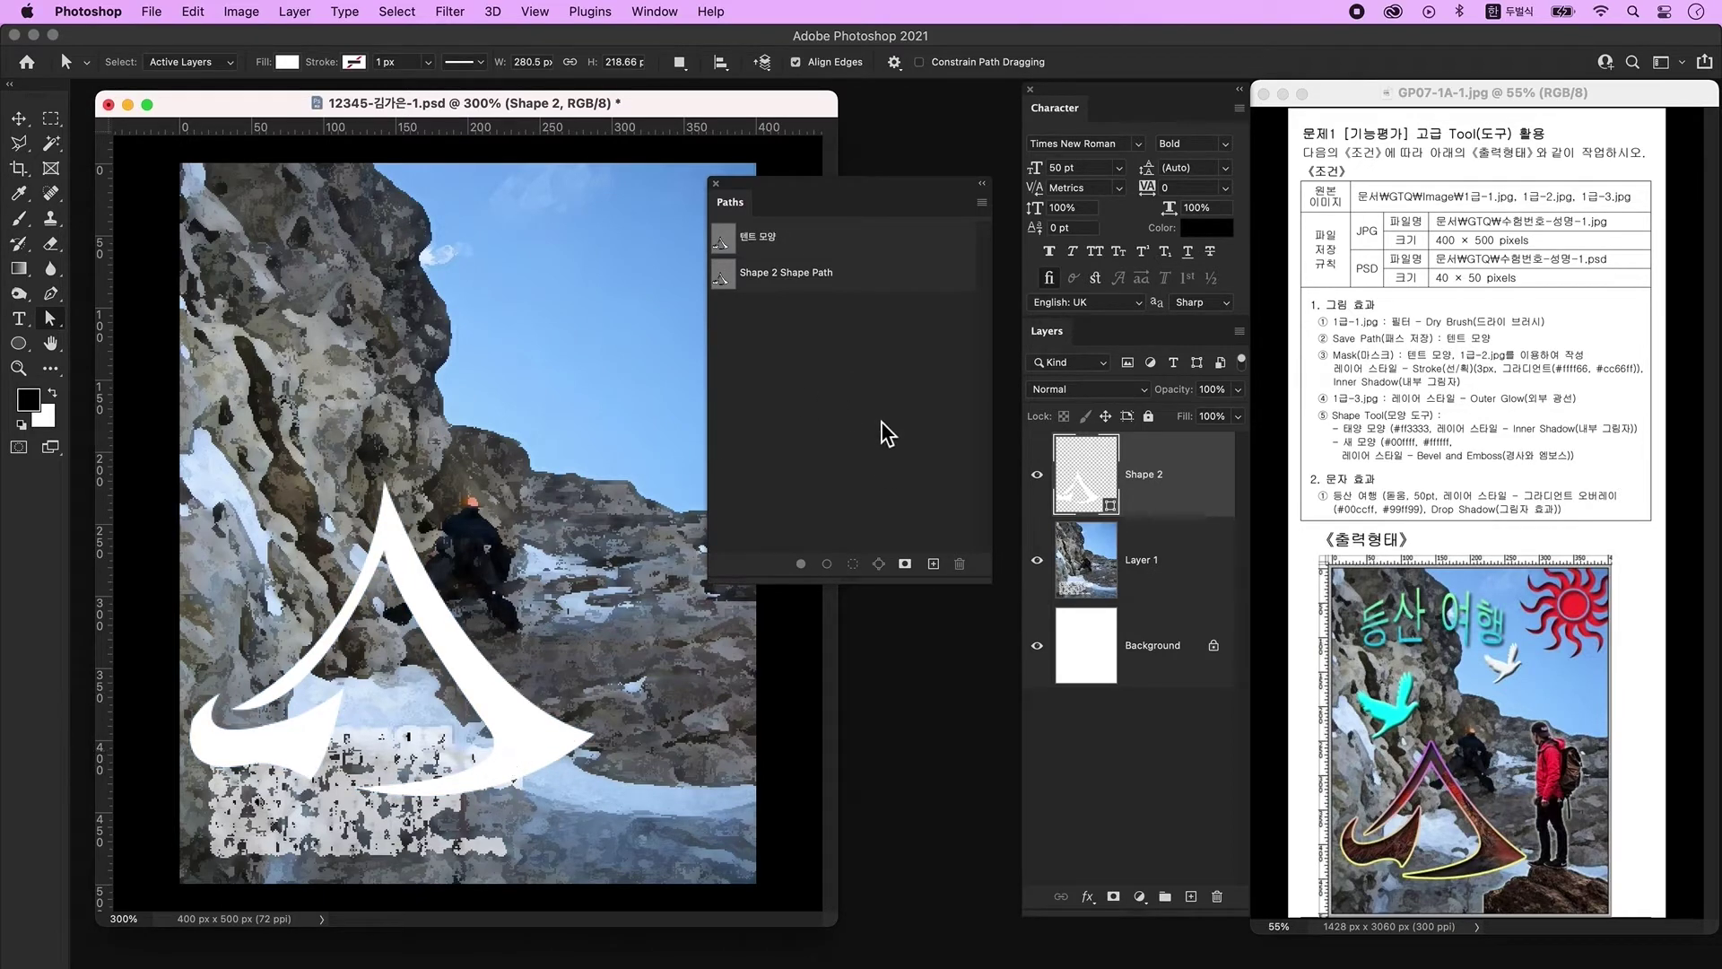
click(717, 185)
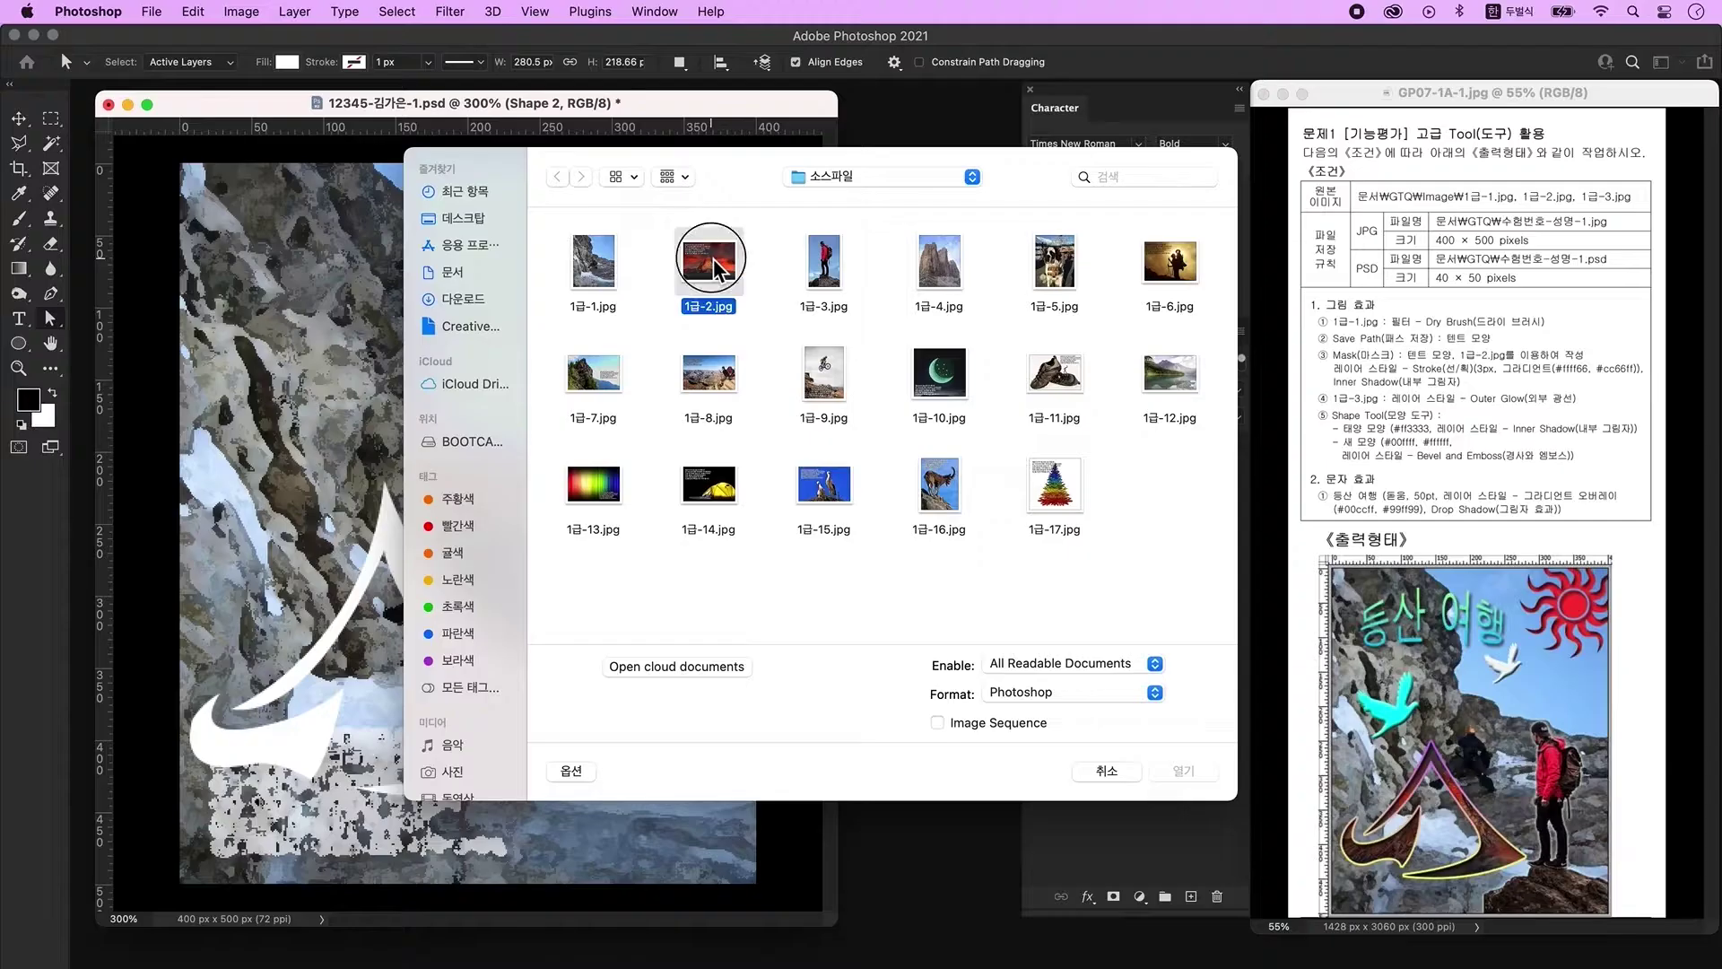
Open 1급-2.jpg, bring the red mountain image into the composite above the tent, and clip it to the tent shape.
click(709, 260)
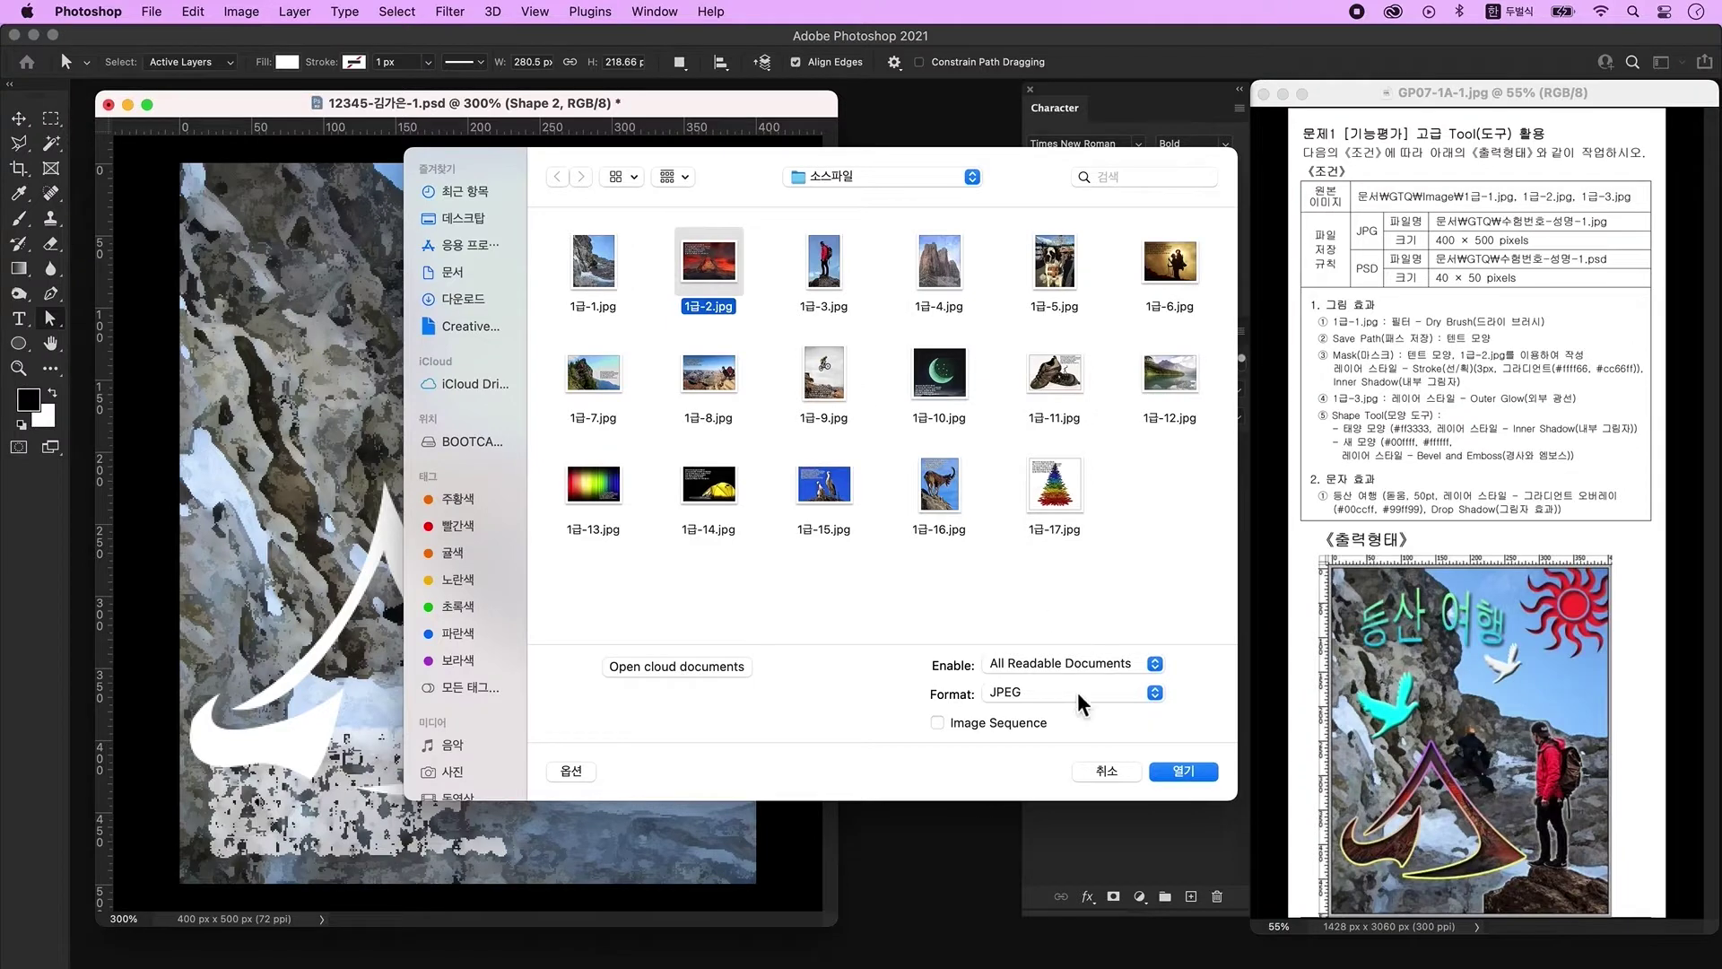
click(1183, 771)
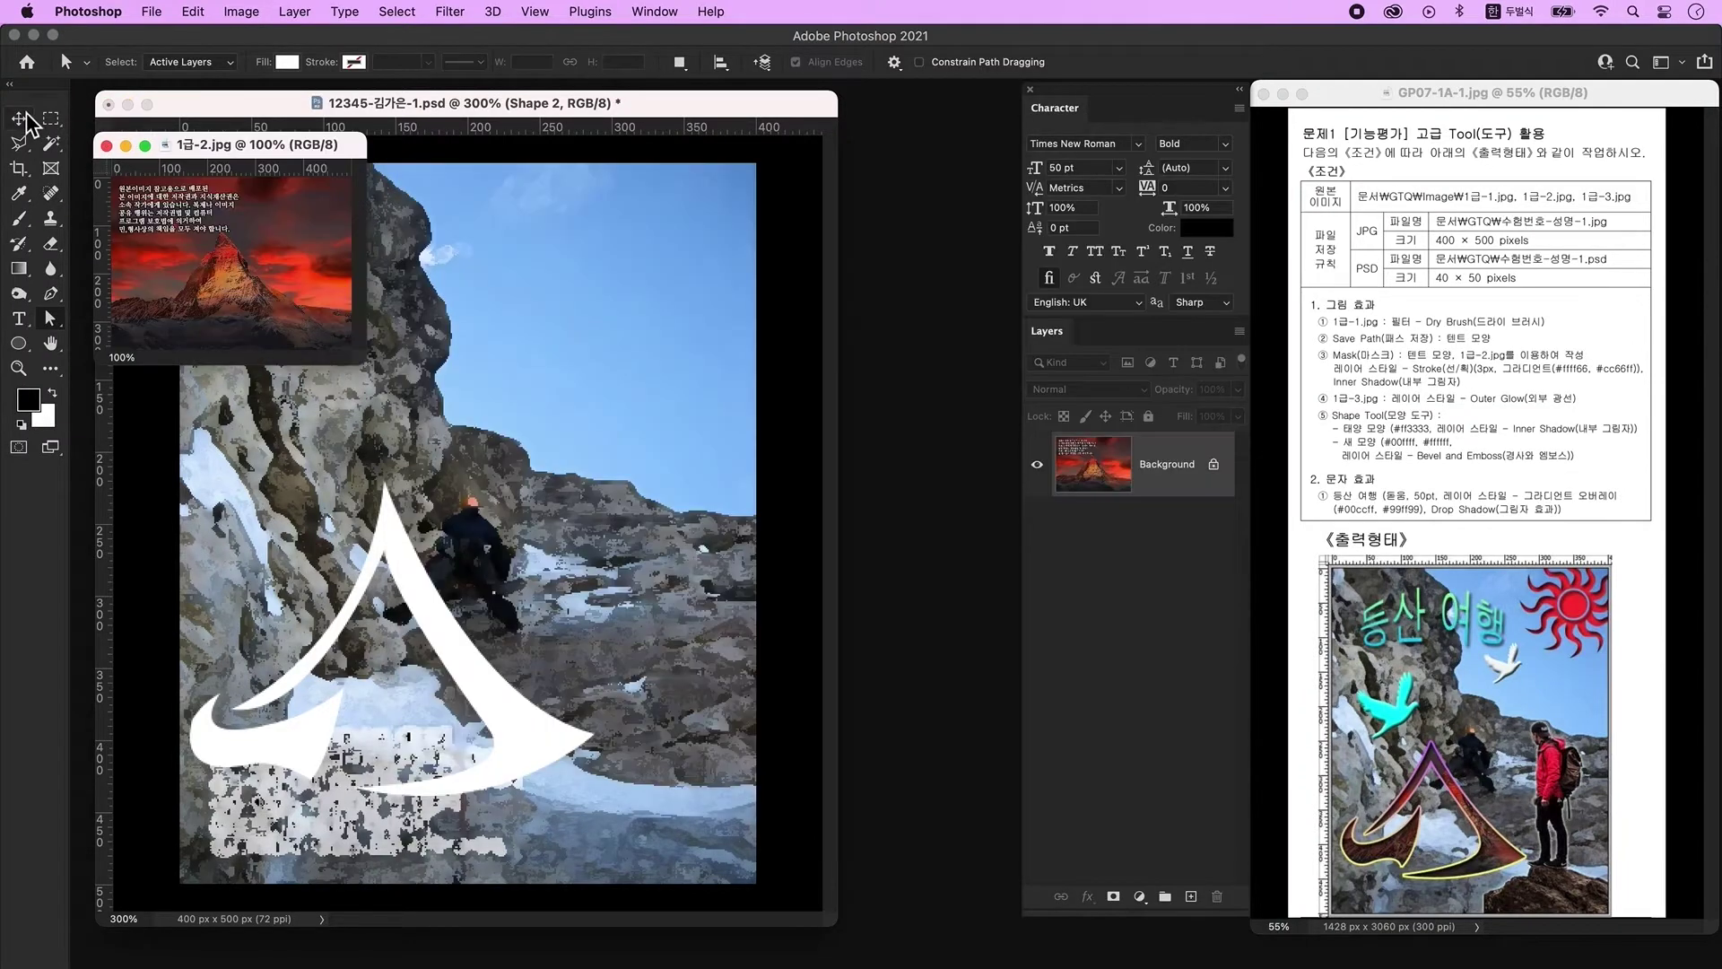
click(18, 118)
drag(298, 348, 384, 477)
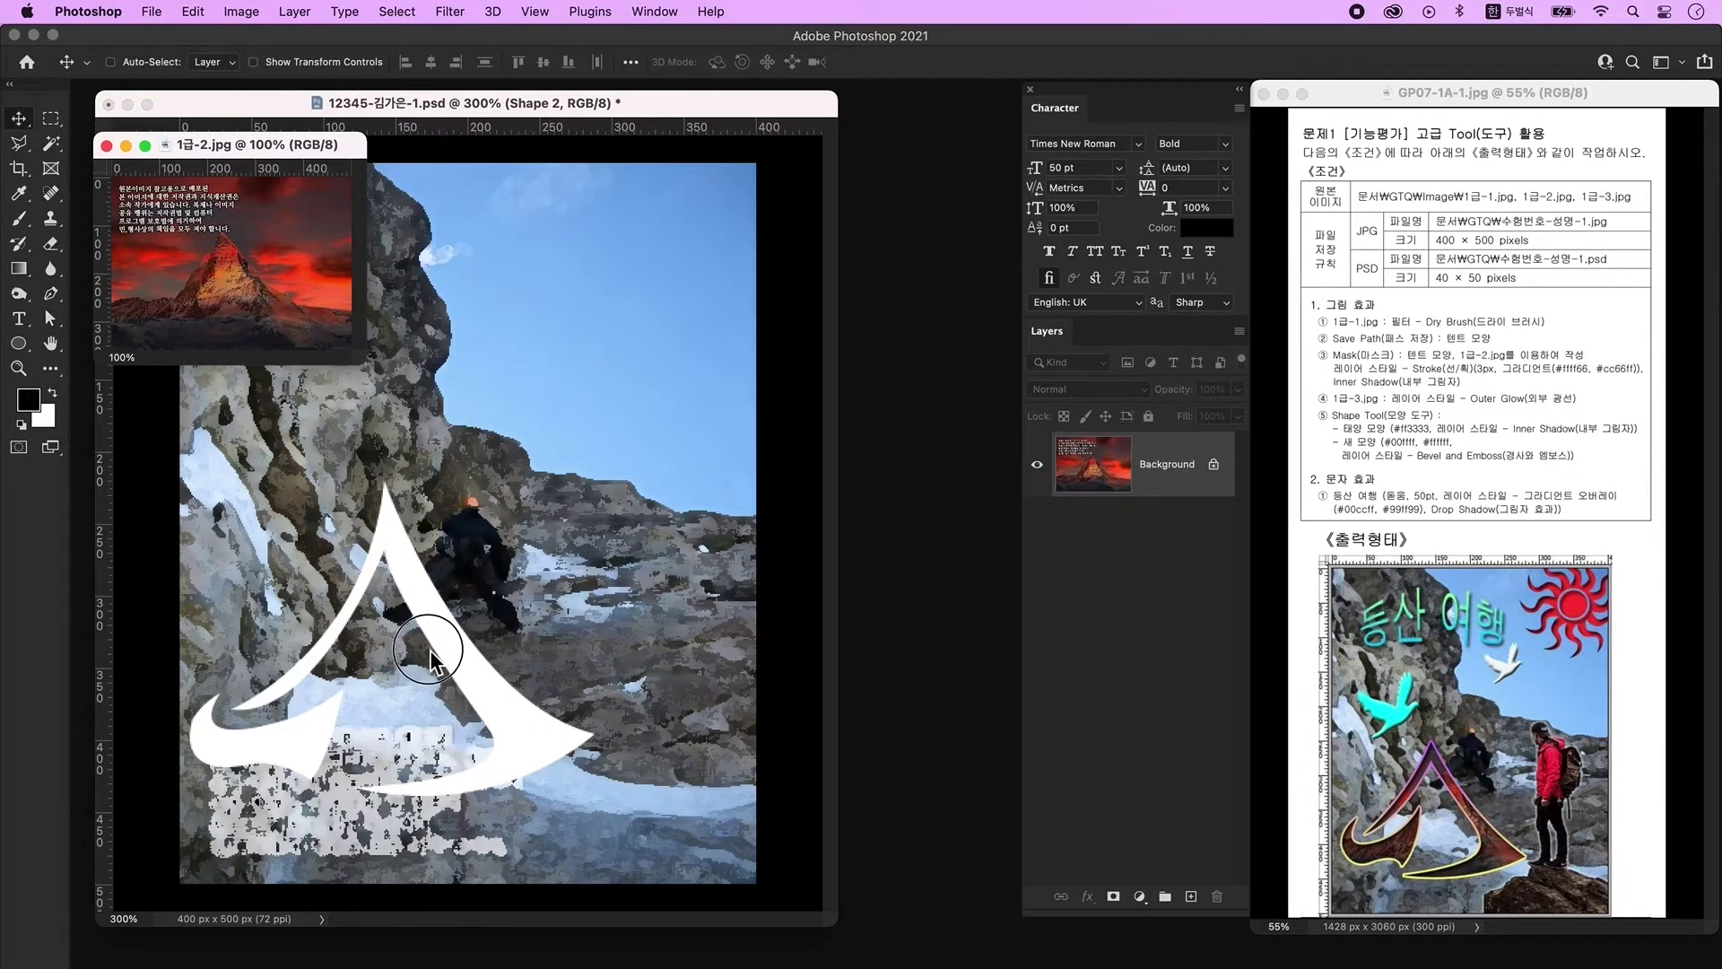
drag(429, 649, 431, 654)
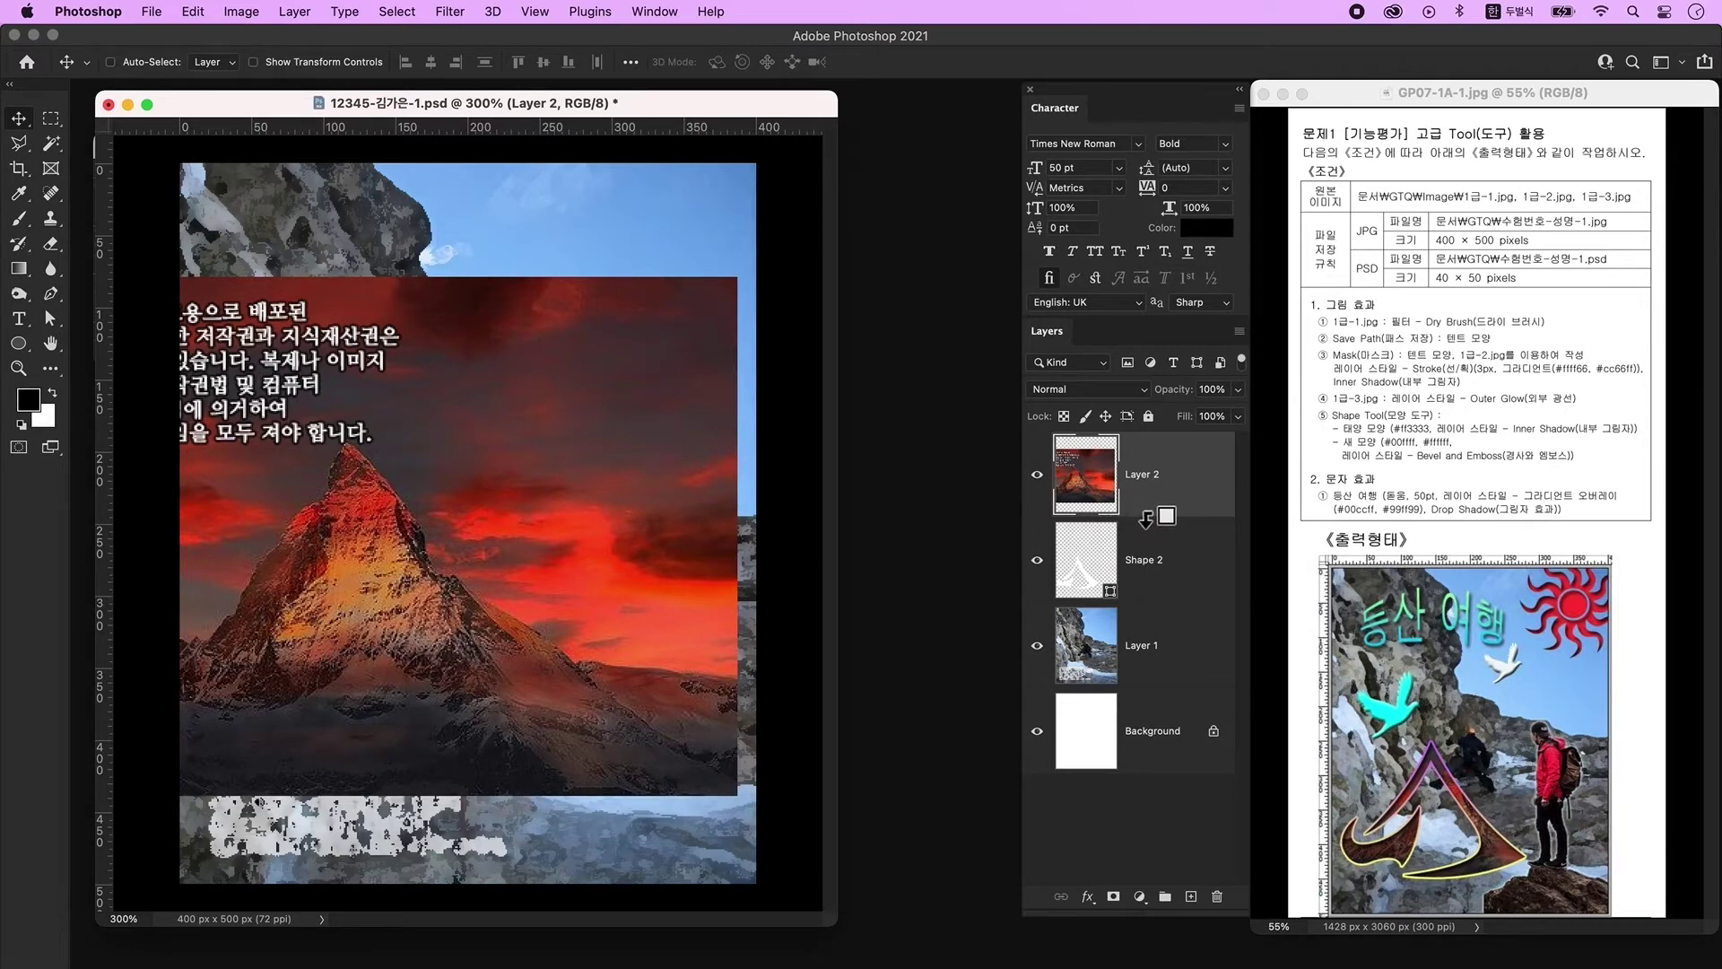
alt+click(1147, 518)
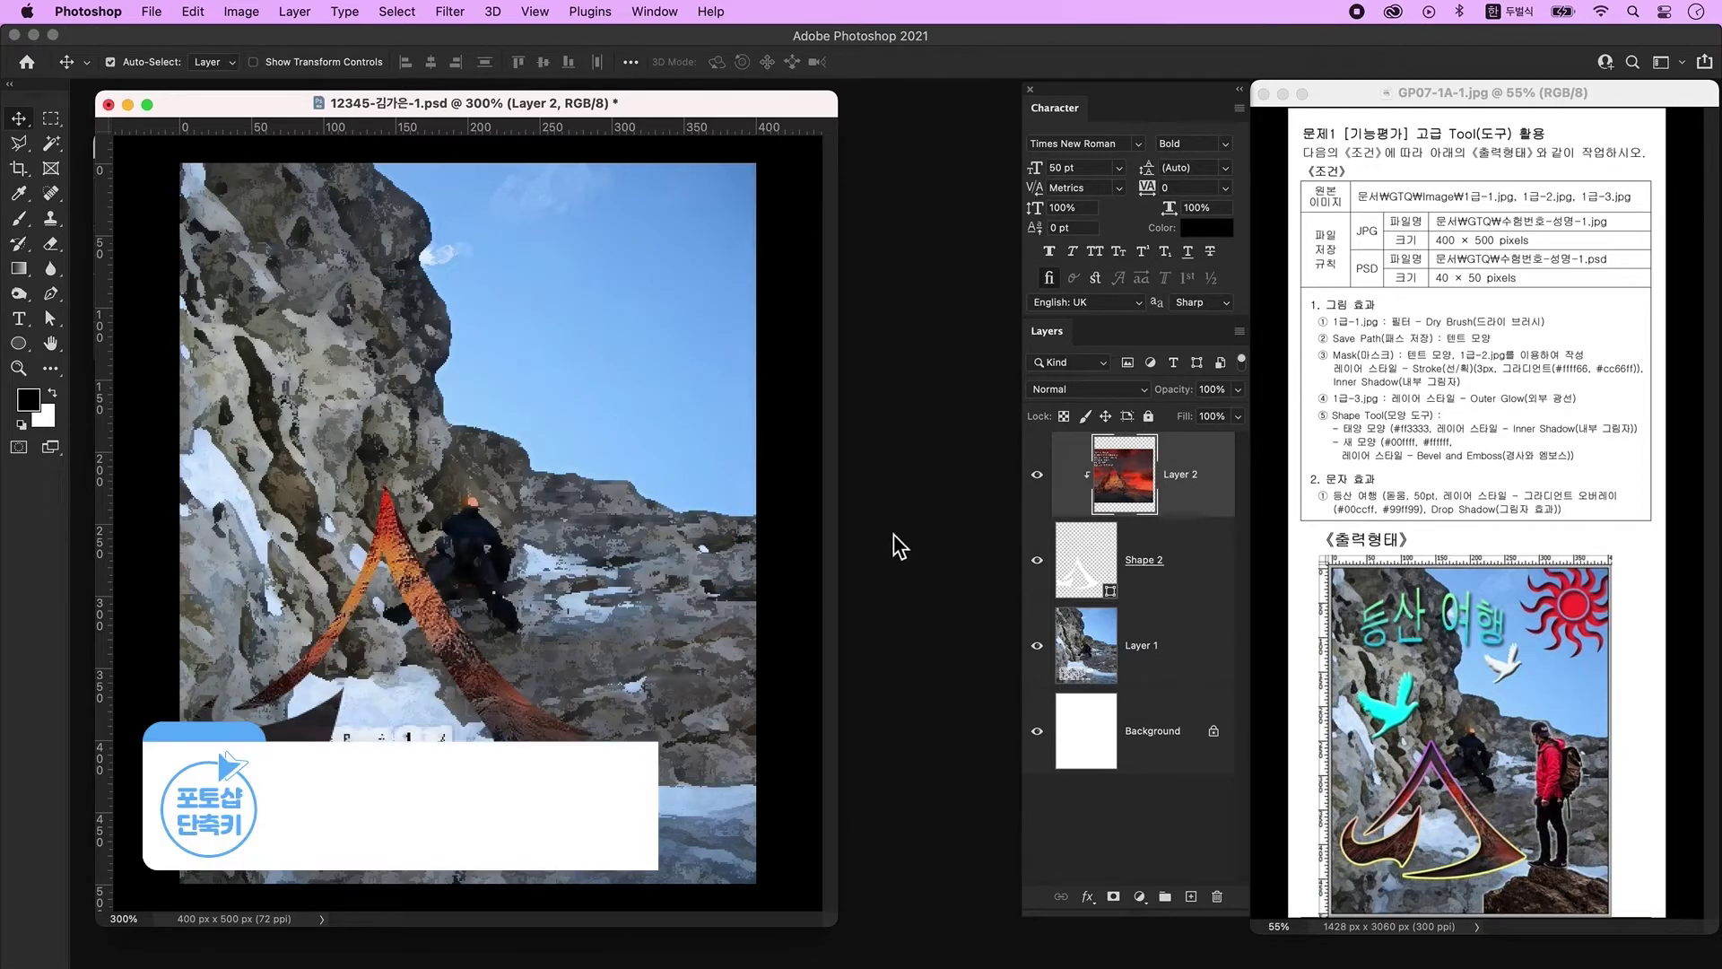
Shrink the clipped red mountain image and reposition it over the tent shape in the lower part of the canvas.
key(ctrl+t)
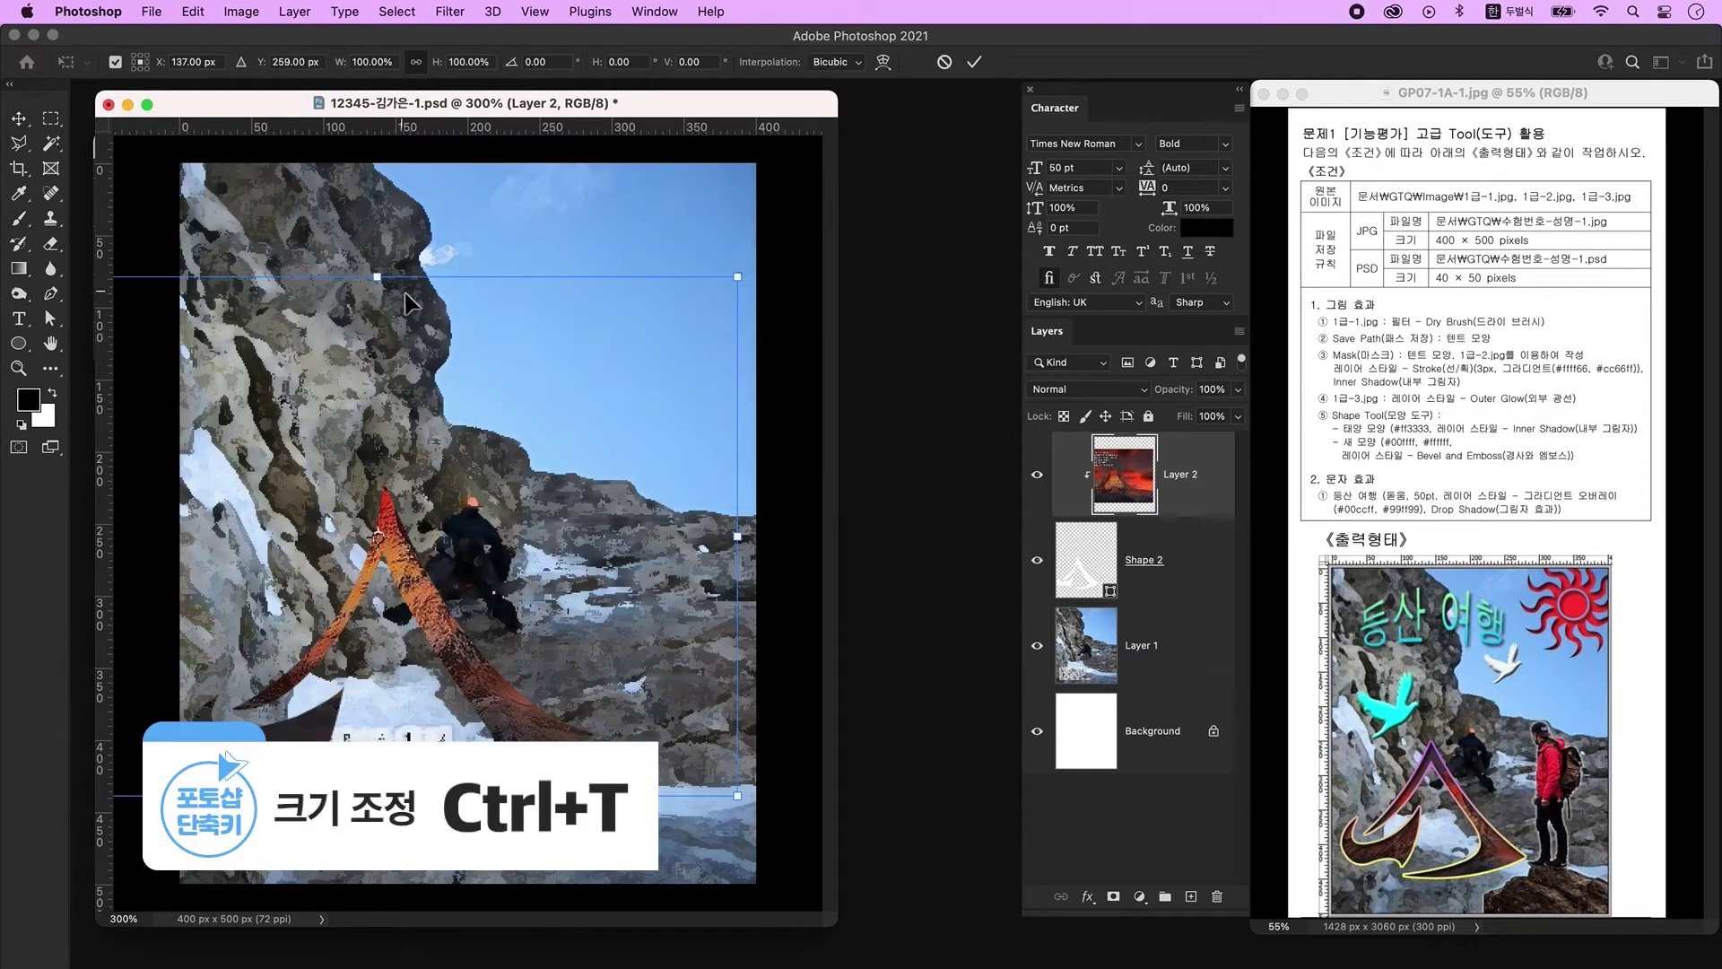
drag(379, 280, 392, 394)
drag(504, 499, 642, 713)
drag(489, 858, 502, 790)
key(Return)
drag(664, 740, 583, 668)
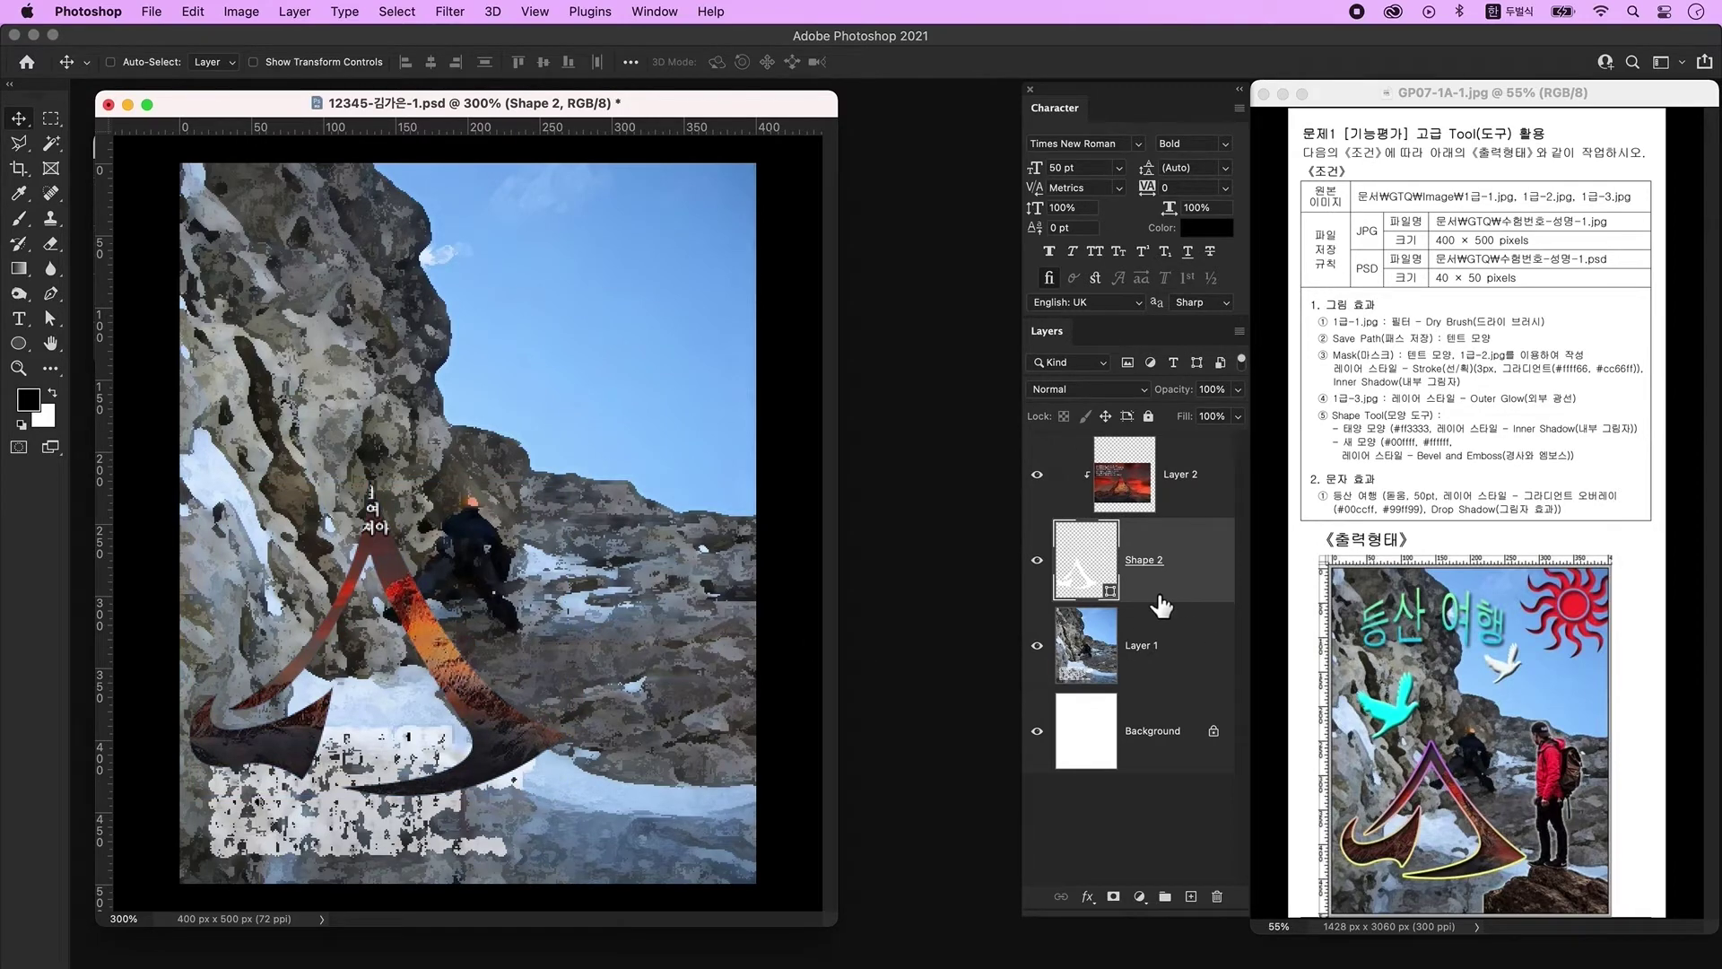
Add a Stroke layer style to the tent shape with a size of 3 px and the Gradient fill type.
double_click(1205, 570)
drag(1253, 384, 830, 199)
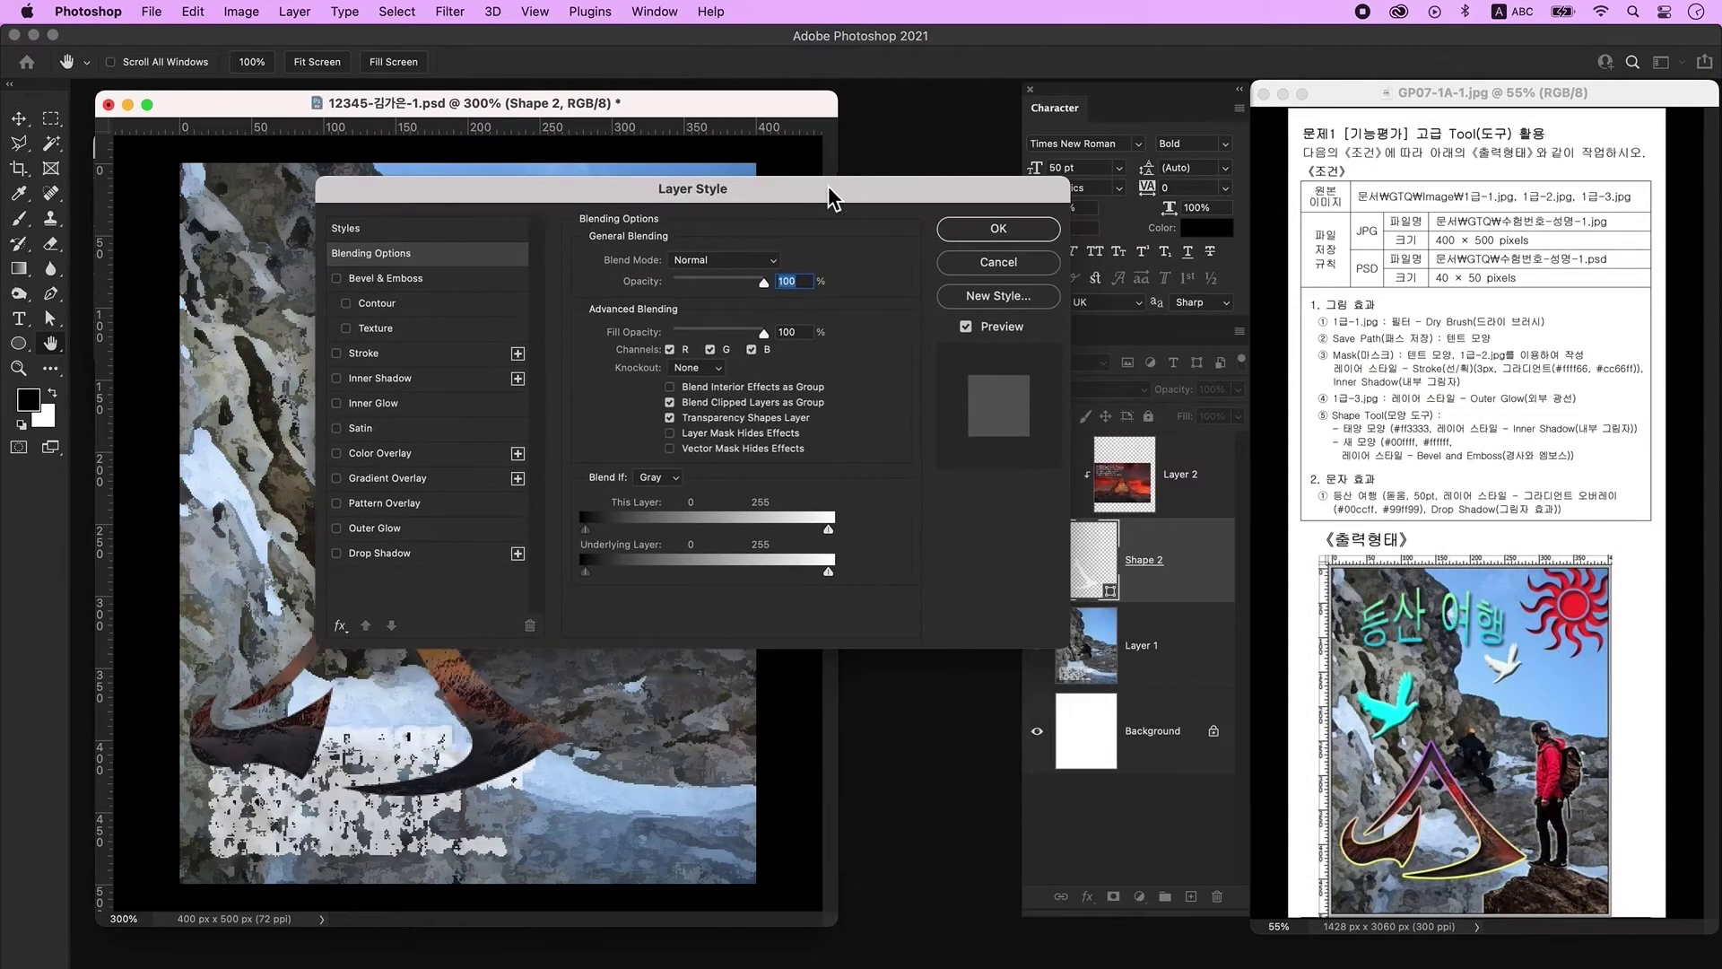
click(395, 353)
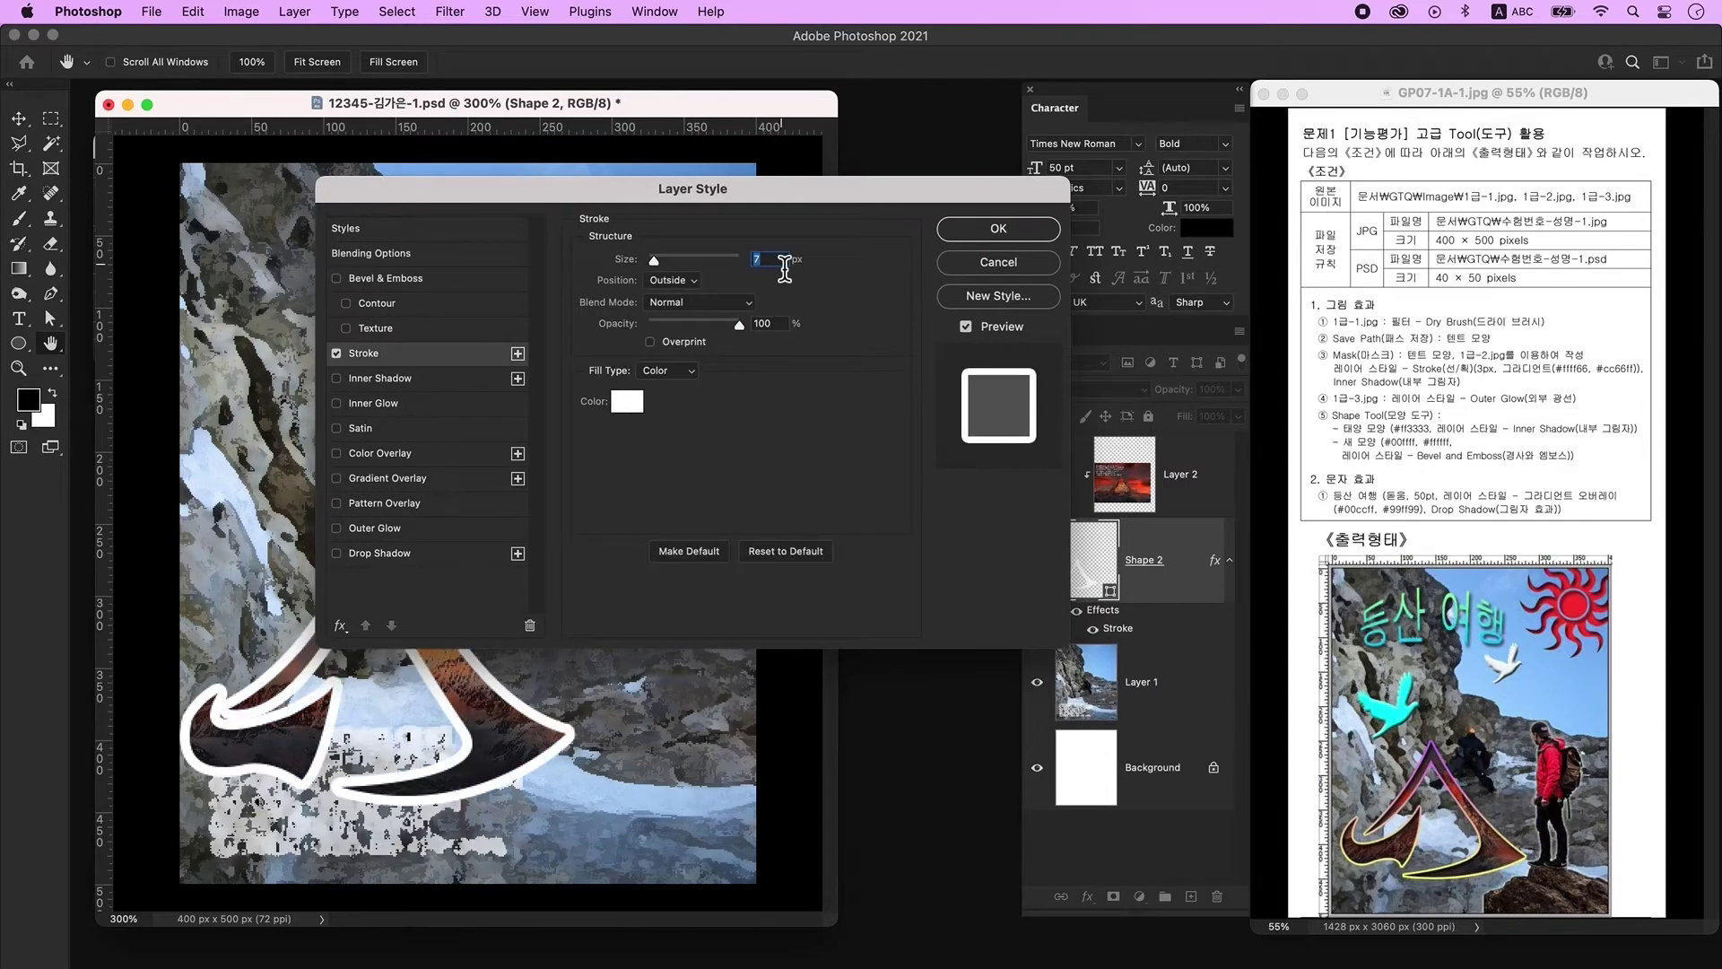
text(3)
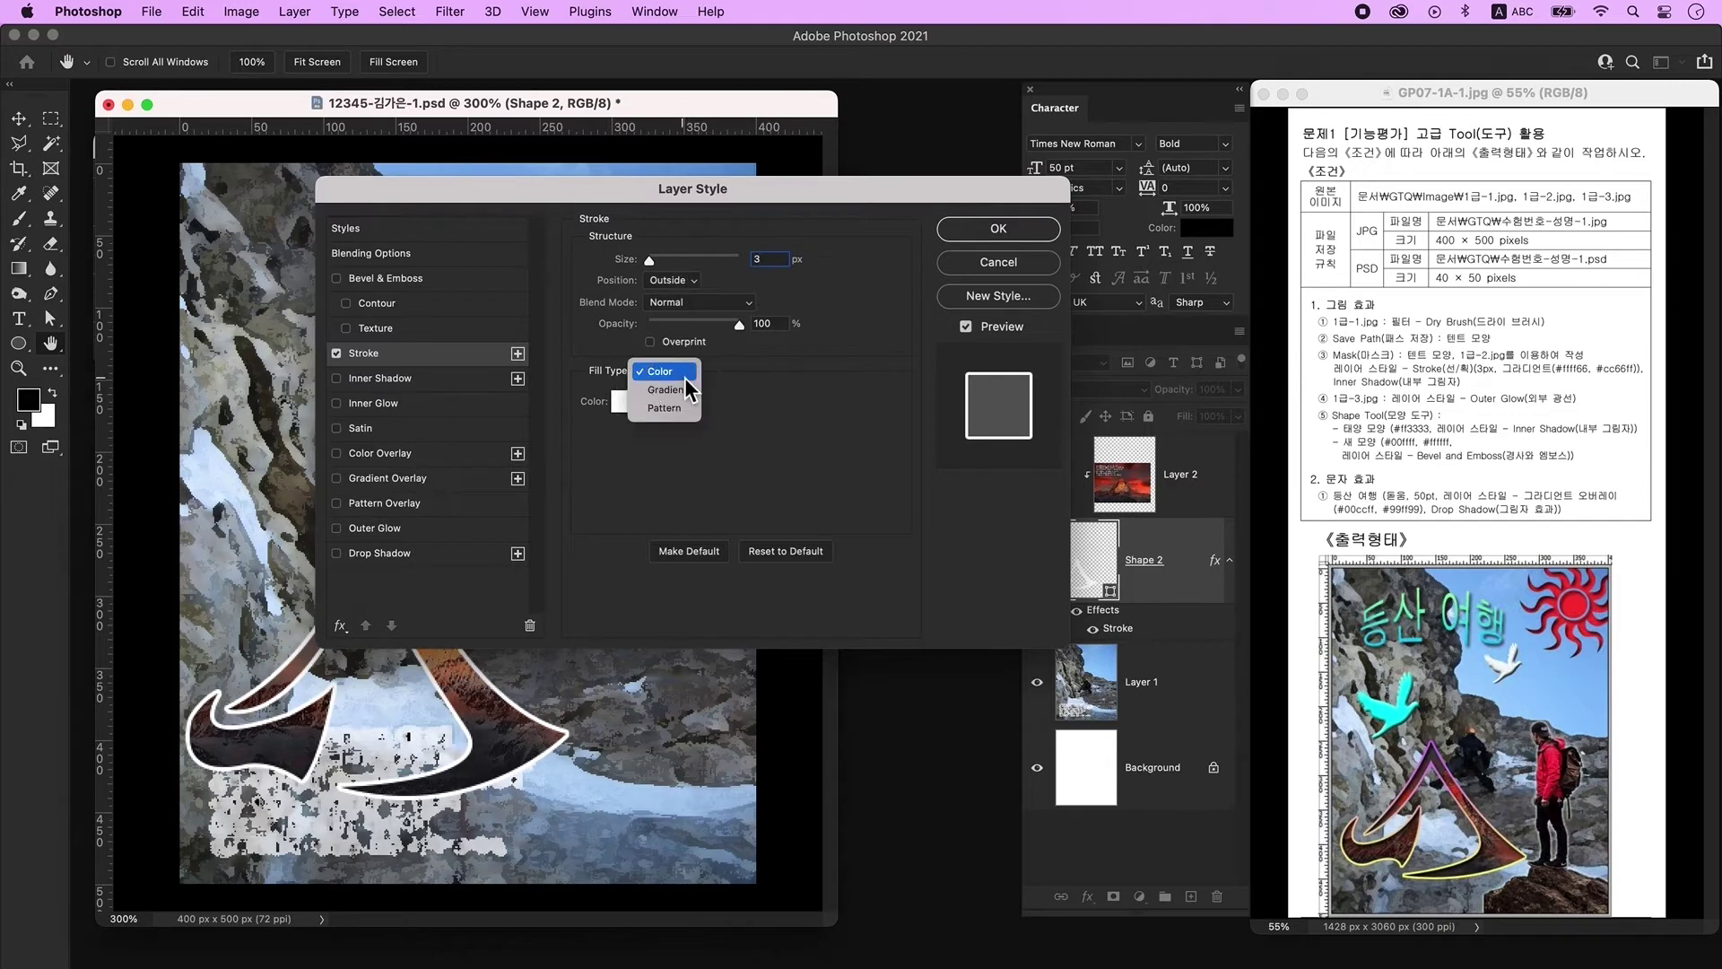
click(687, 395)
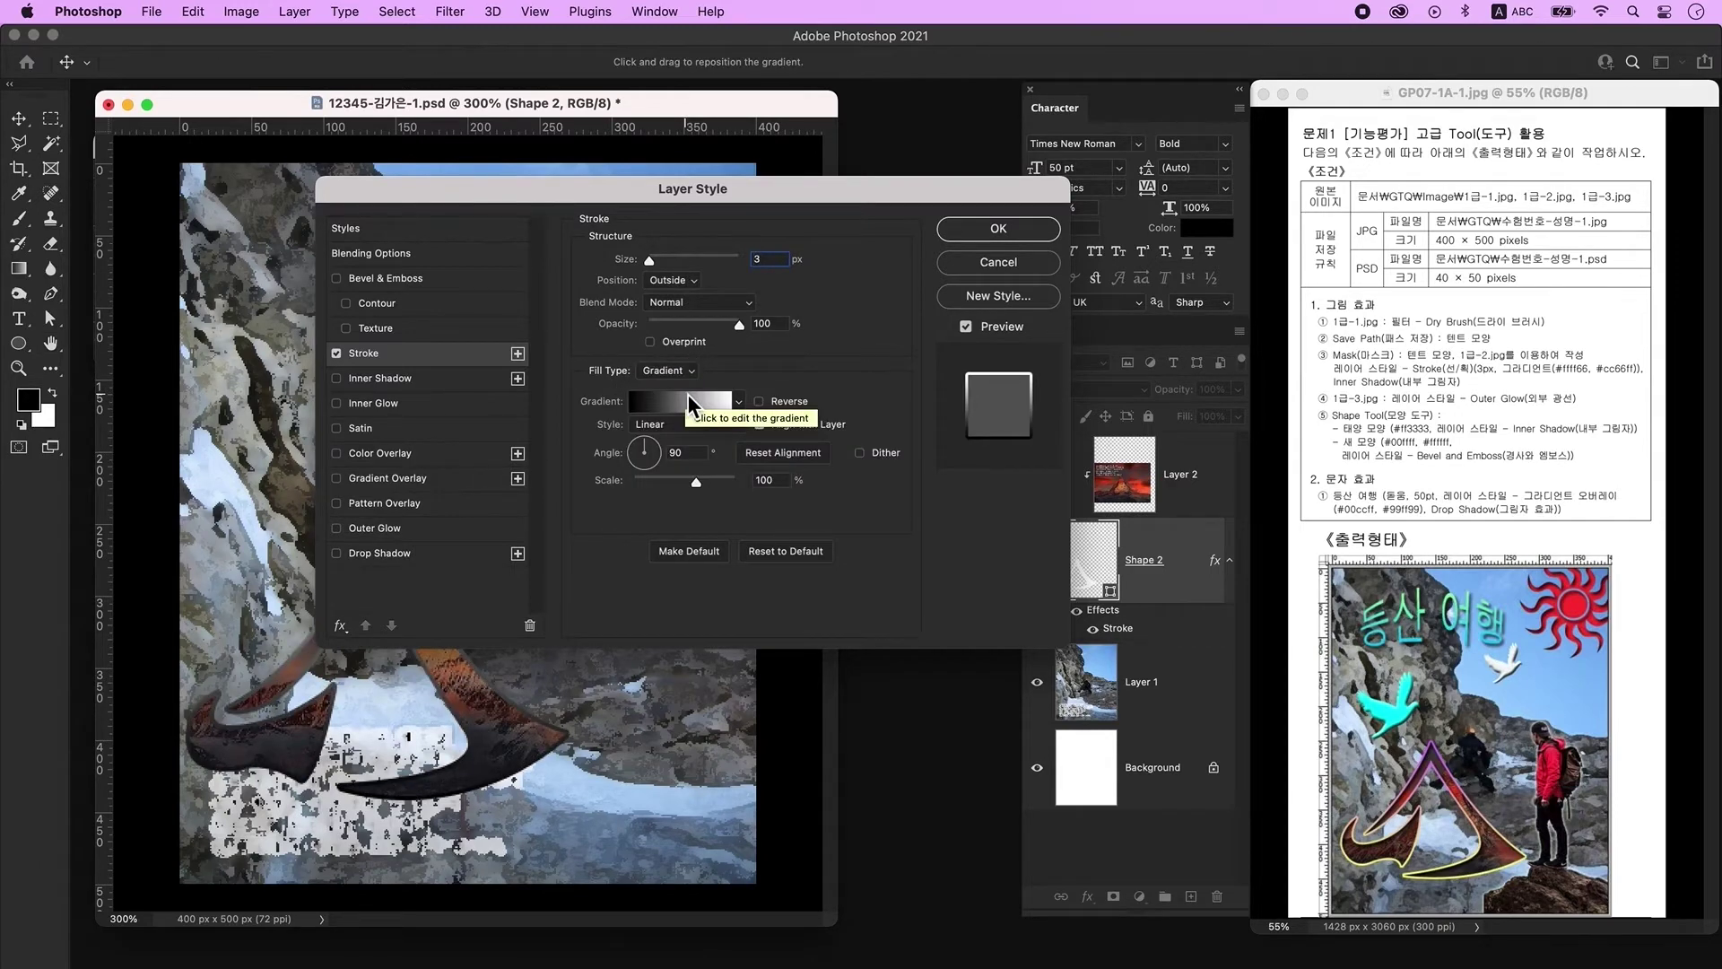
Set the tent stroke's gradient from #ffff66 to #cc66ff and add an Inner Shadow to the shape.
click(684, 403)
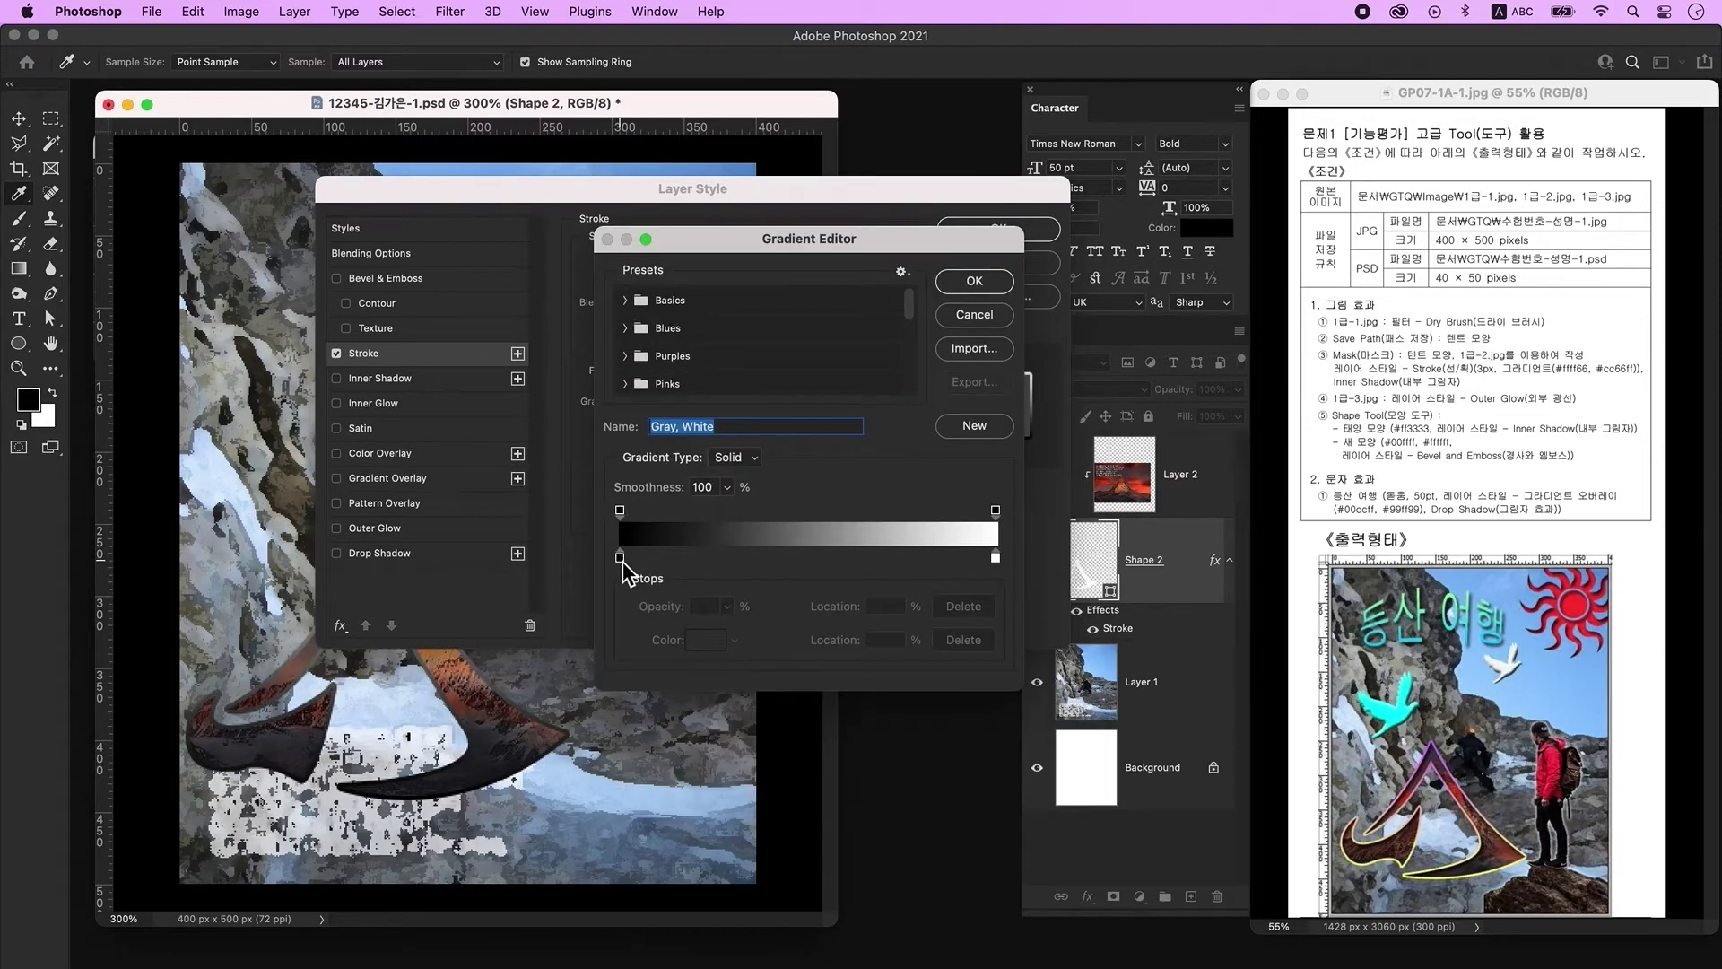
double_click(620, 558)
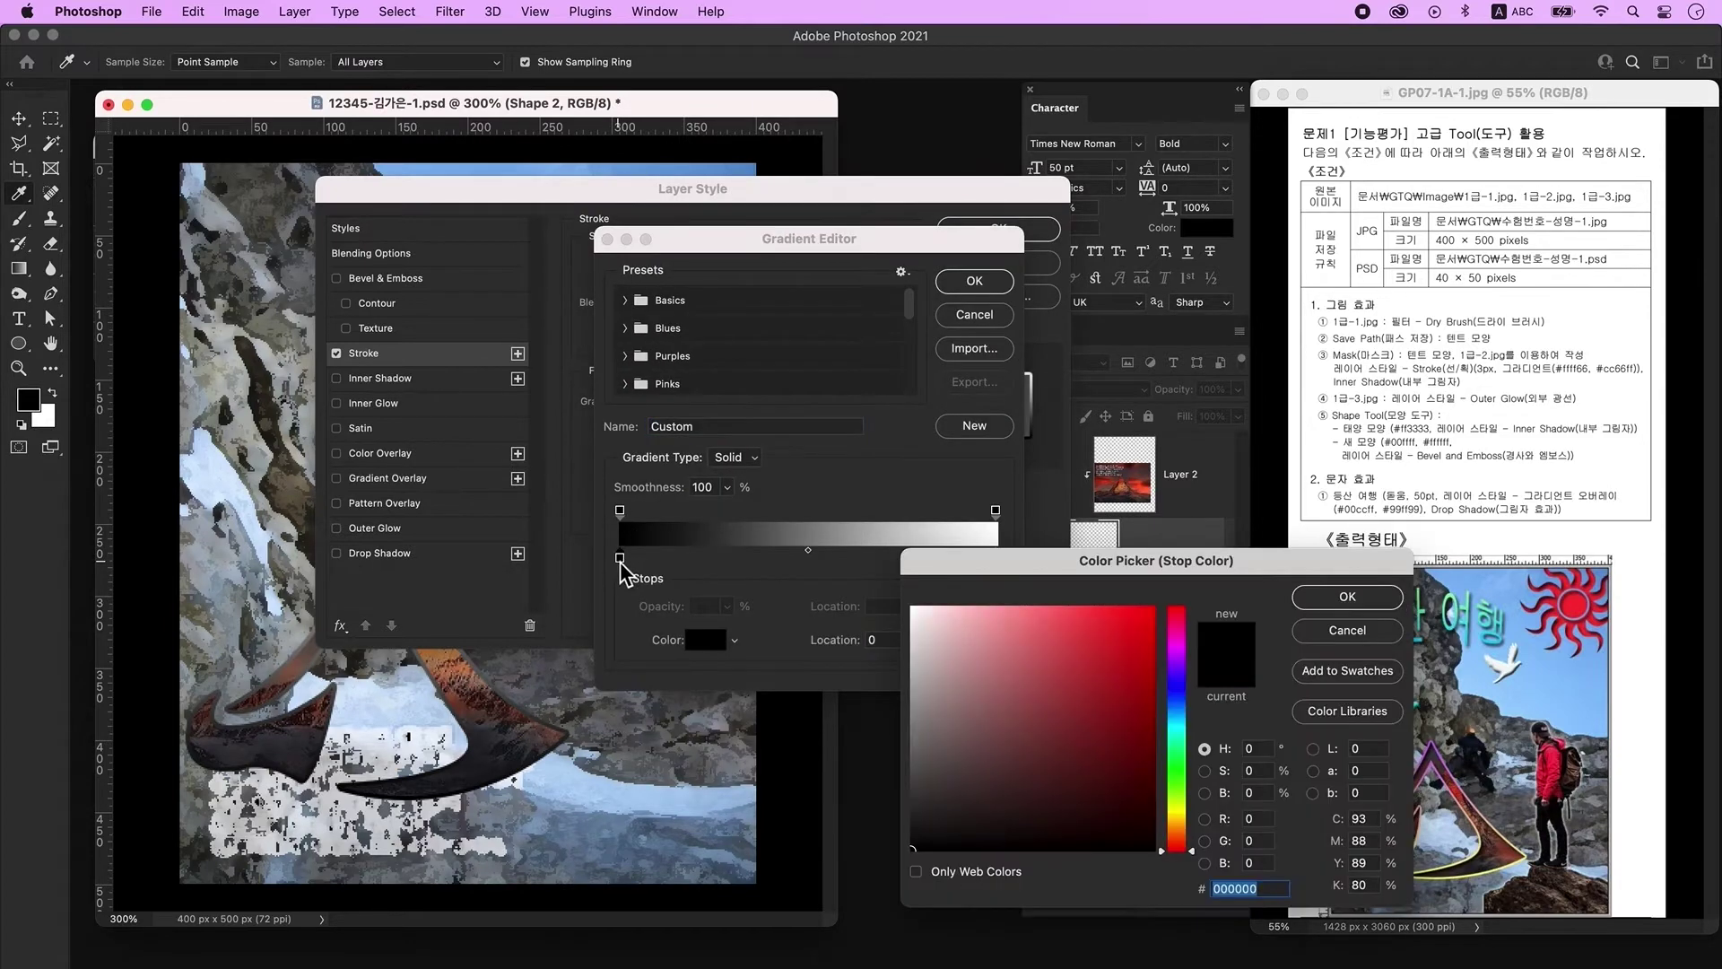
drag(1221, 572, 1060, 330)
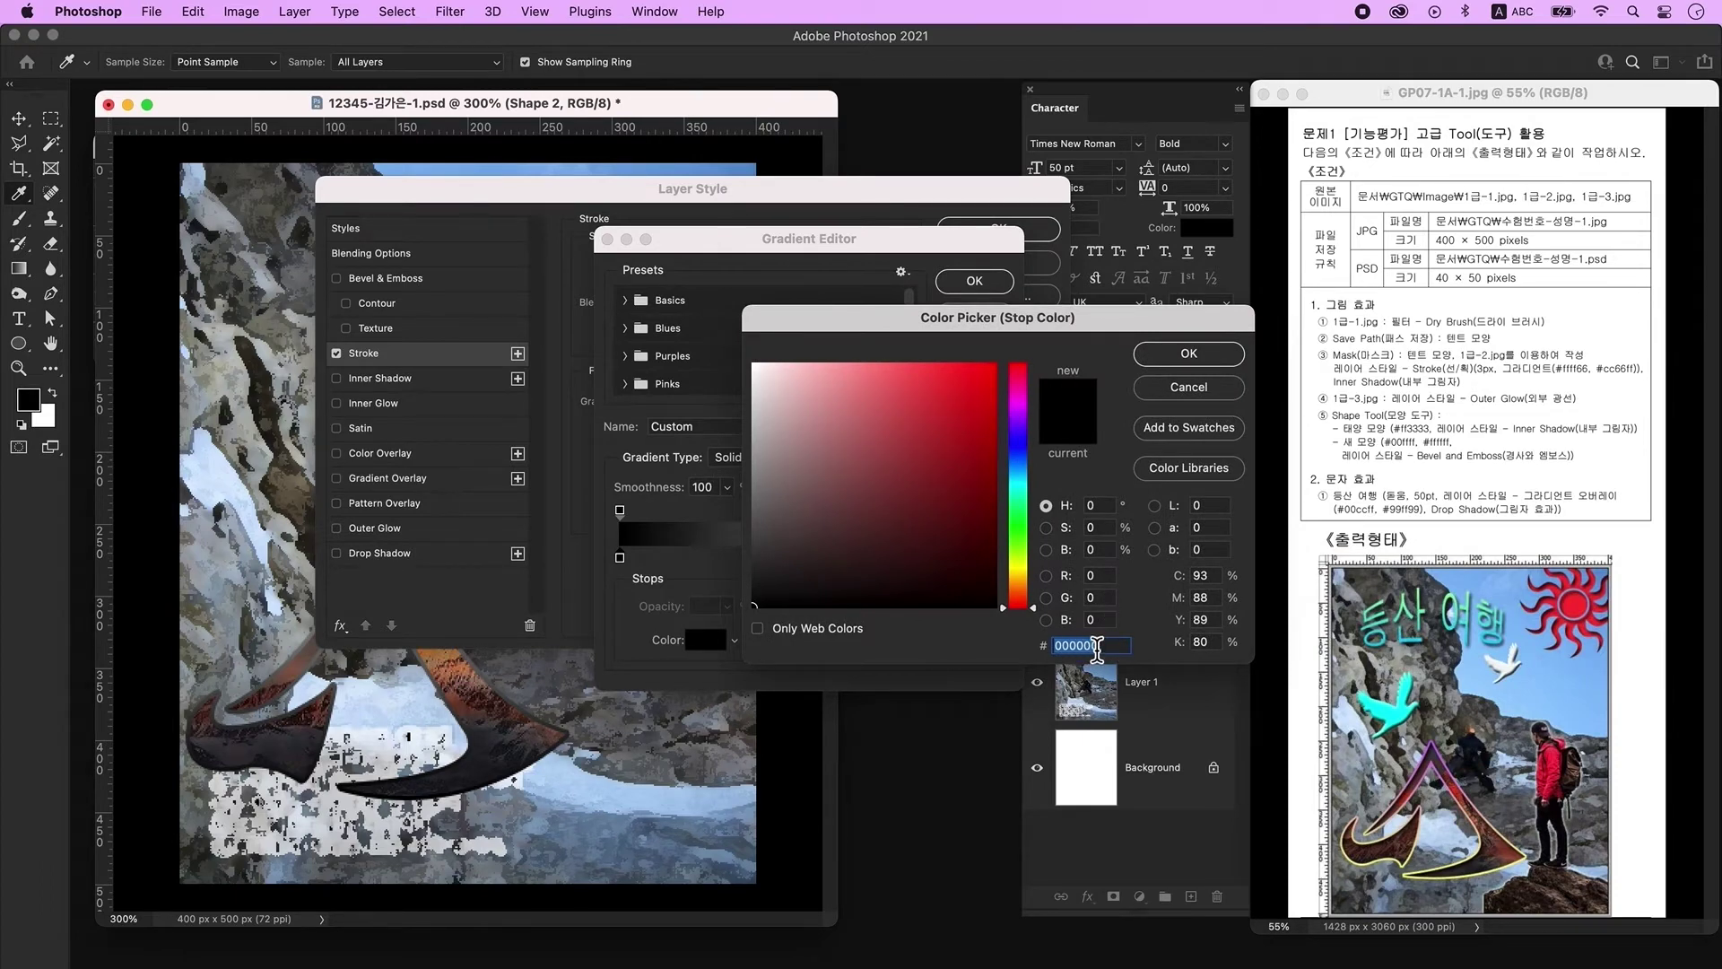
text(ffff66)
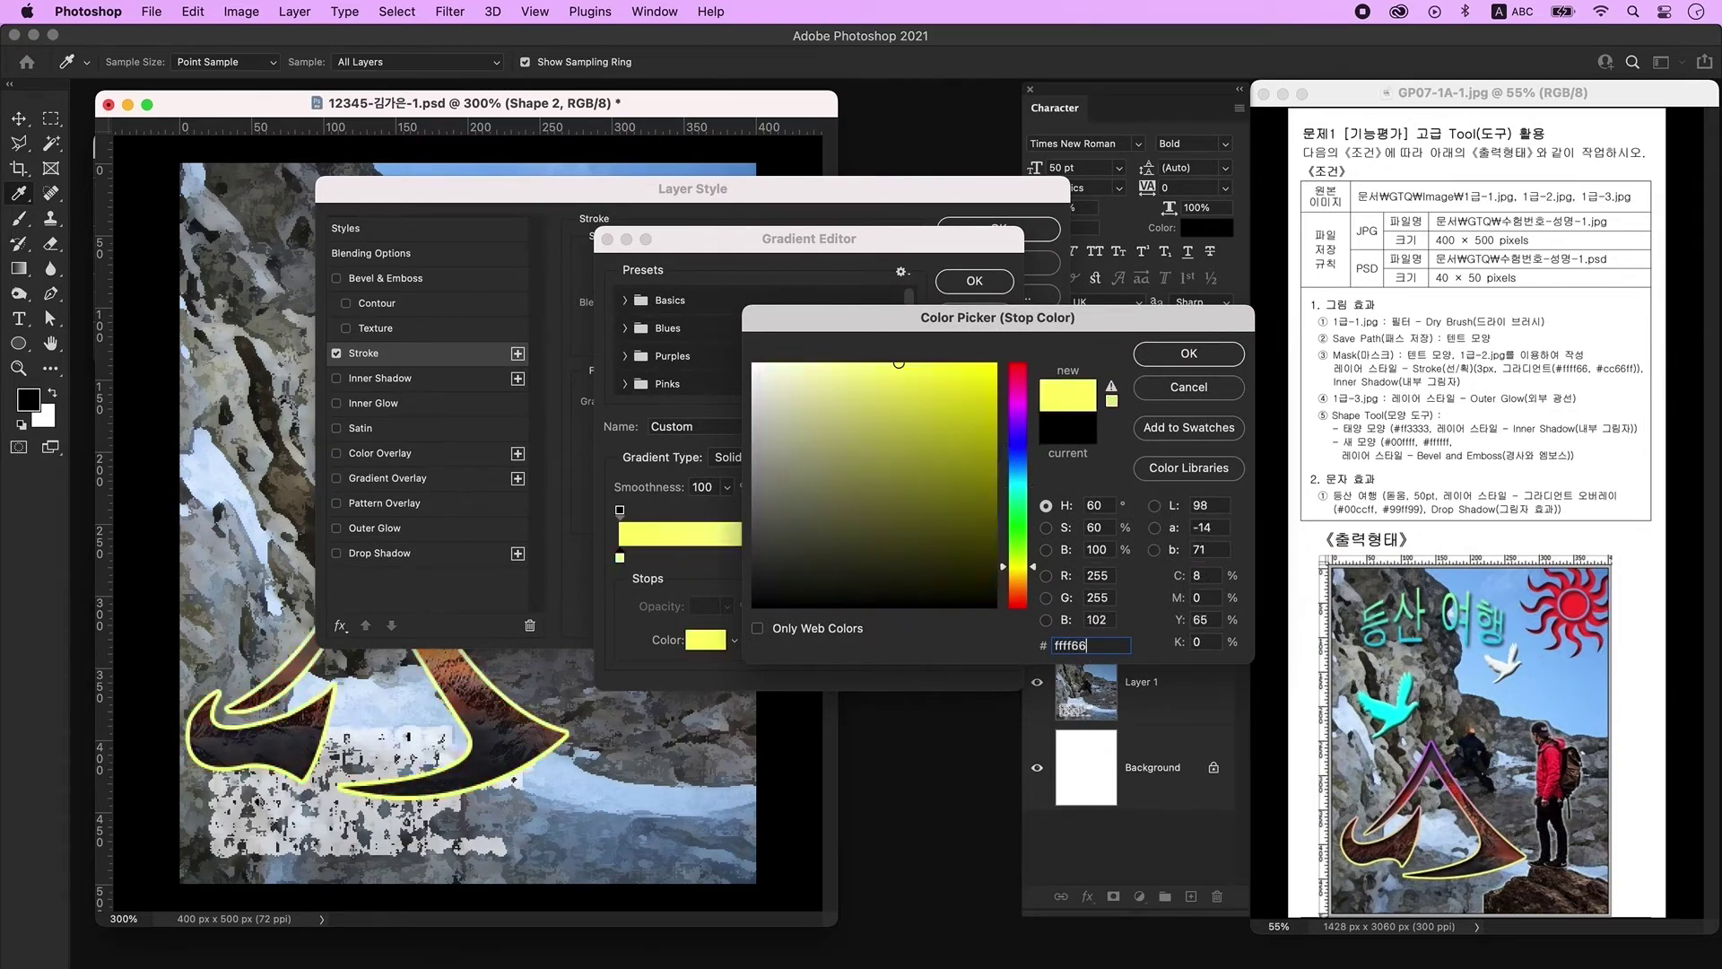
key(Return)
double_click(996, 558)
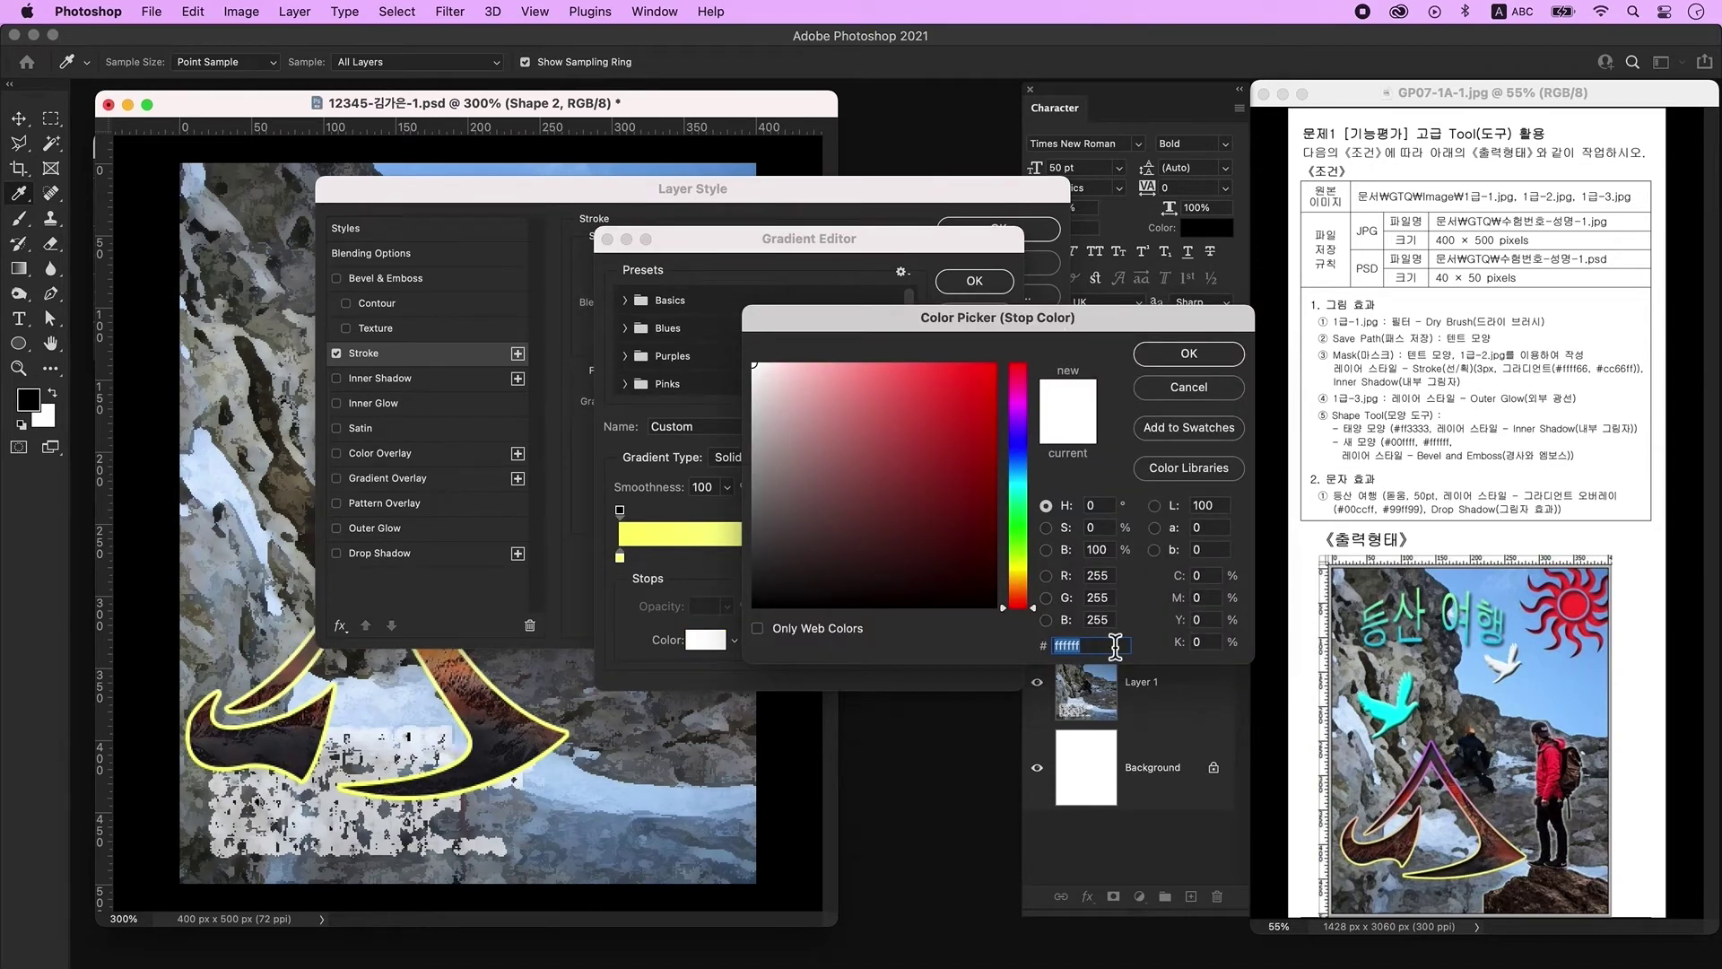
text(cc66ff)
key(Return)
click(975, 280)
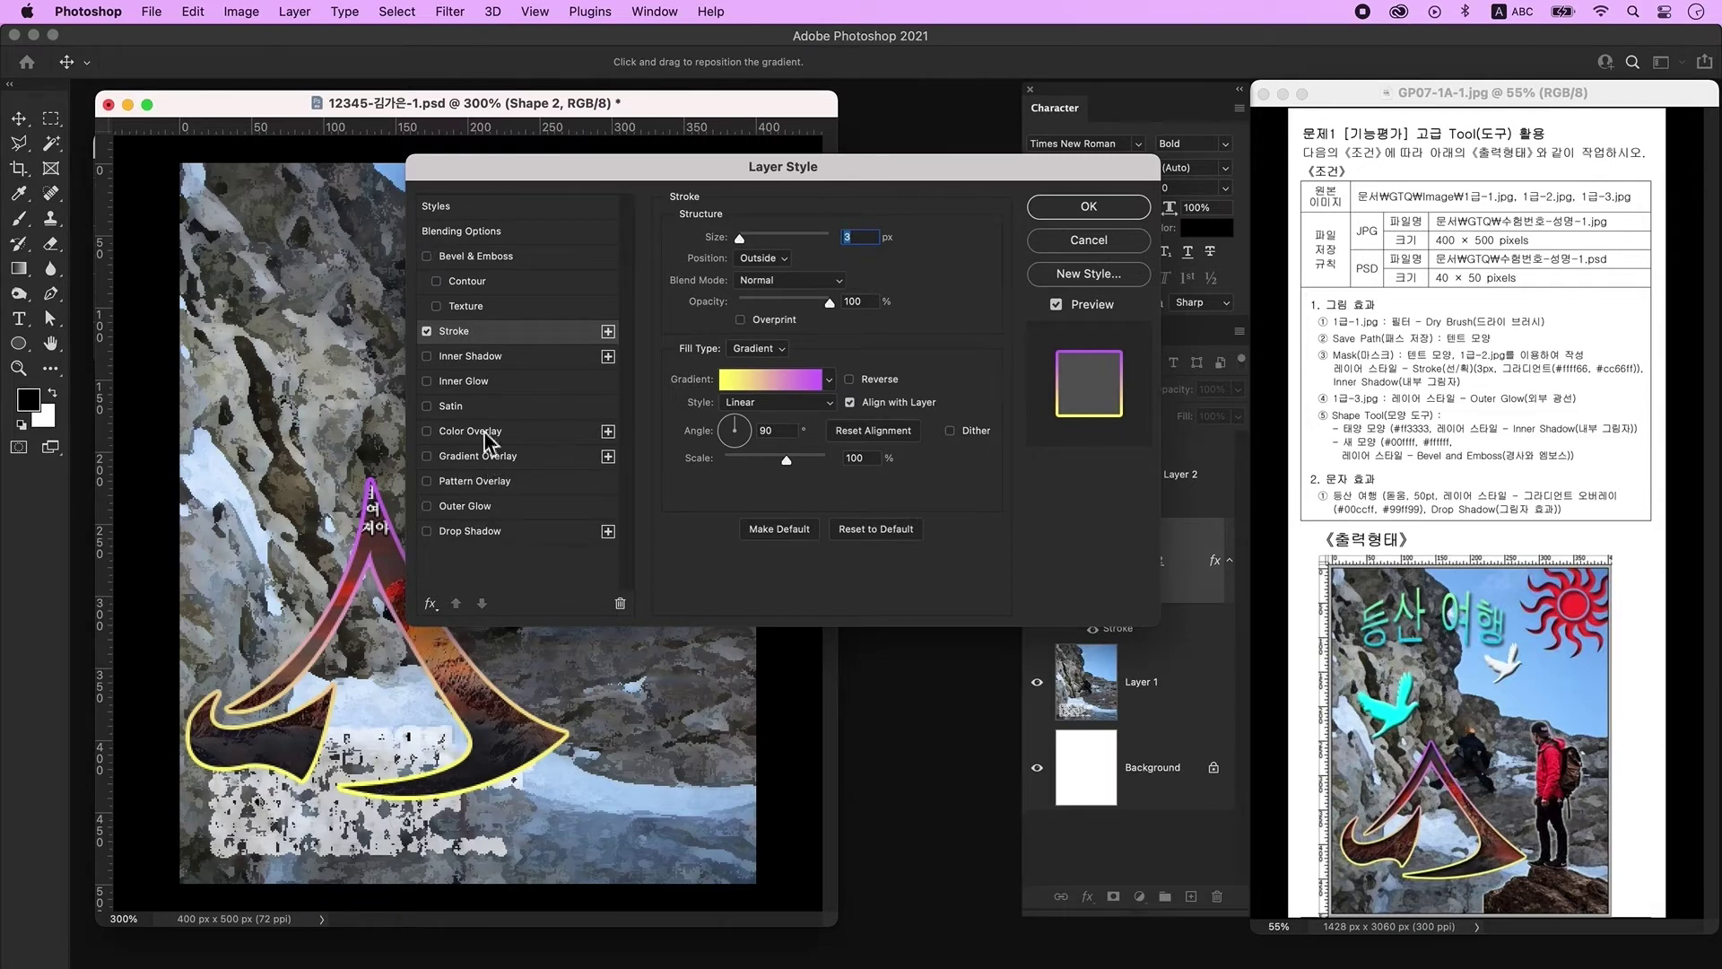
click(494, 361)
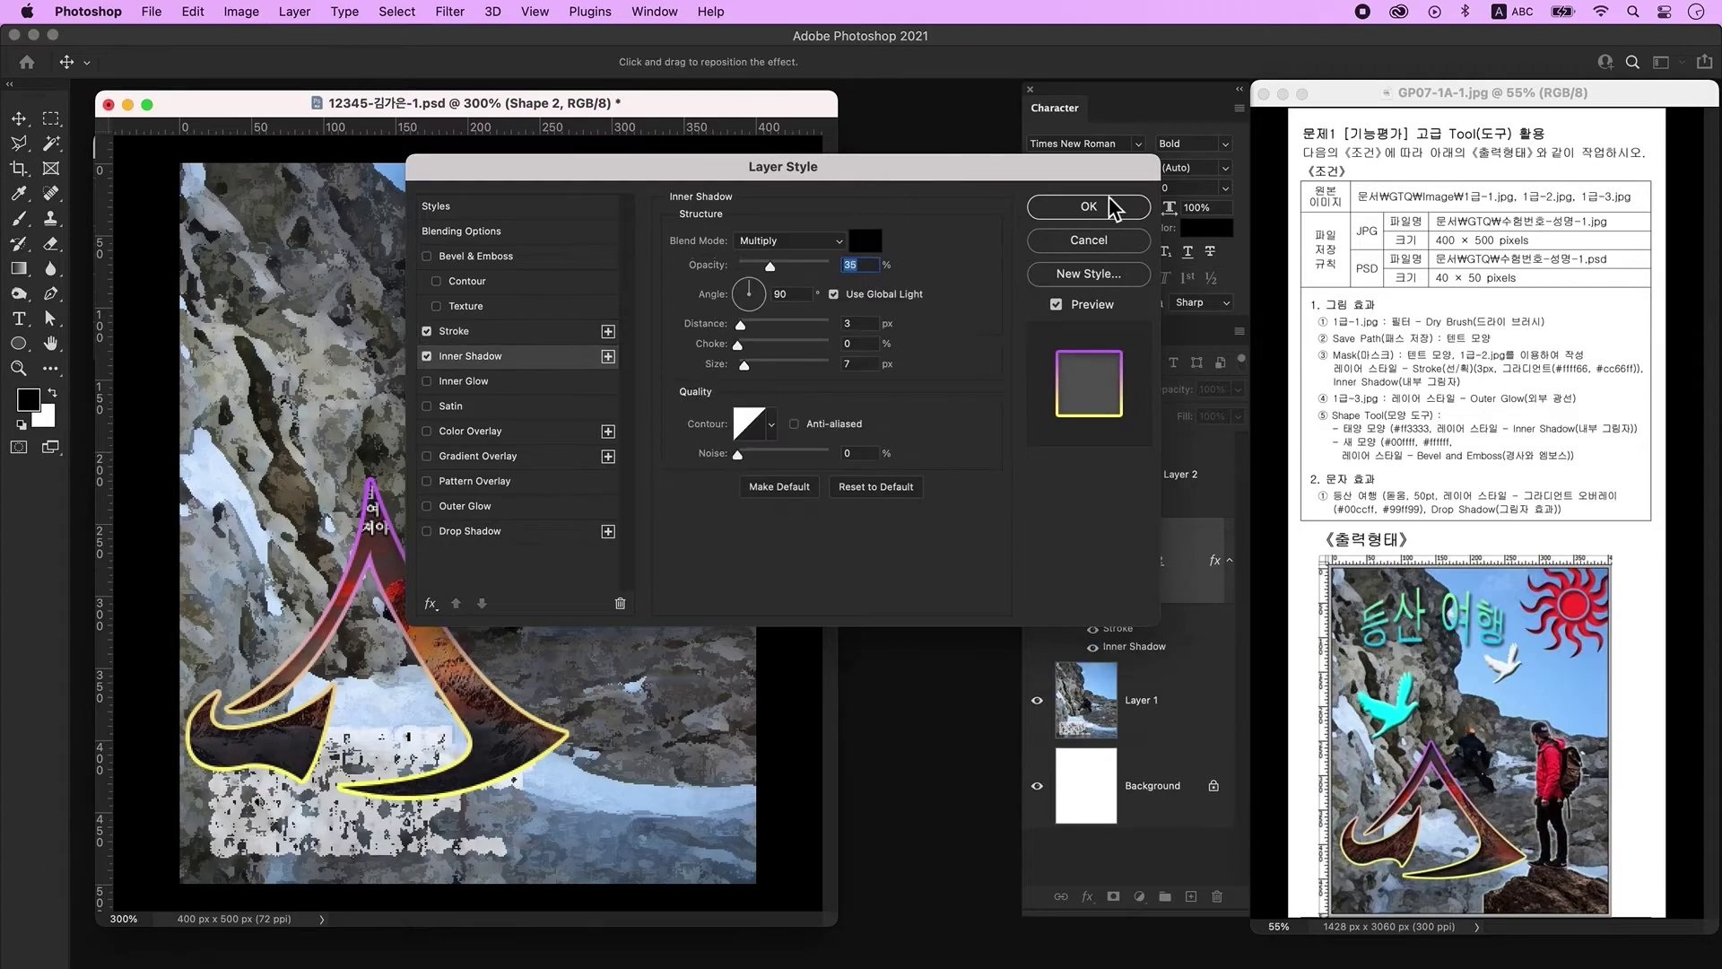
click(1102, 207)
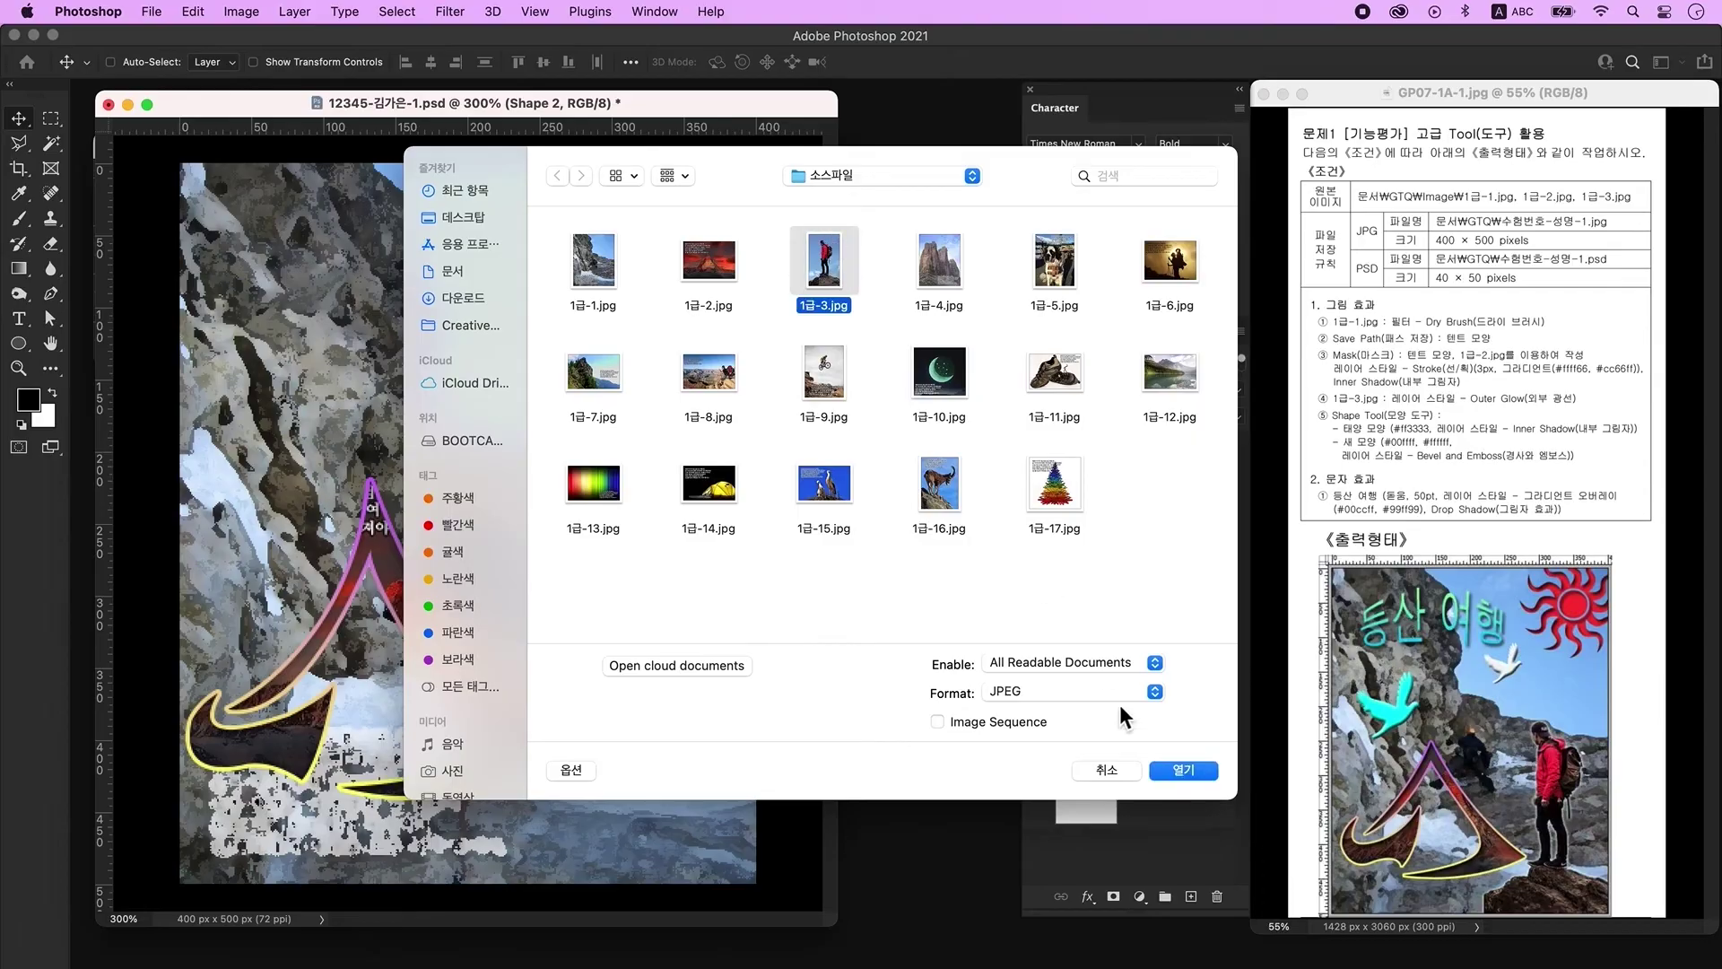
Open 1급-3.jpg and convert its locked background into a regular layer.
click(1182, 769)
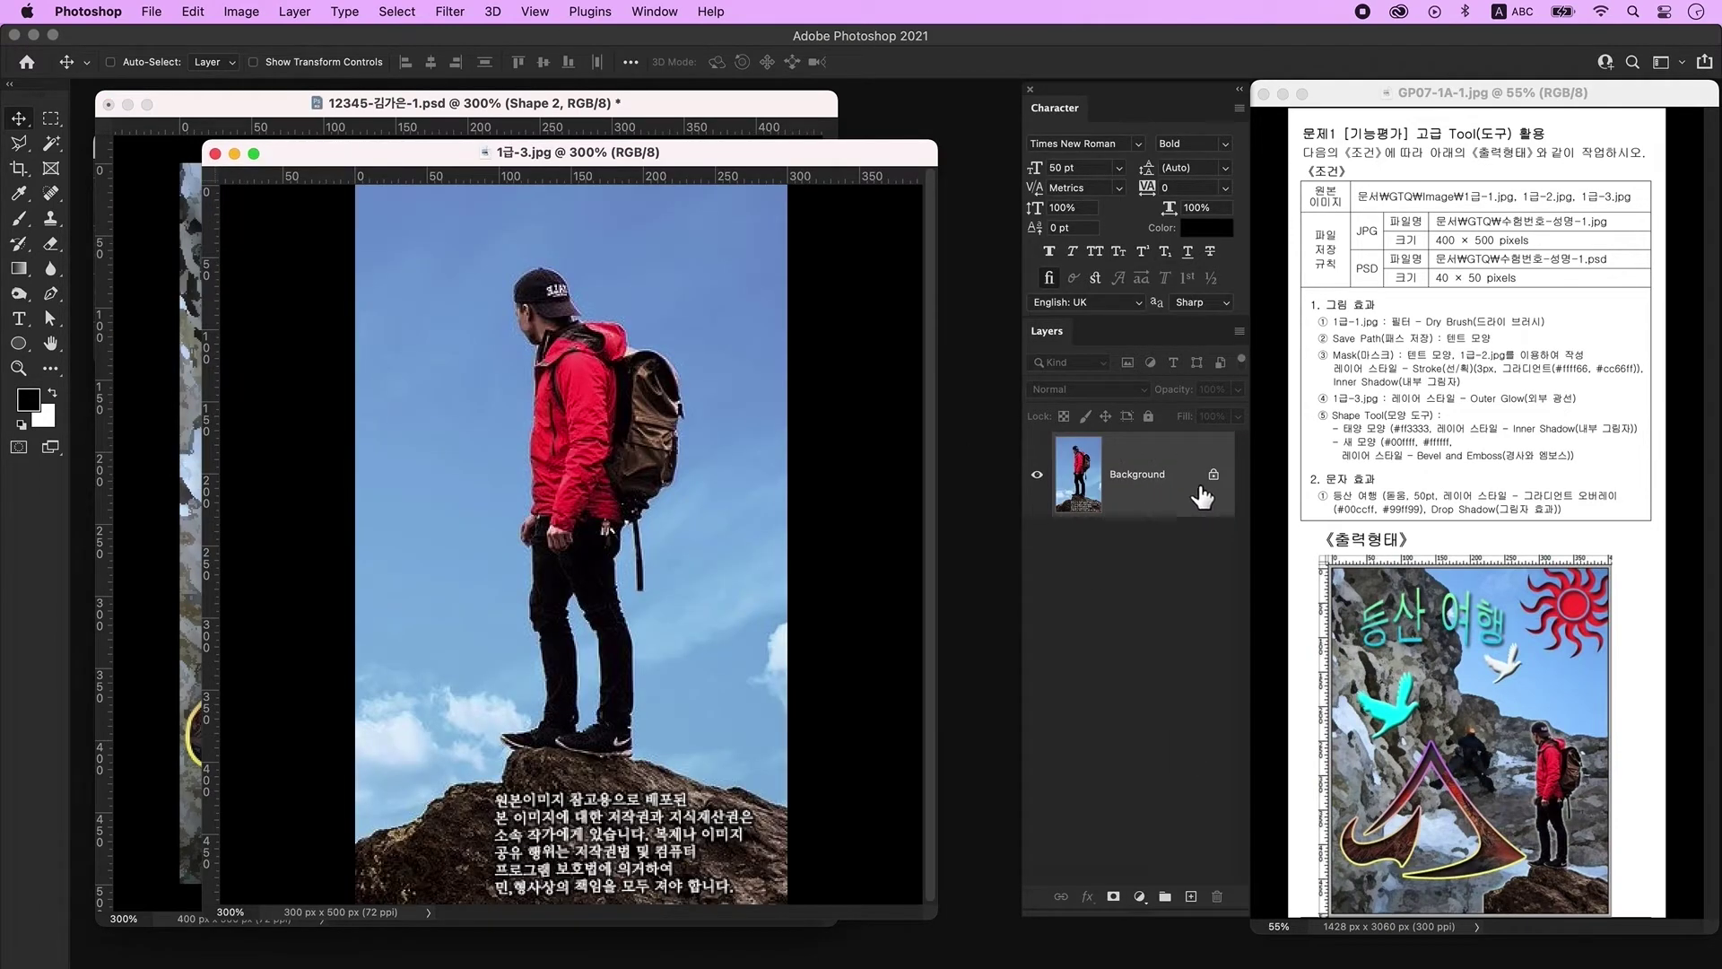
double_click(1194, 487)
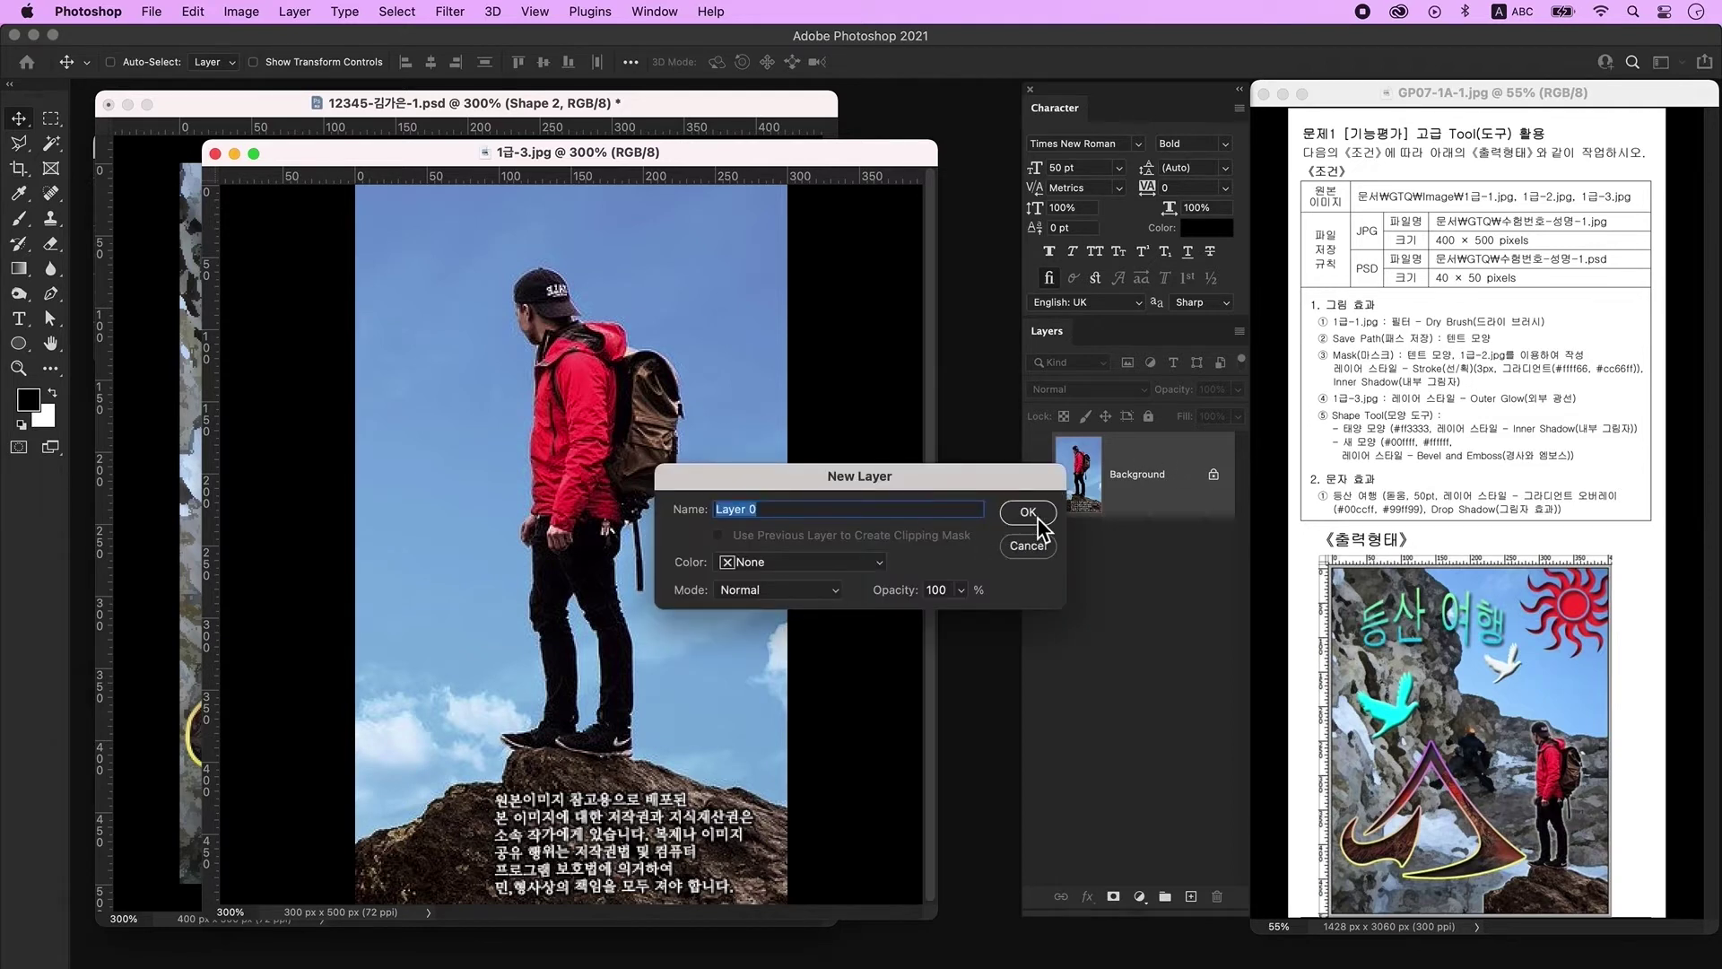
click(1029, 512)
Select the sky around the hiker with the Quick Selection tool at a 20 px brush, delete it and deselect.
click(52, 151)
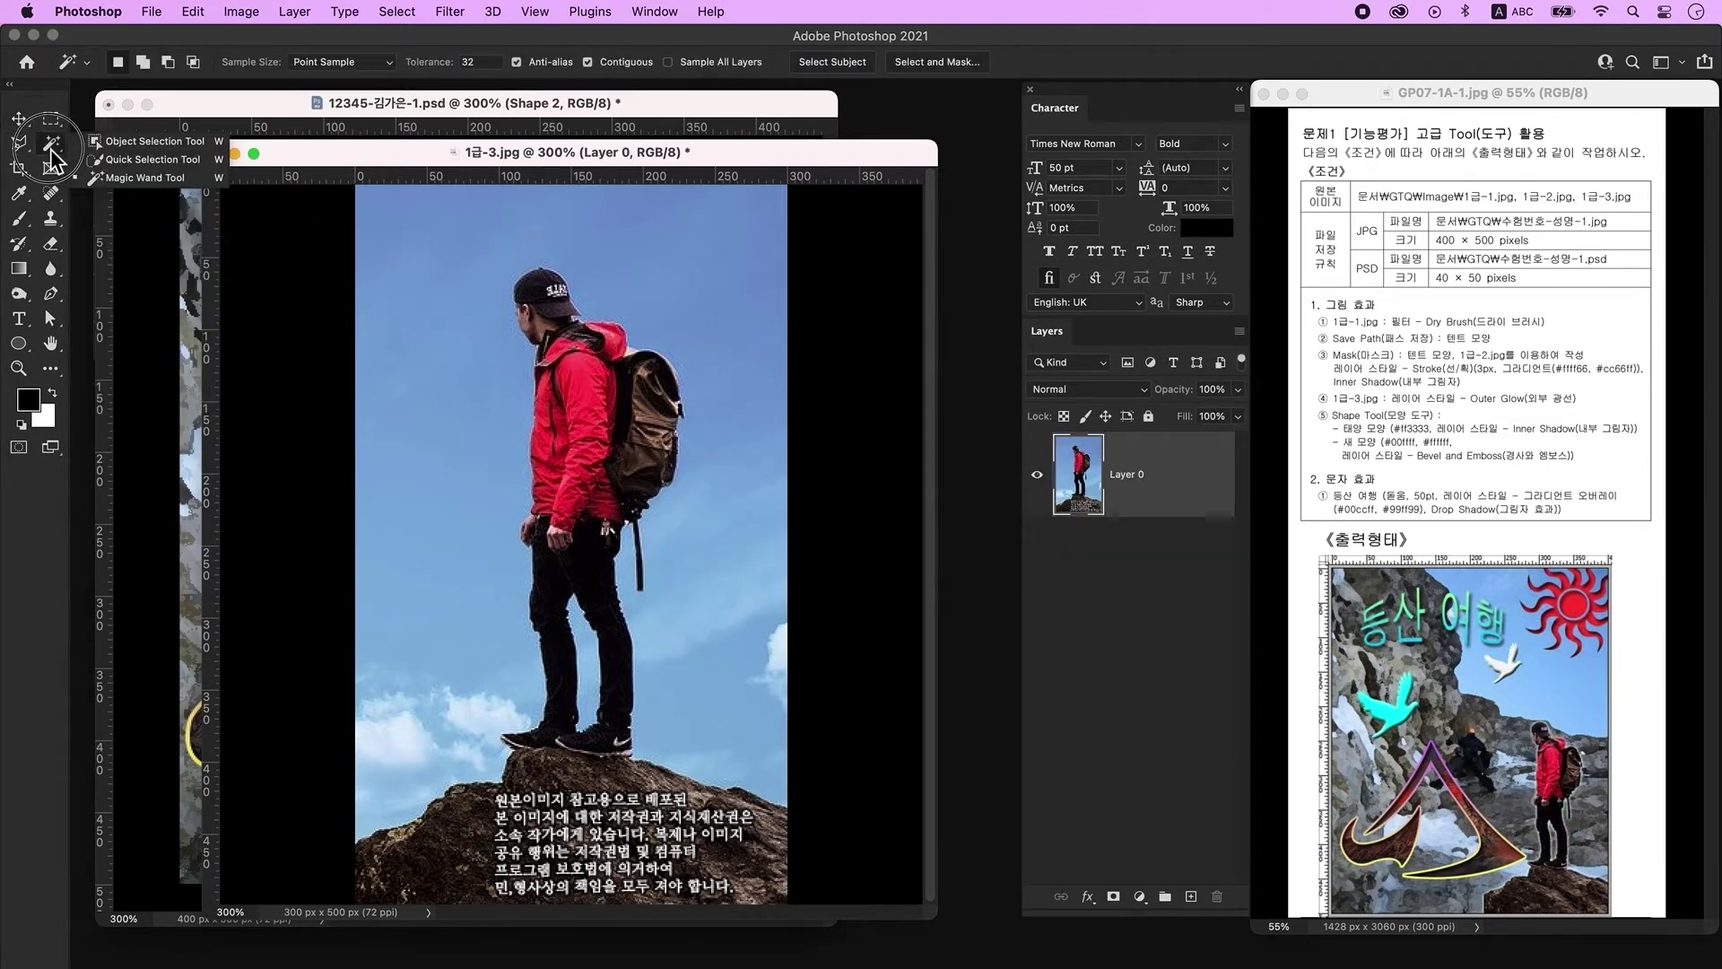
click(148, 159)
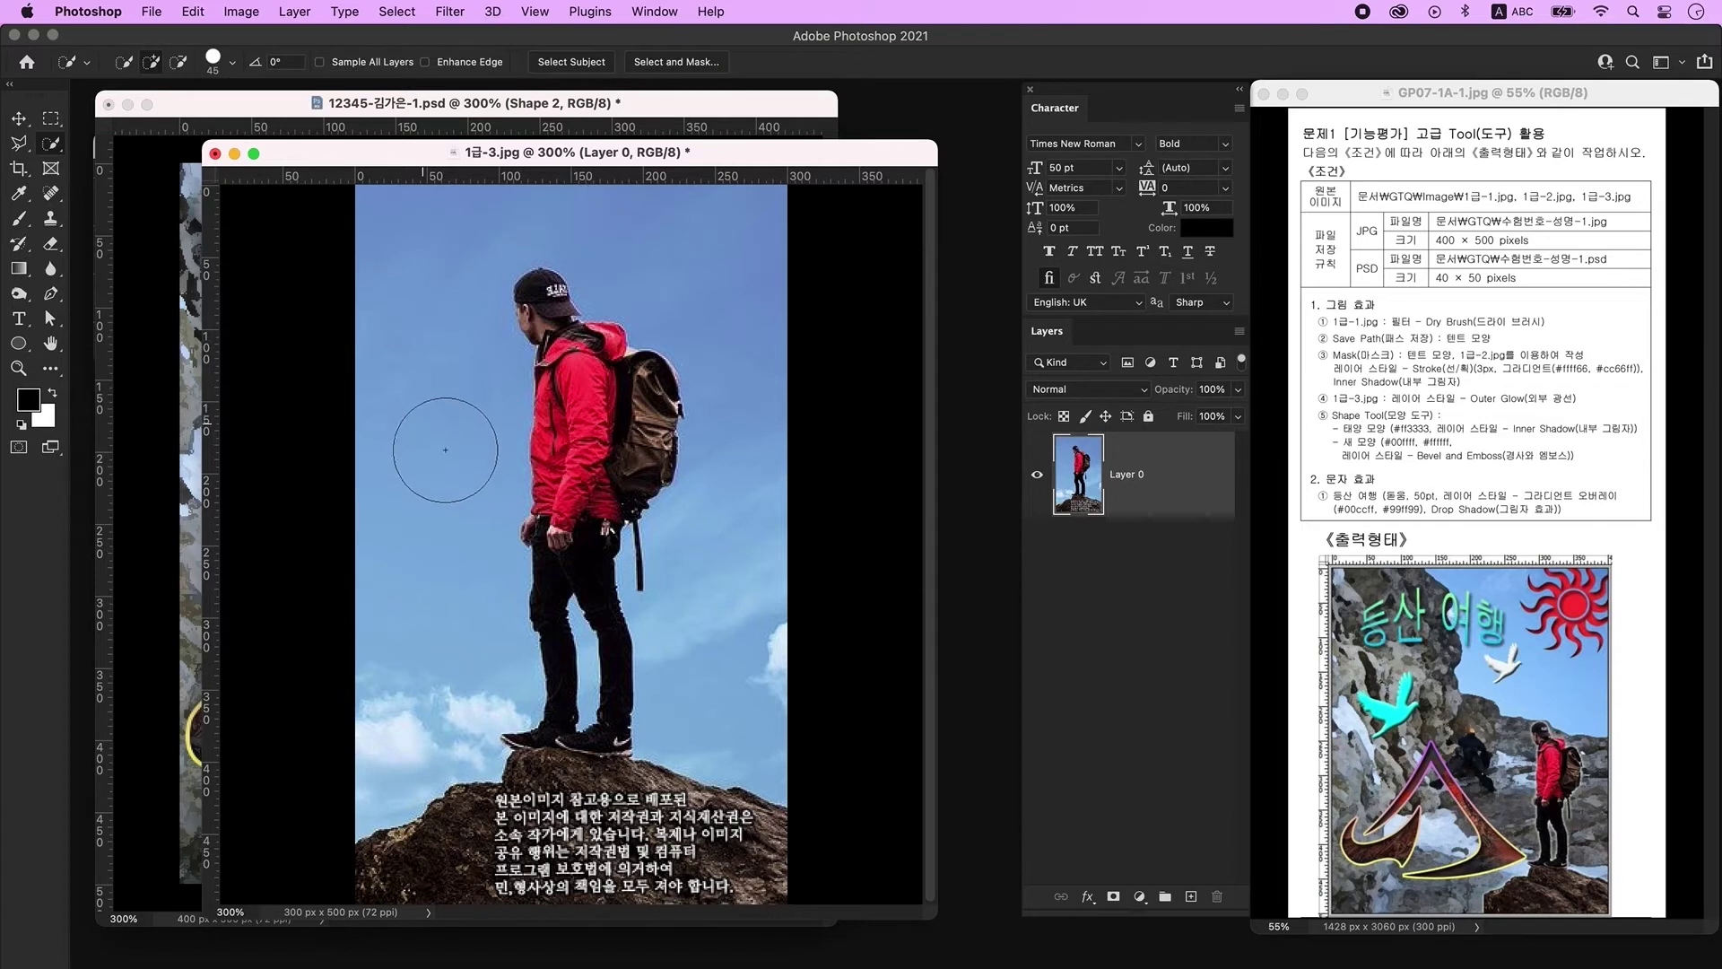
key(bracketleft)
key(bracketleft)
key(bracketleft)
key(bracketleft)
key(bracketleft)
mouse_move(443, 530)
mouse_down()
mouse_move(423, 654)
mouse_move(450, 562)
mouse_move(400, 375)
mouse_move(514, 206)
mouse_move(664, 241)
mouse_move(757, 332)
mouse_move(769, 461)
mouse_move(754, 500)
mouse_up()
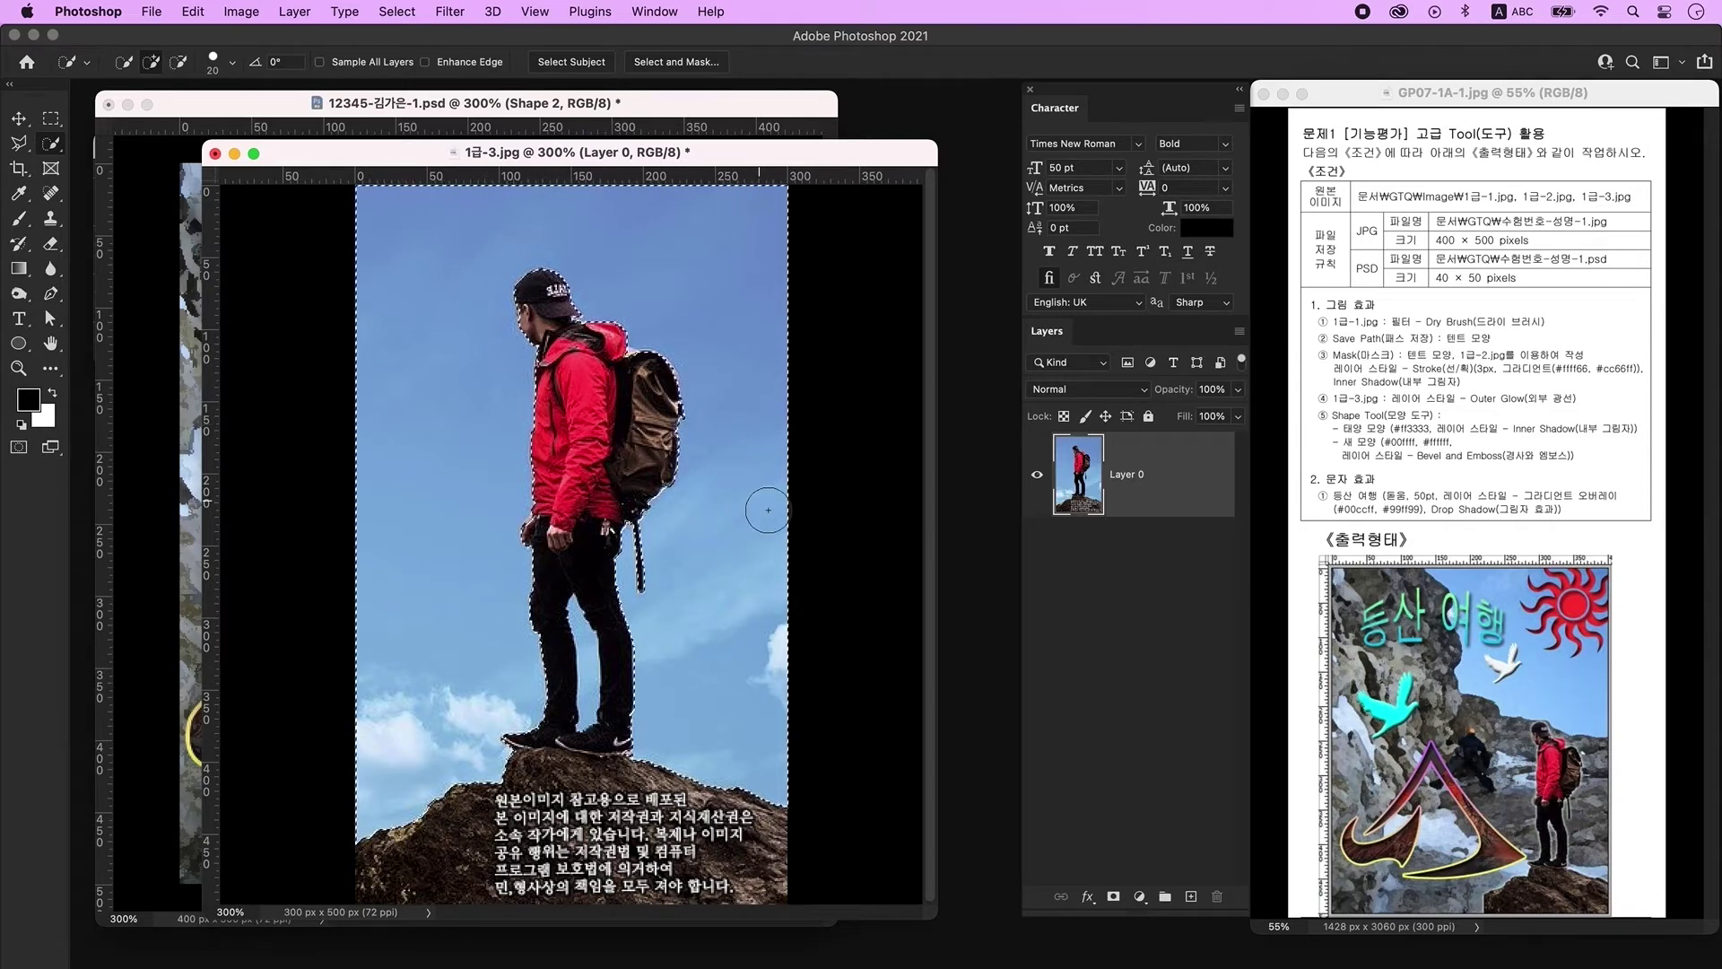
key(Delete)
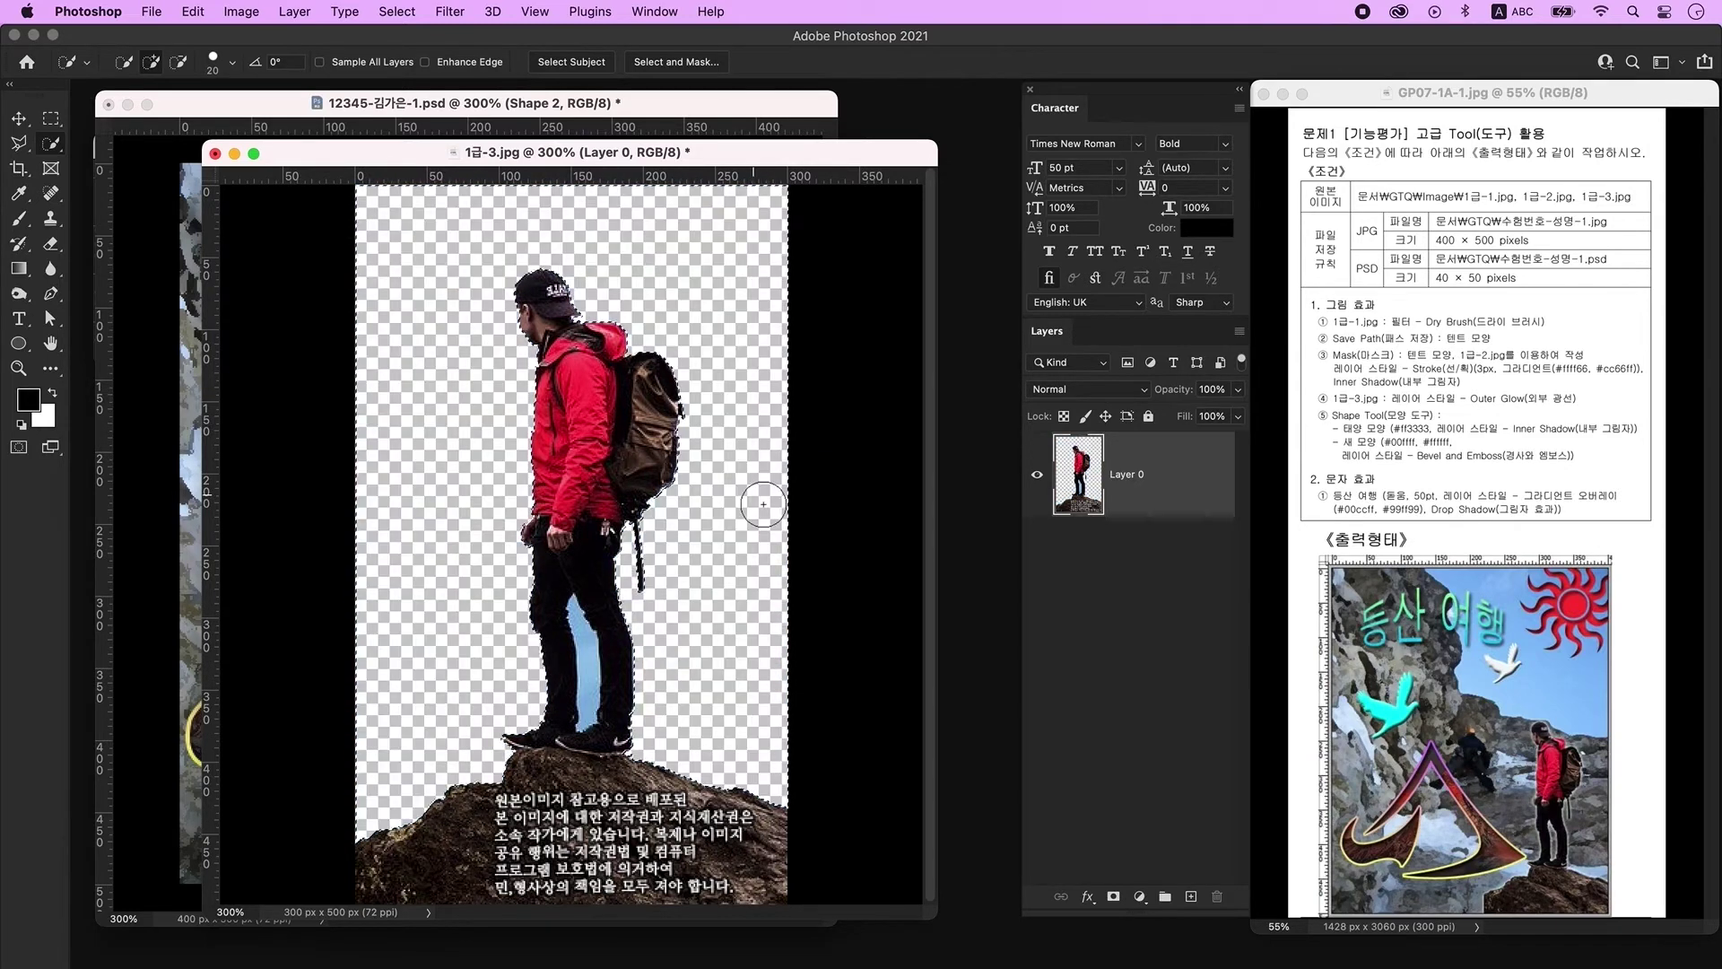
key(super+d)
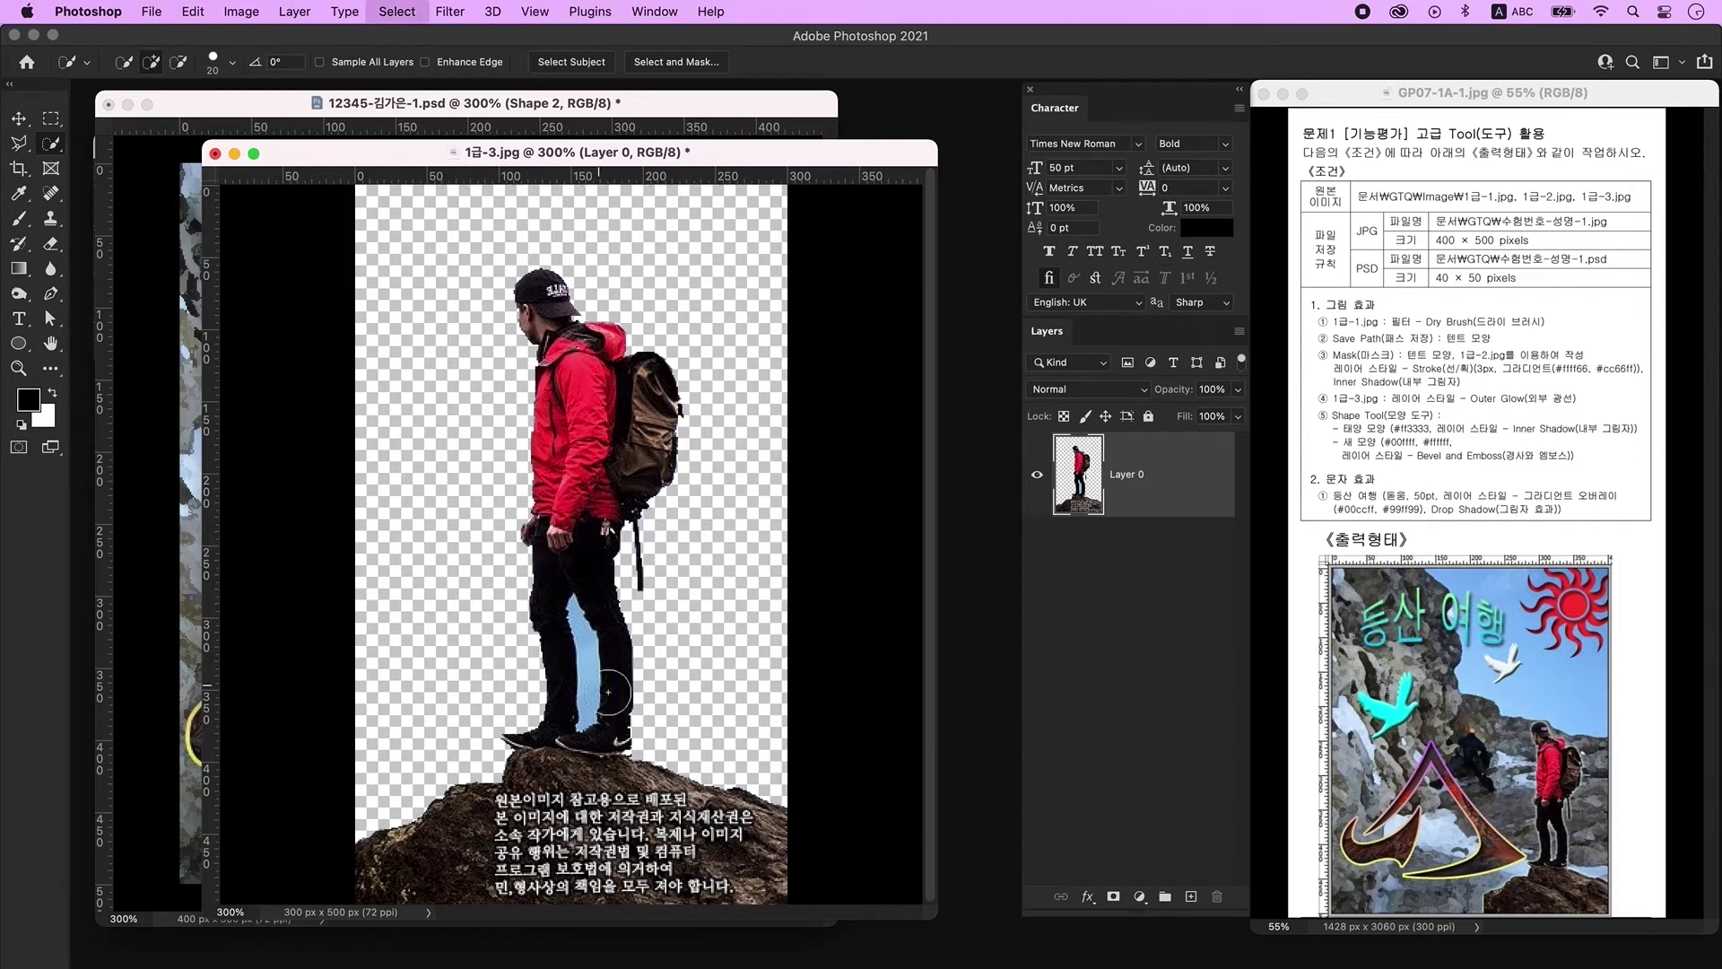
Bring the hiker cutout into the composite, place its layer above the red mountain layer and release it from the clipping mask.
drag(652, 148, 956, 178)
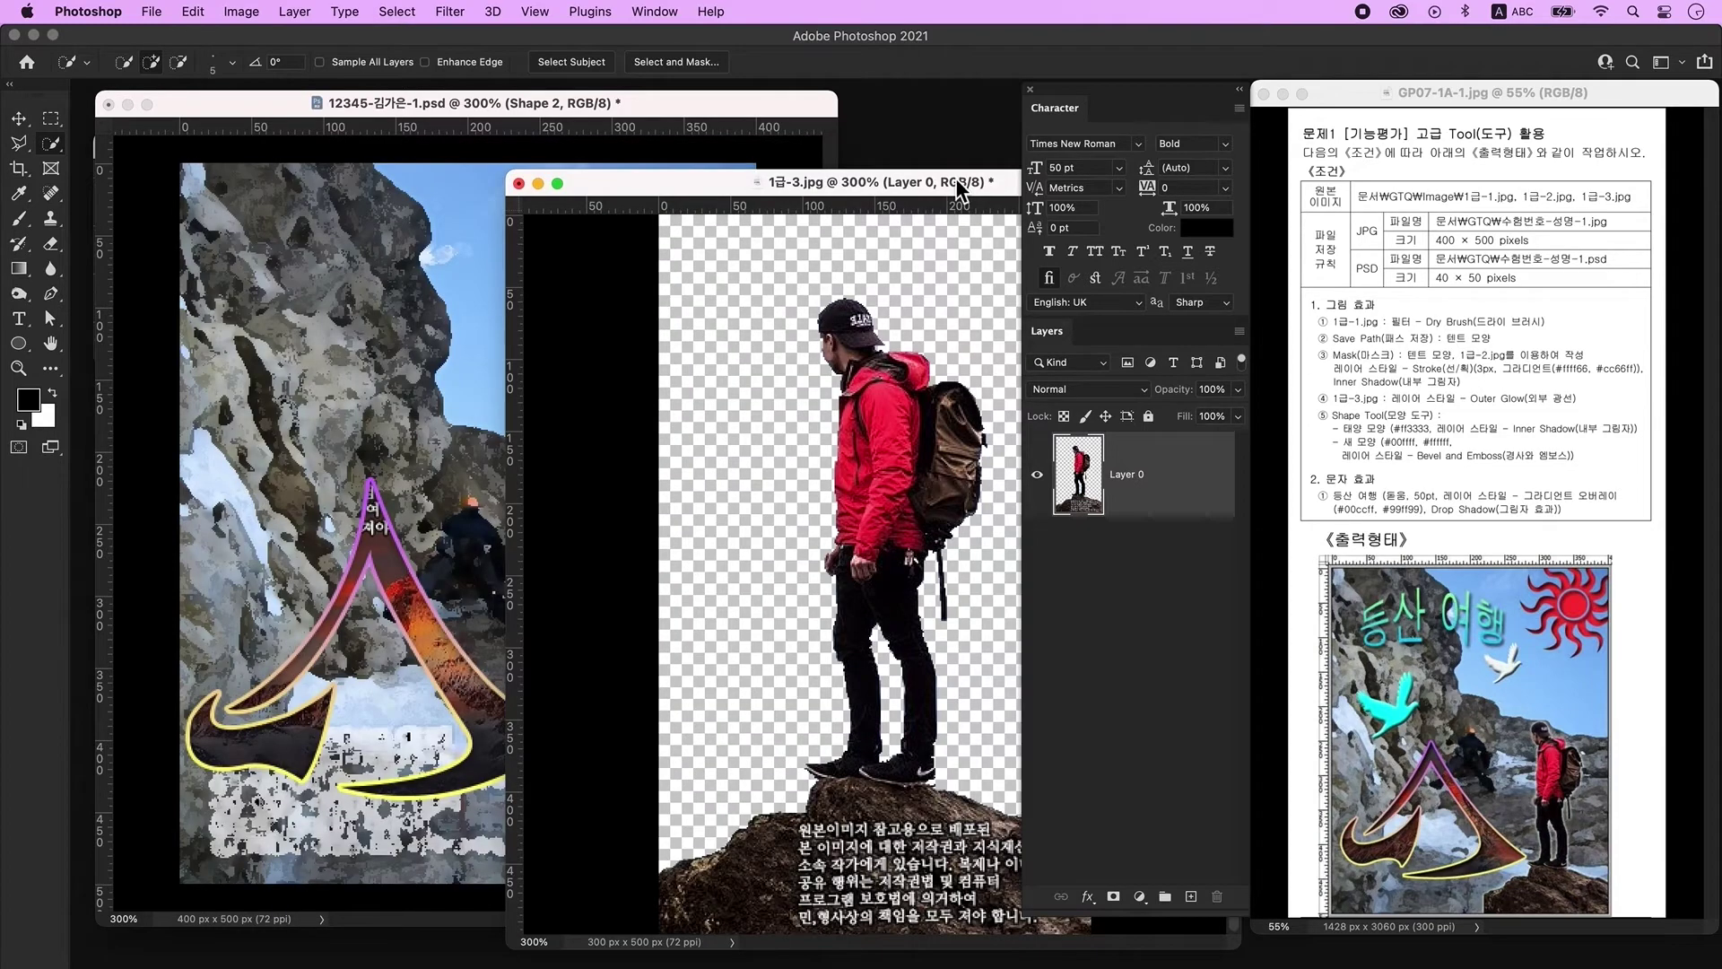
click(19, 118)
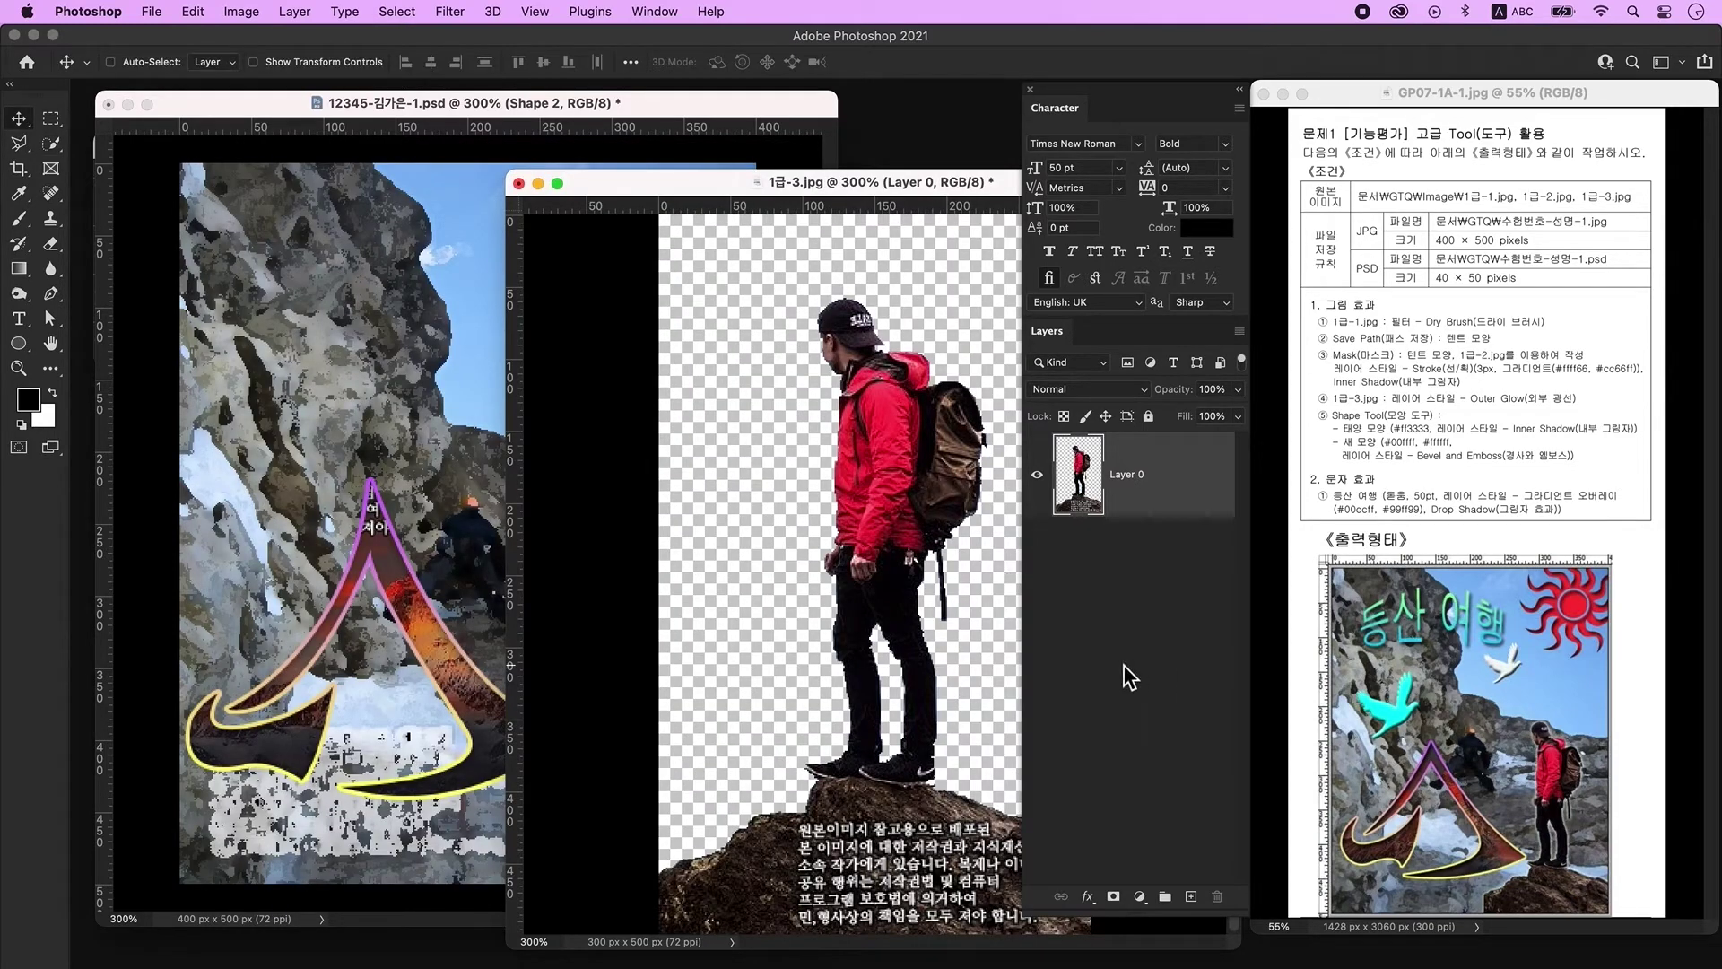
drag(955, 516, 465, 395)
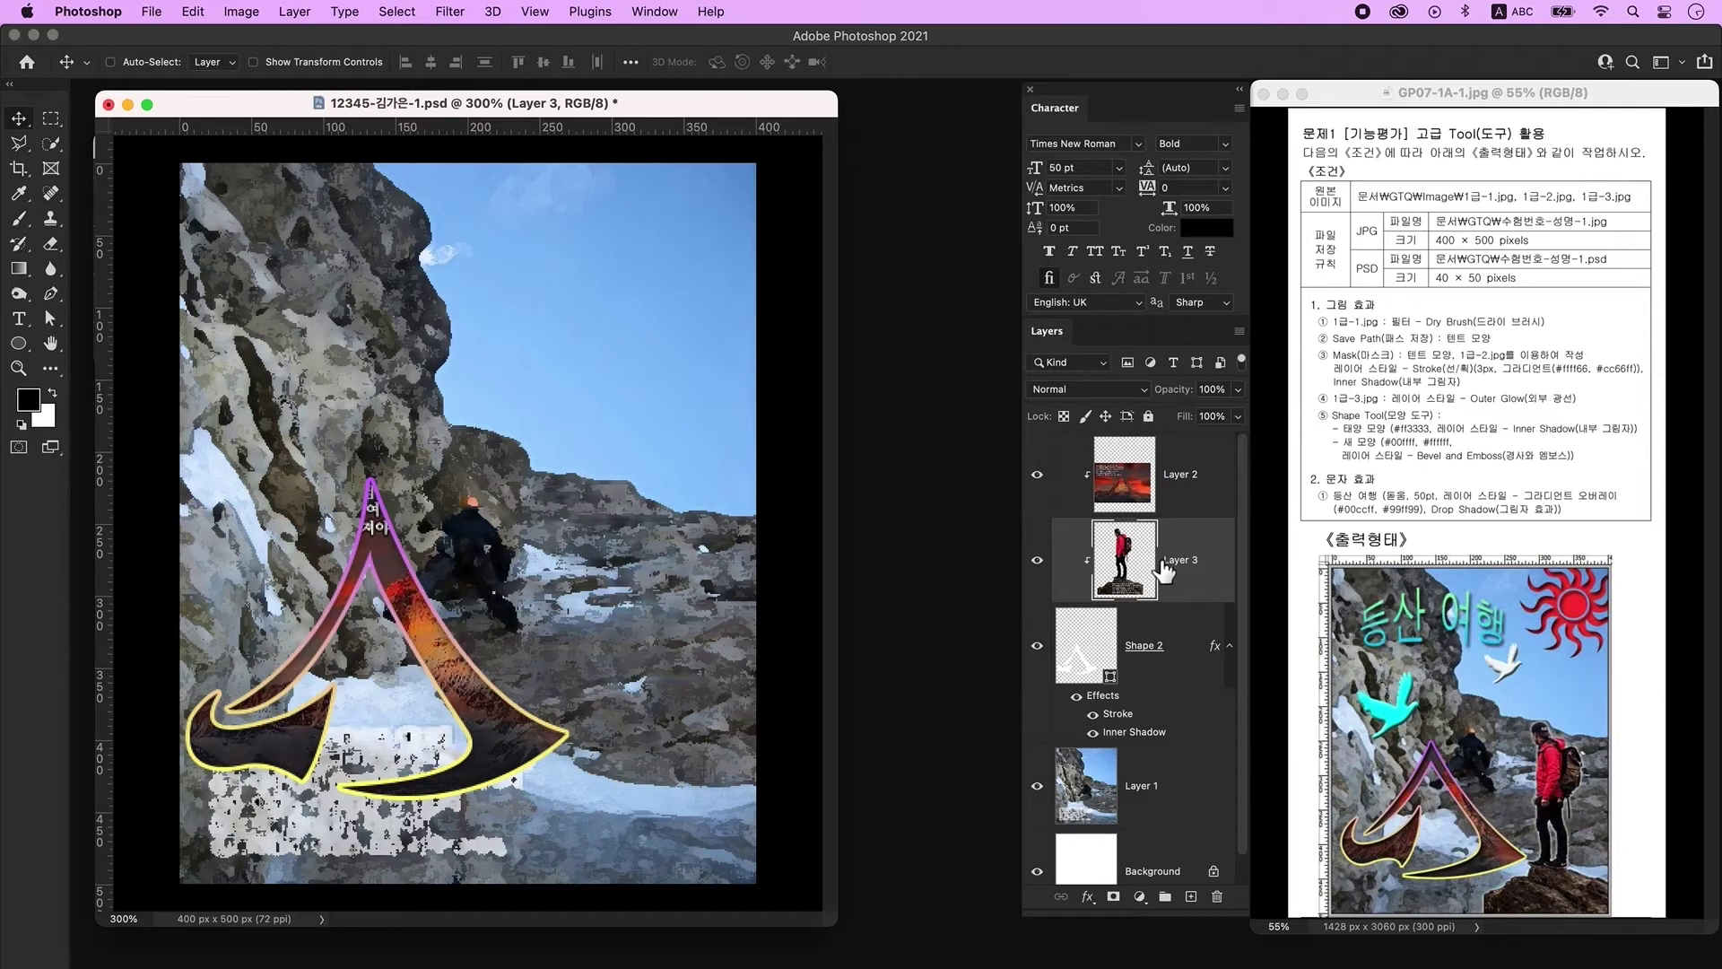
drag(1151, 578, 1151, 456)
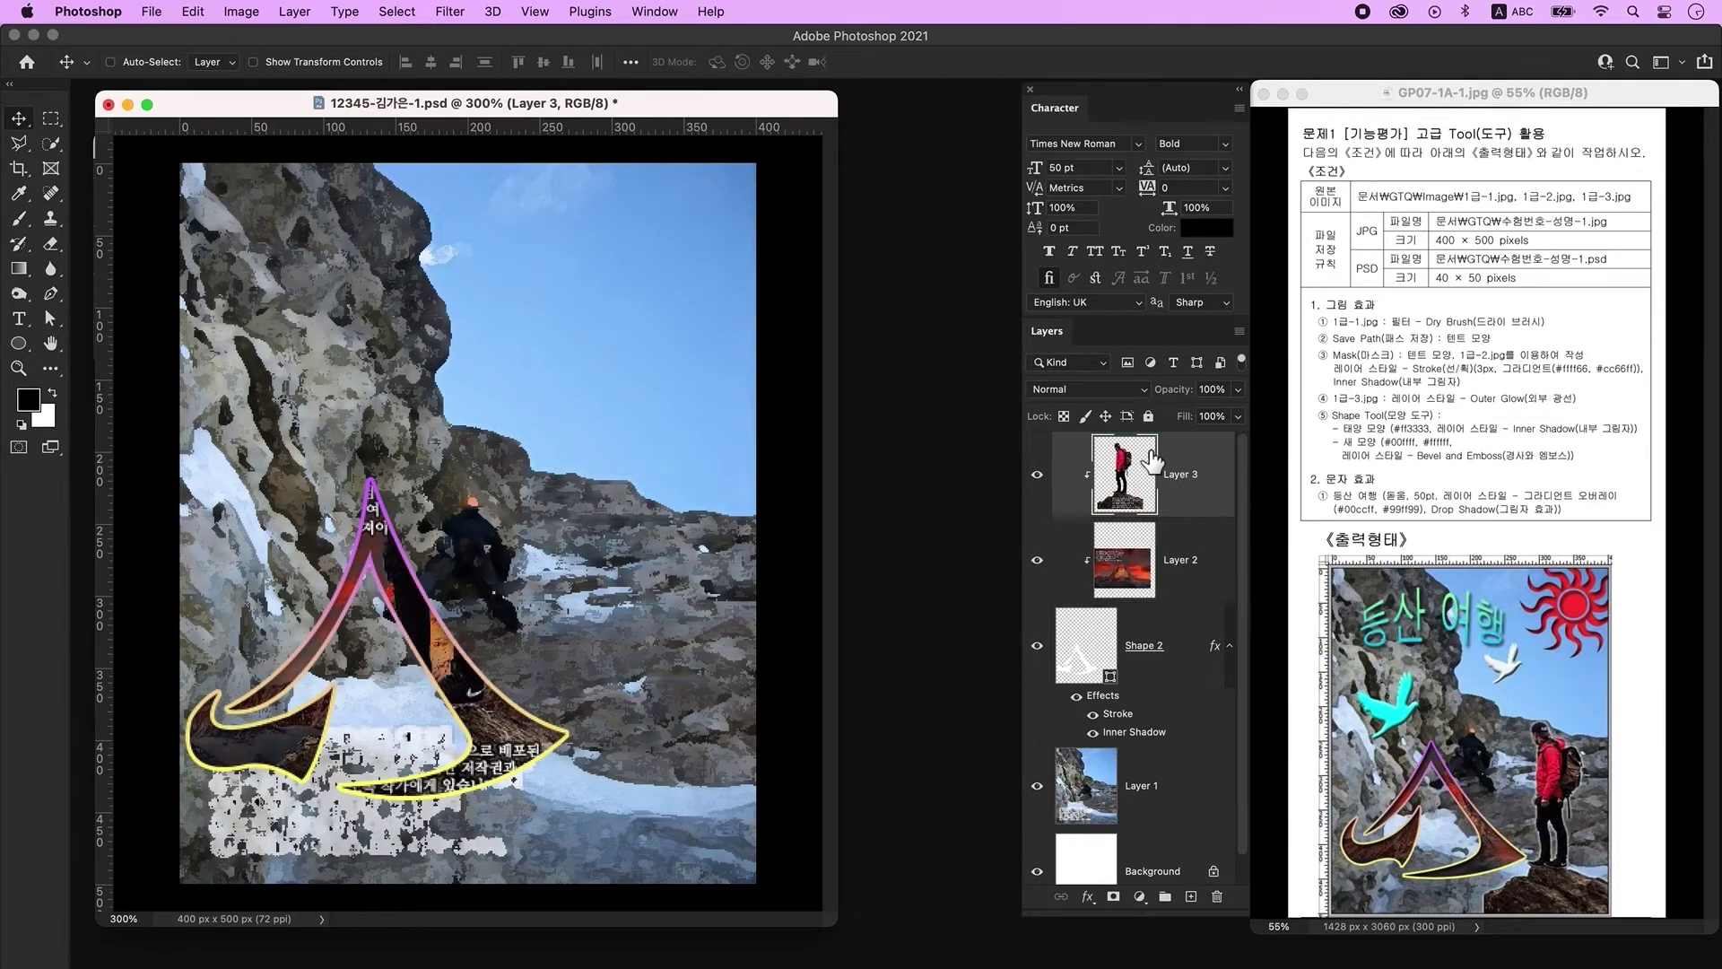
right_click(1222, 458)
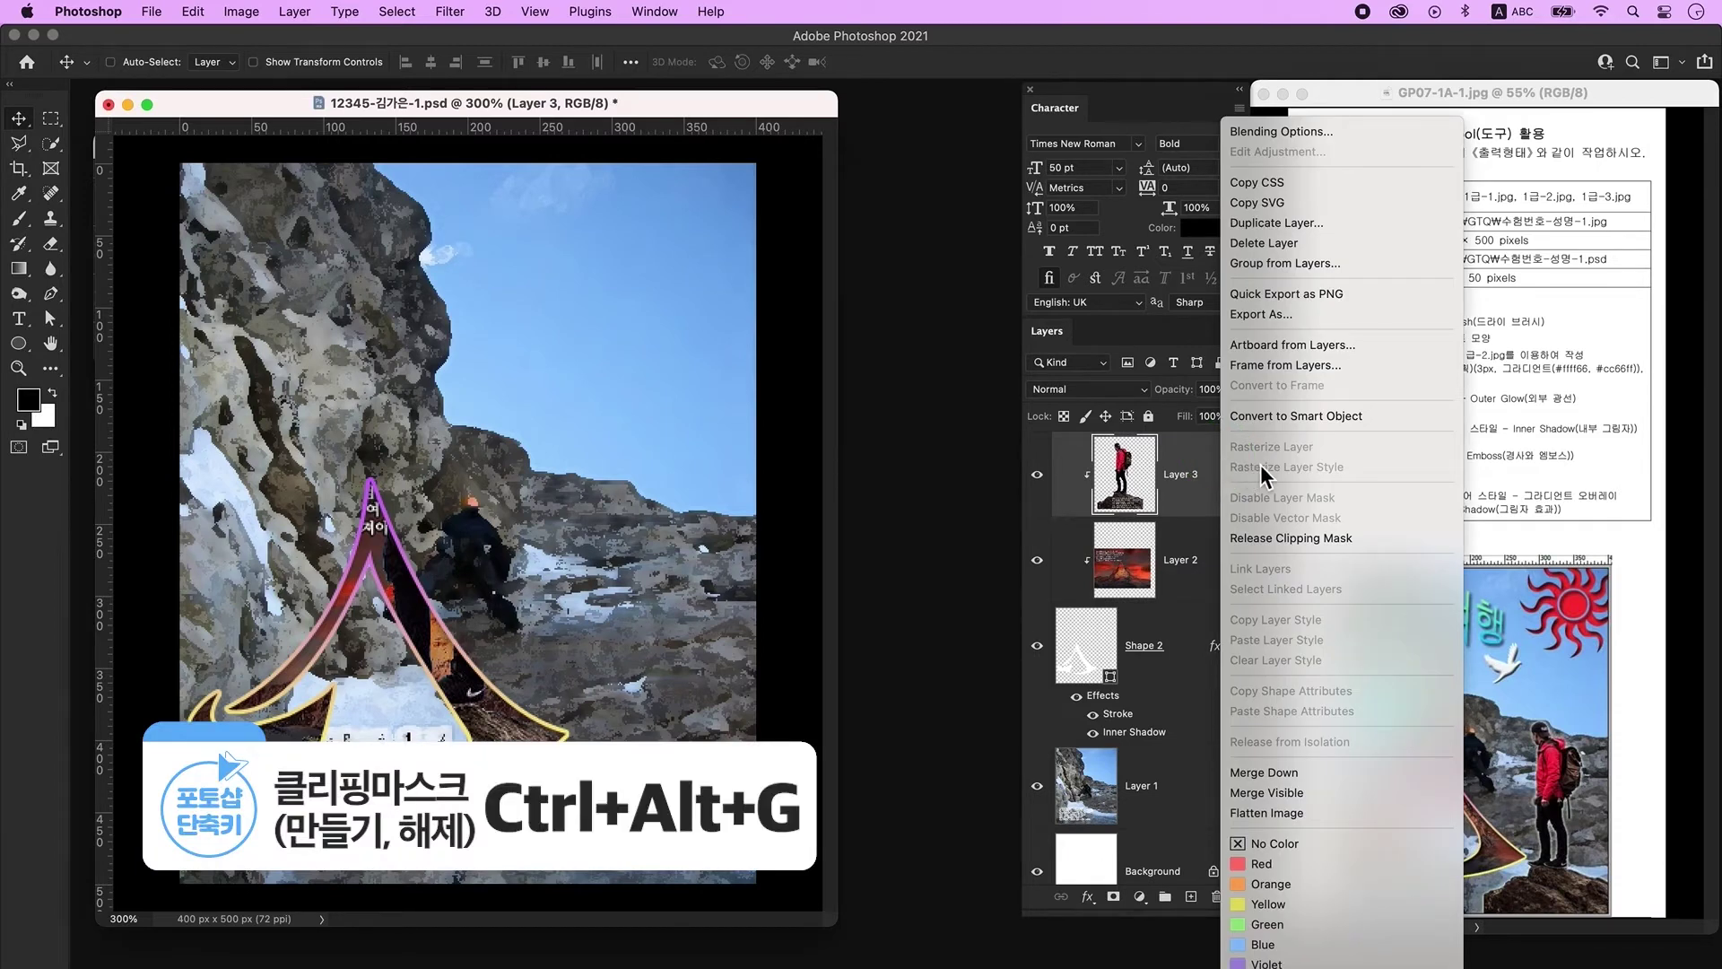
click(1301, 538)
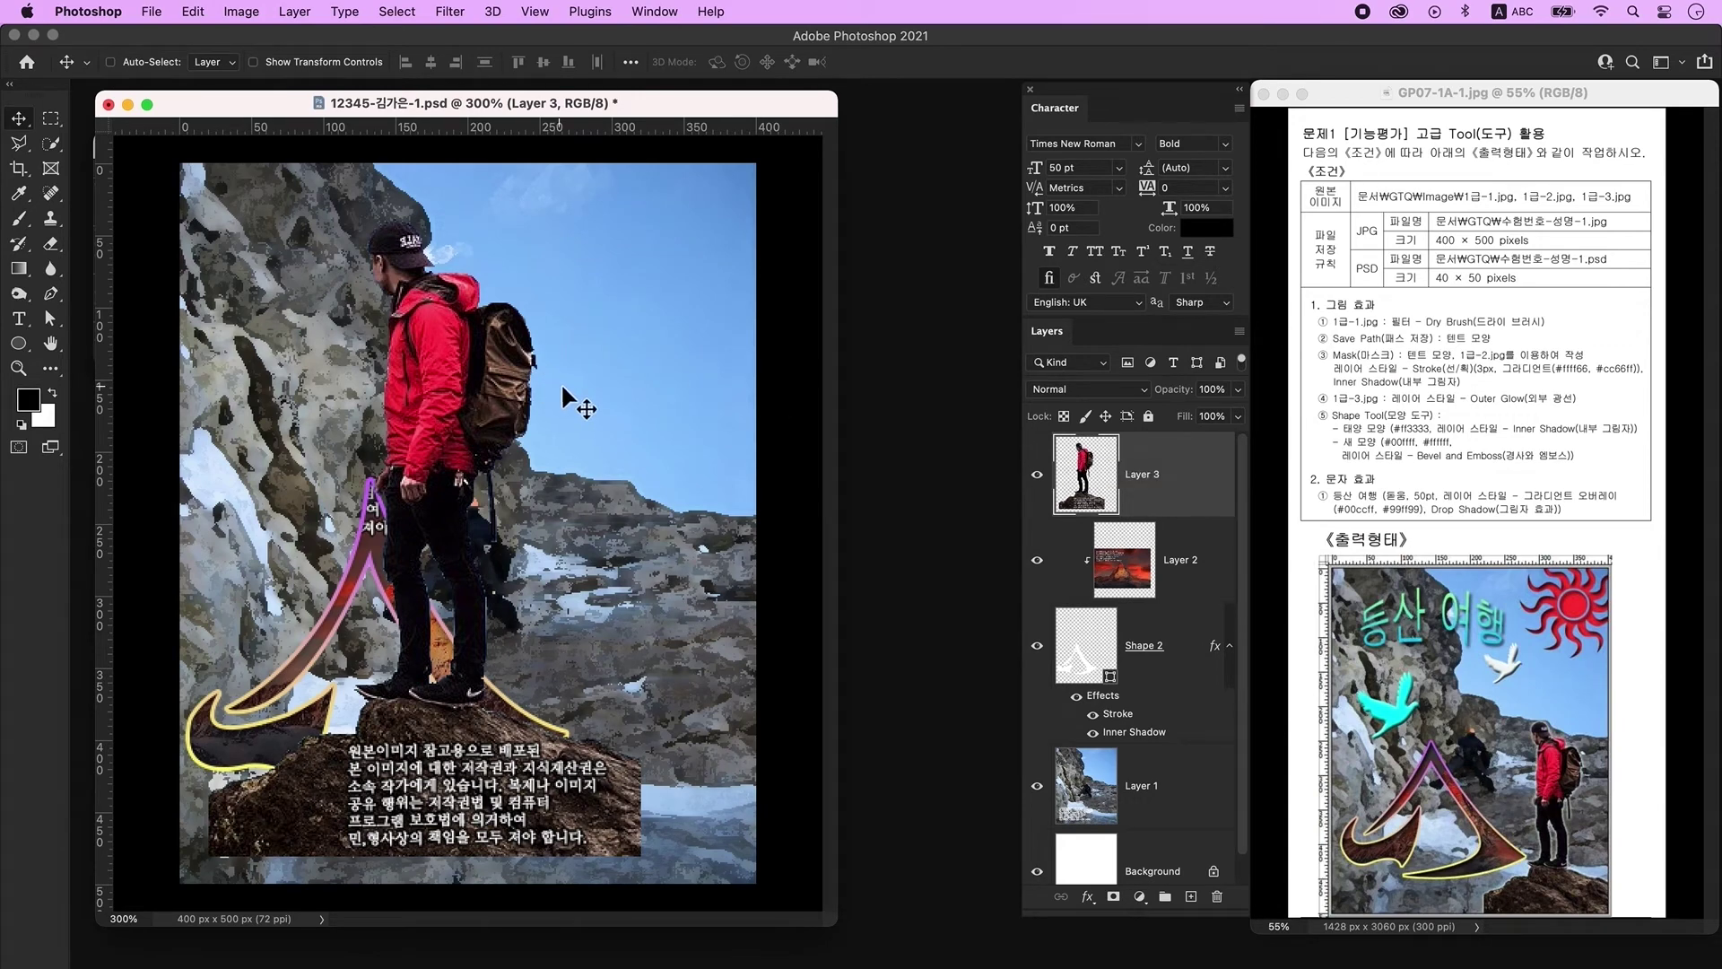
Scale the hiker cutout proportionally to about 62% and move it to the lower-right corner of the canvas.
key(ctrl+t)
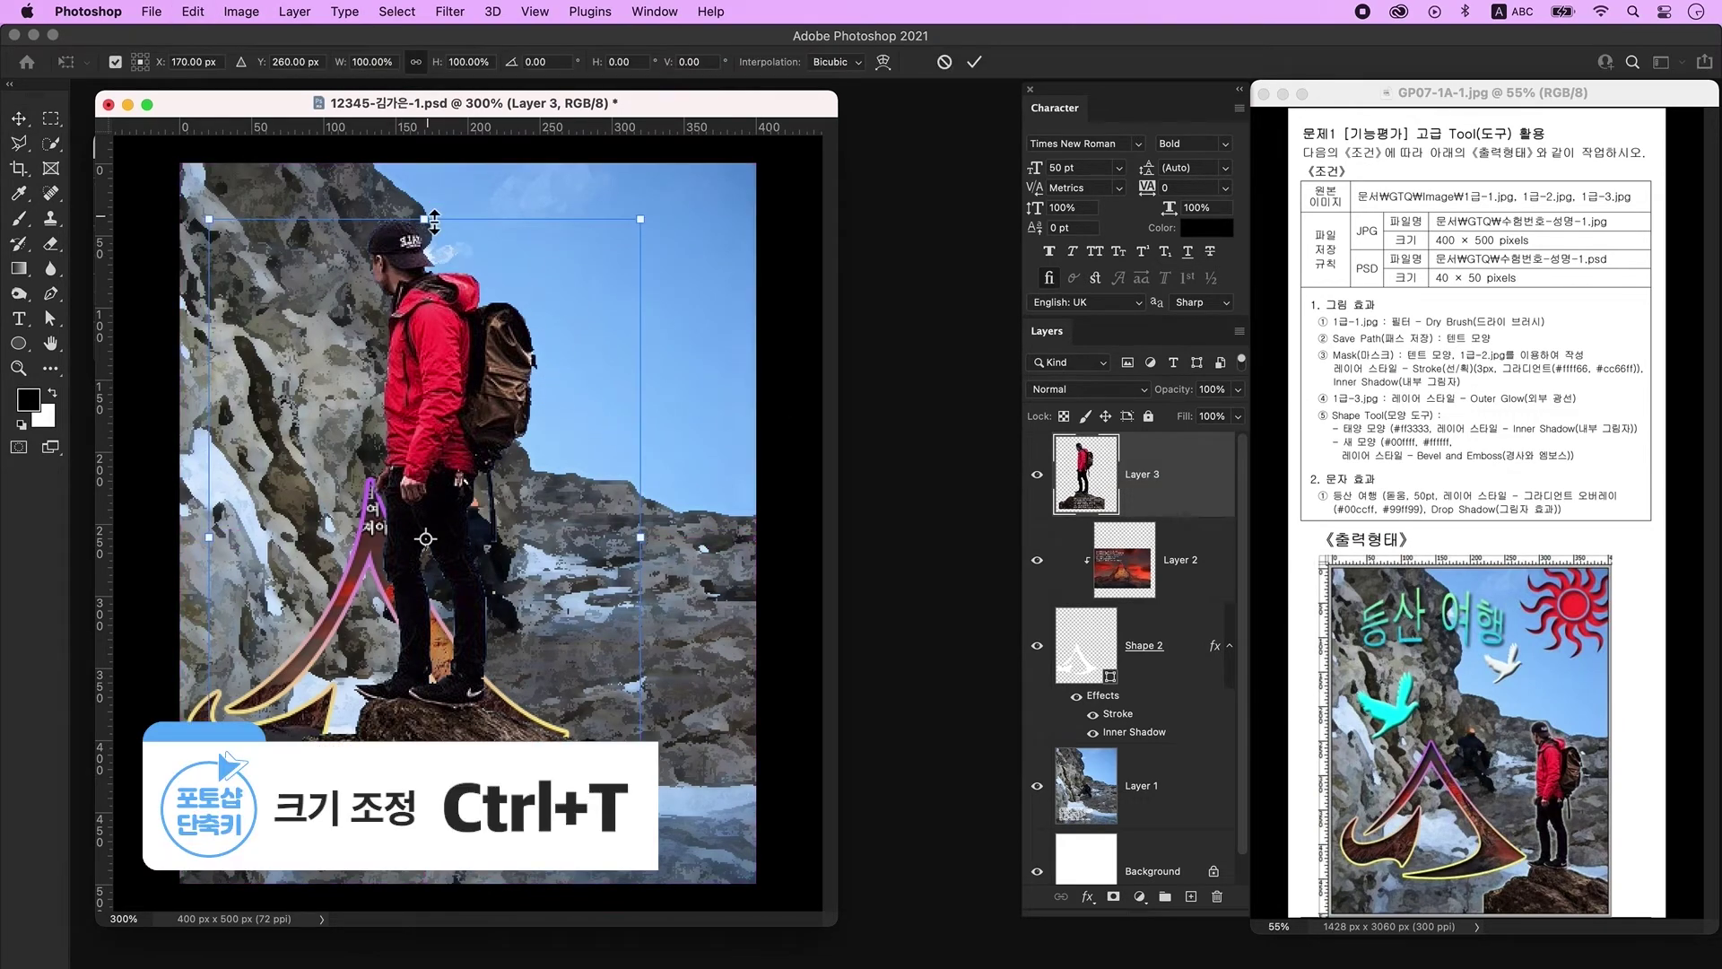
drag(433, 221, 425, 463)
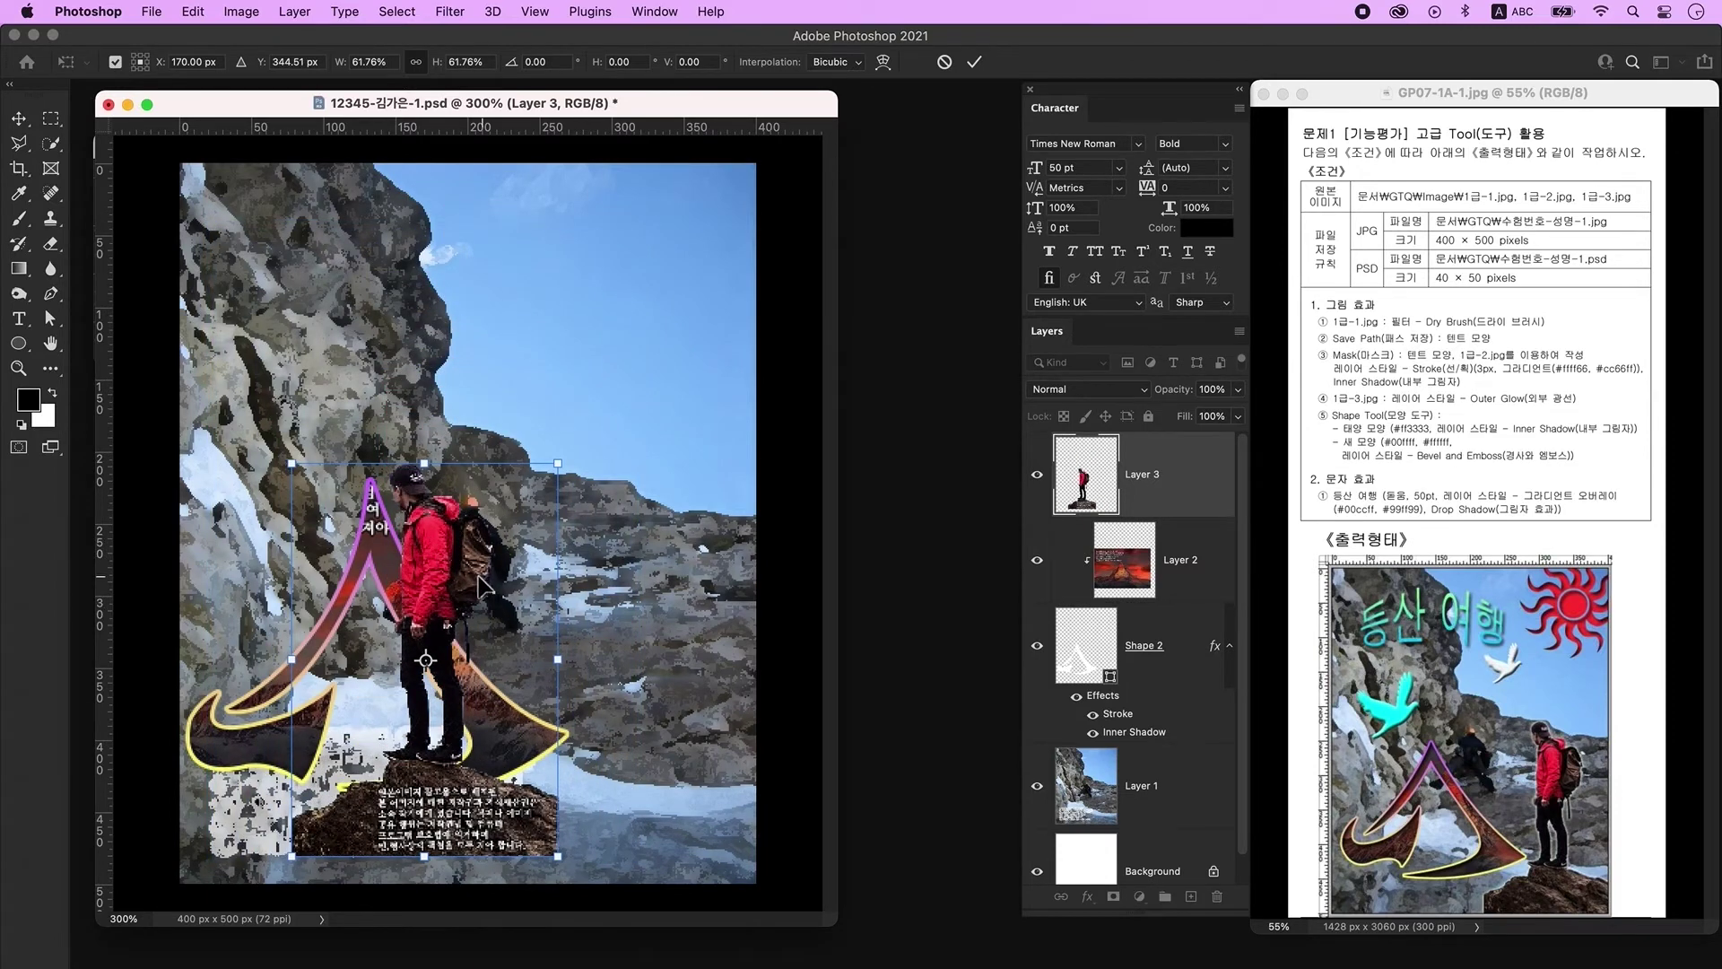
drag(484, 585, 702, 613)
key(Return)
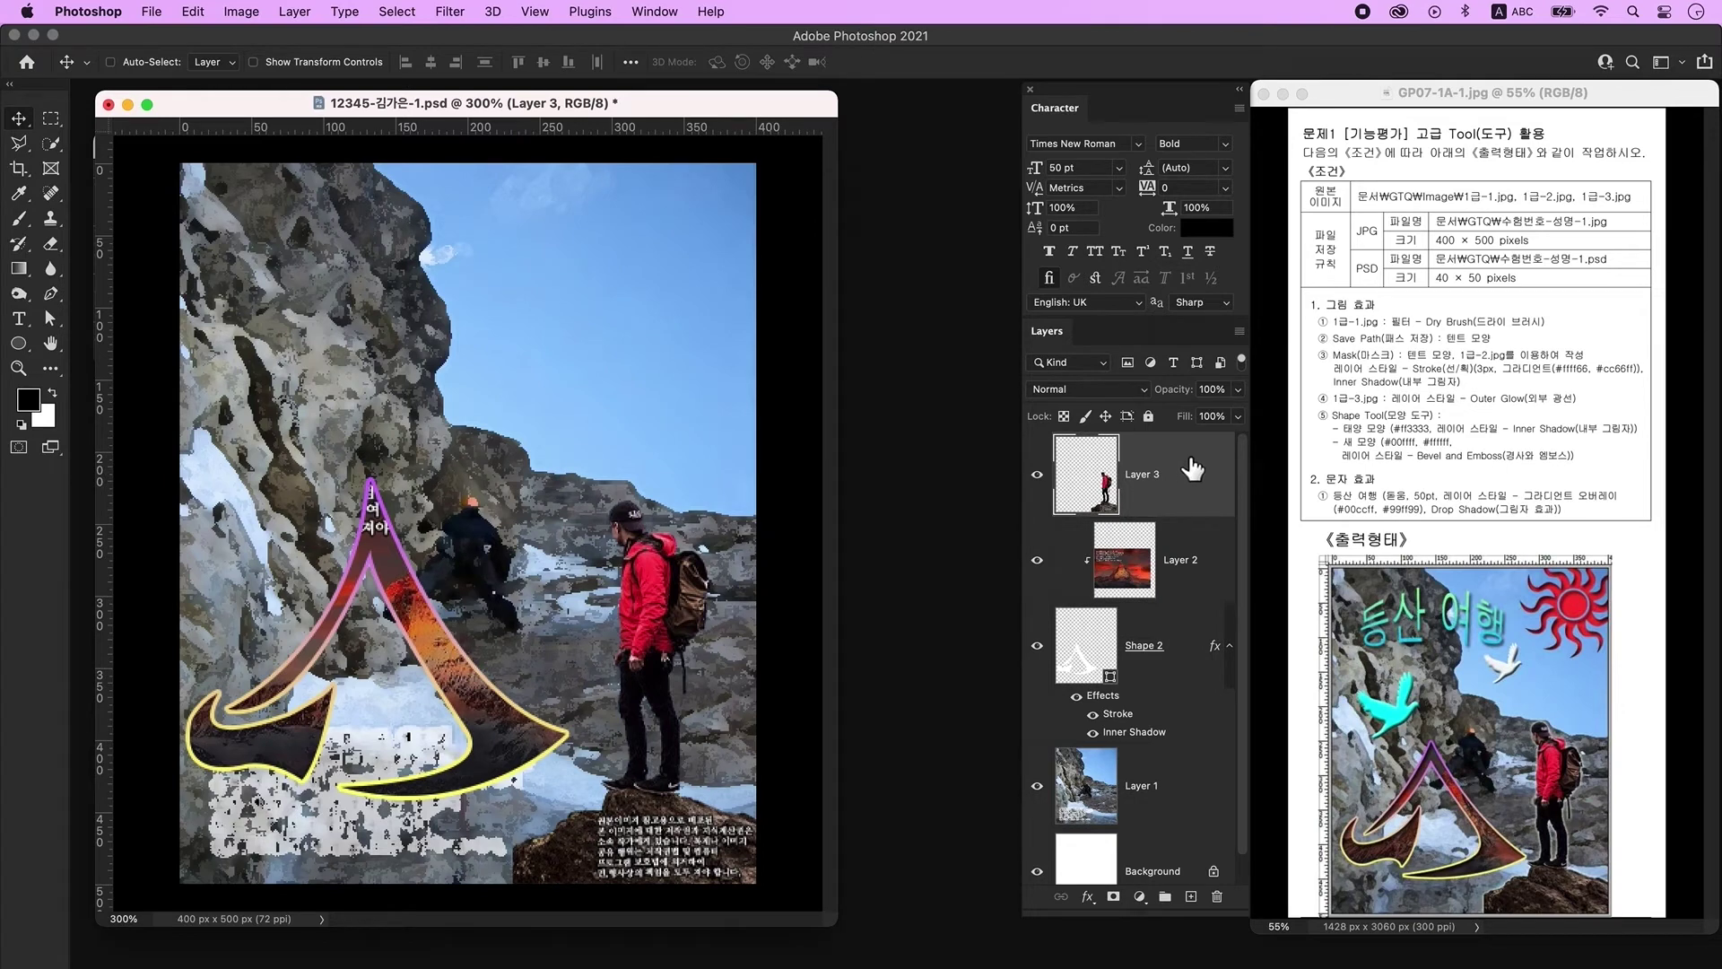
Add an Outer Glow layer style to the hiker layer.
double_click(1200, 480)
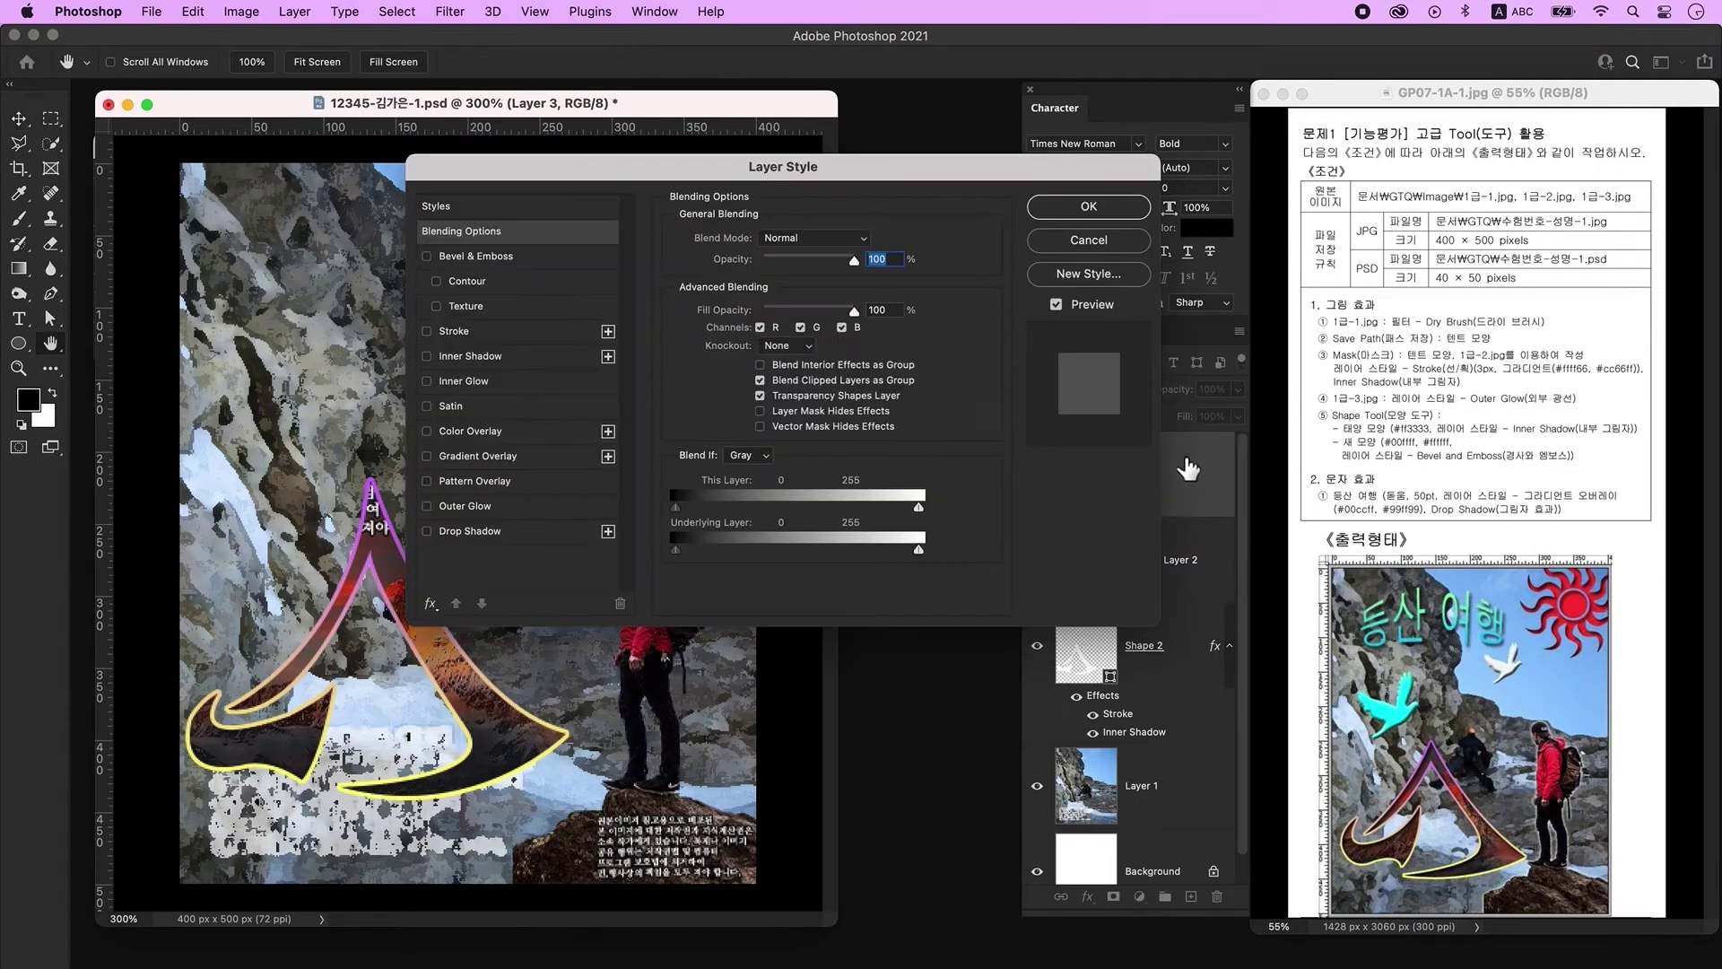
click(504, 508)
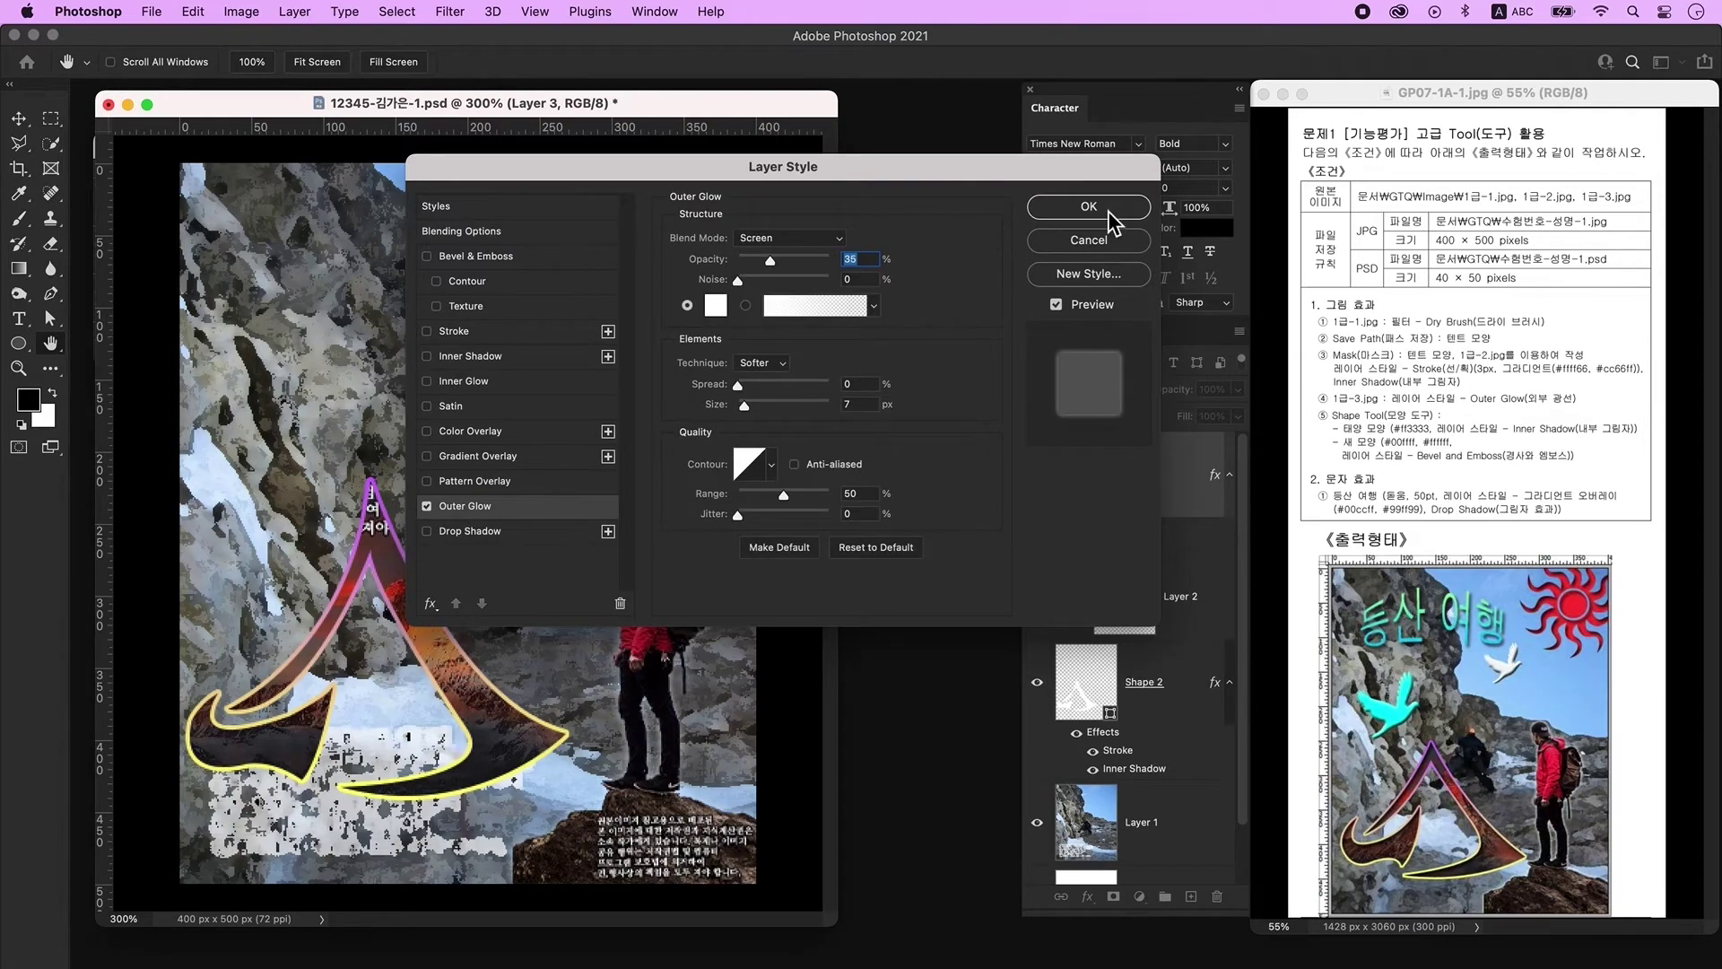
click(1107, 212)
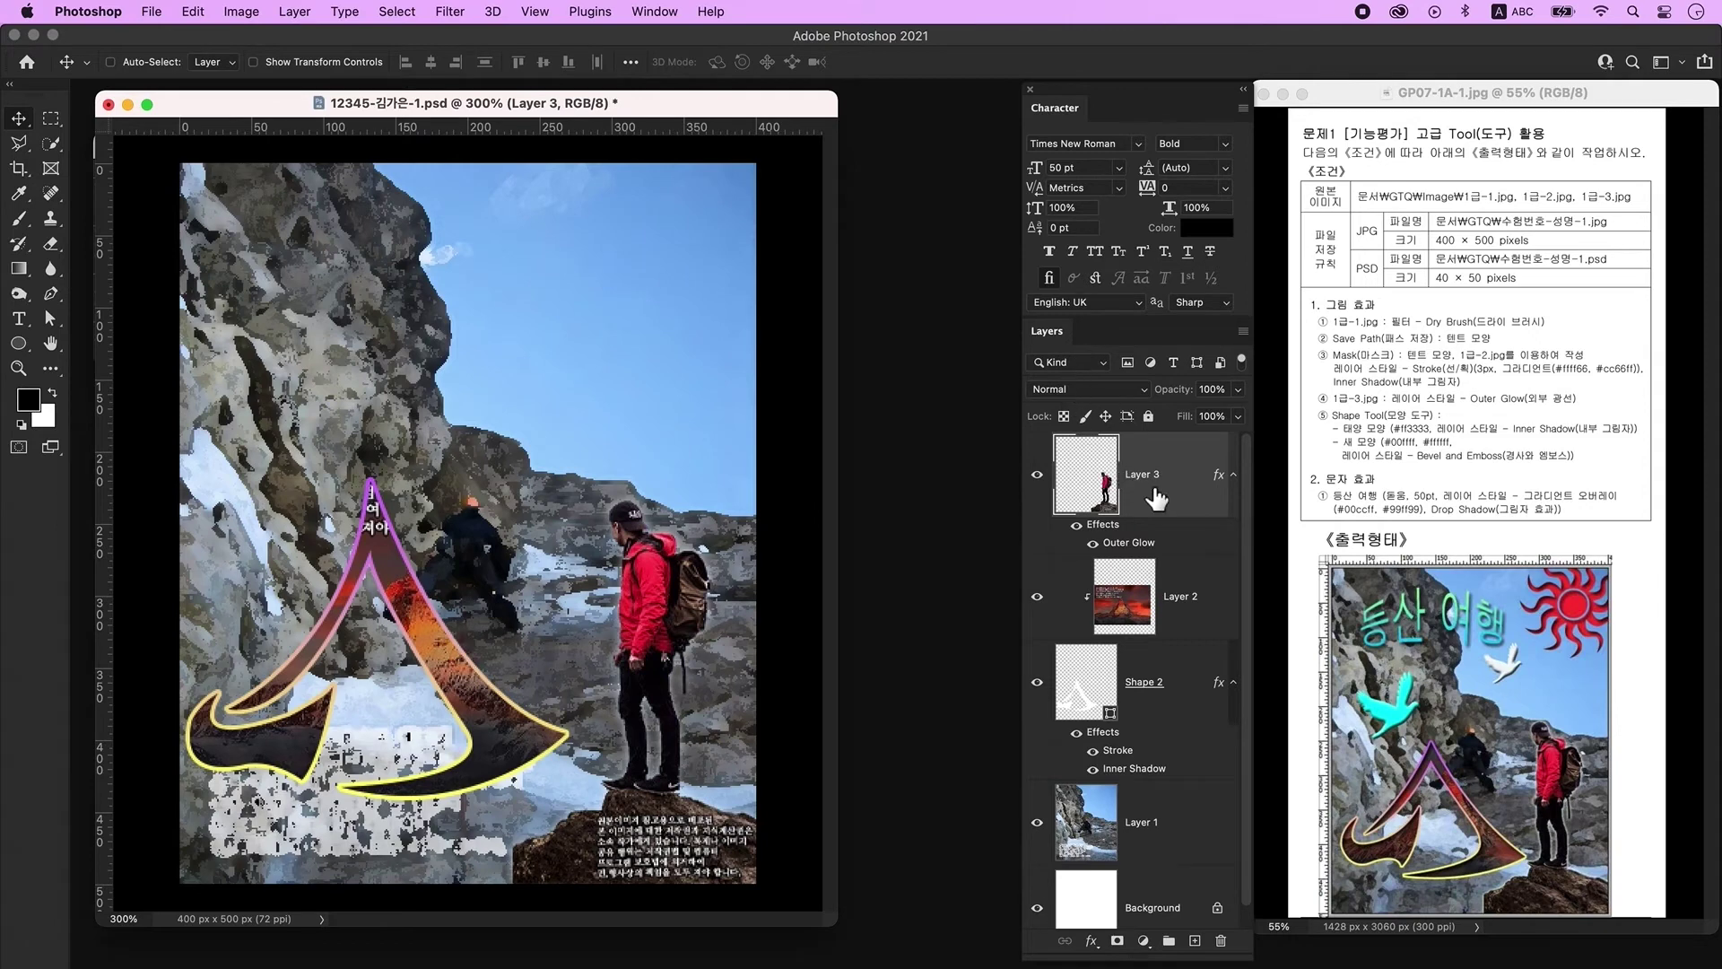
On a new layer, draw a sun custom shape about 104 px wide with a yellow fill and no stroke in the sky's upper-right corner.
click(1196, 942)
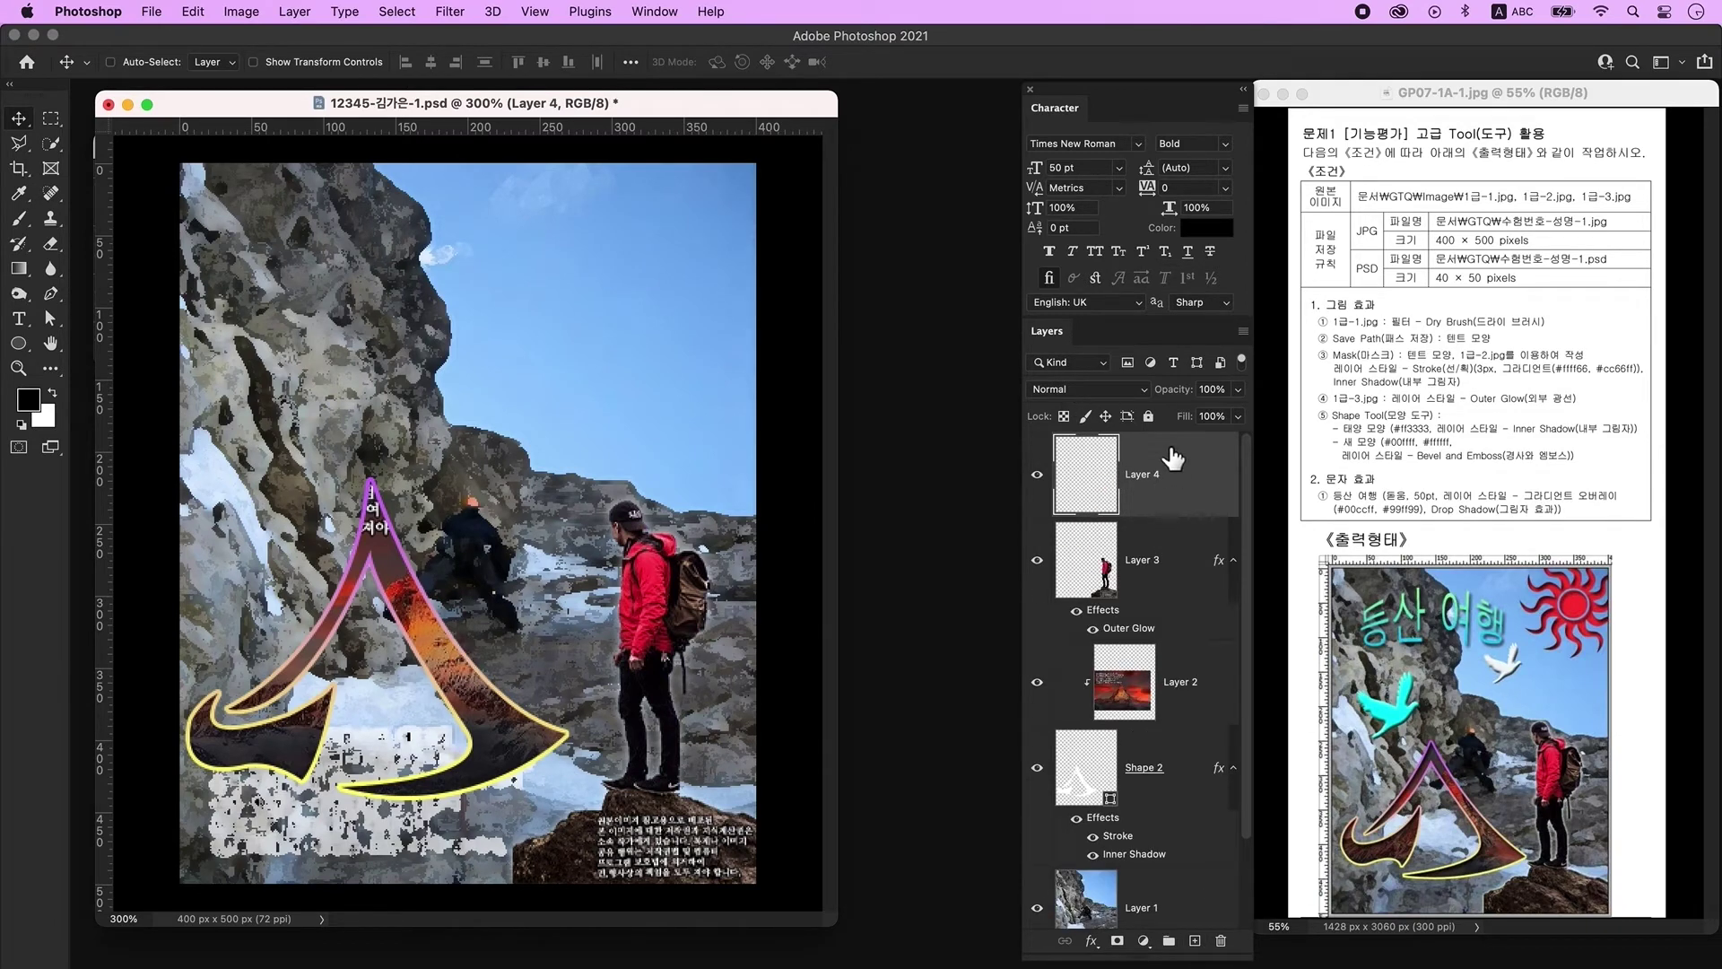
click(20, 345)
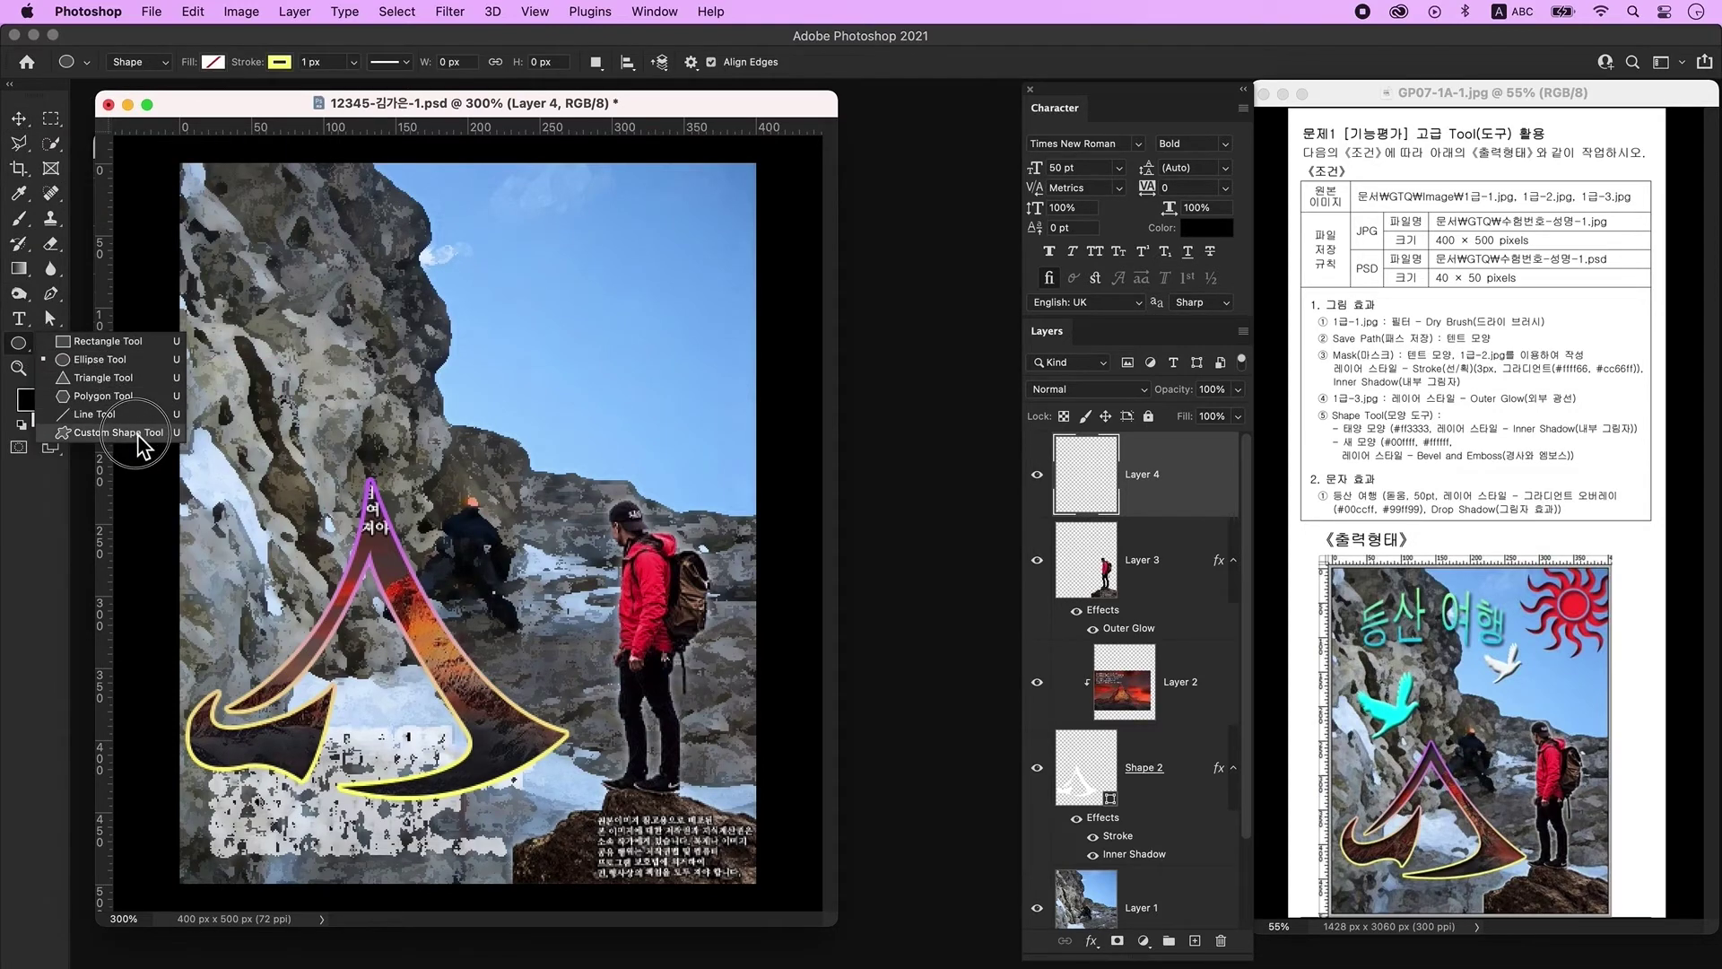
click(139, 435)
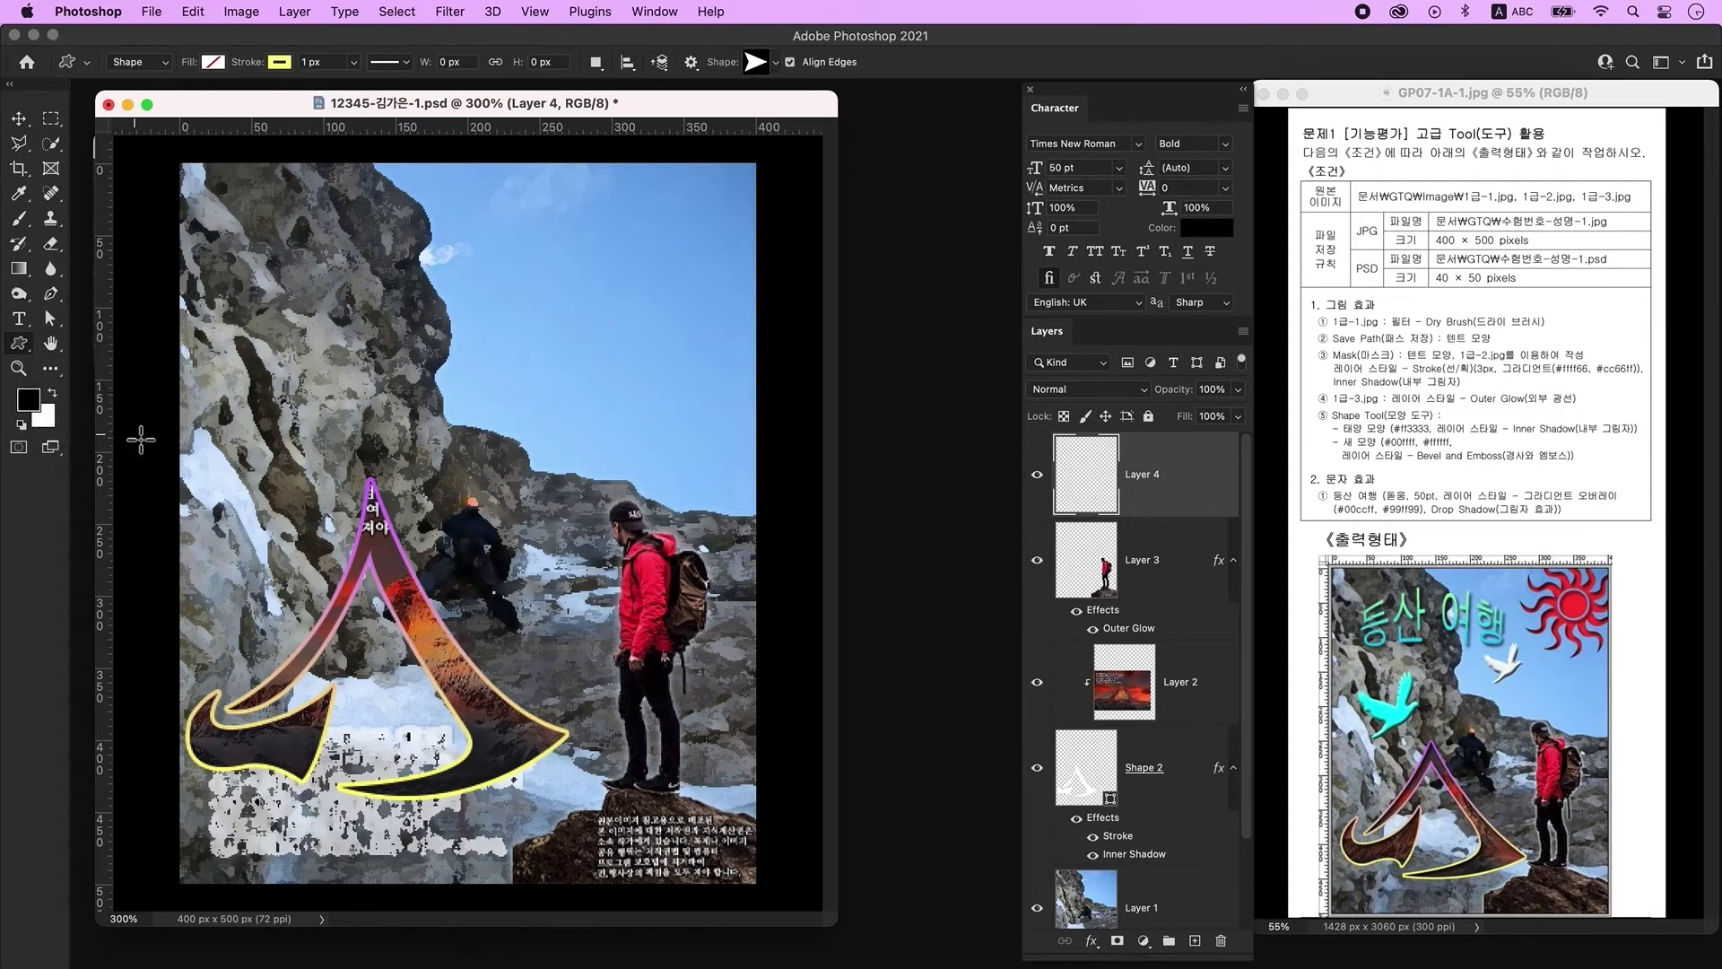
click(213, 62)
click(157, 167)
click(279, 62)
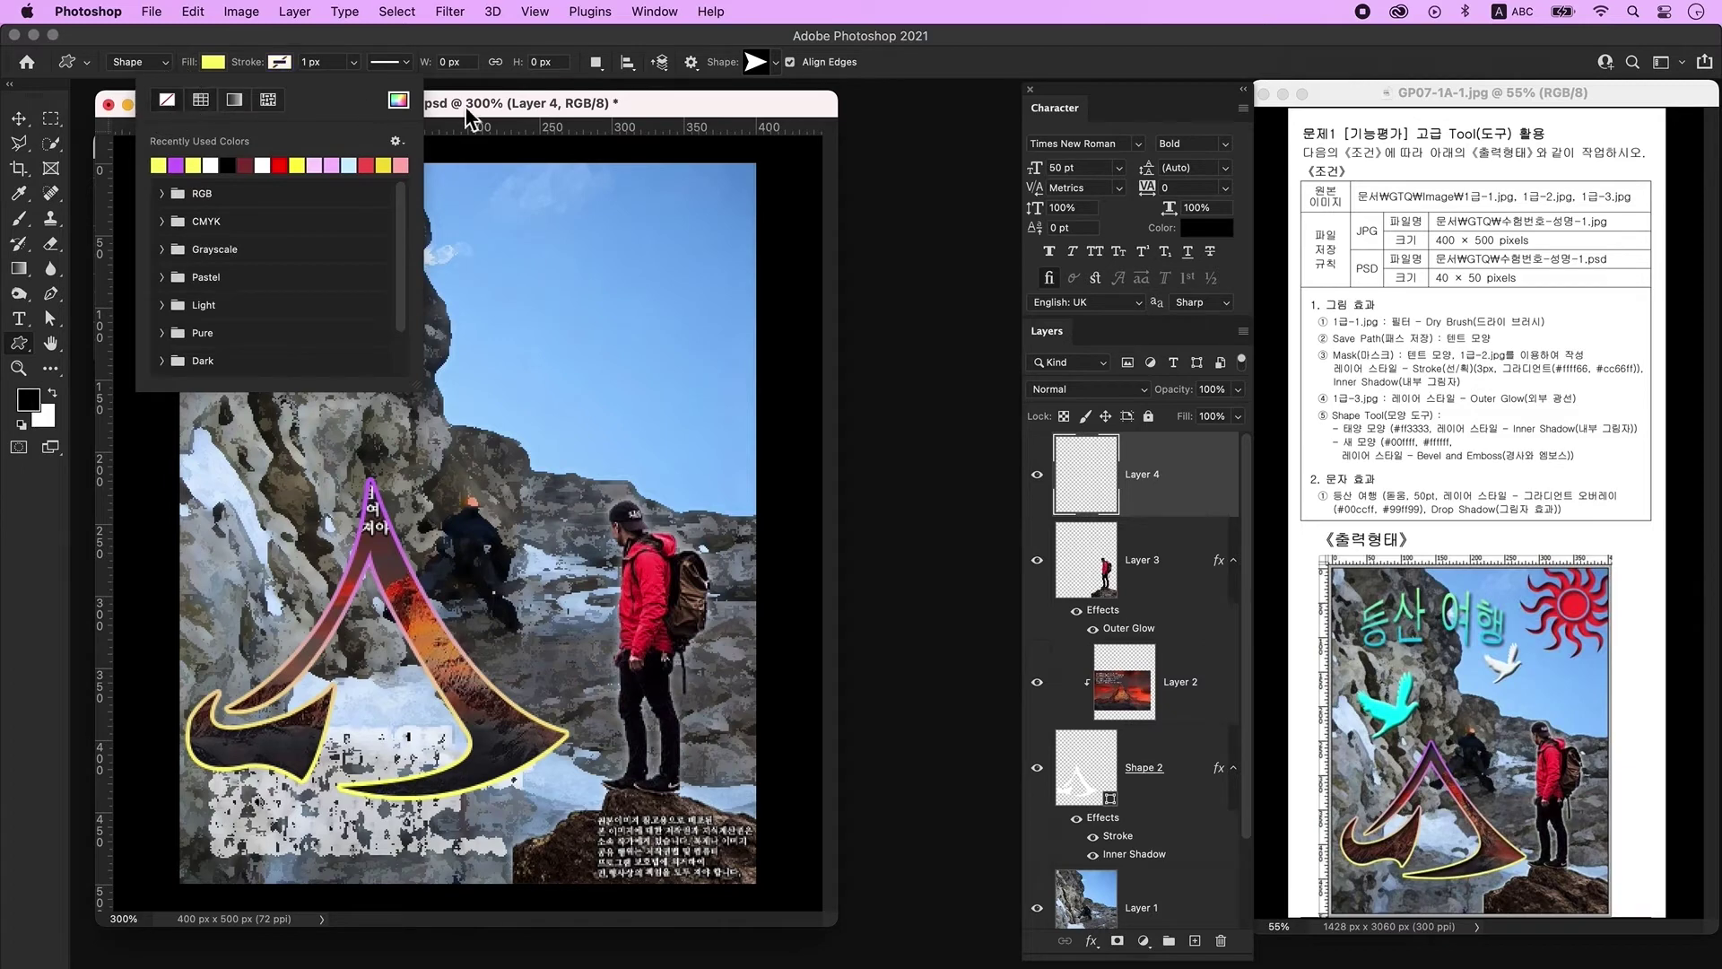
click(669, 99)
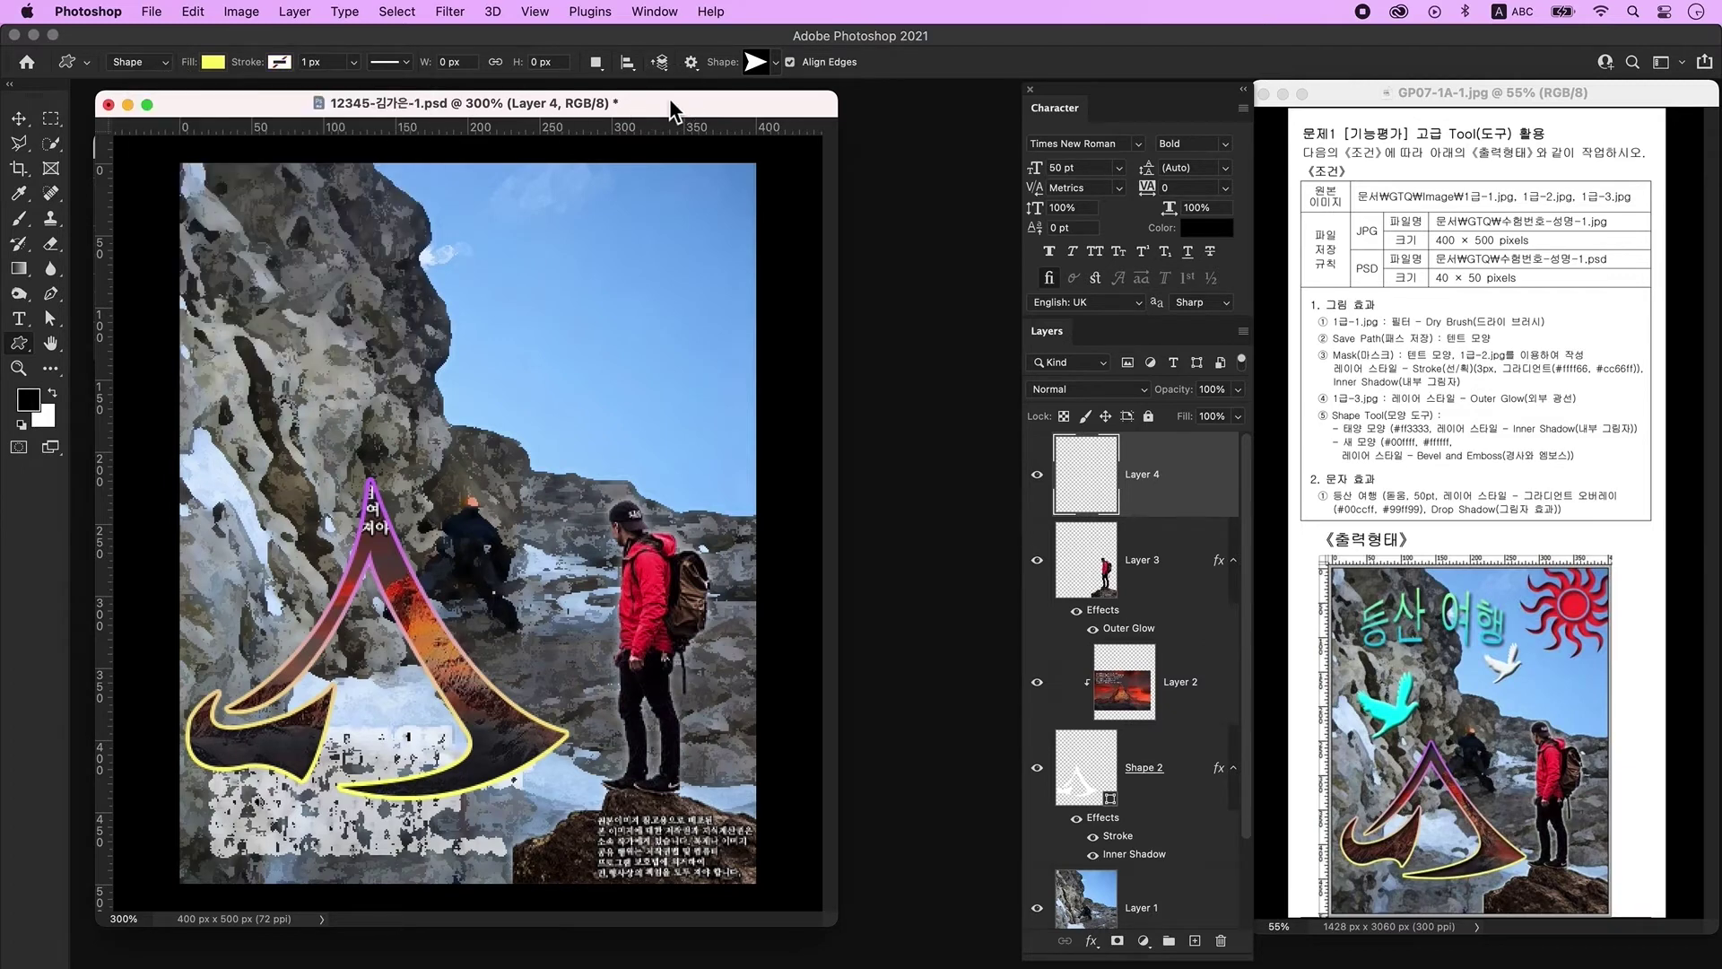
click(761, 66)
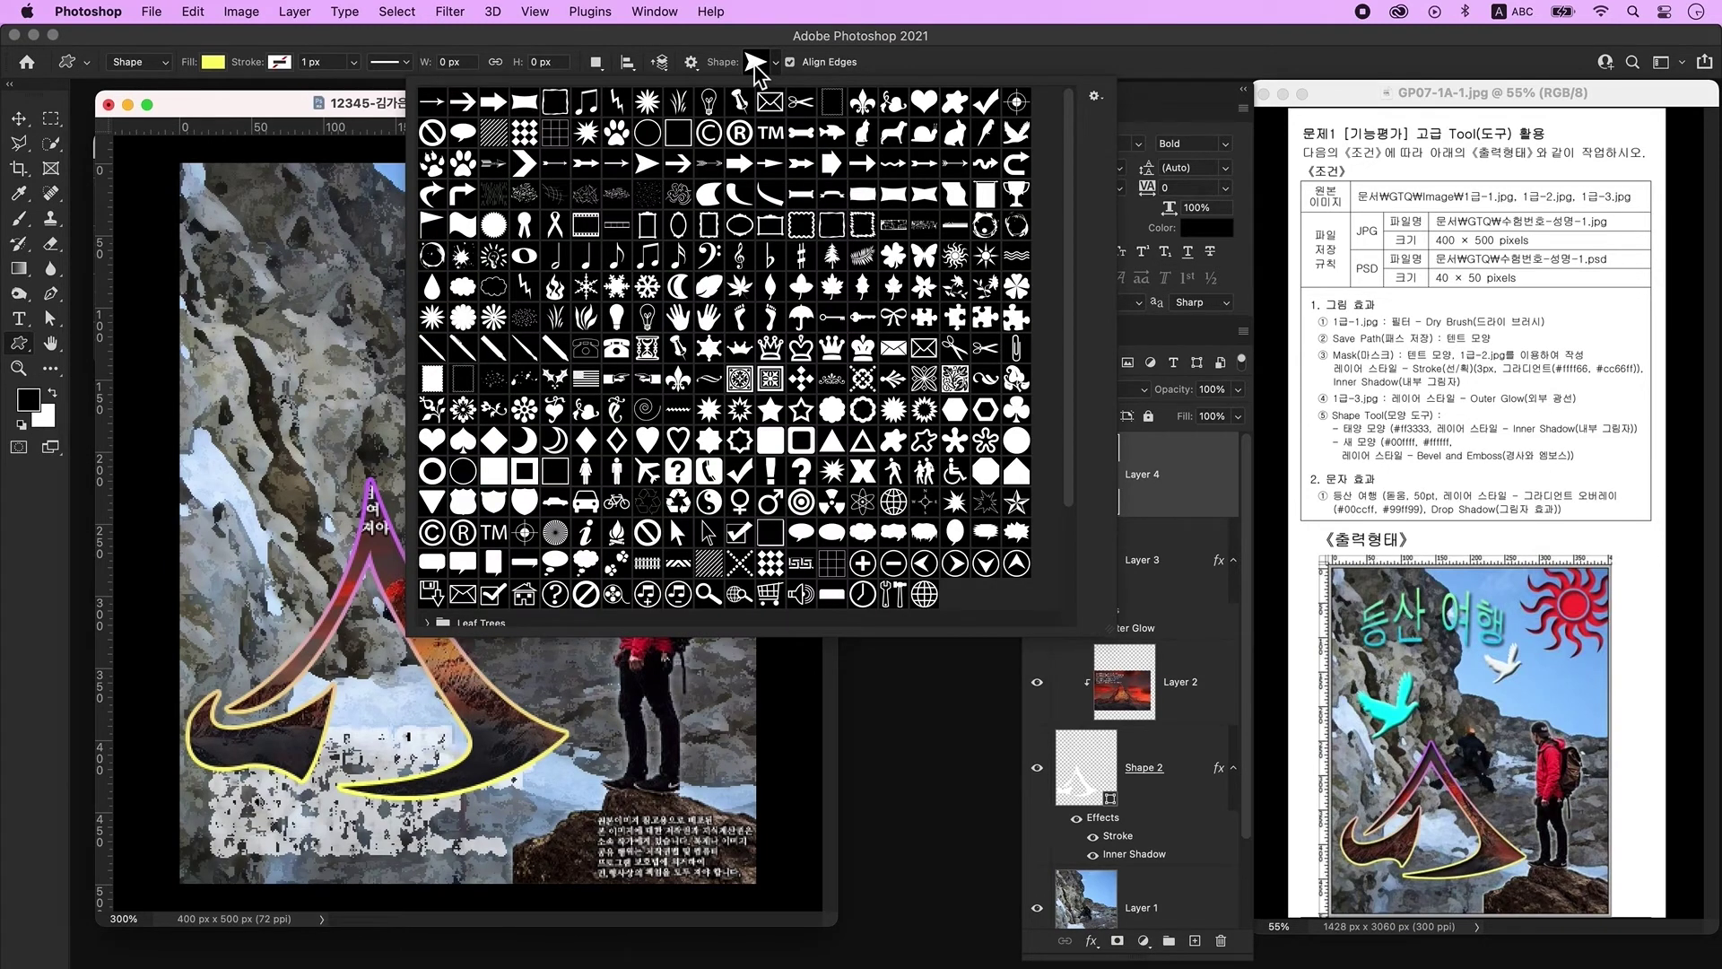
double_click(954, 255)
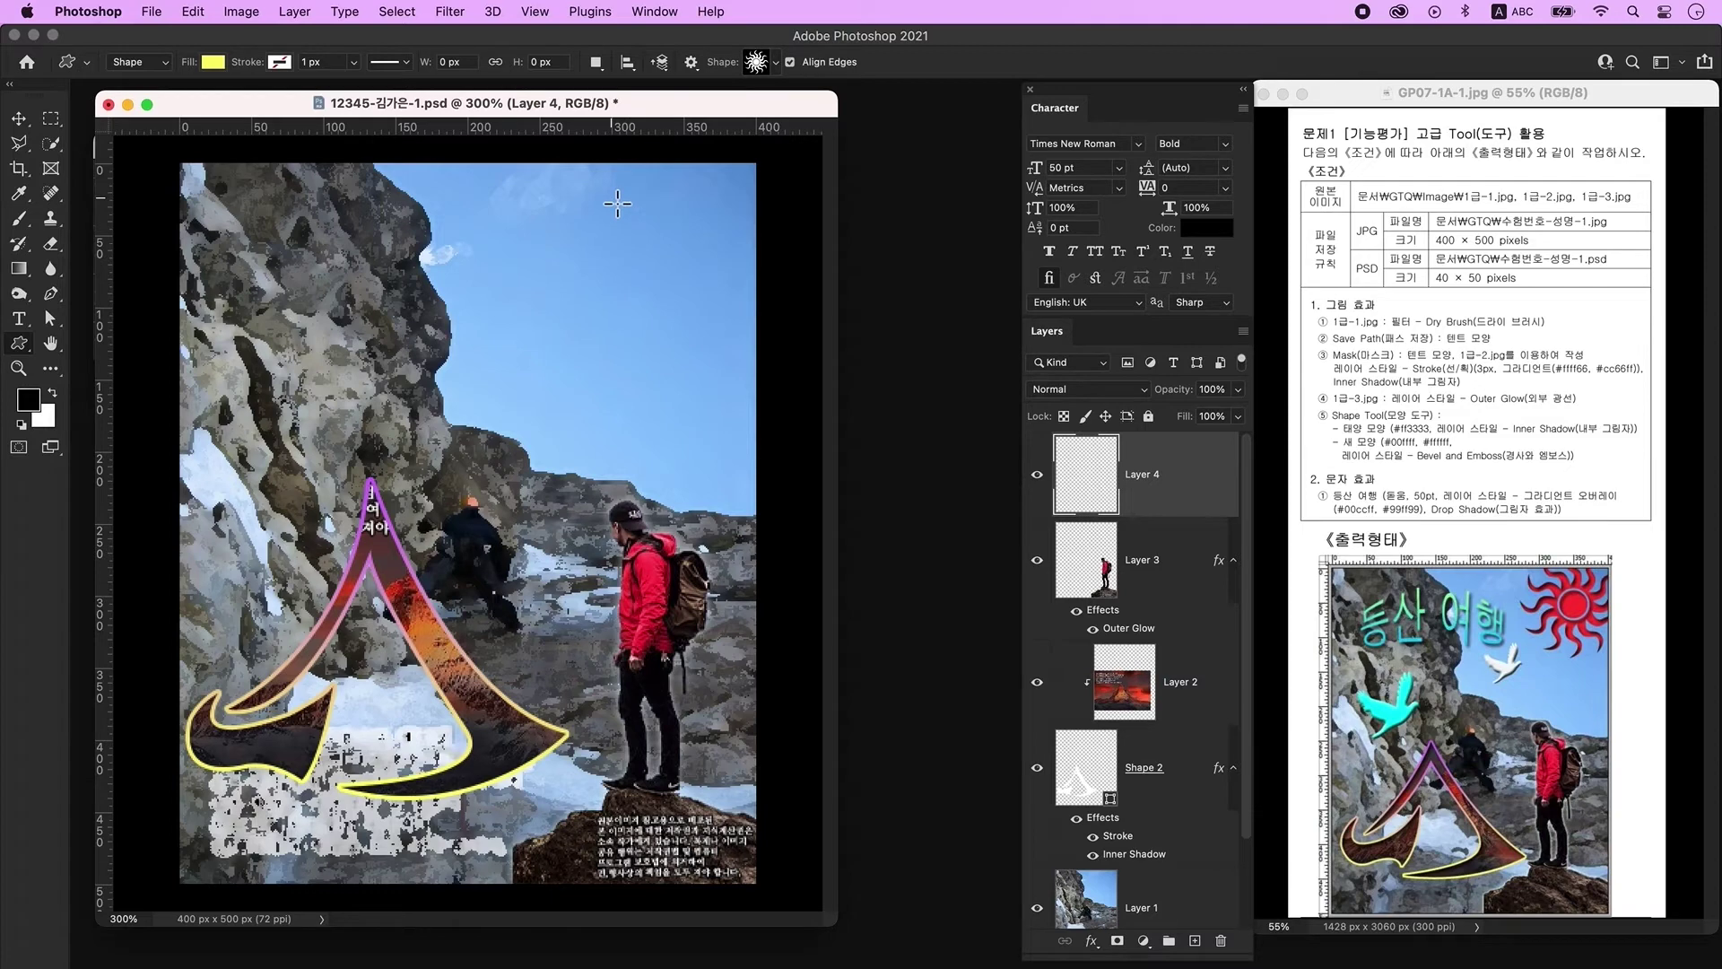
drag(589, 178, 745, 377)
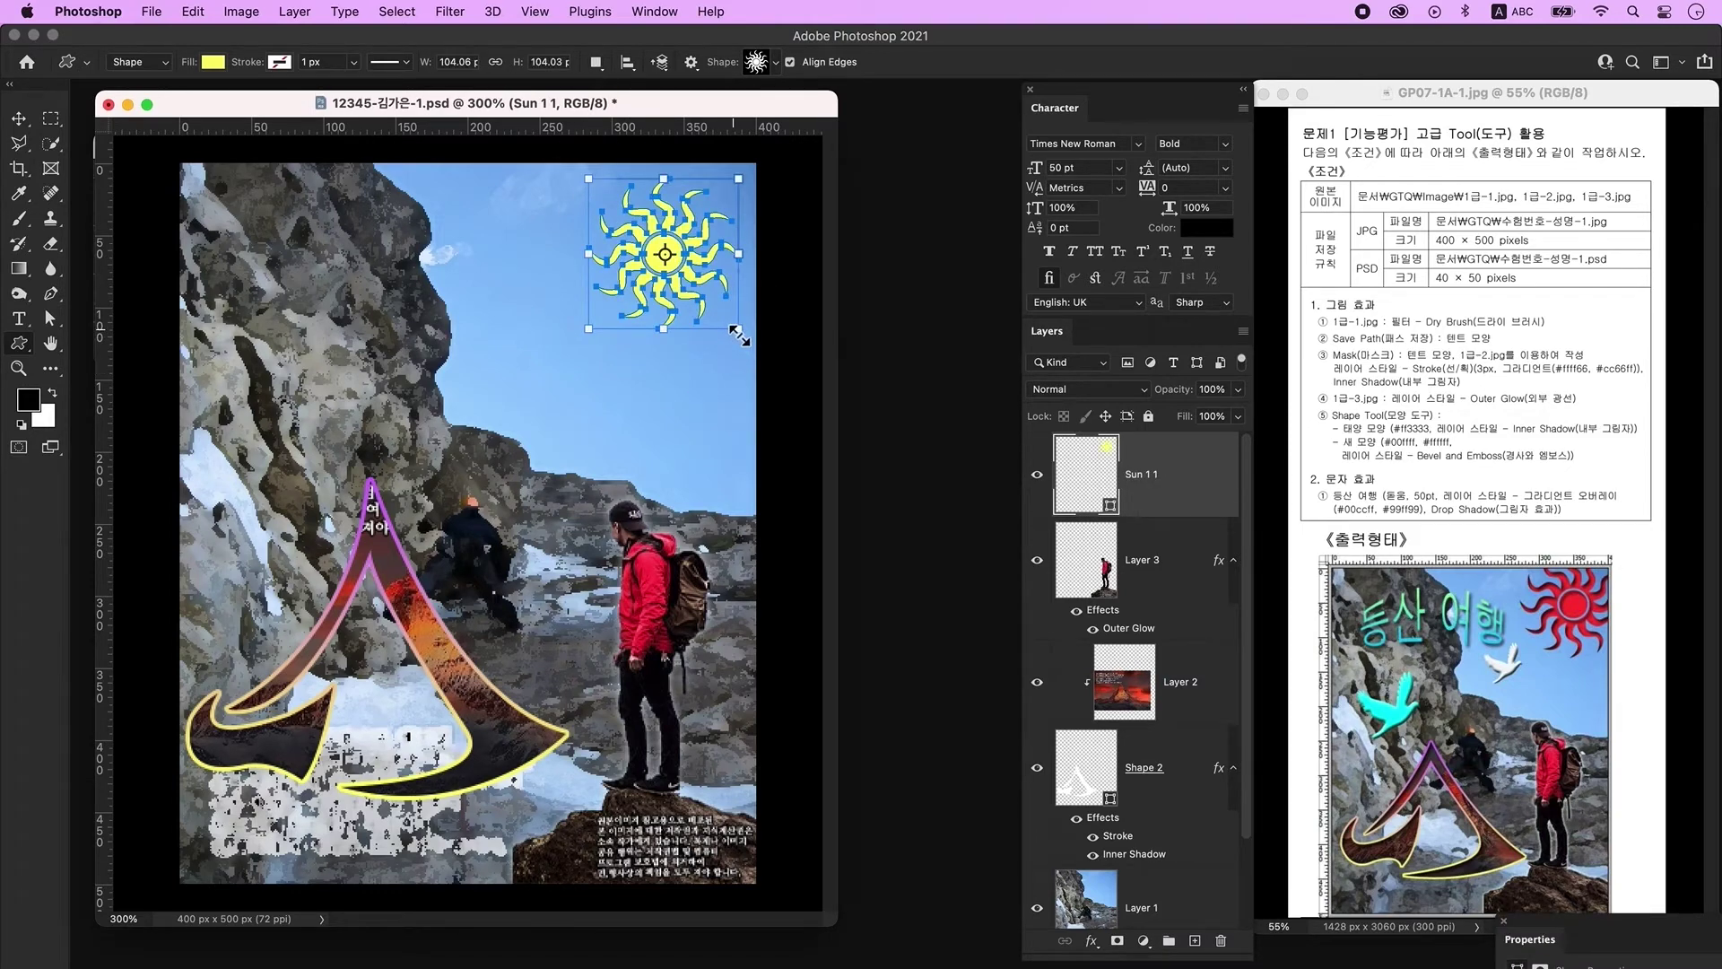
Set the sun shape's fill color to #ff3333 and add an Inner Shadow layer style to it.
double_click(1090, 489)
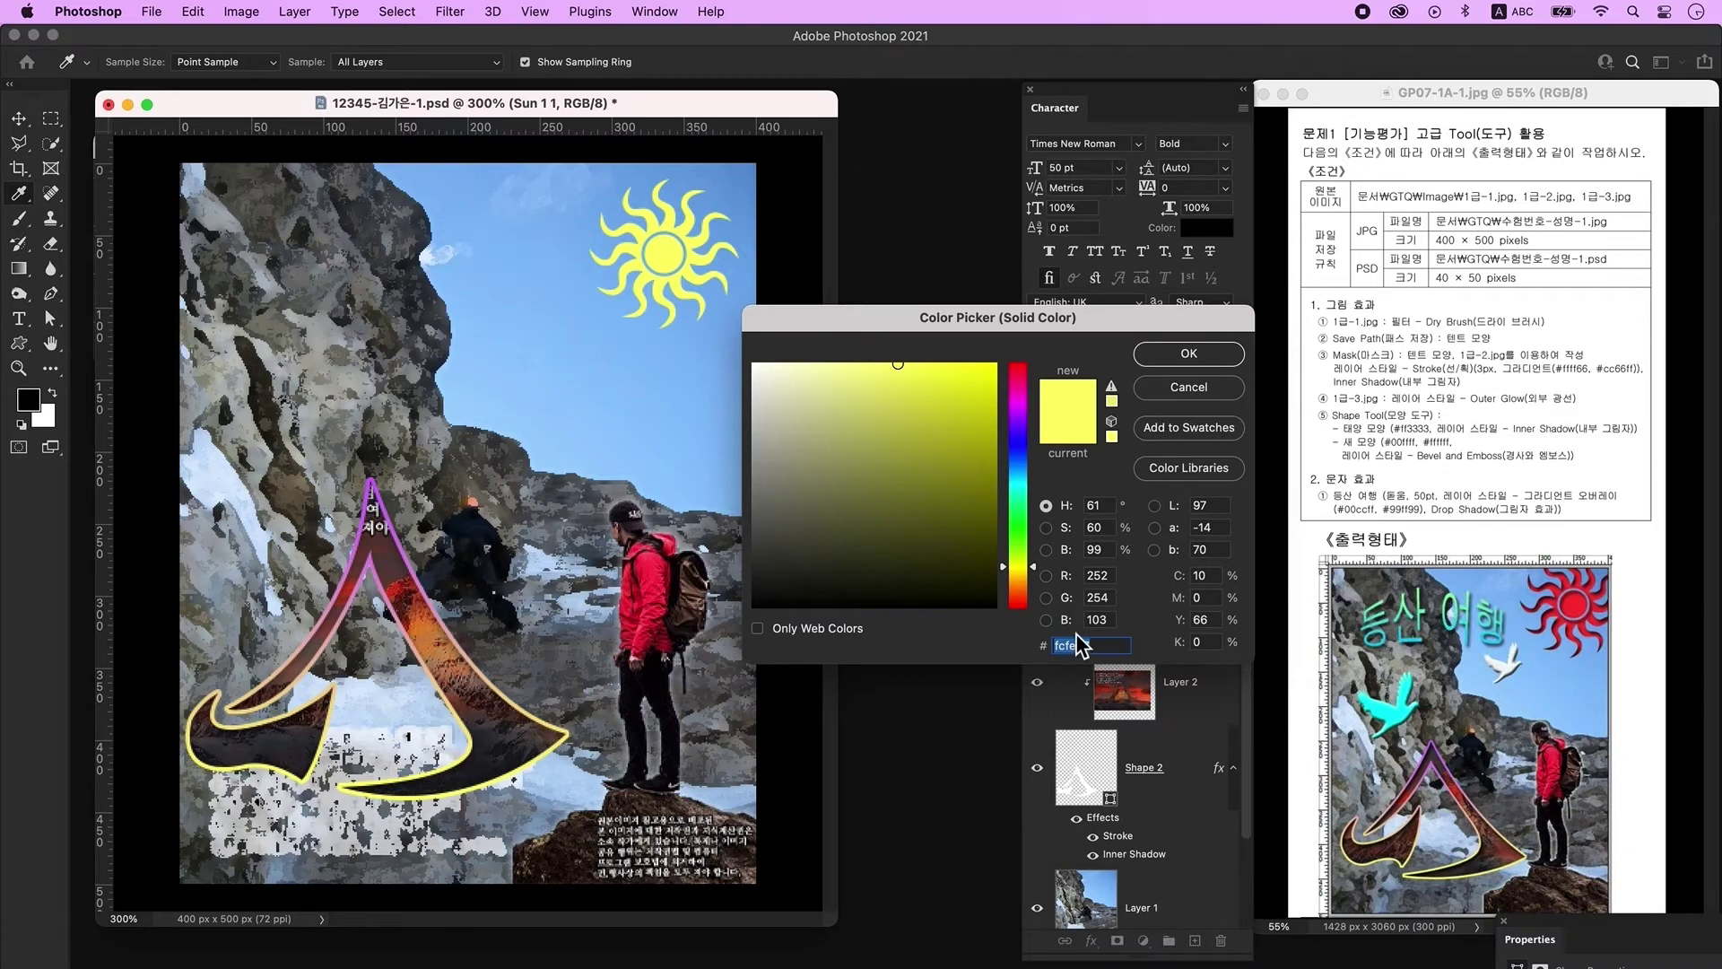
text(ff3333)
key(Return)
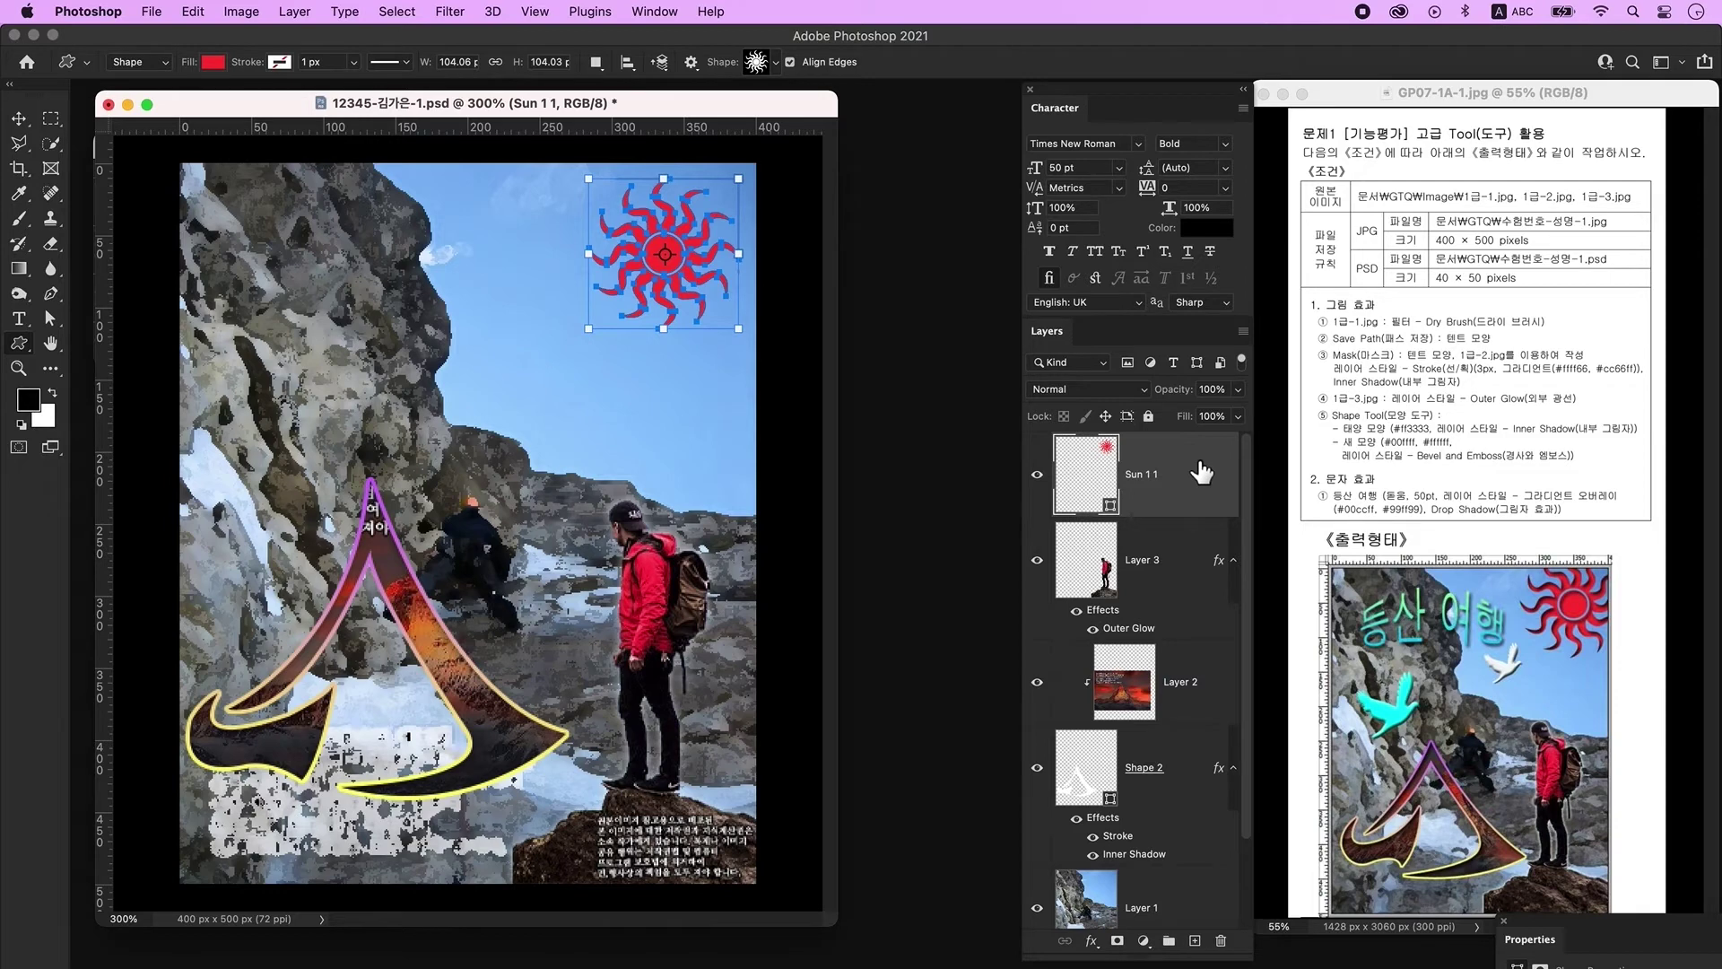
double_click(1202, 473)
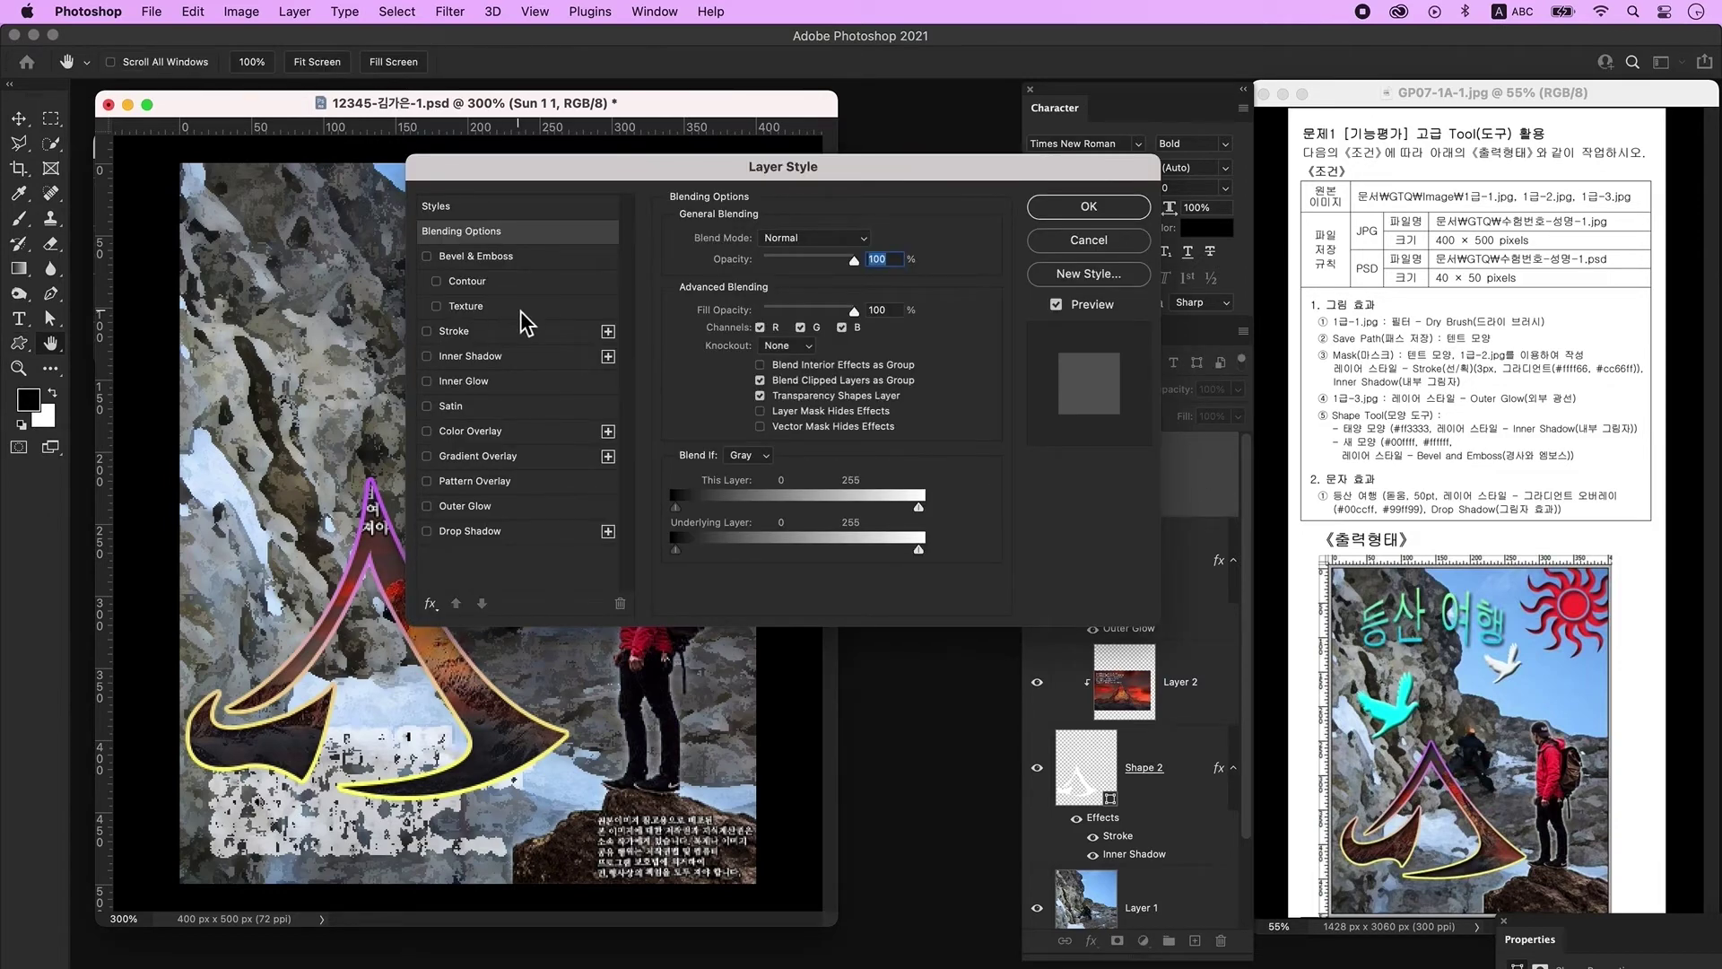
key(Escape)
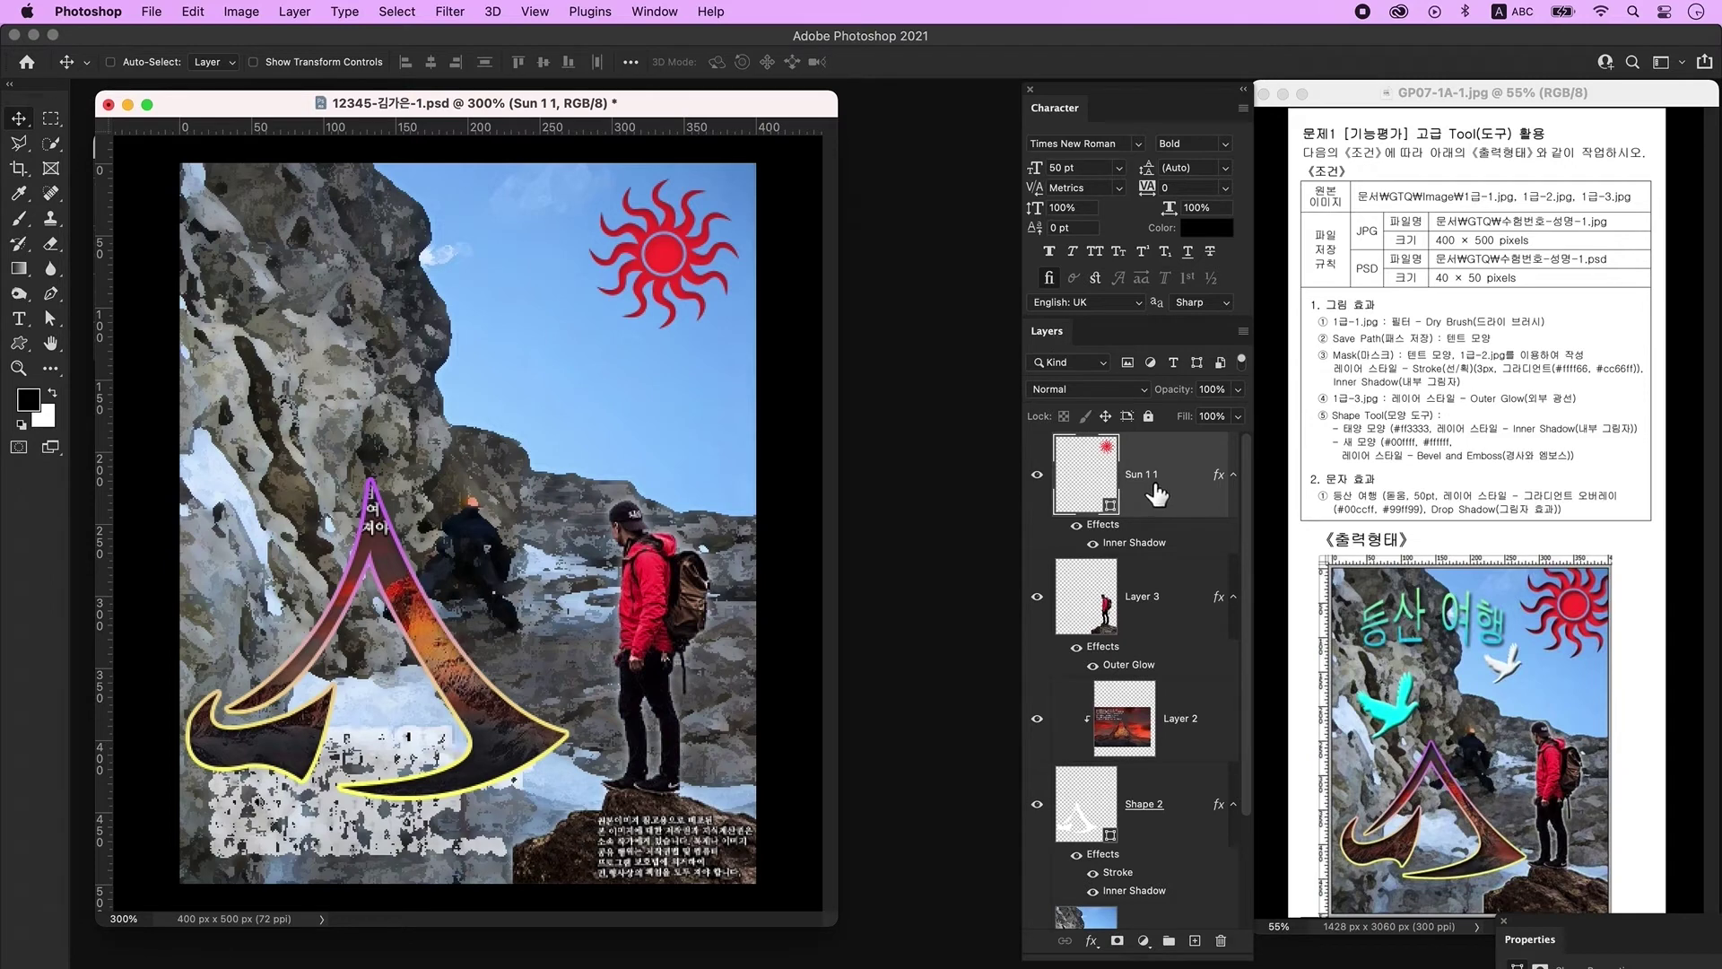
On a new layer, draw a bird custom shape about 85 × 72 px on the cliff above the tent shape.
click(1195, 941)
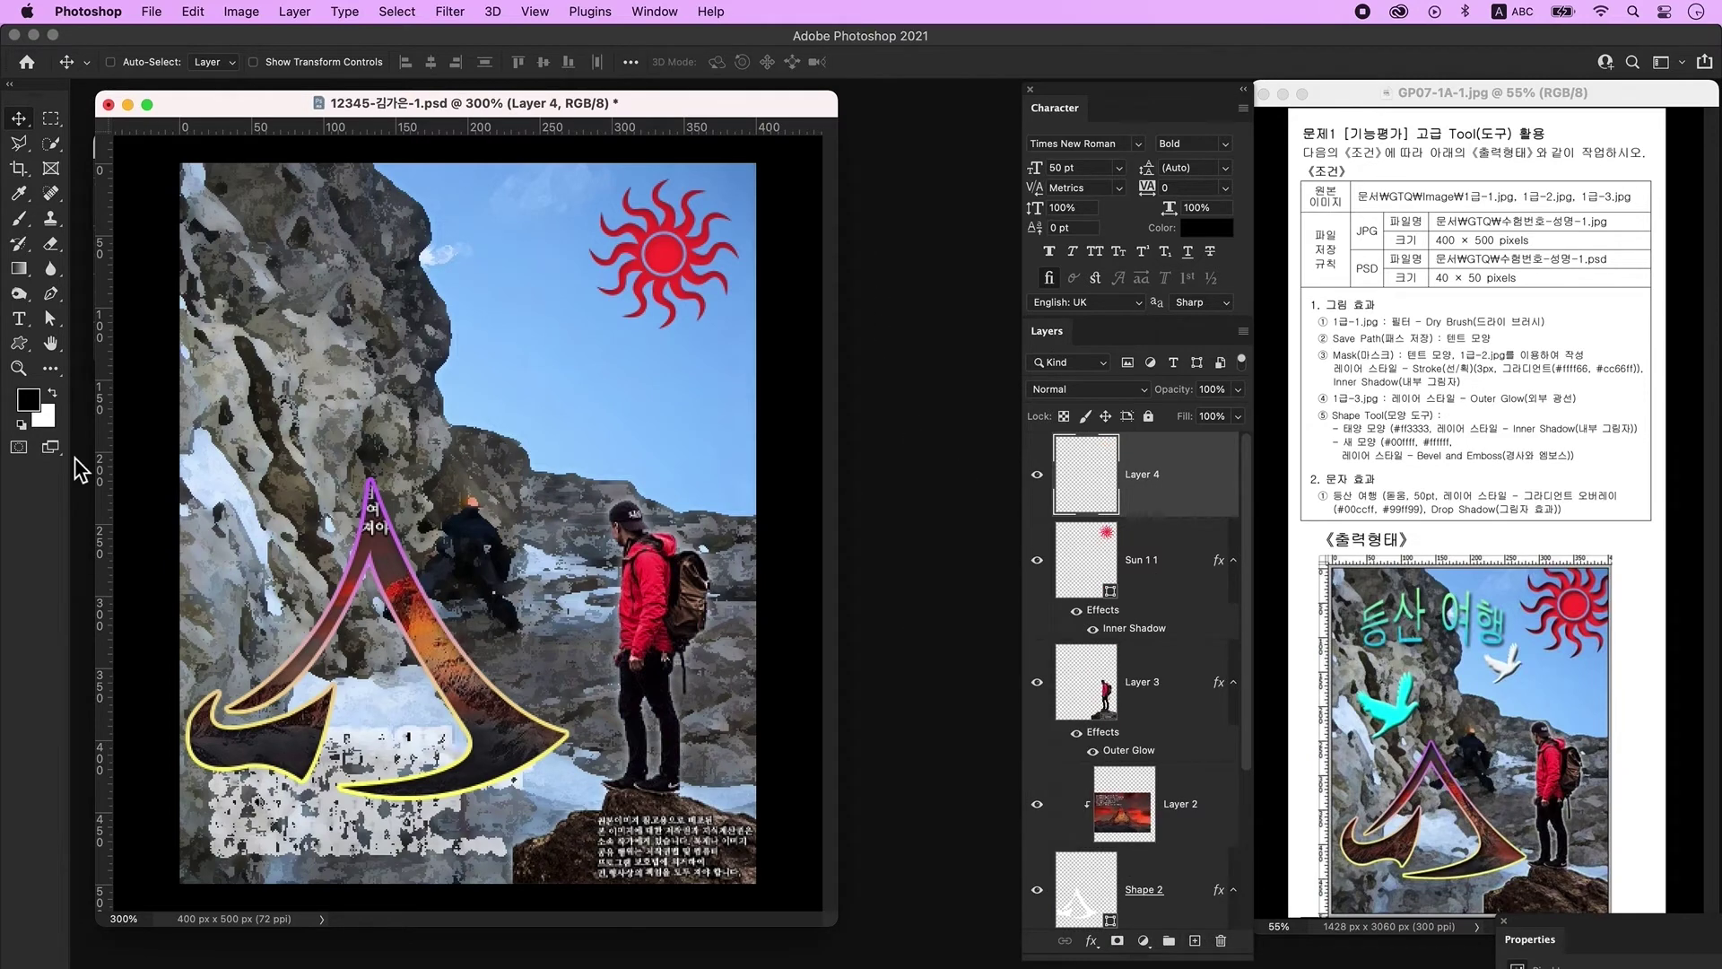
click(19, 347)
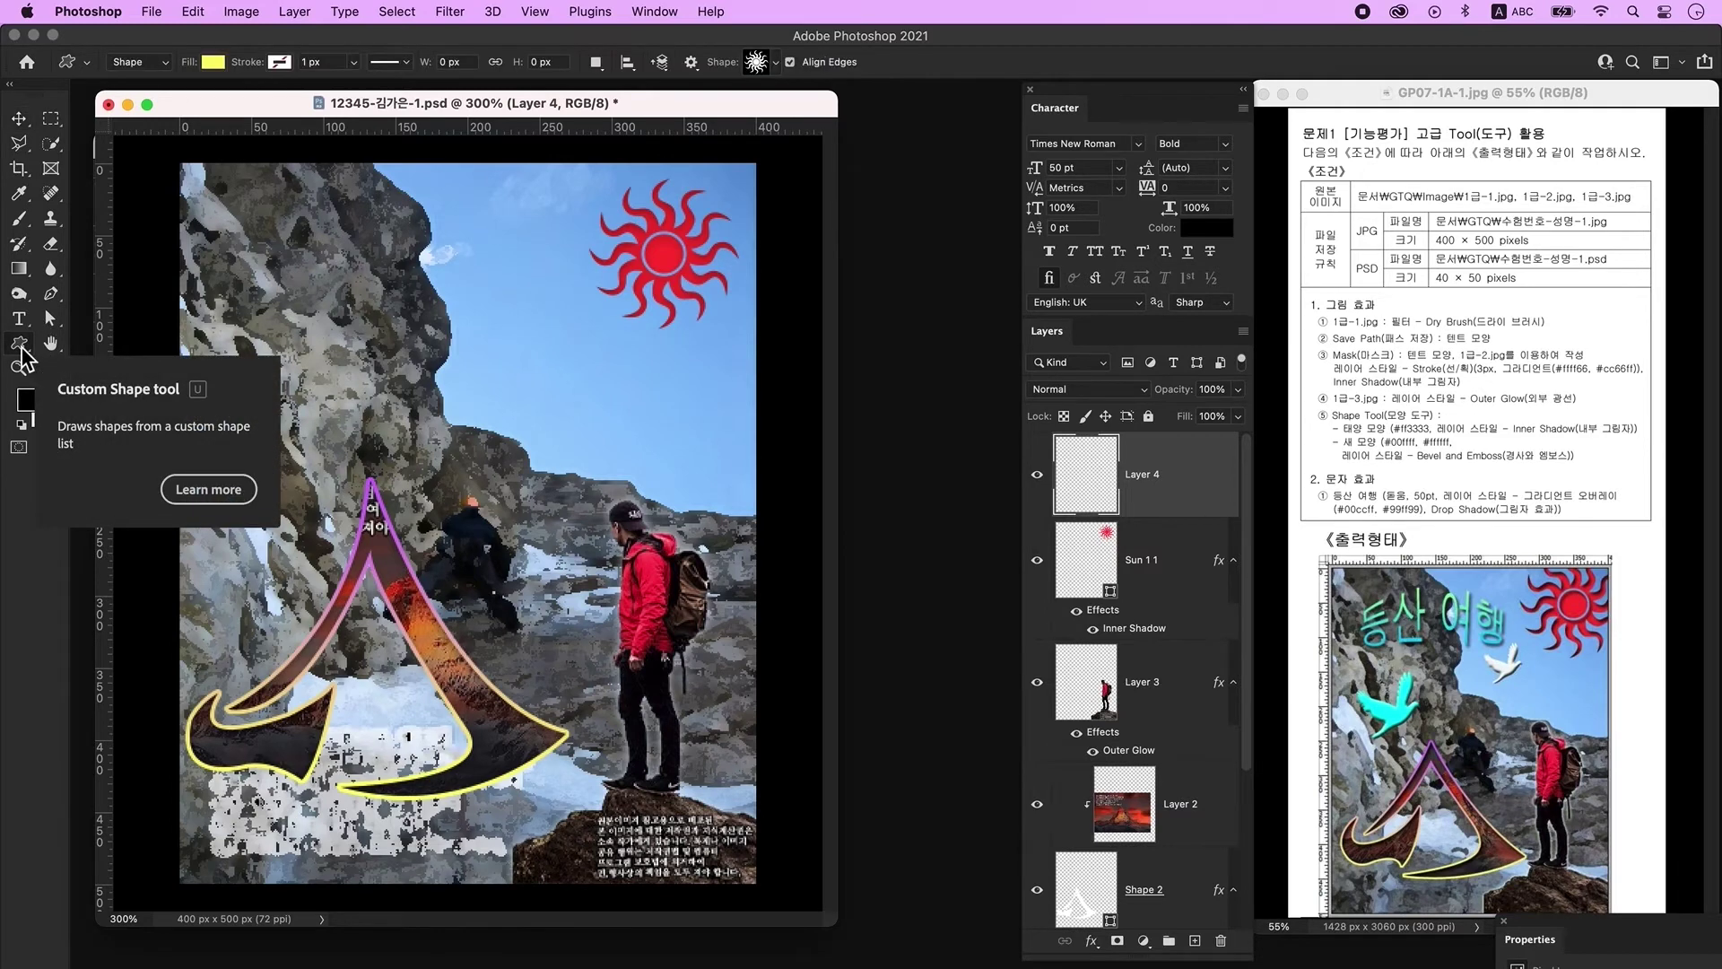
click(767, 67)
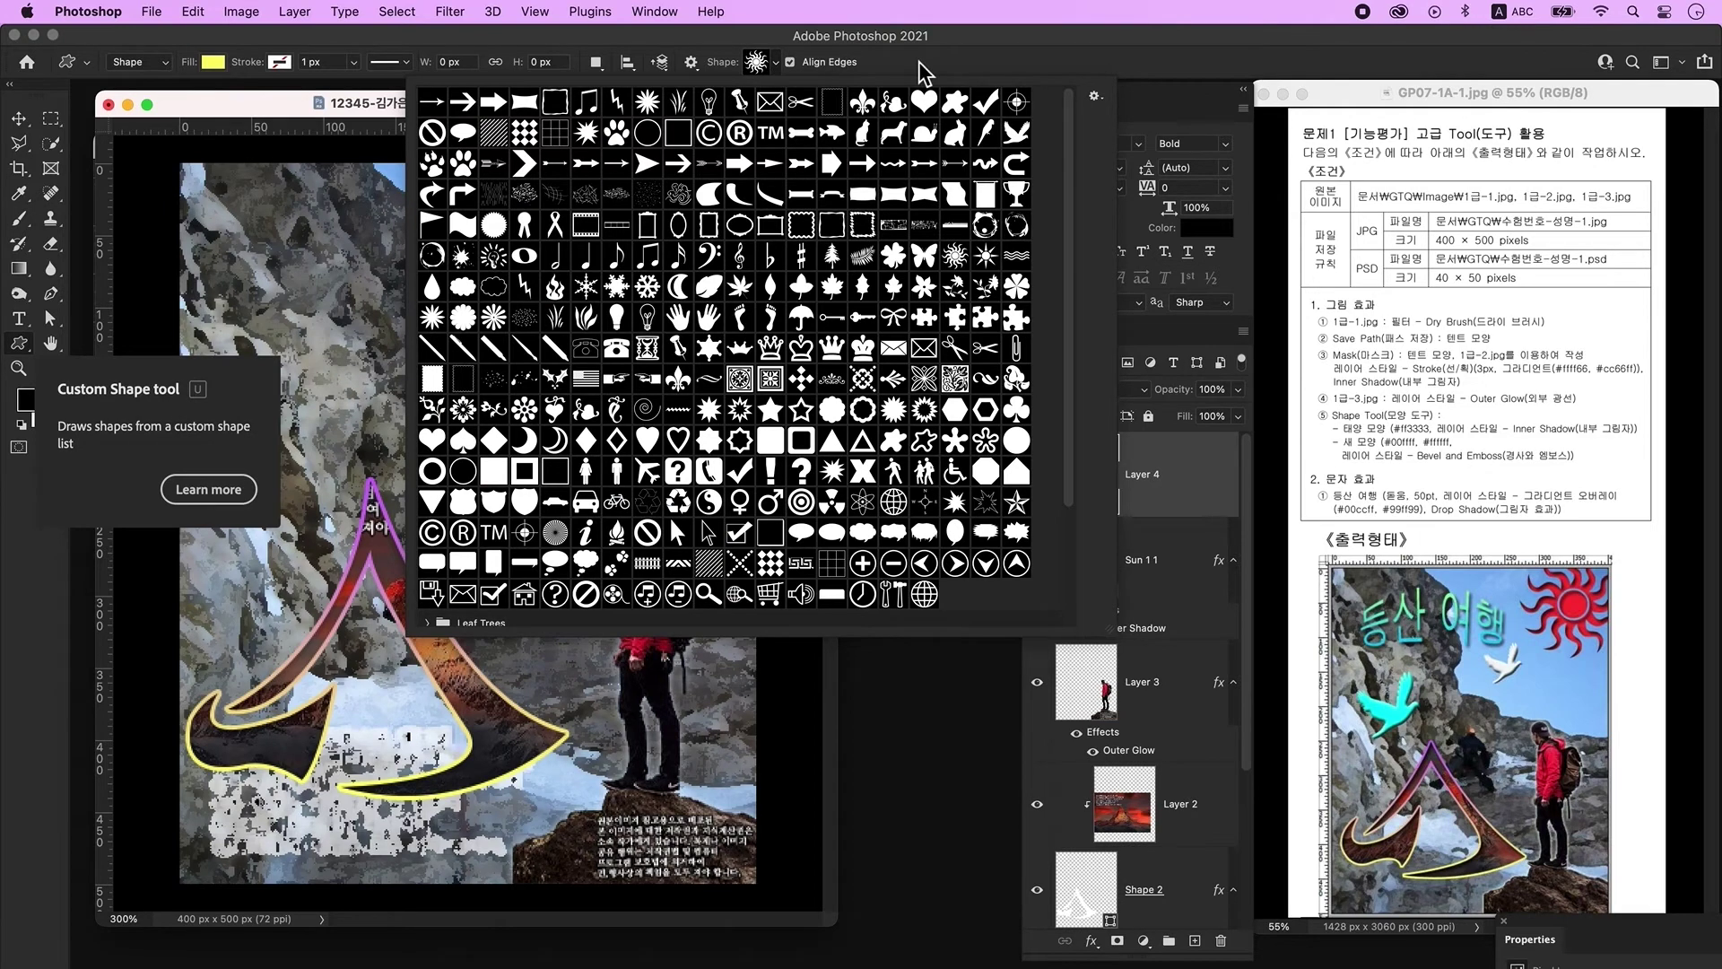
double_click(1017, 133)
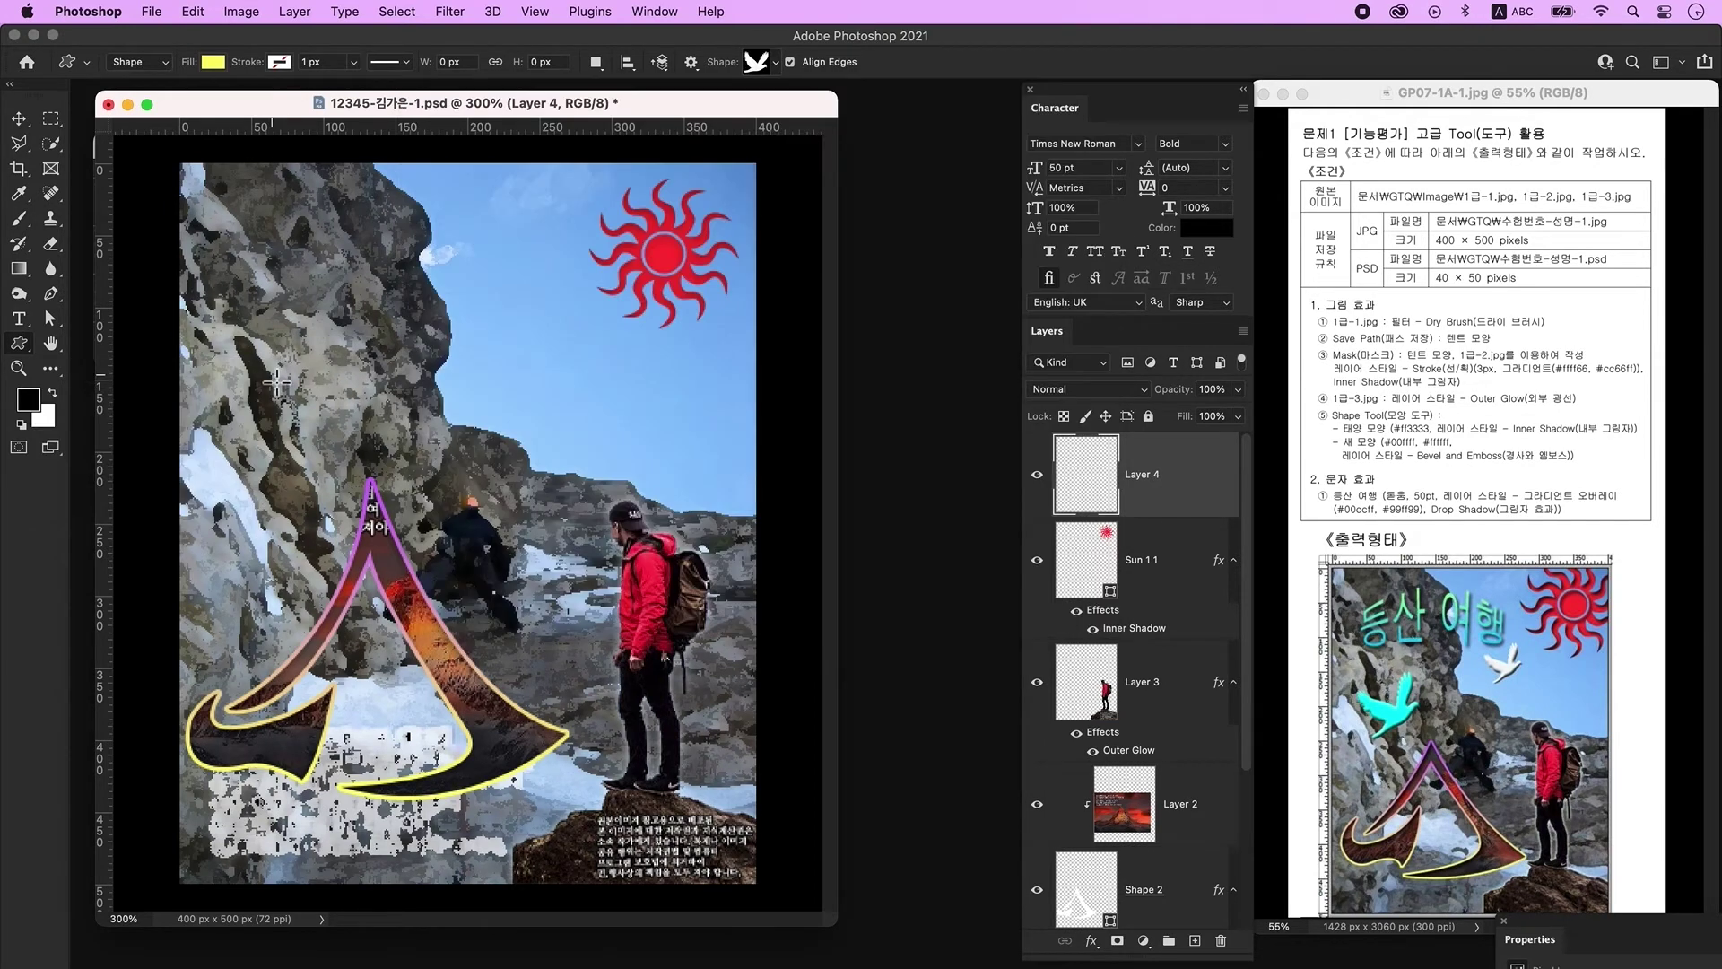
drag(217, 357, 430, 484)
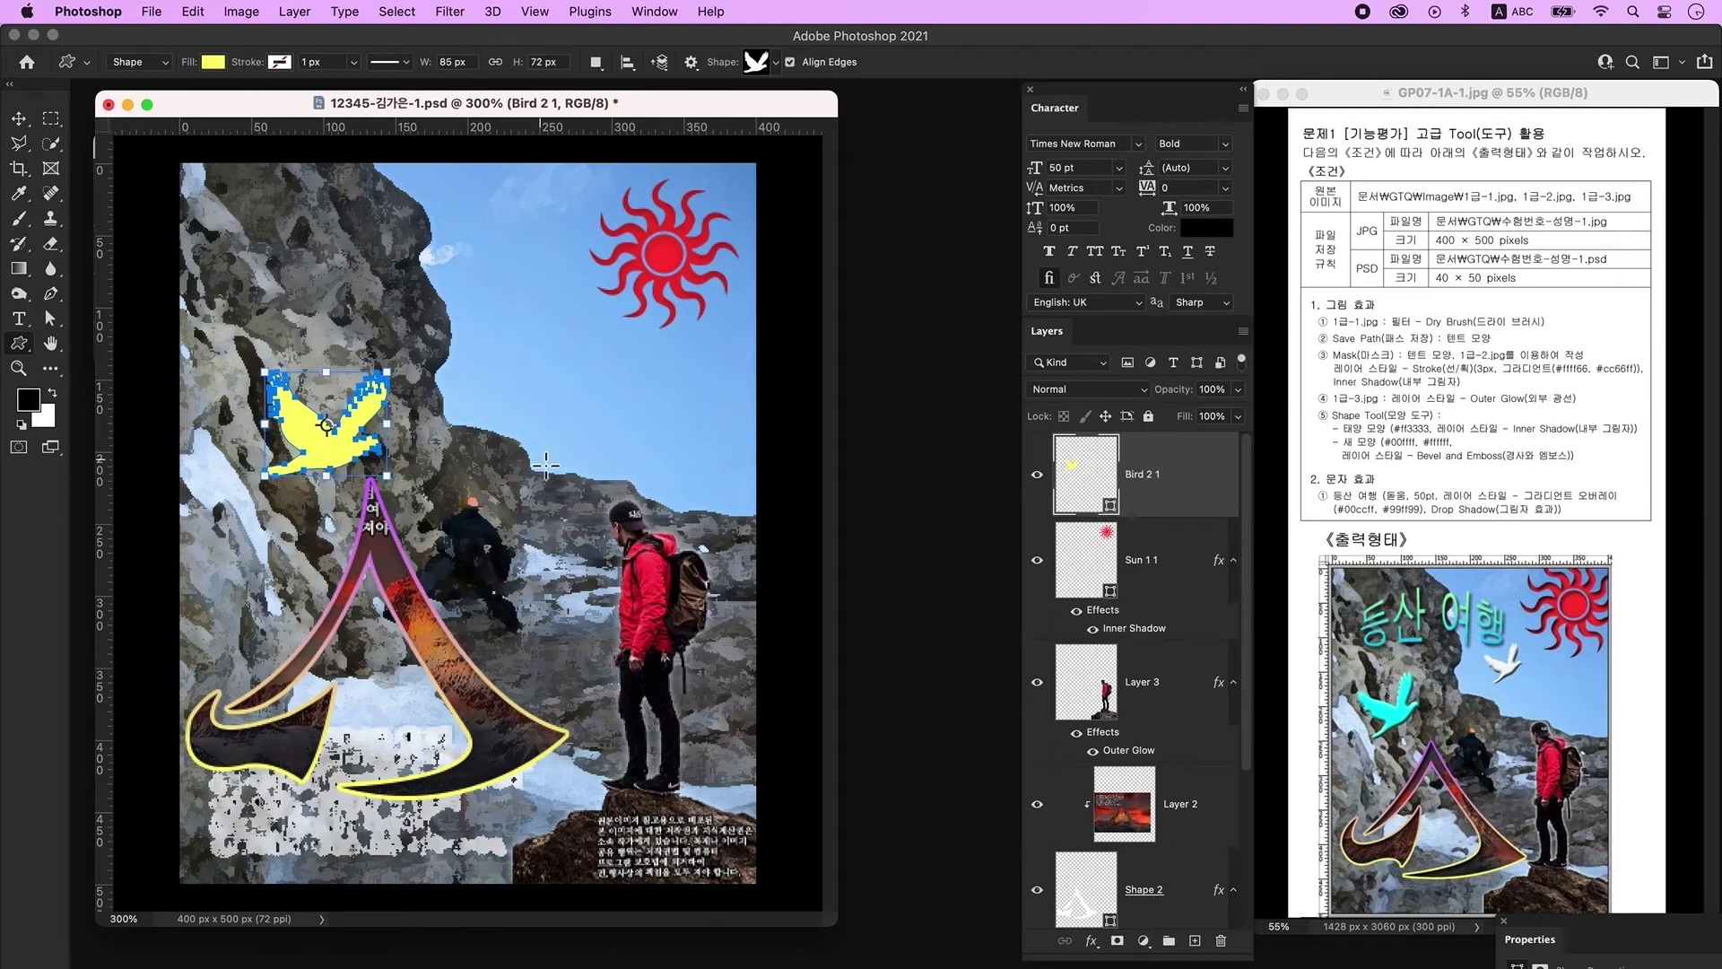
Set the bird shape's fill color to #00ffff and add a Bevel & Emboss layer style to it.
double_click(1083, 475)
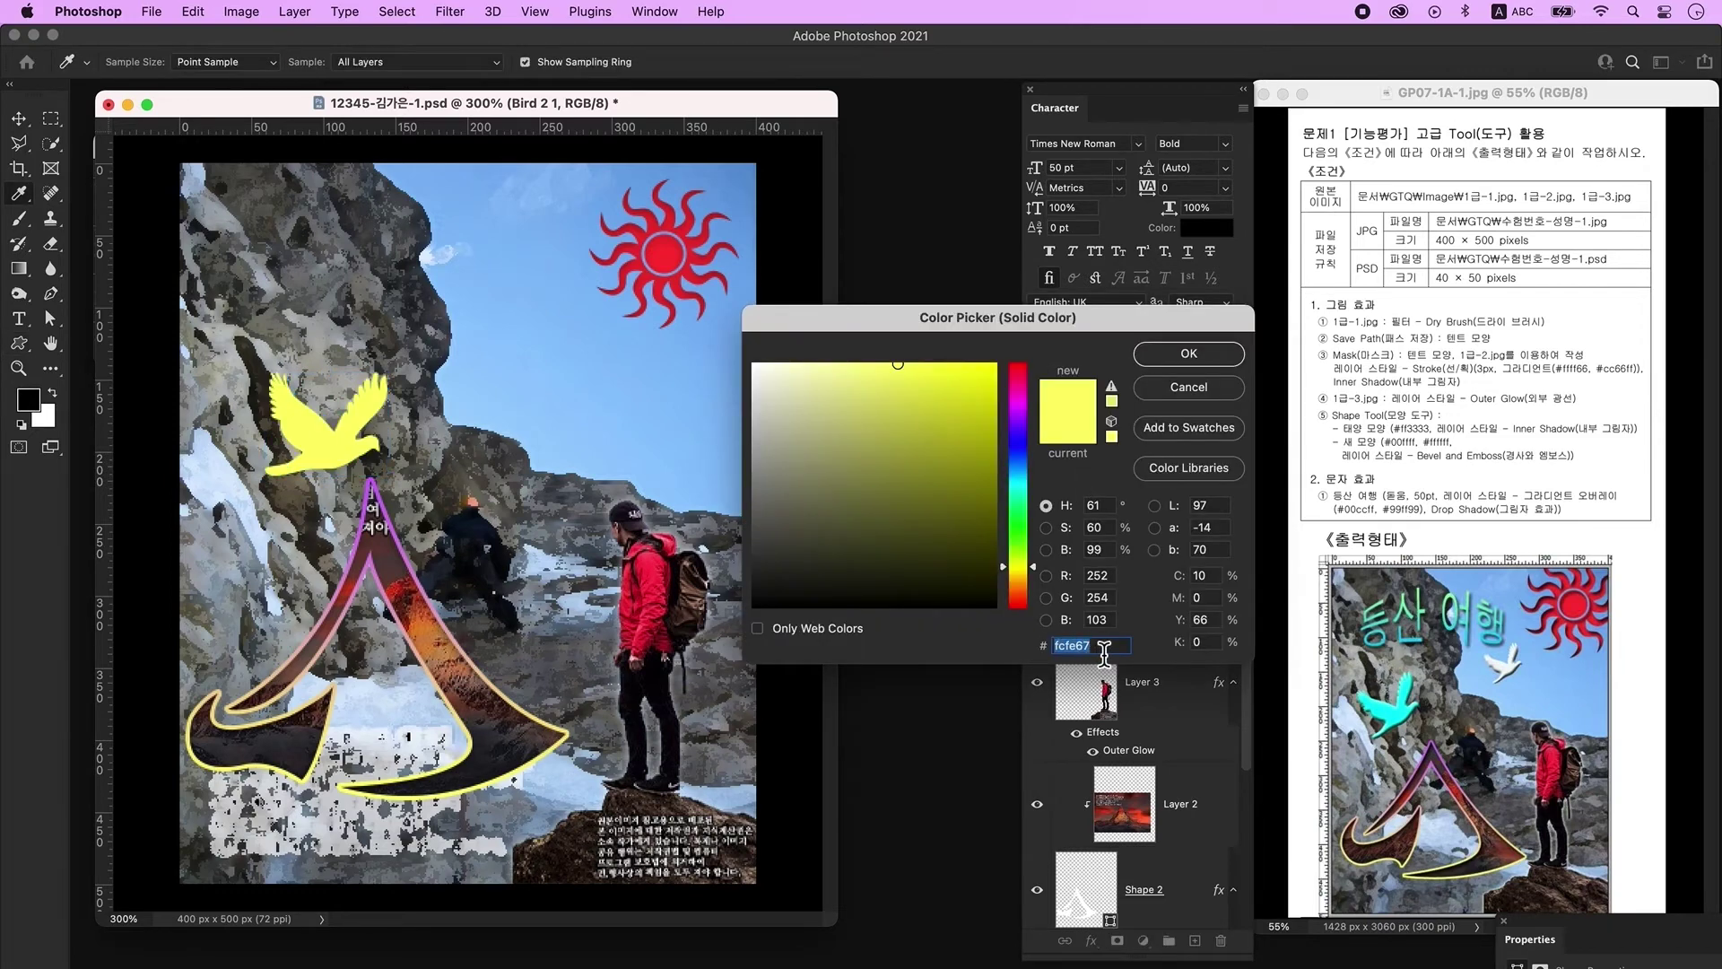
key(BackSpace)
text(00ffff)
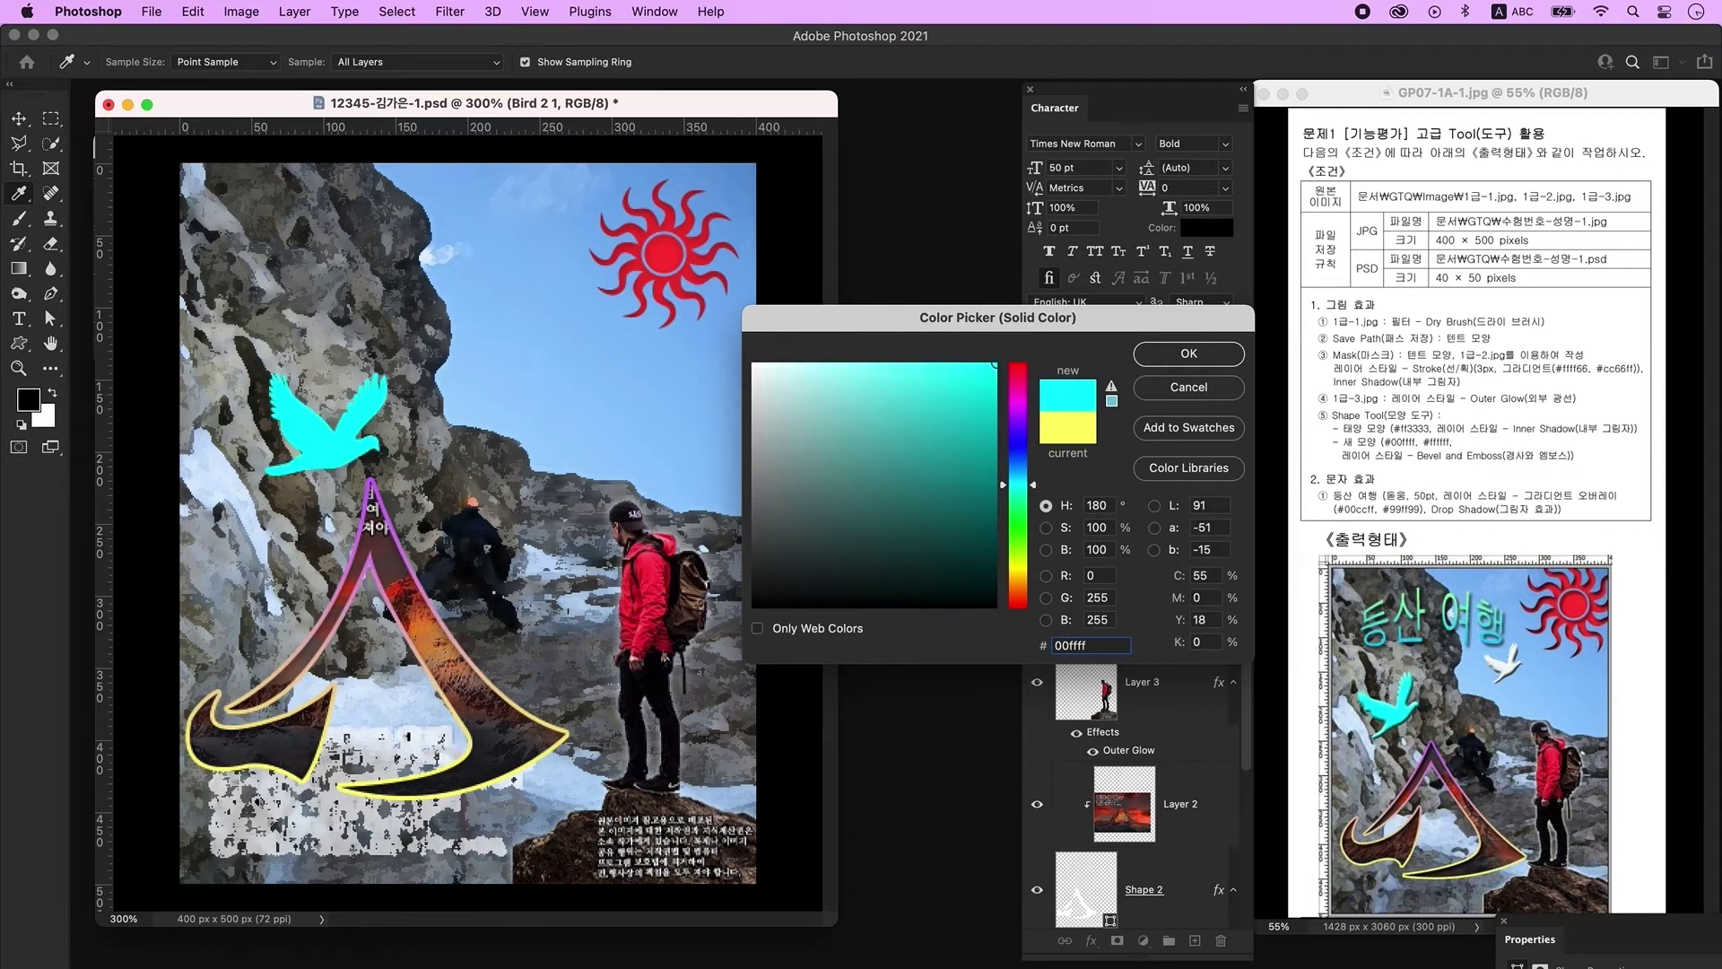
click(1186, 353)
double_click(1202, 482)
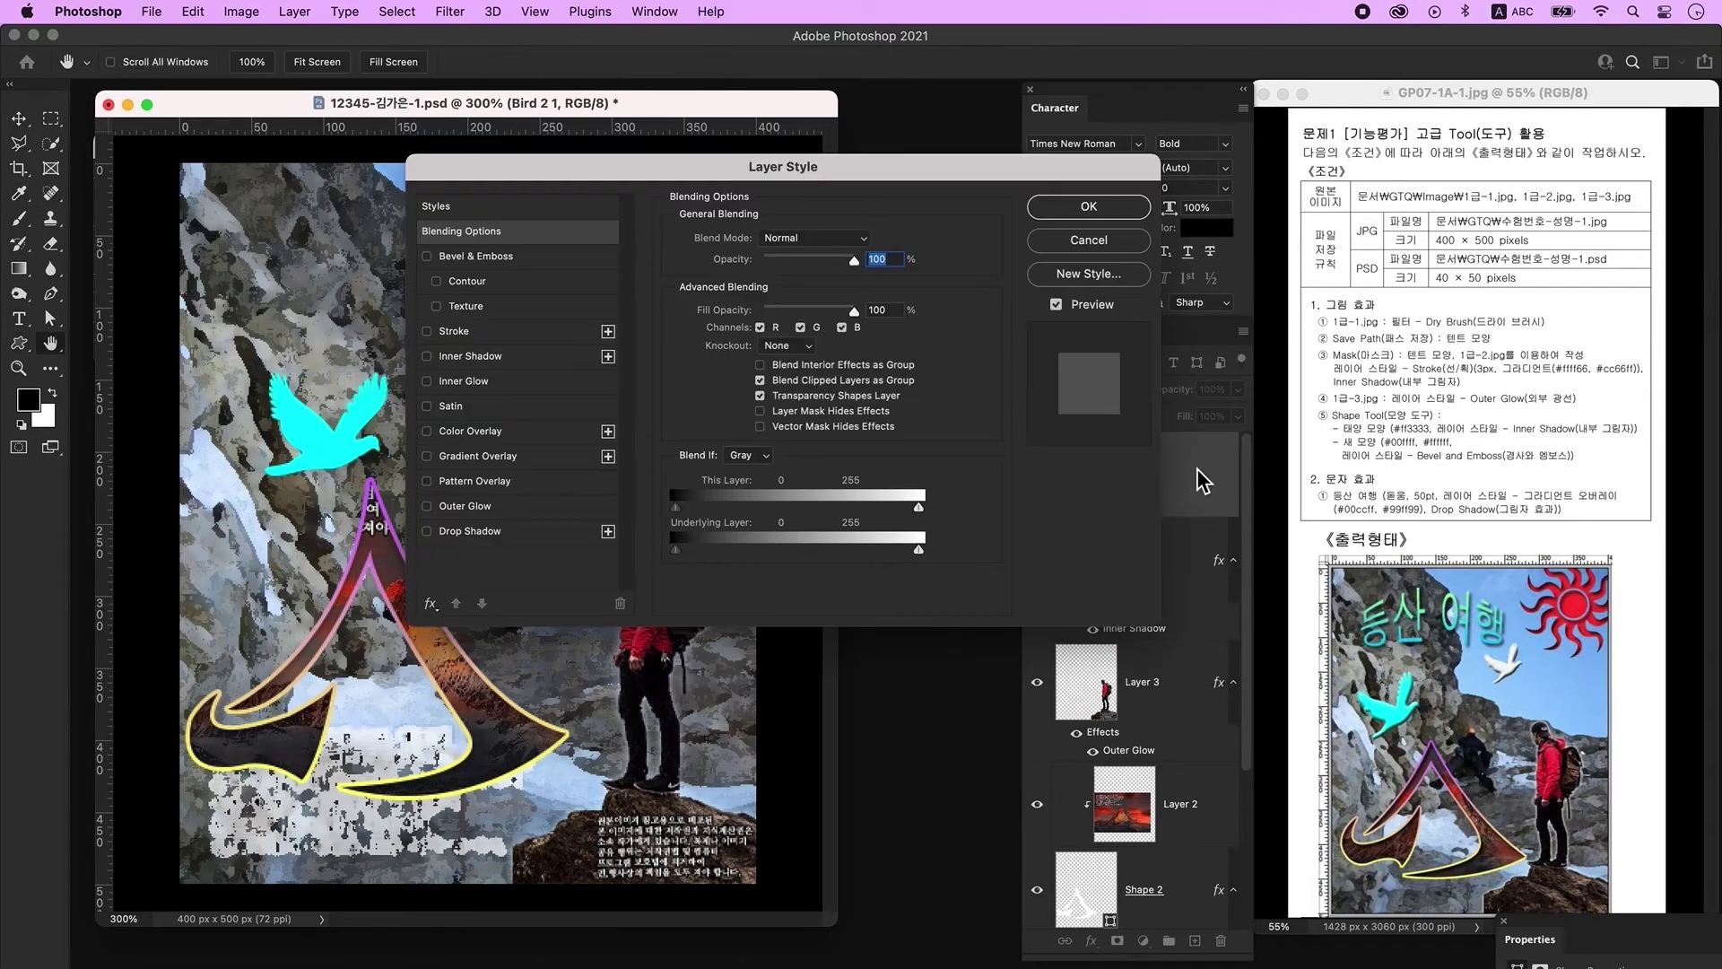
click(481, 260)
click(1093, 208)
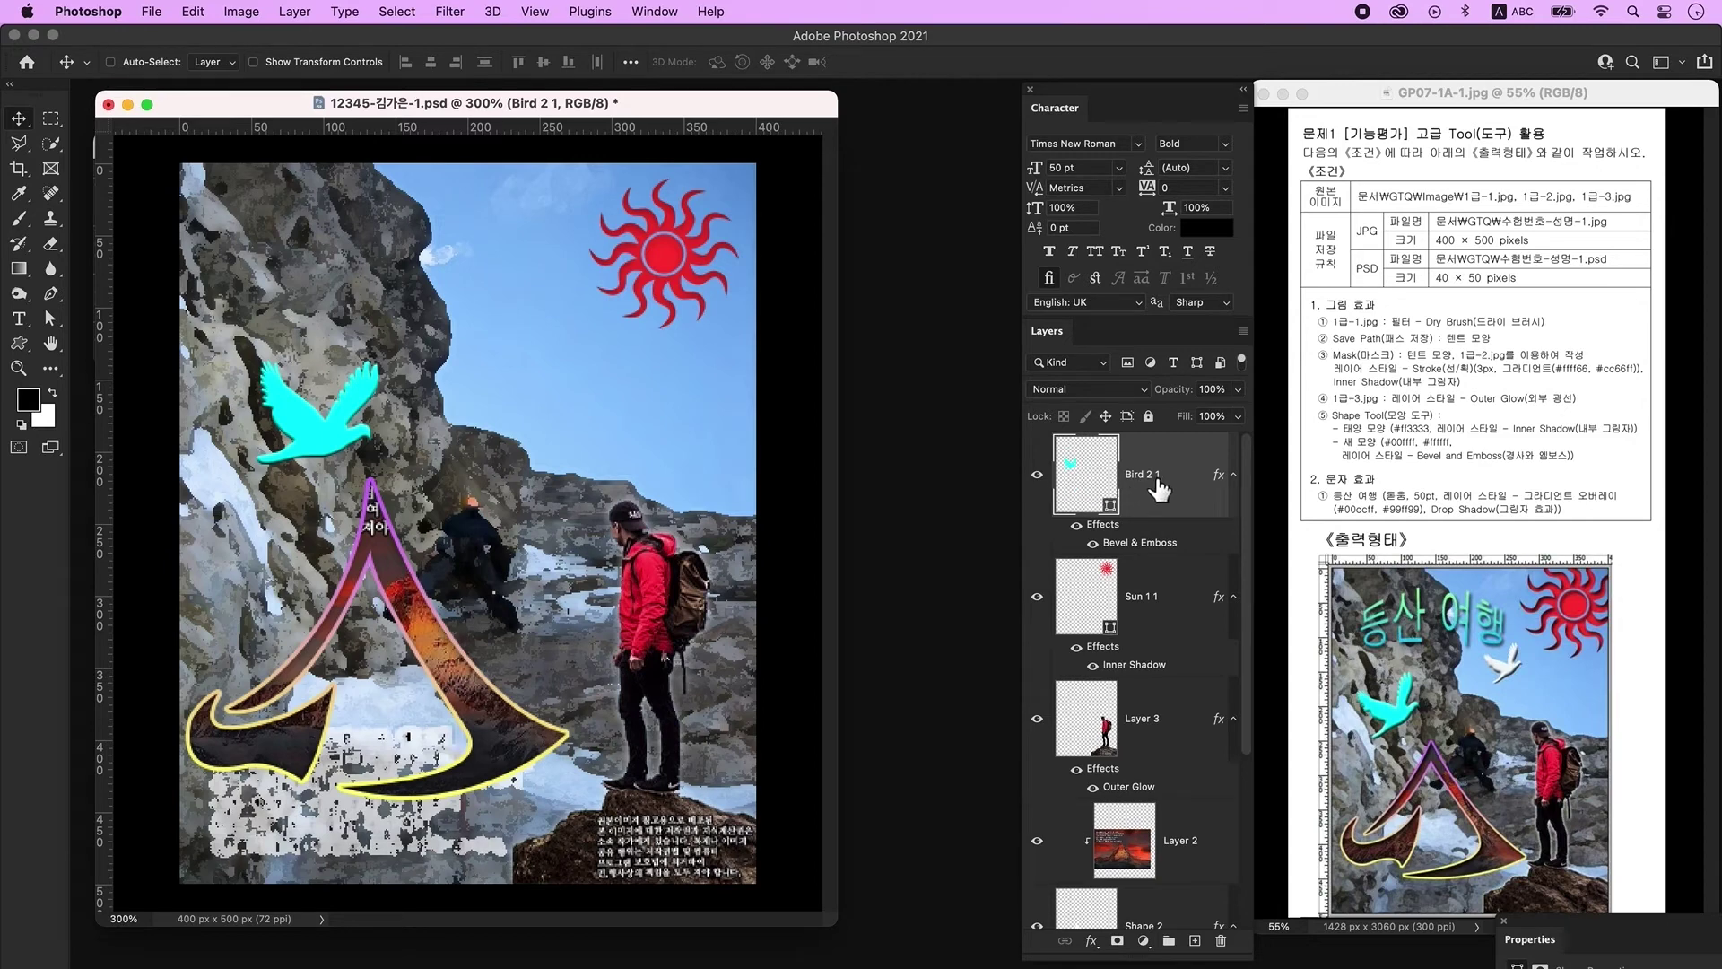
Duplicate the bird at about 52% scale into the sky beside the cliff and fill the copy with white (#ffffff).
key(ctrl+j)
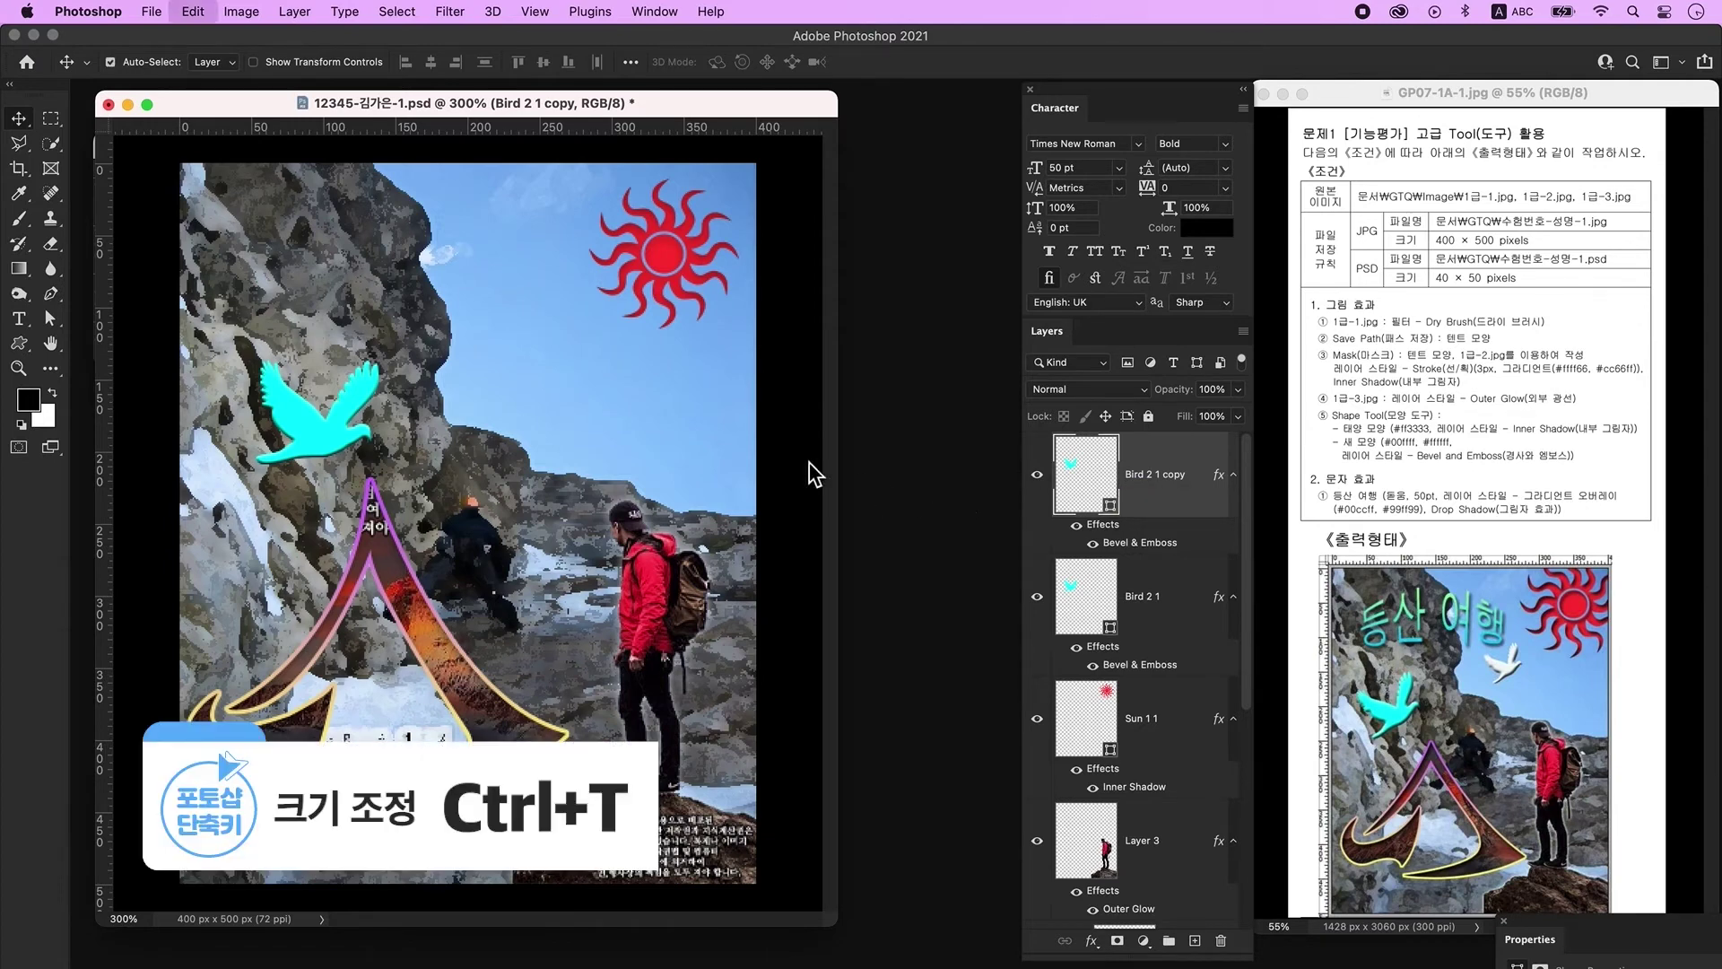
key(ctrl+t)
drag(344, 428, 553, 391)
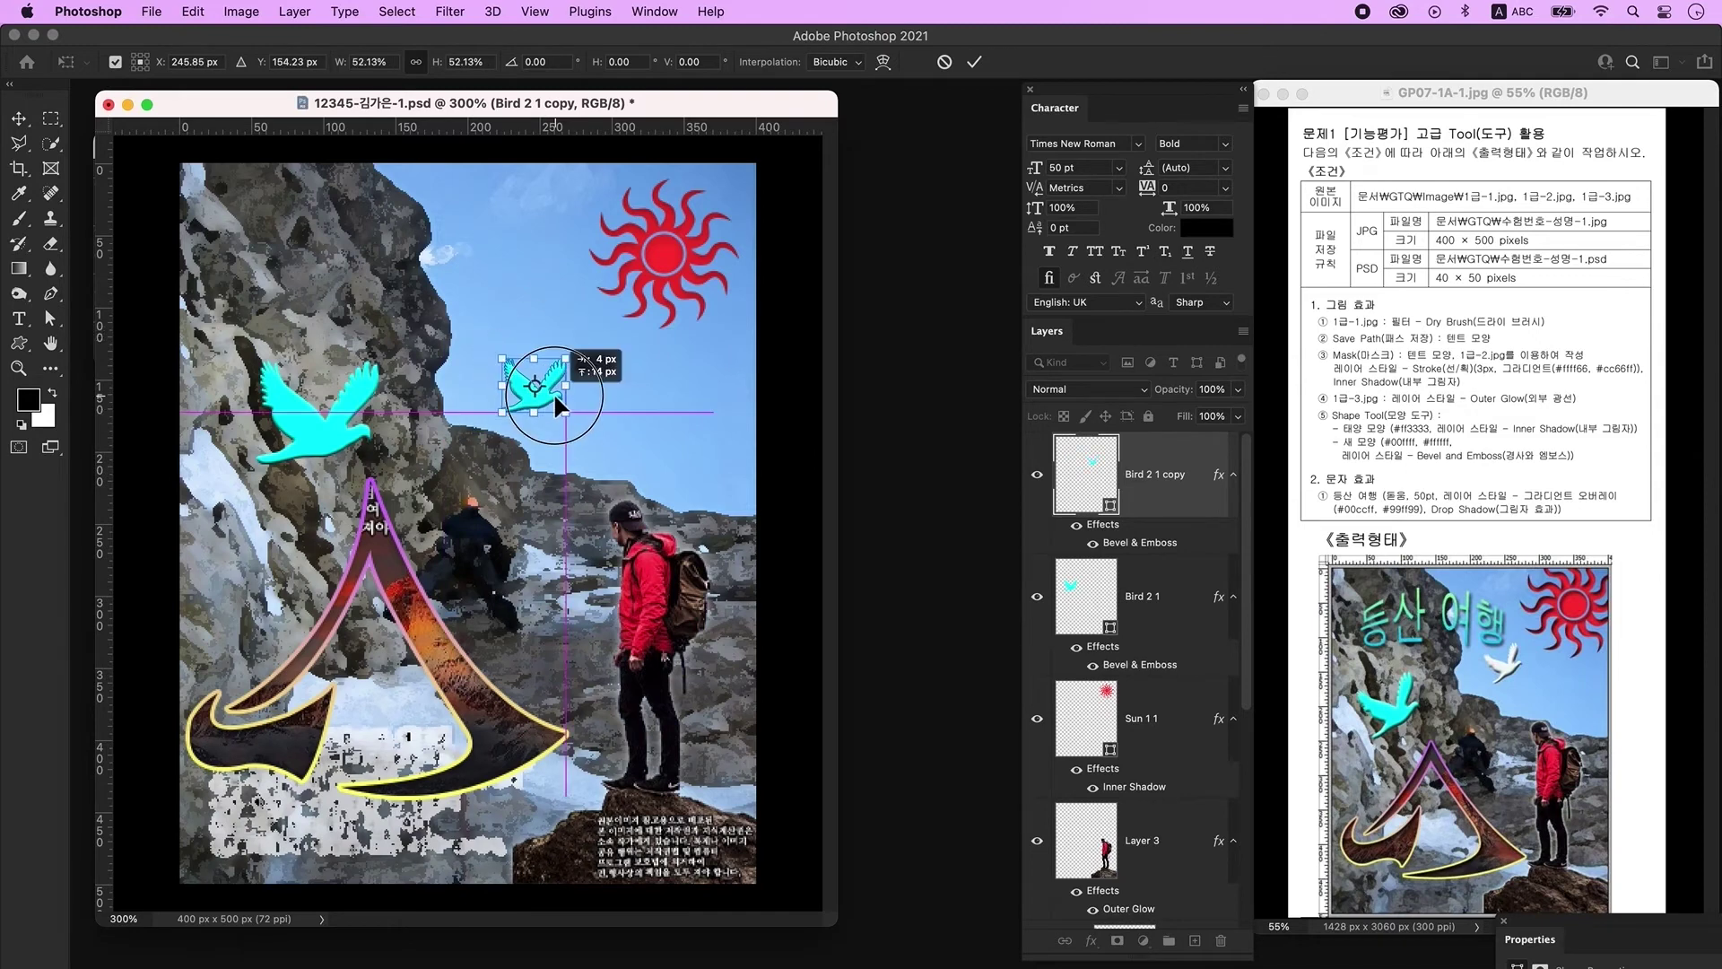
key(Return)
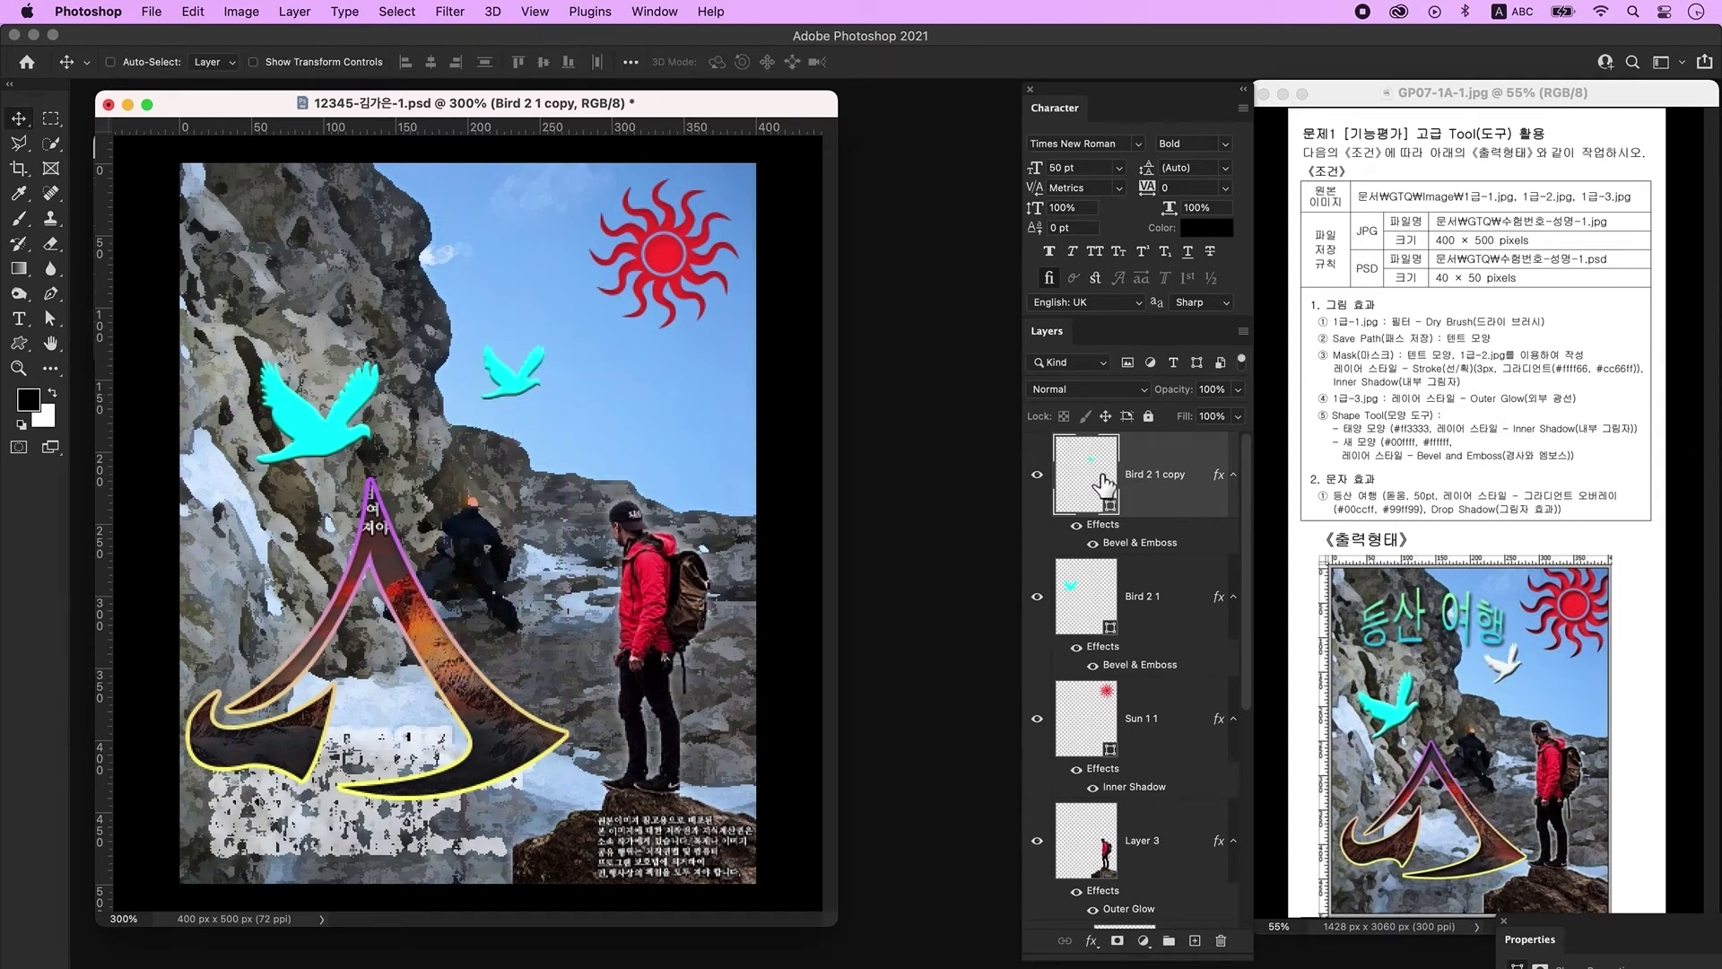
double_click(1096, 480)
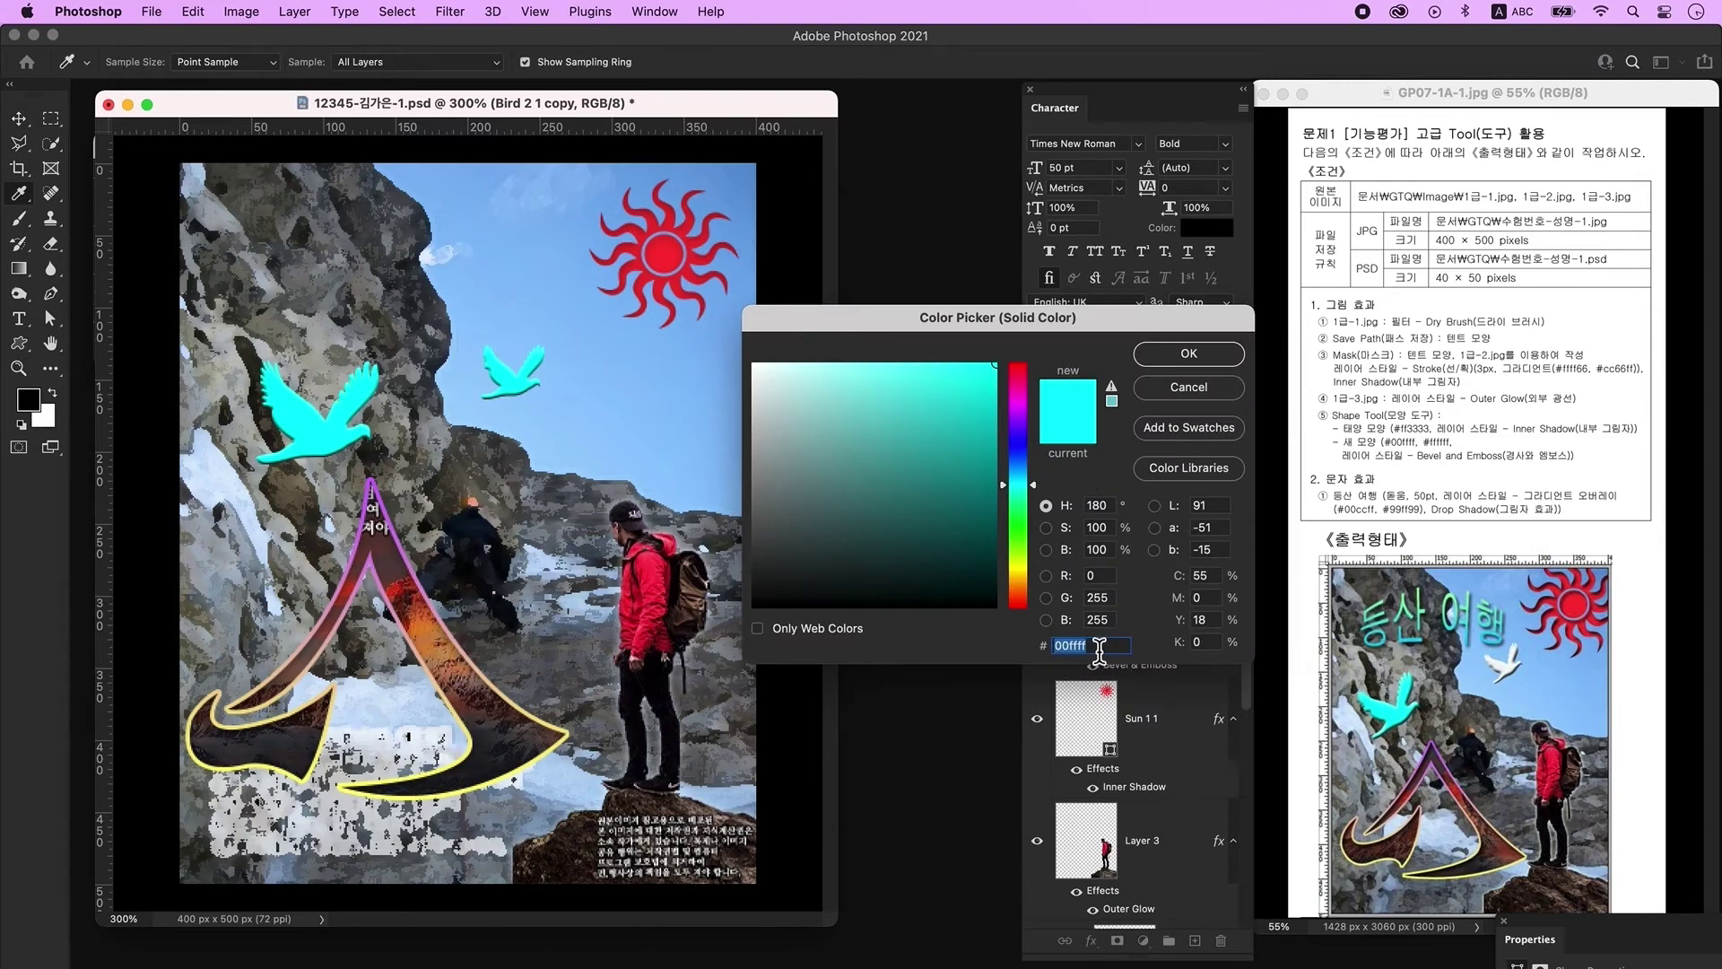
key(Return)
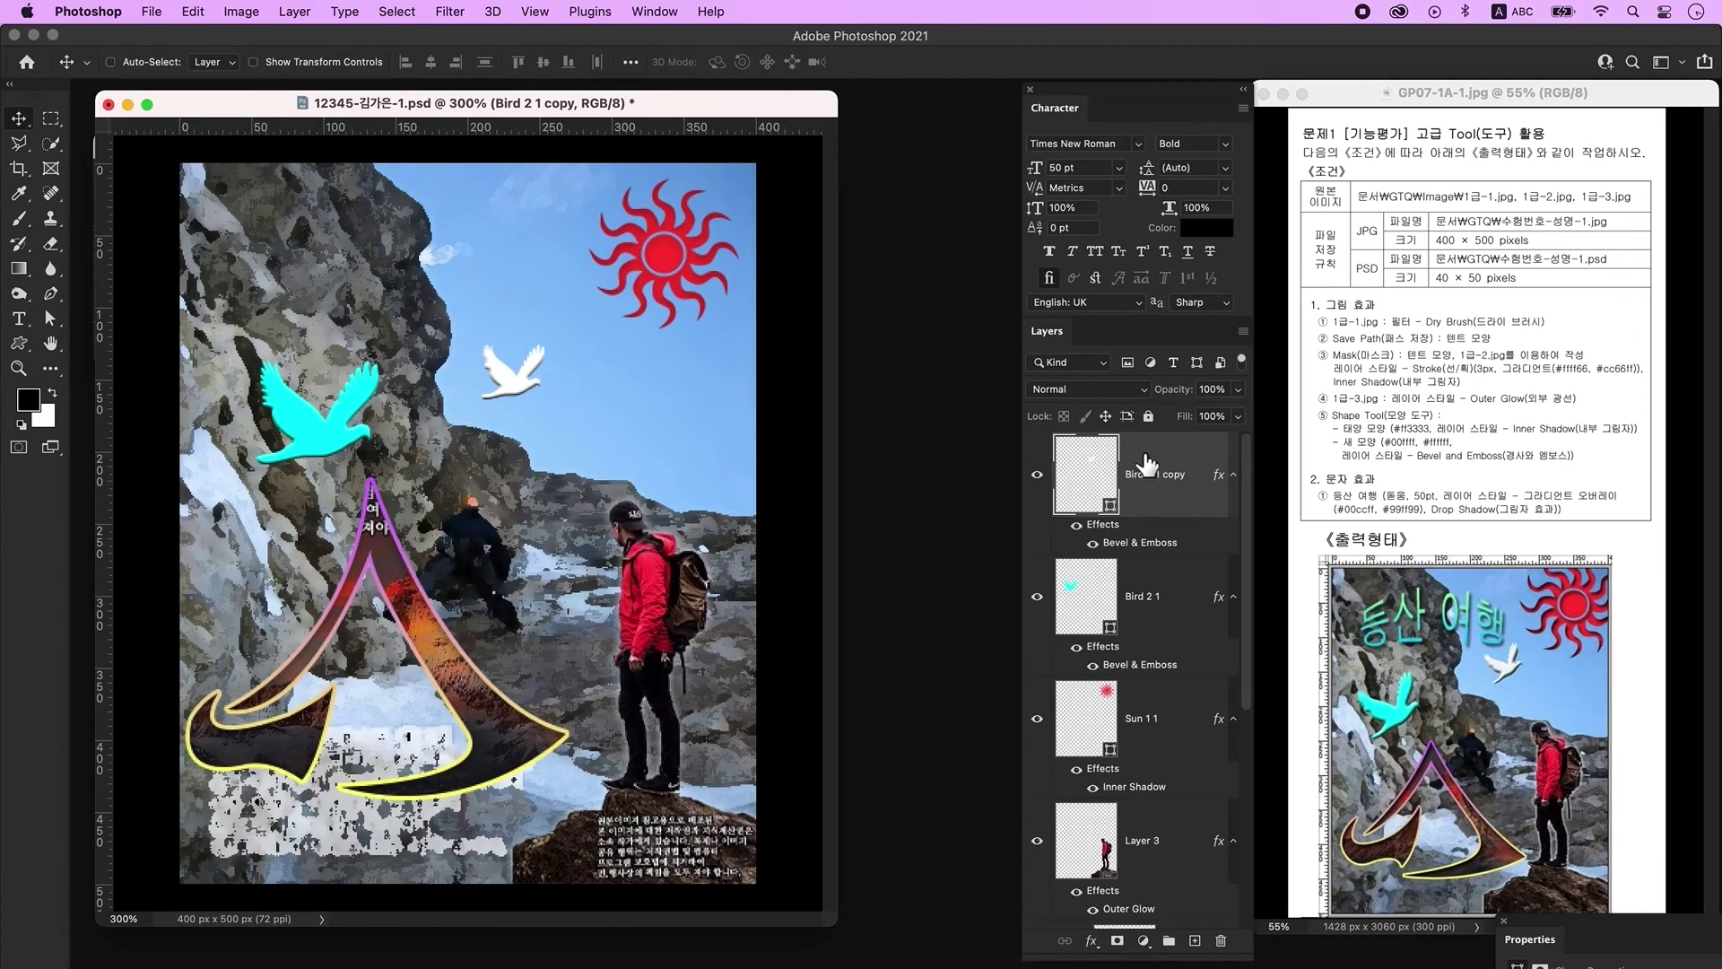
Add the 50 pt title text "등산 여행" above the birds and move it fully inside the canvas, beside the sun.
click(1195, 940)
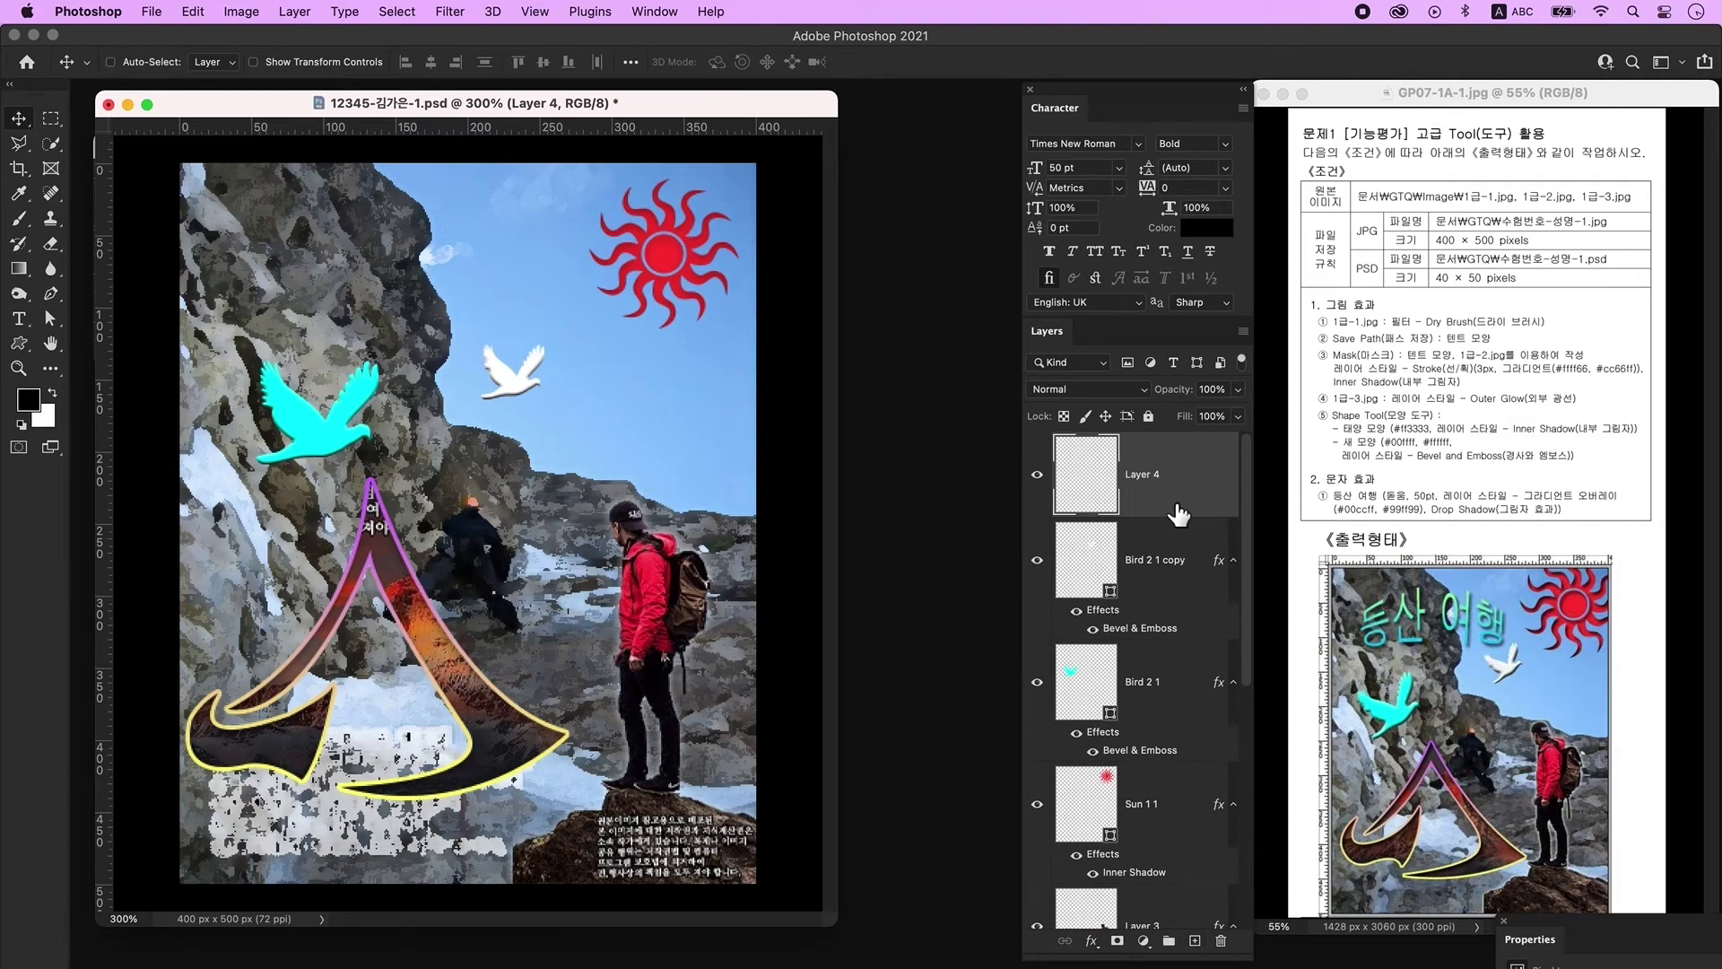
click(19, 320)
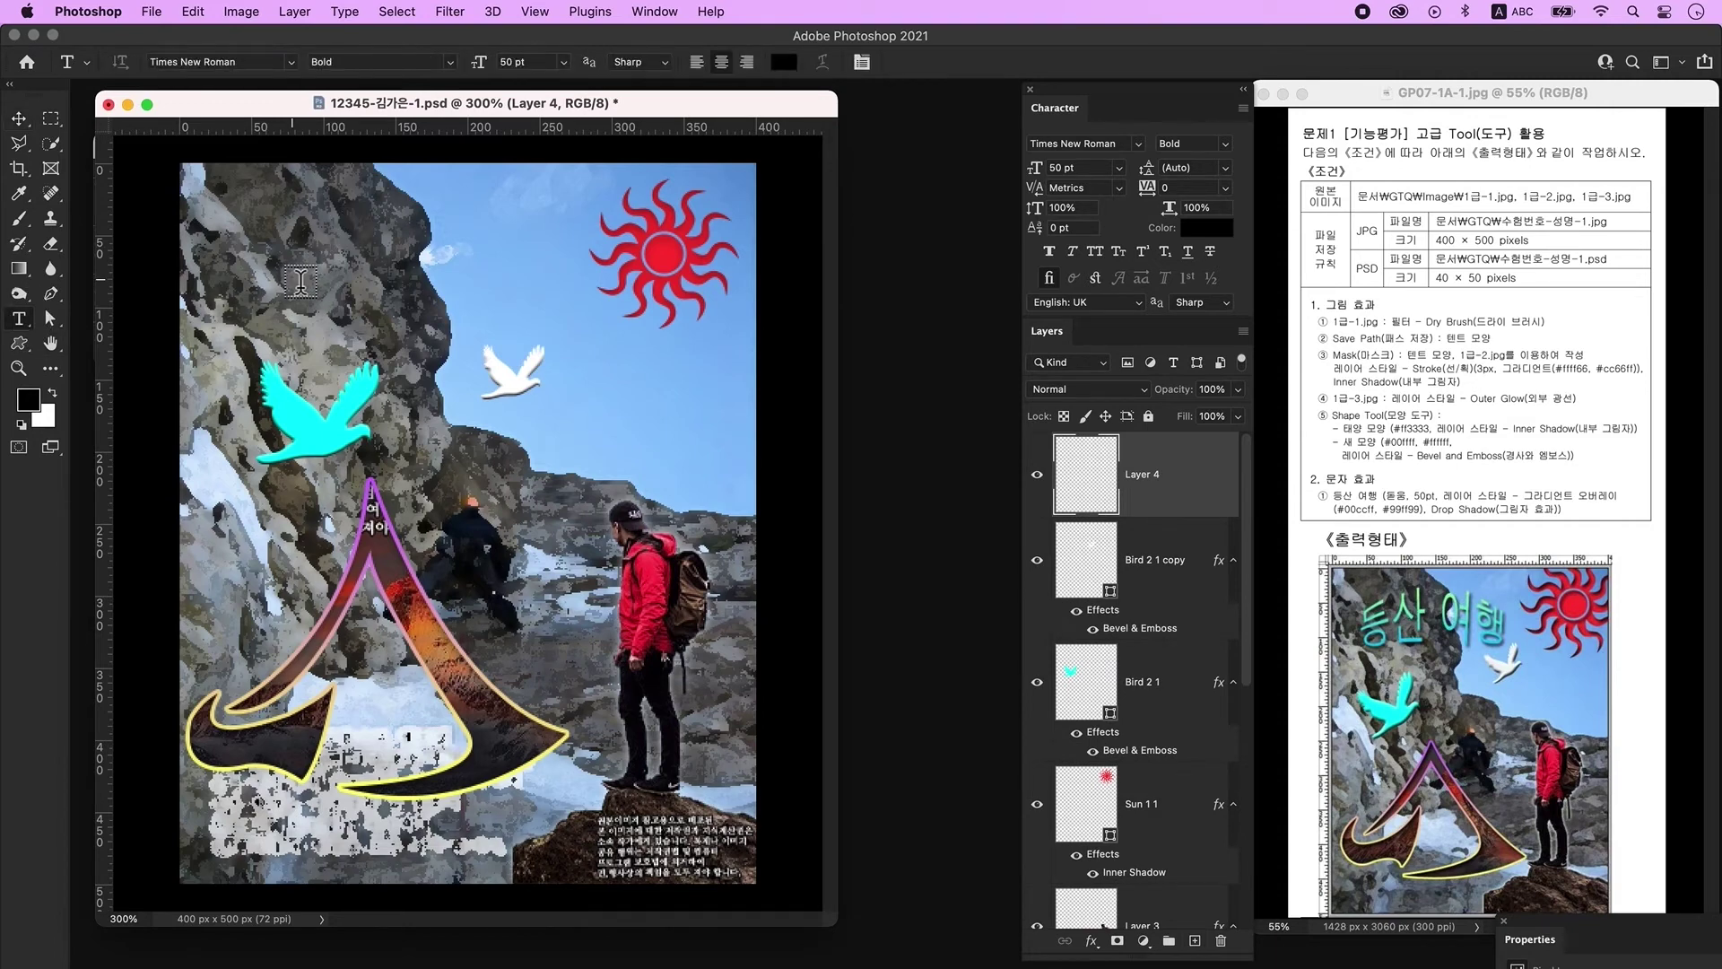
click(300, 281)
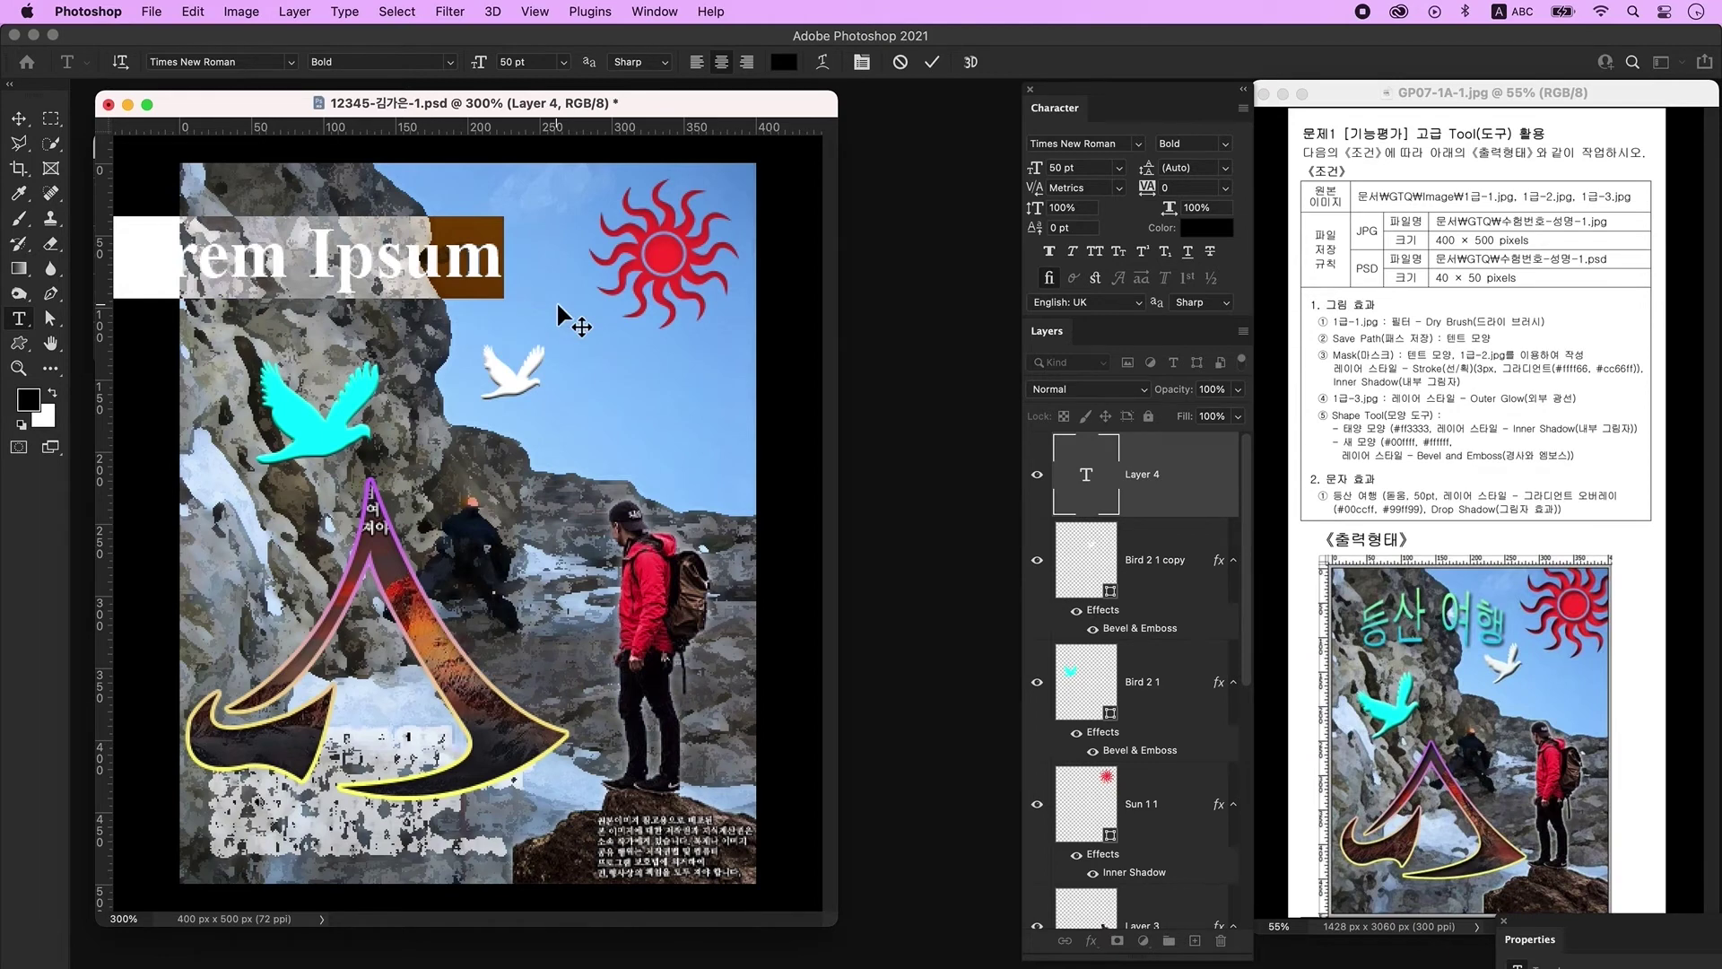
key(ctrl+space)
text(등산 여행)
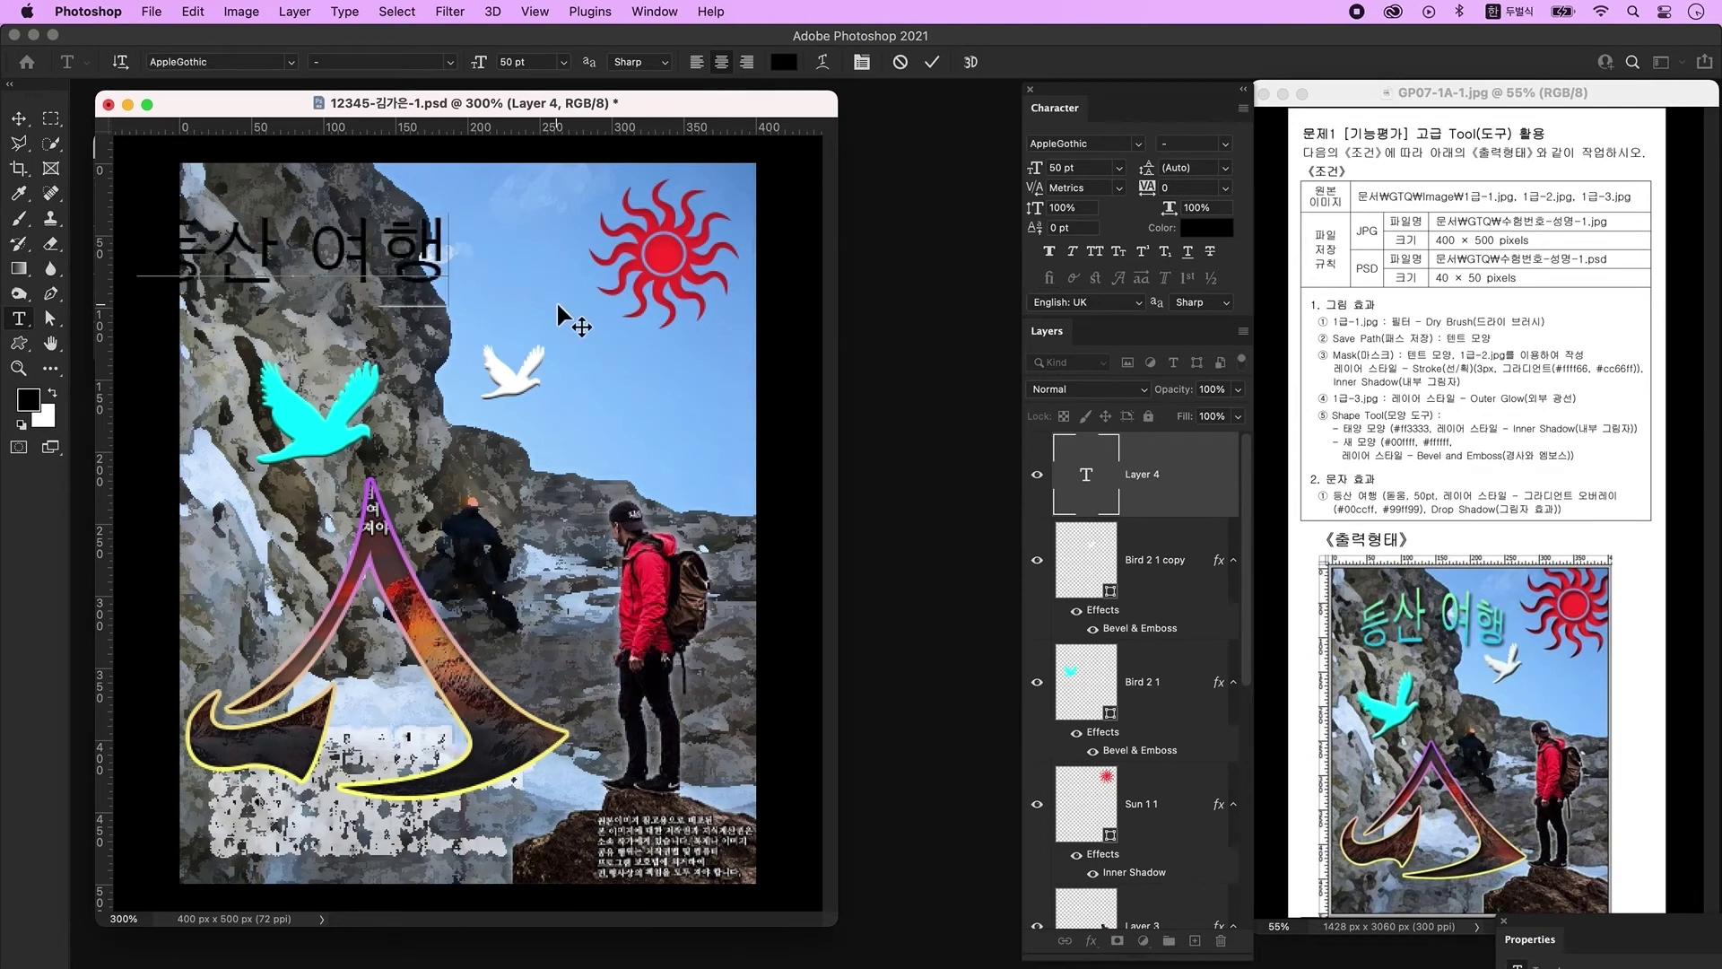
click(558, 314)
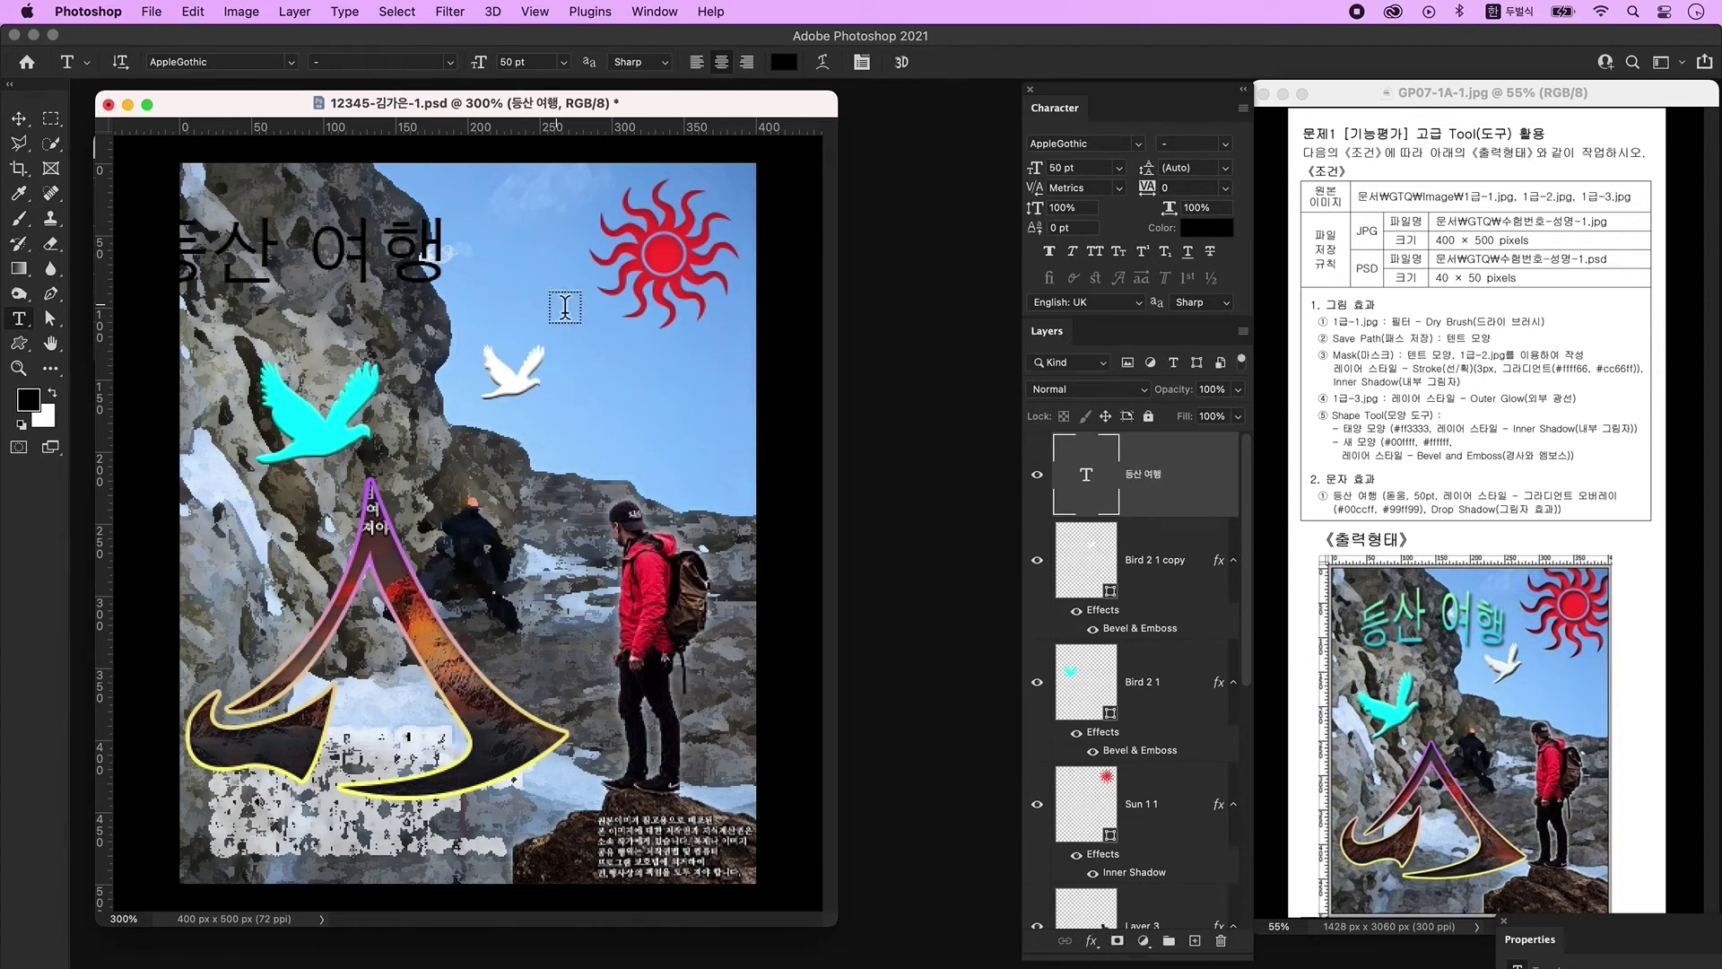
click(23, 119)
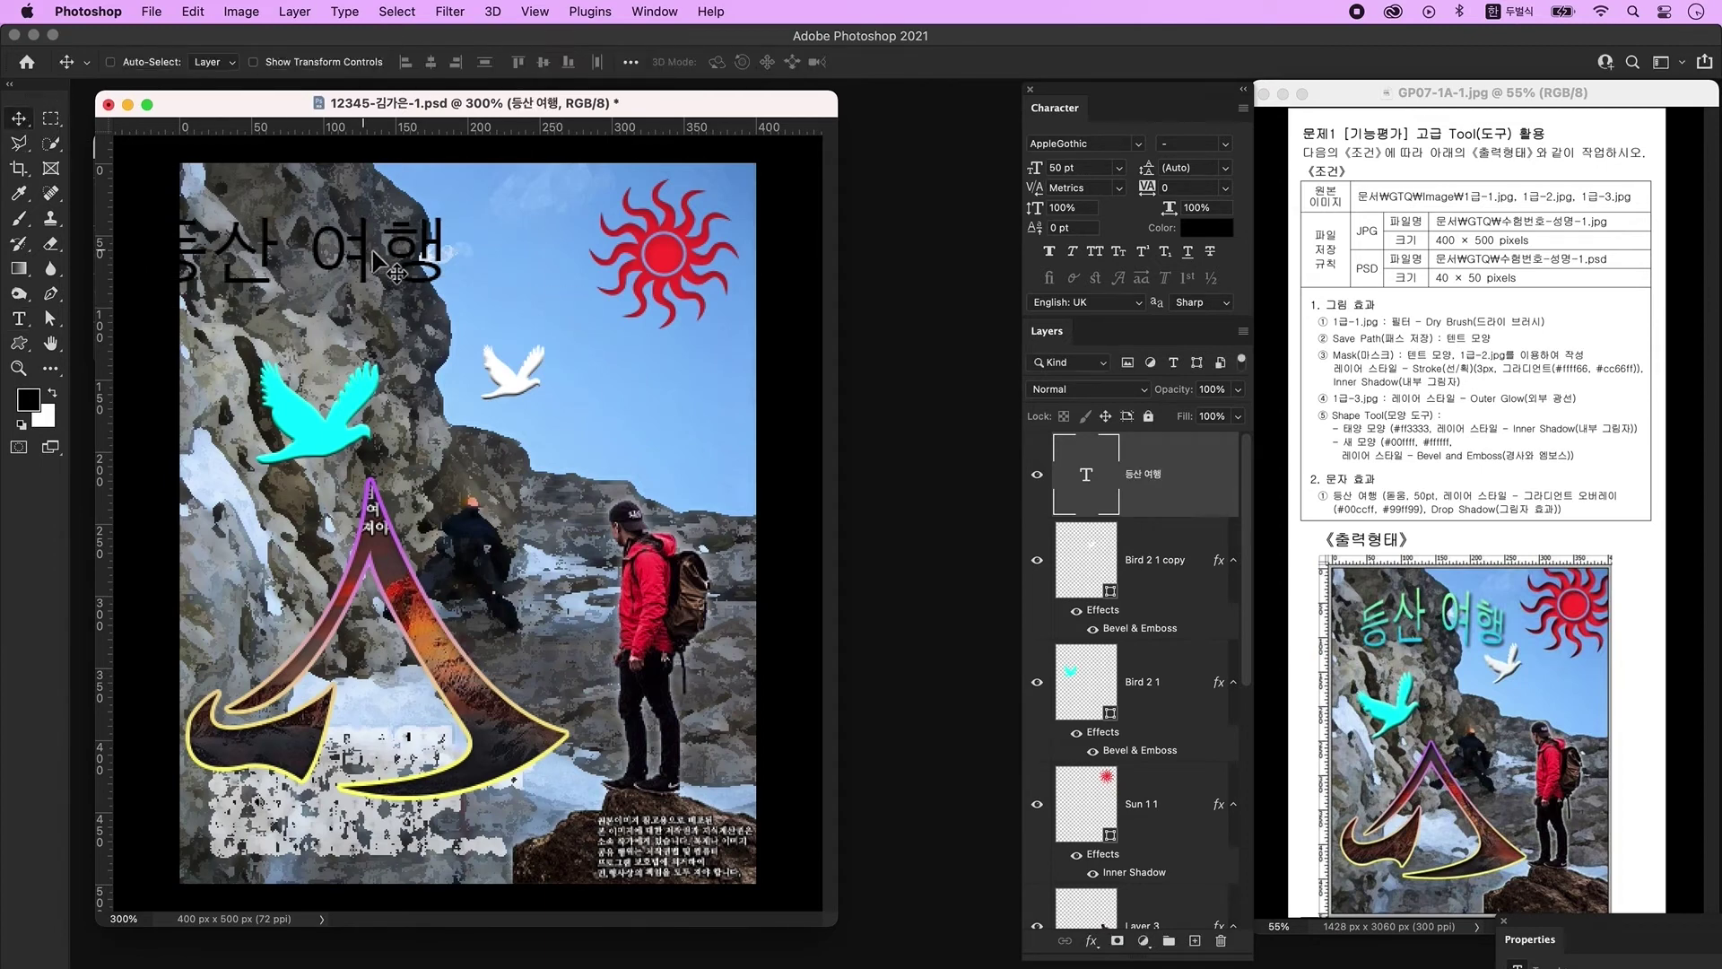
drag(377, 265, 475, 280)
Set the title text's font to KoPubWorld돋움체_Pro Light.
click(654, 12)
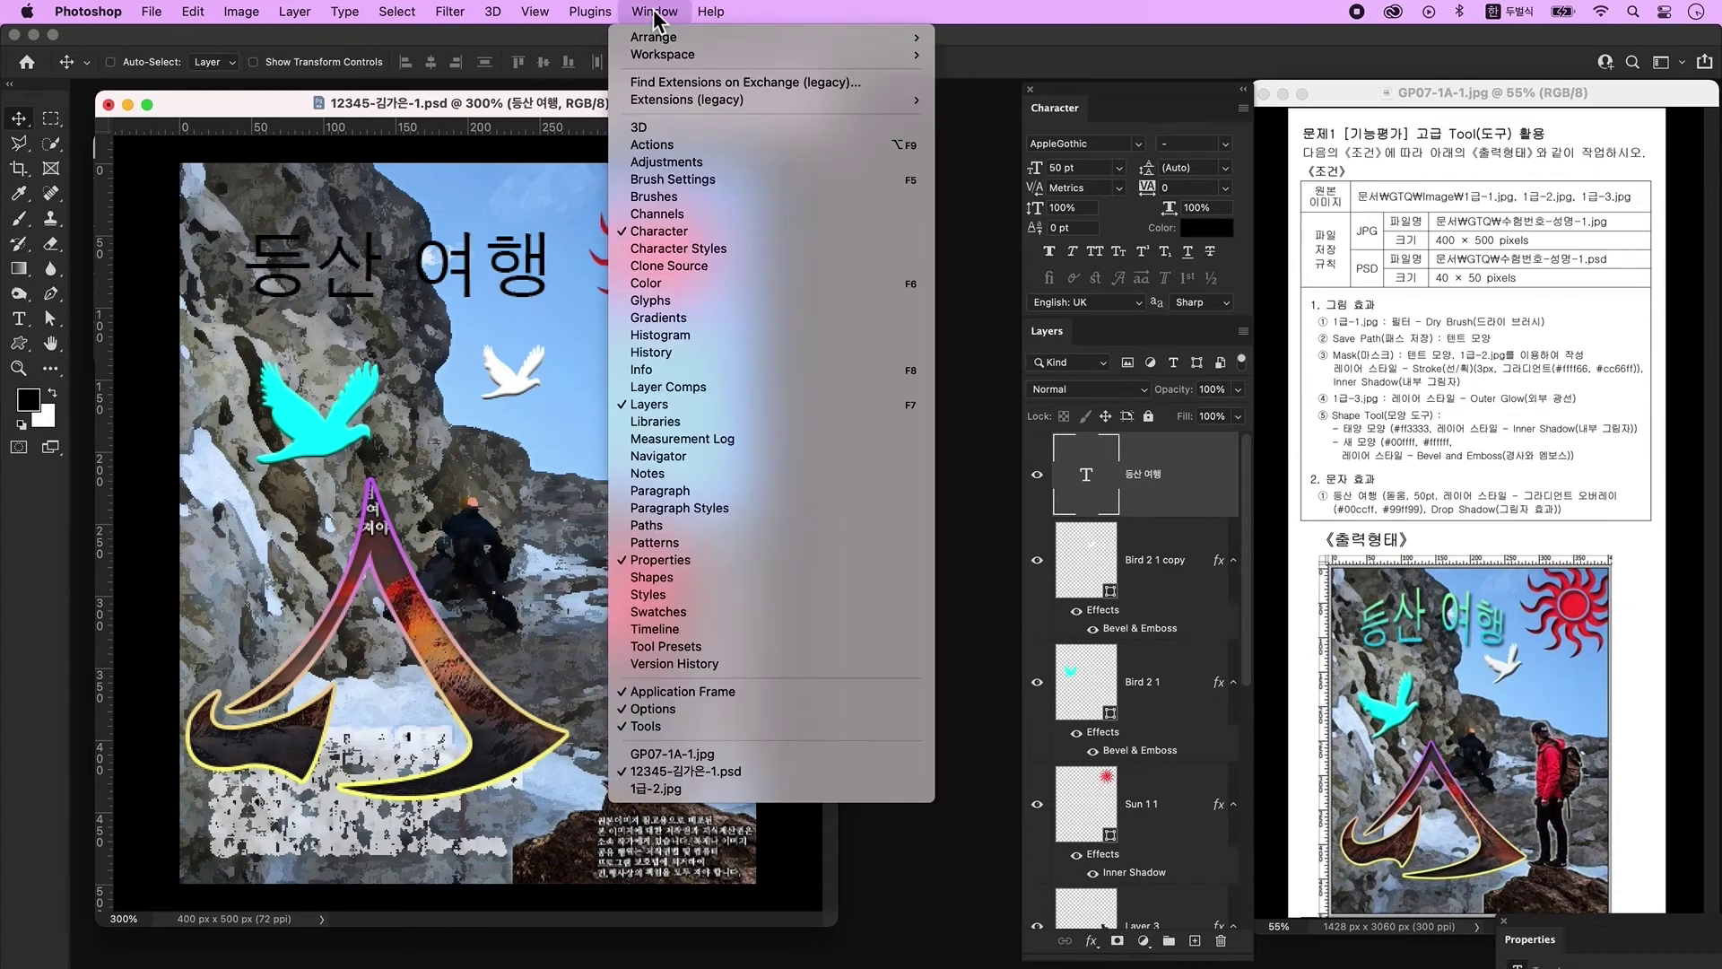
click(503, 100)
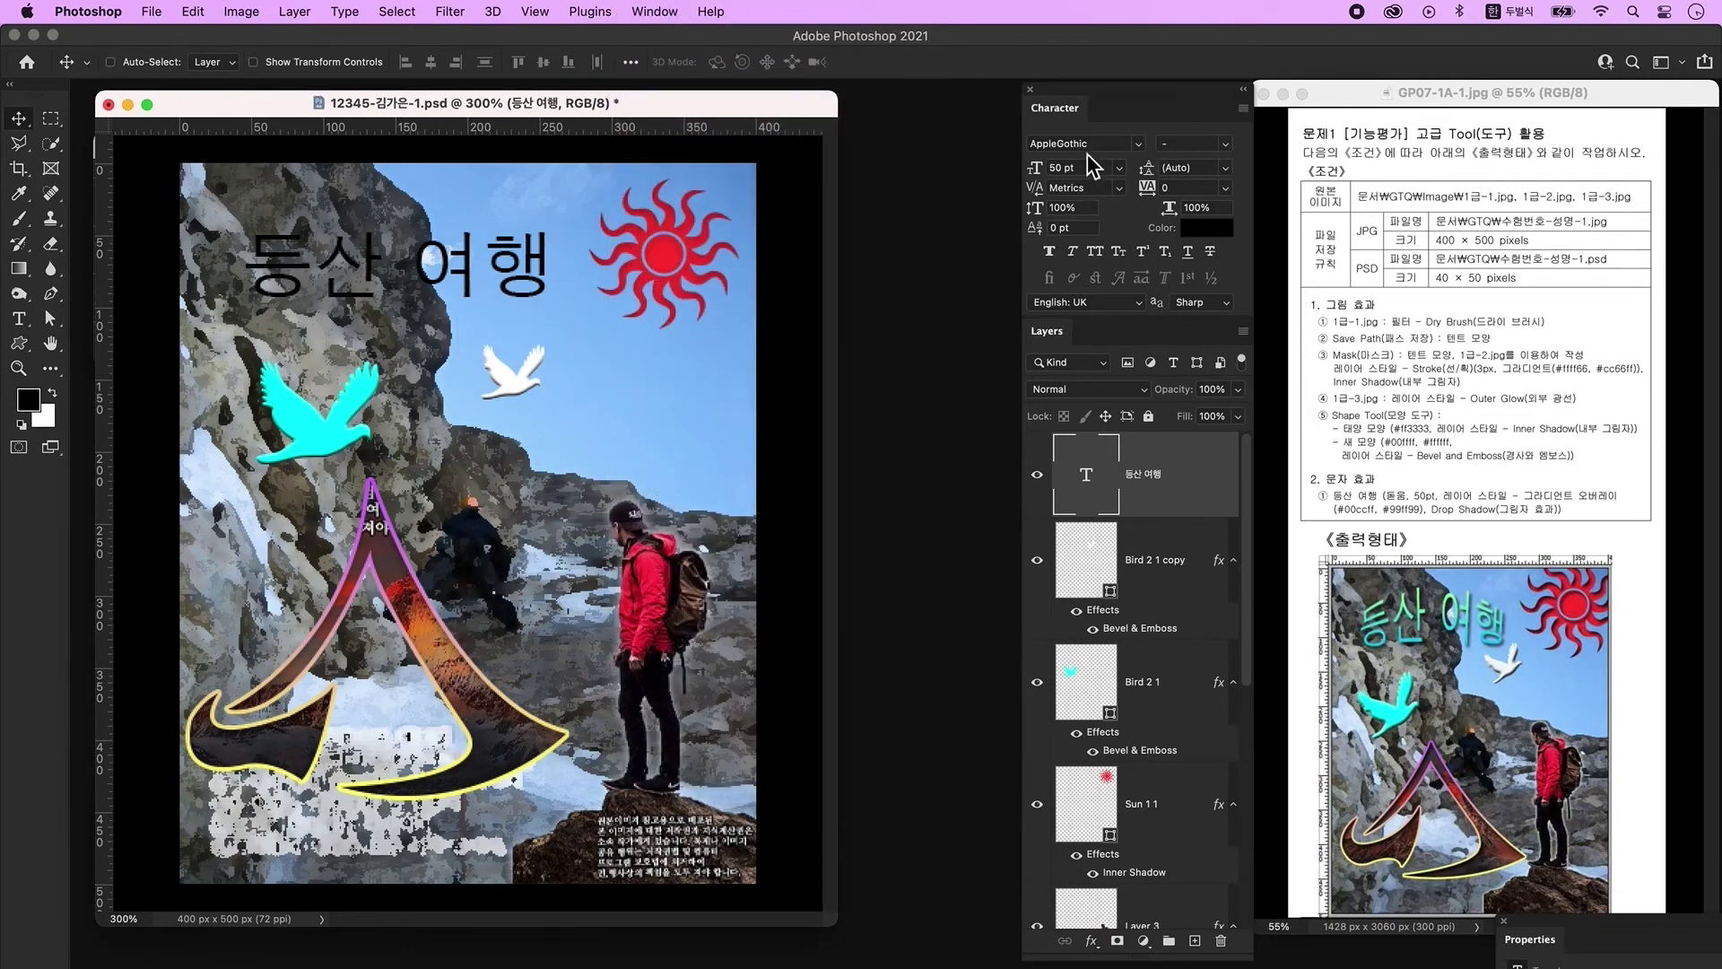
click(1141, 148)
click(1100, 177)
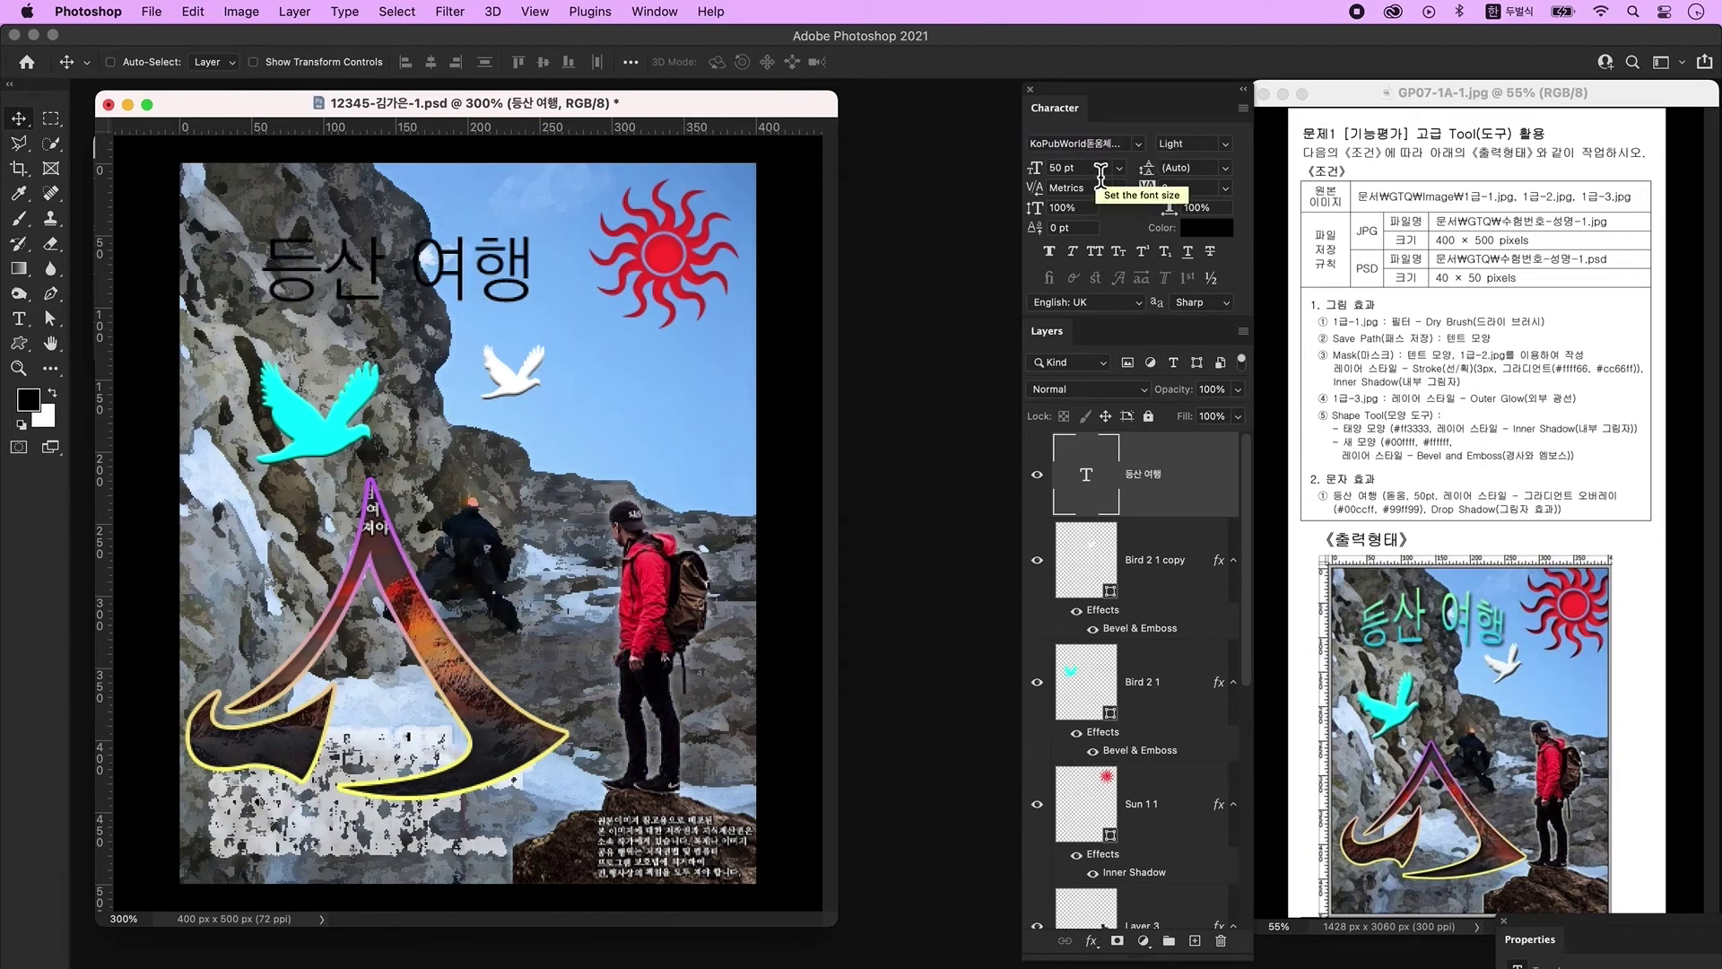
Add a Gradient Overlay from #00ccff to #99ff99 and a Drop Shadow layer style to the title text.
double_click(1198, 494)
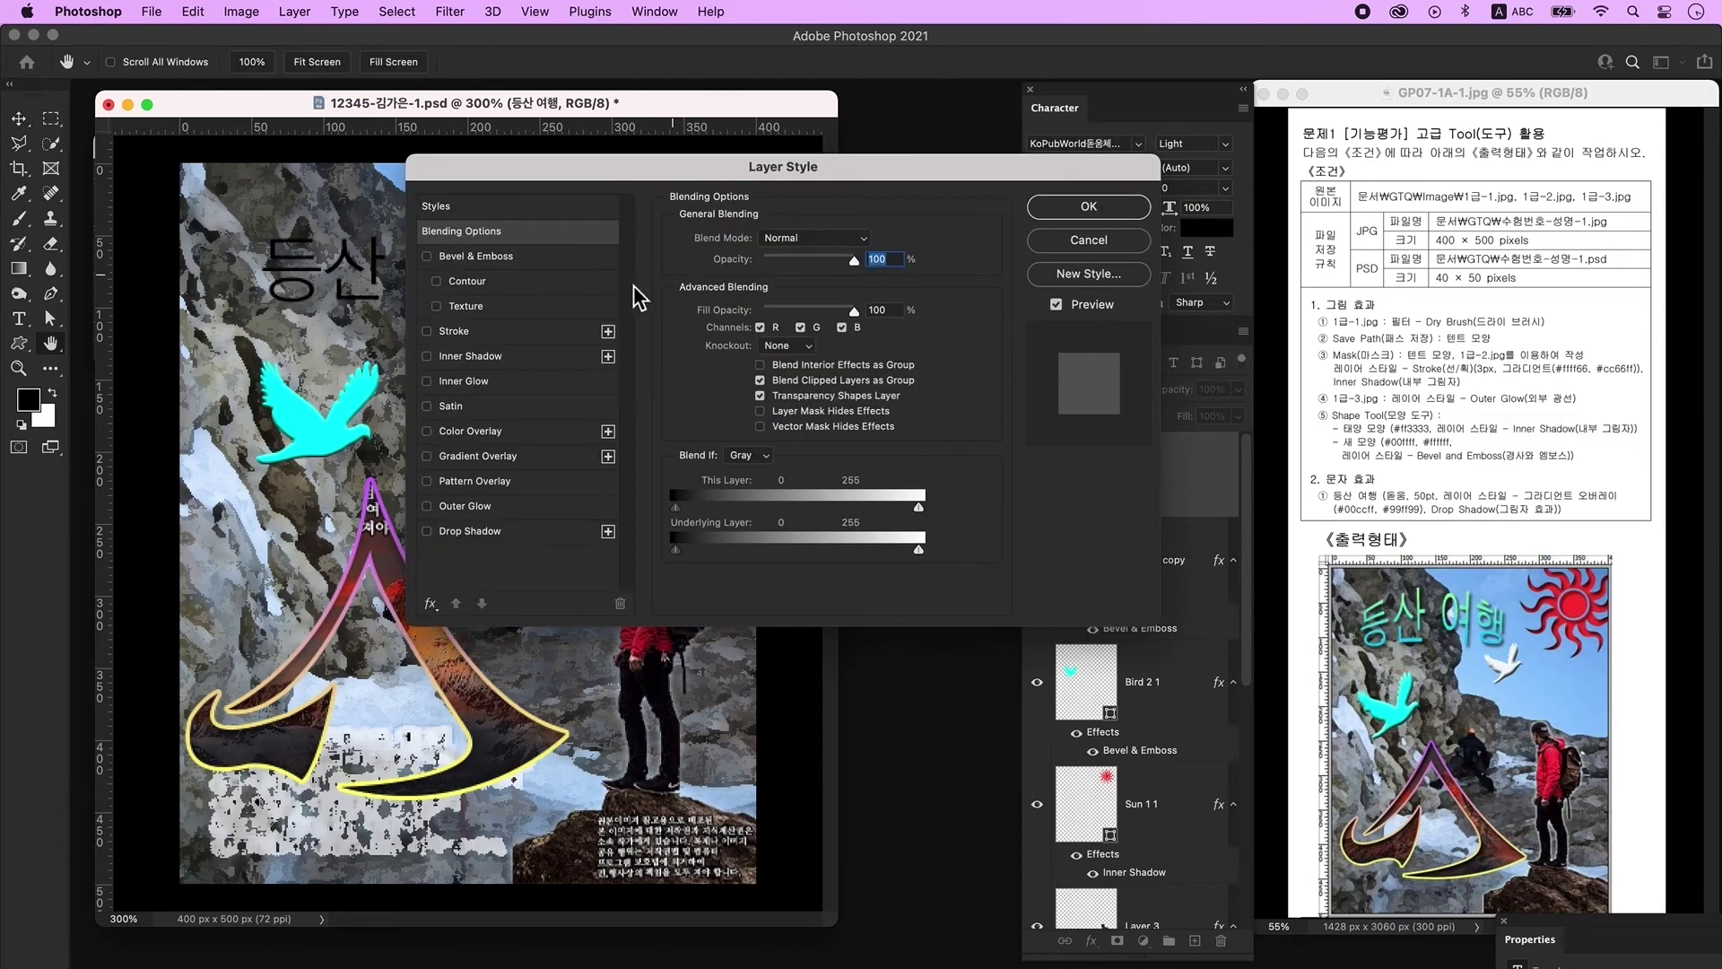
click(507, 457)
click(782, 285)
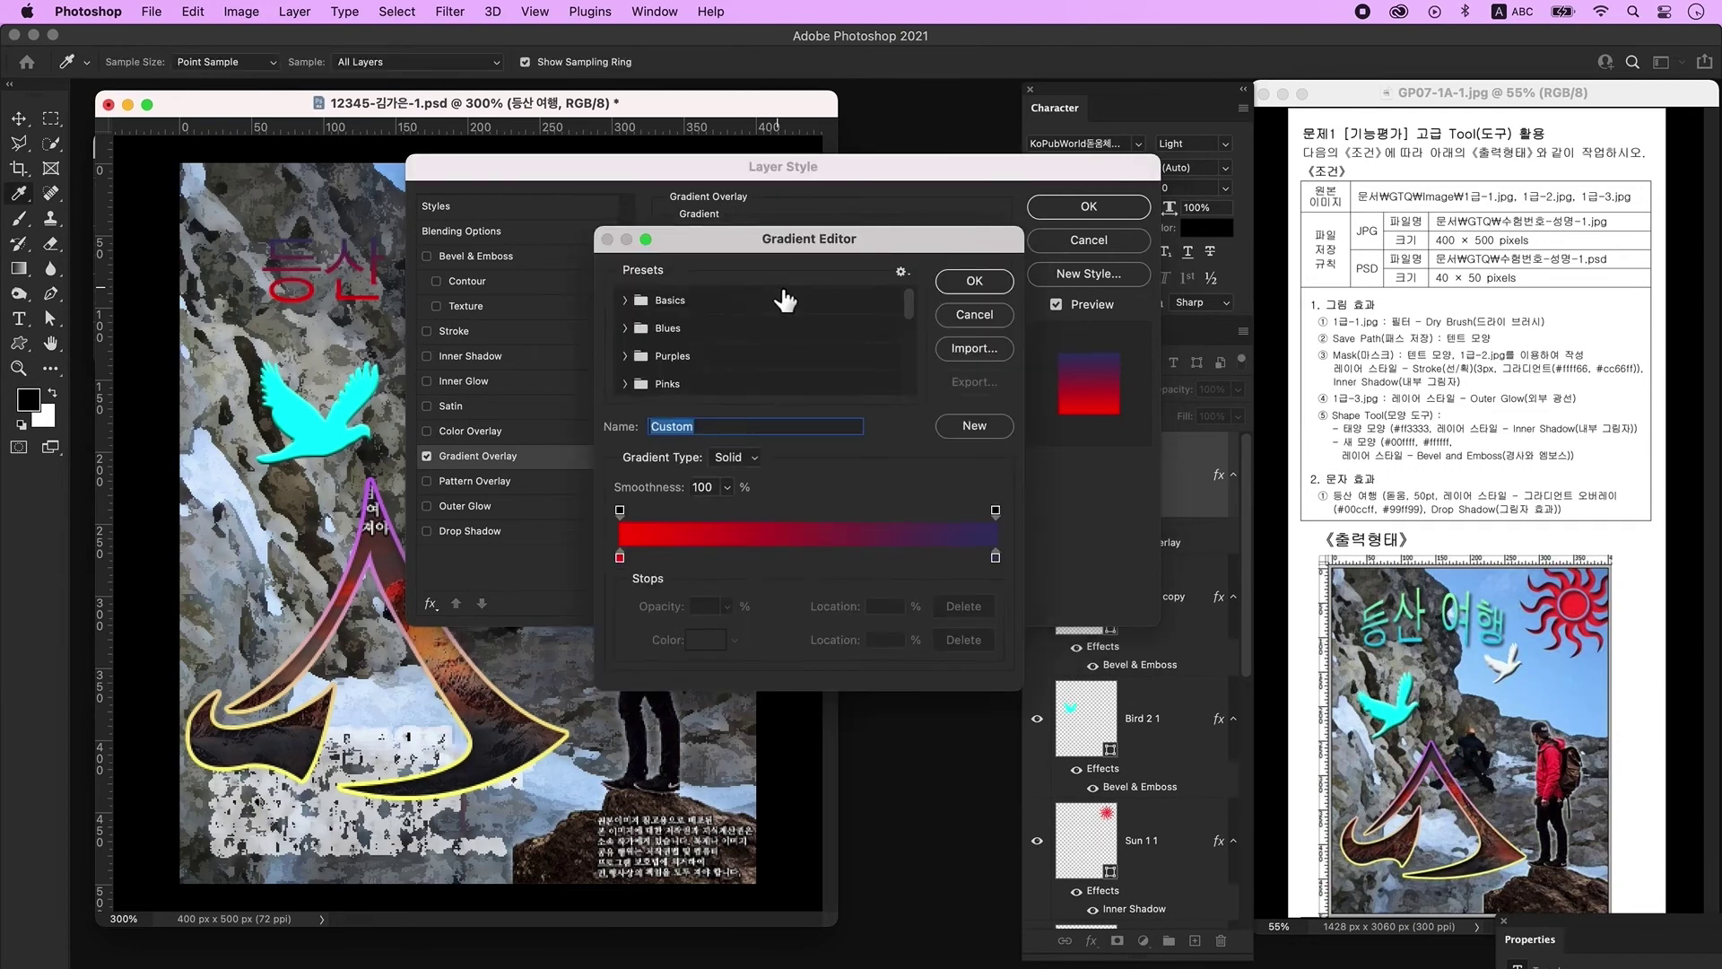
double_click(620, 558)
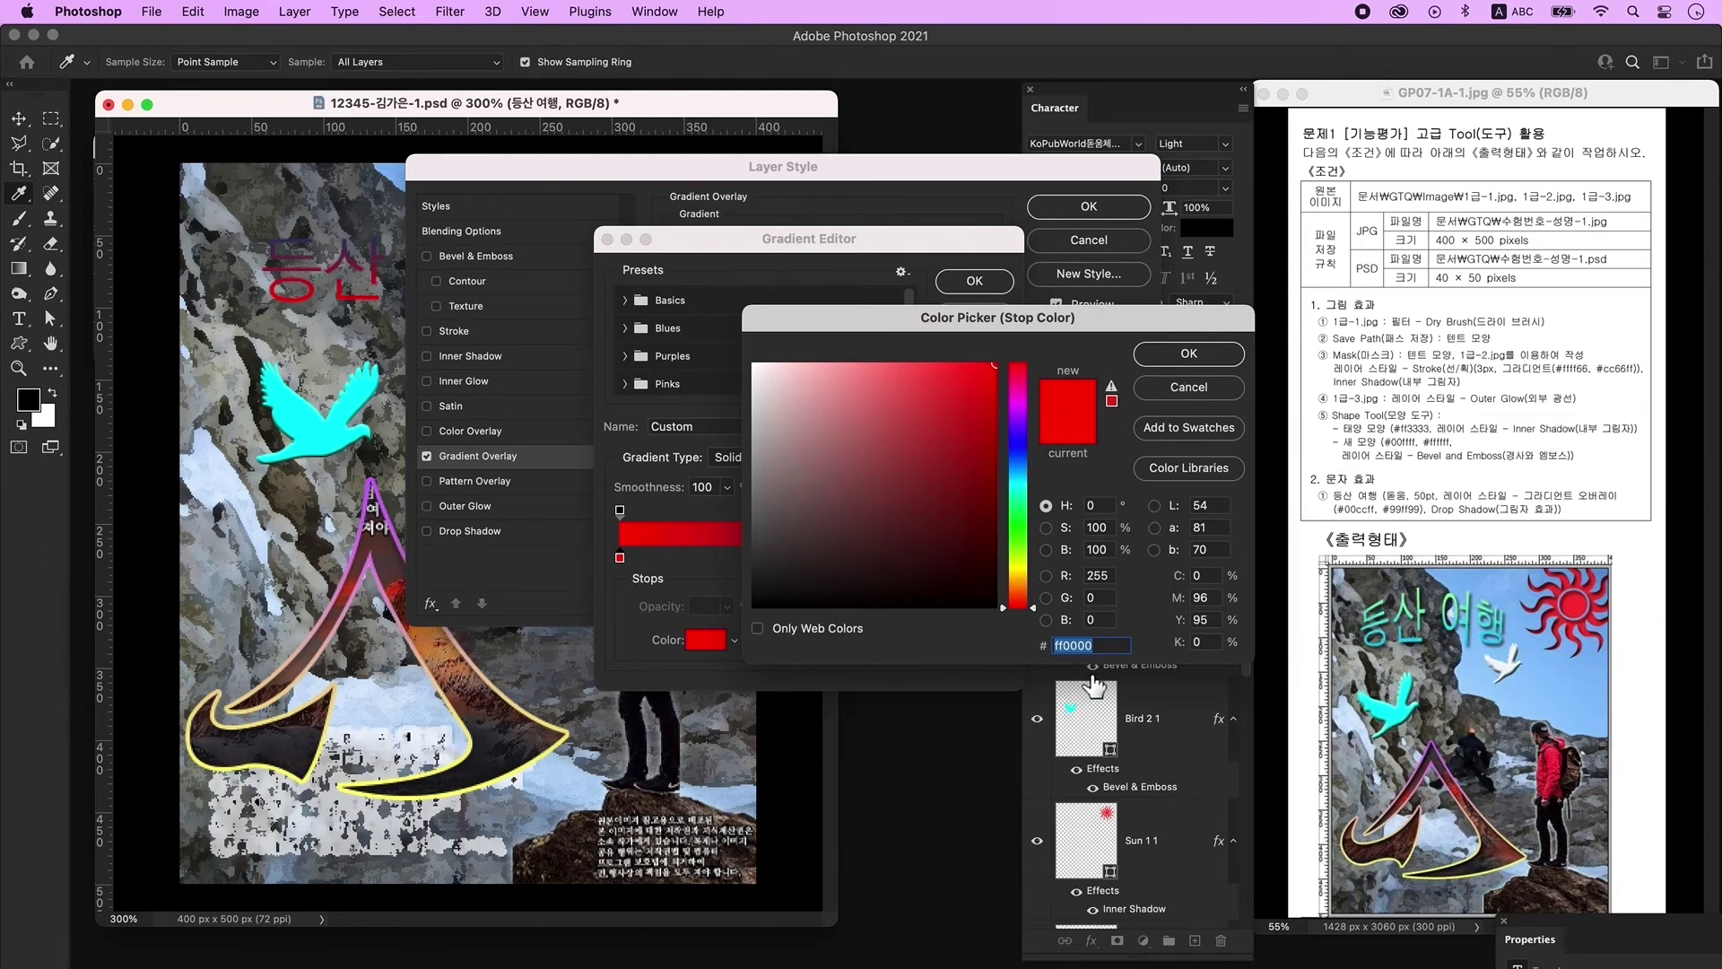
text(00ccff)
key(Return)
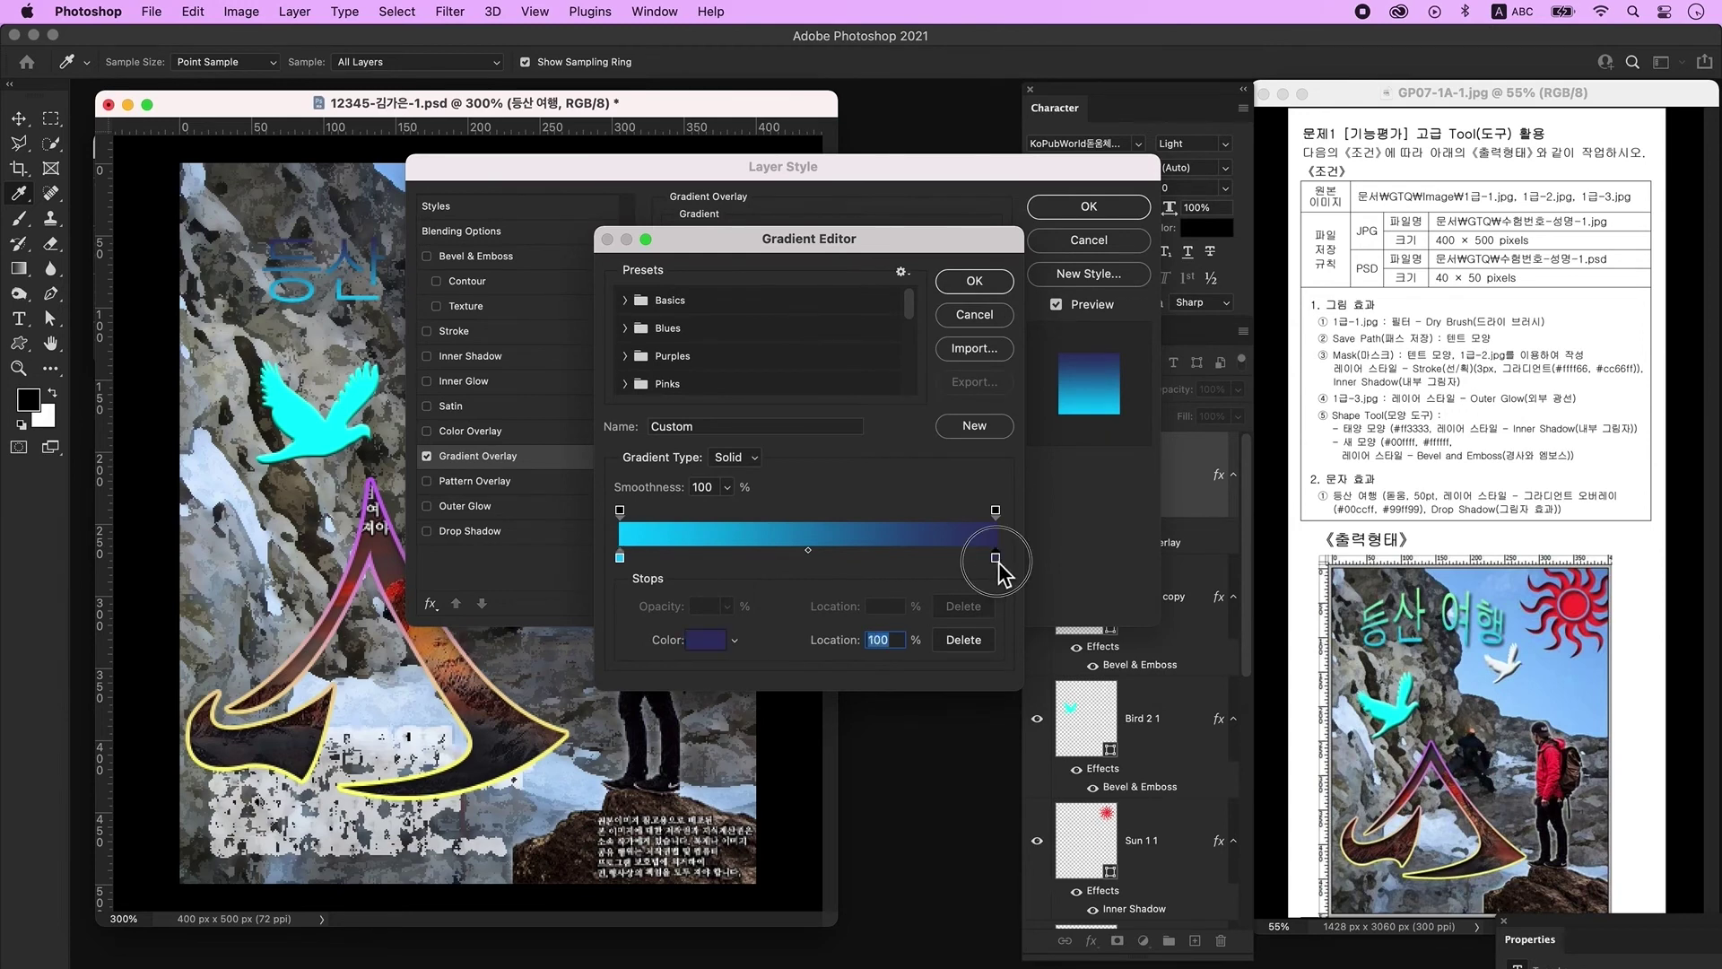
double_click(995, 558)
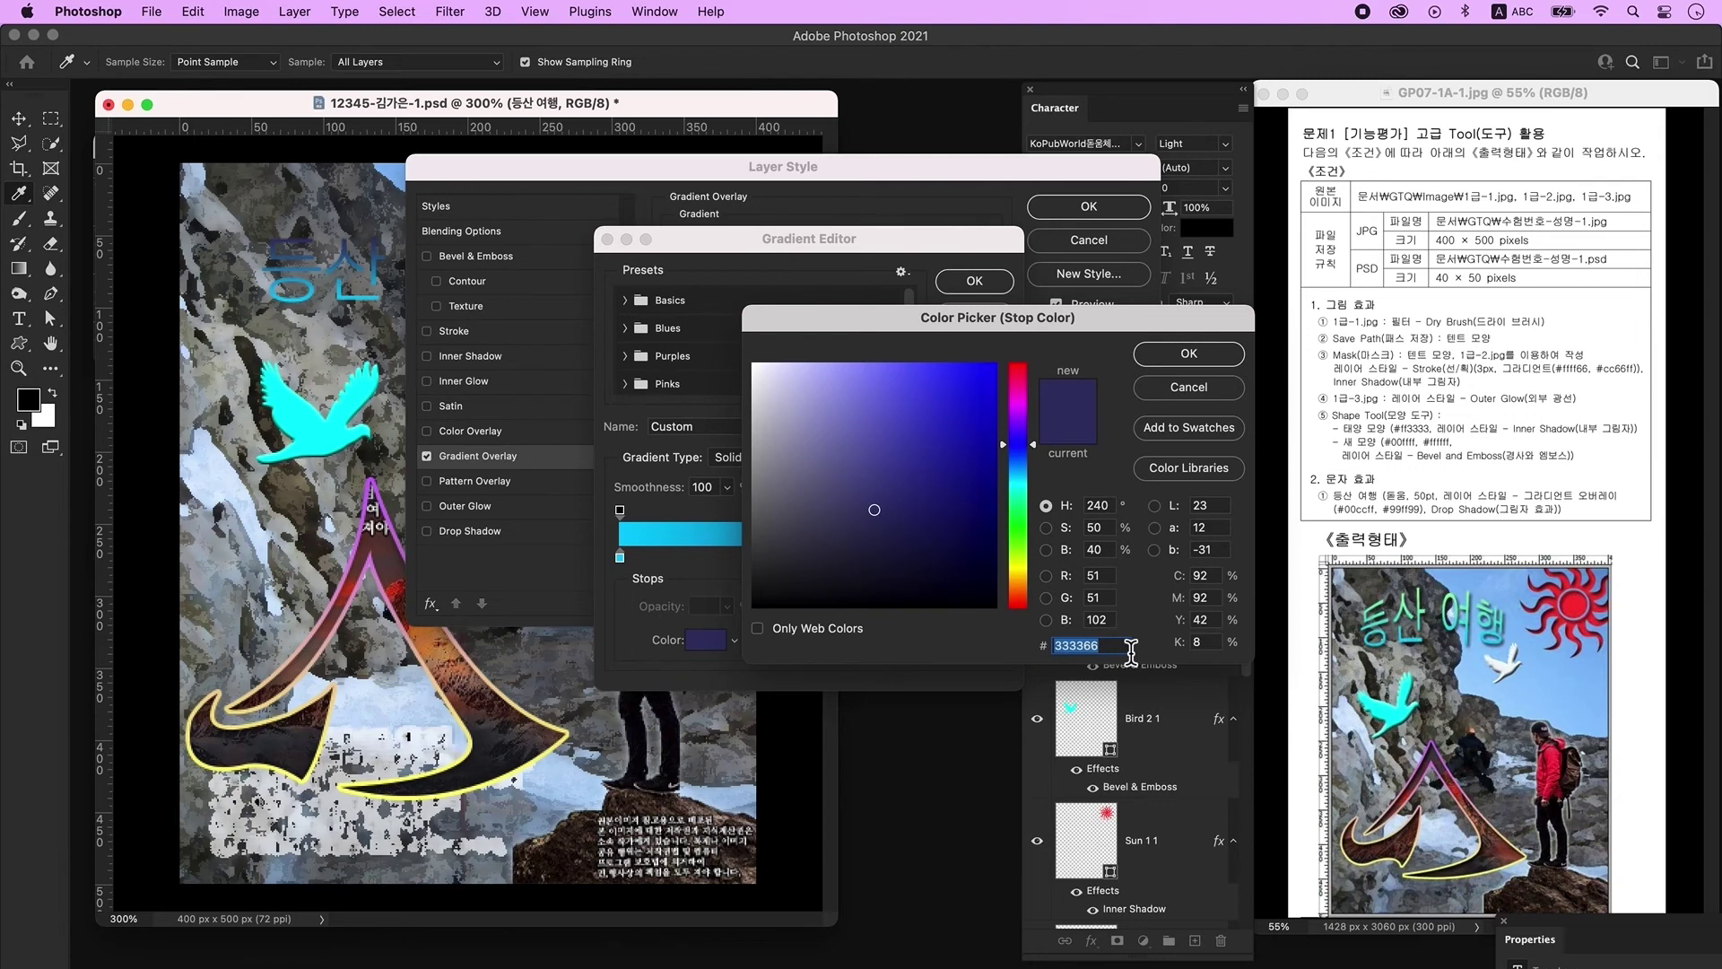
text(99ff99)
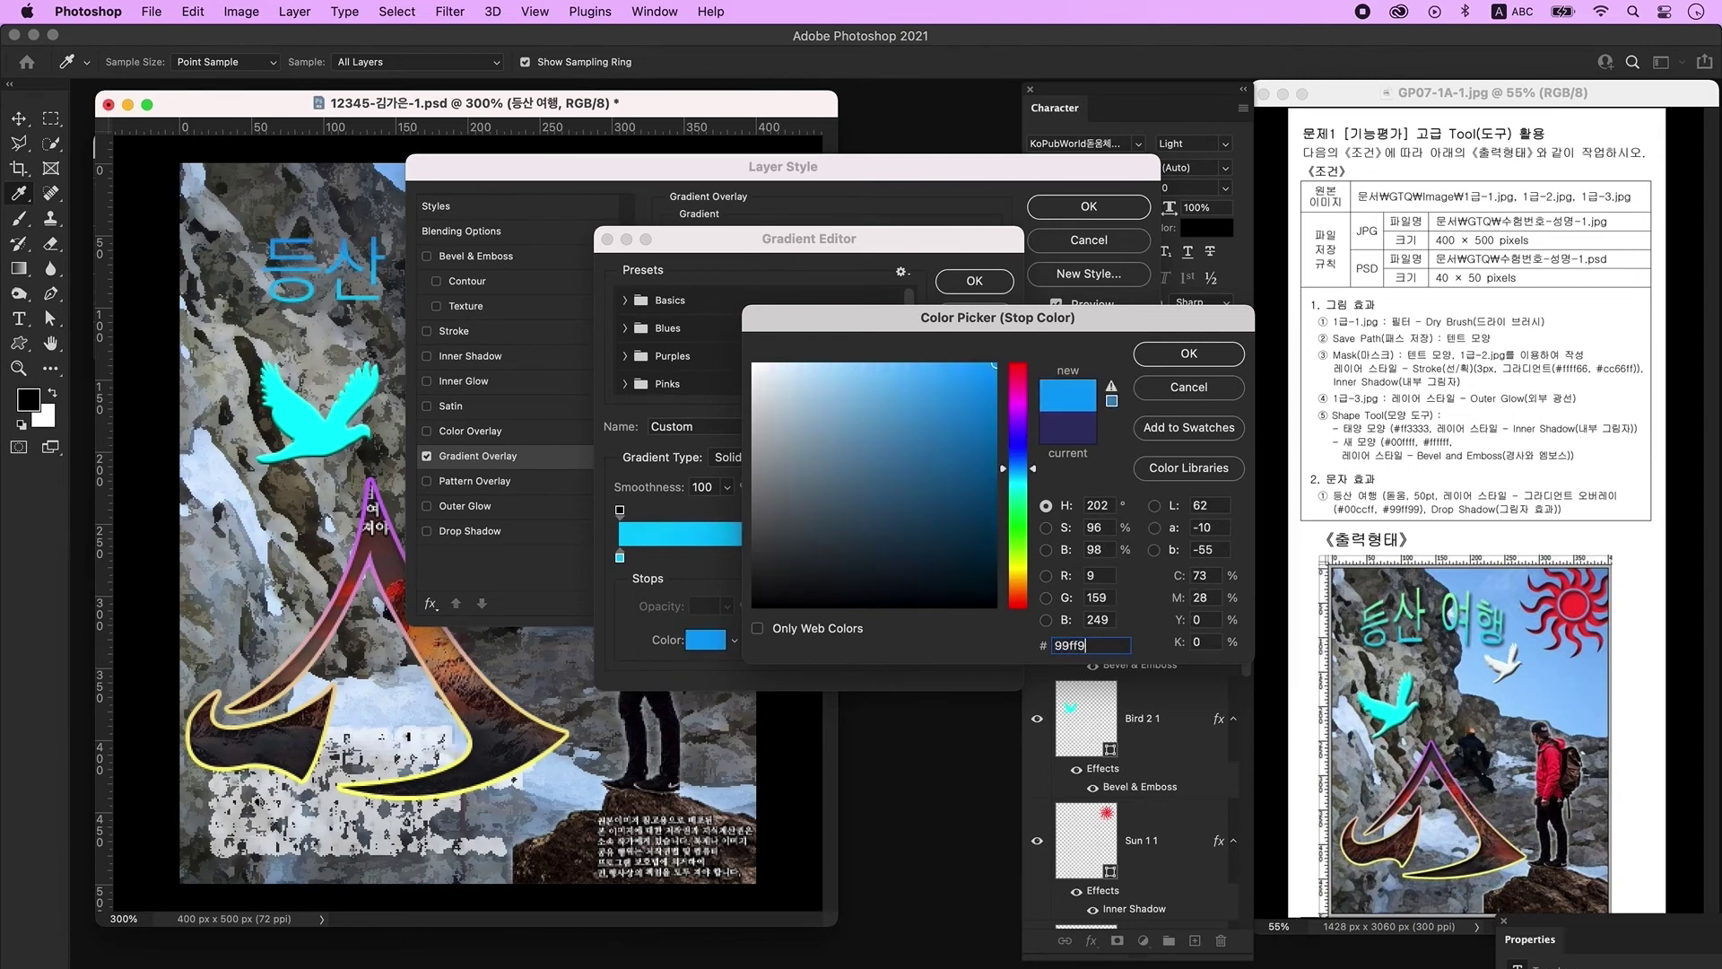
key(Return)
key(Return)
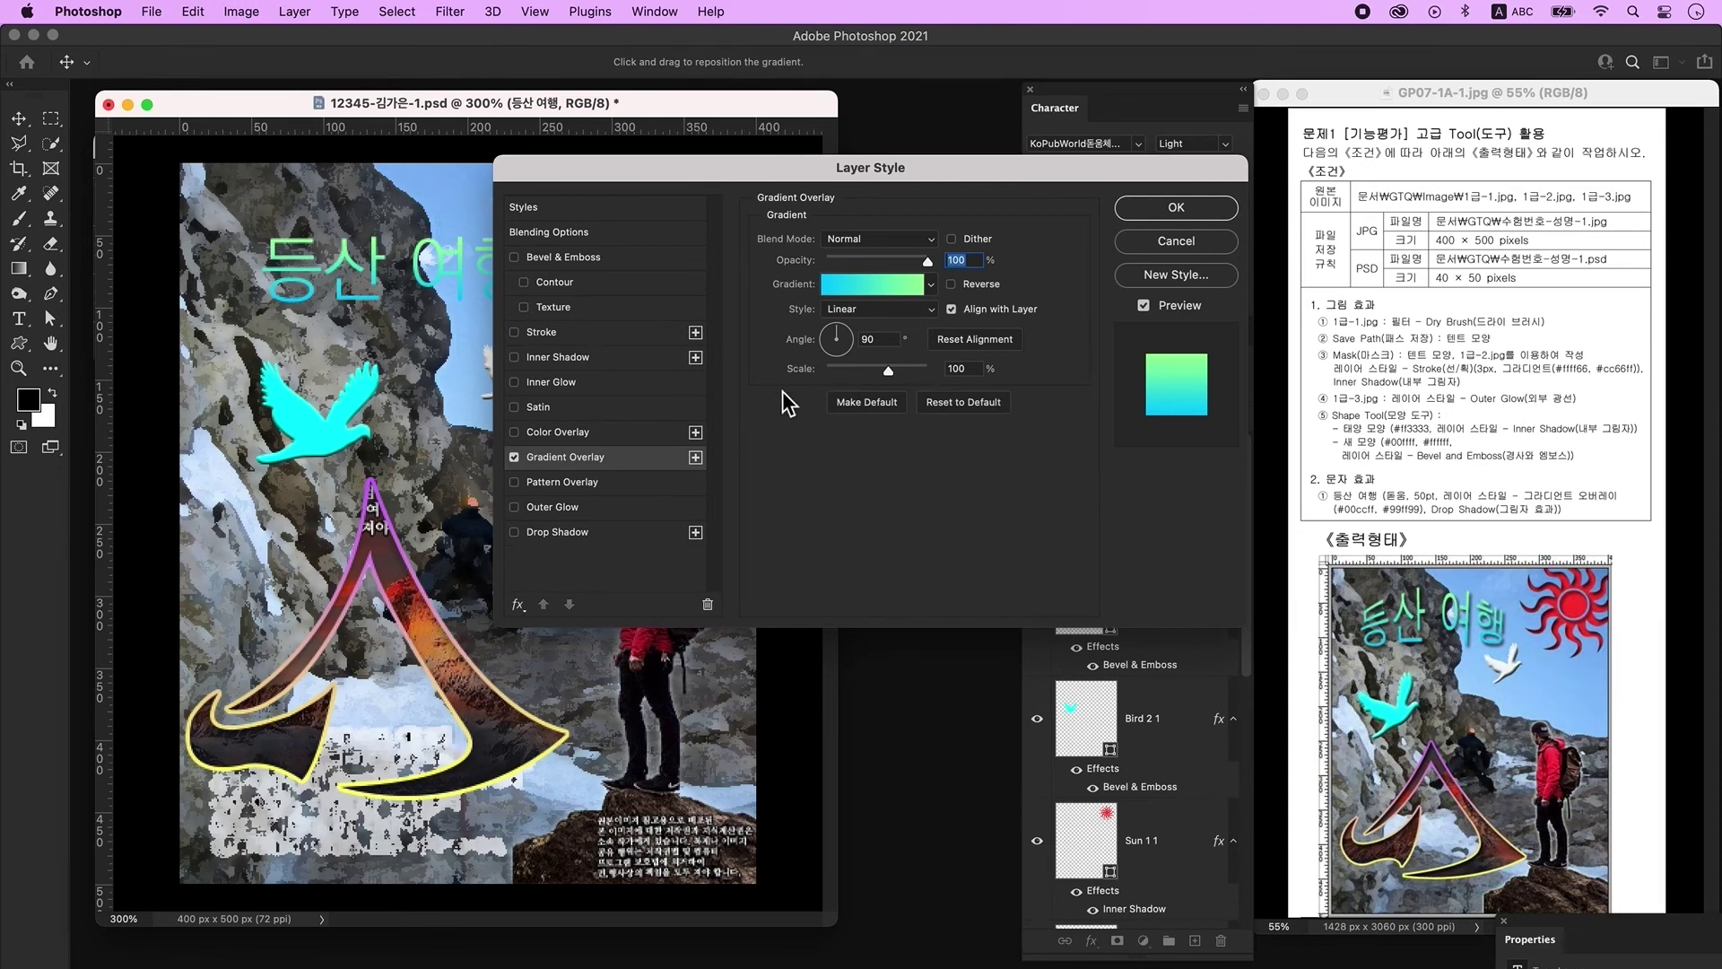
click(576, 538)
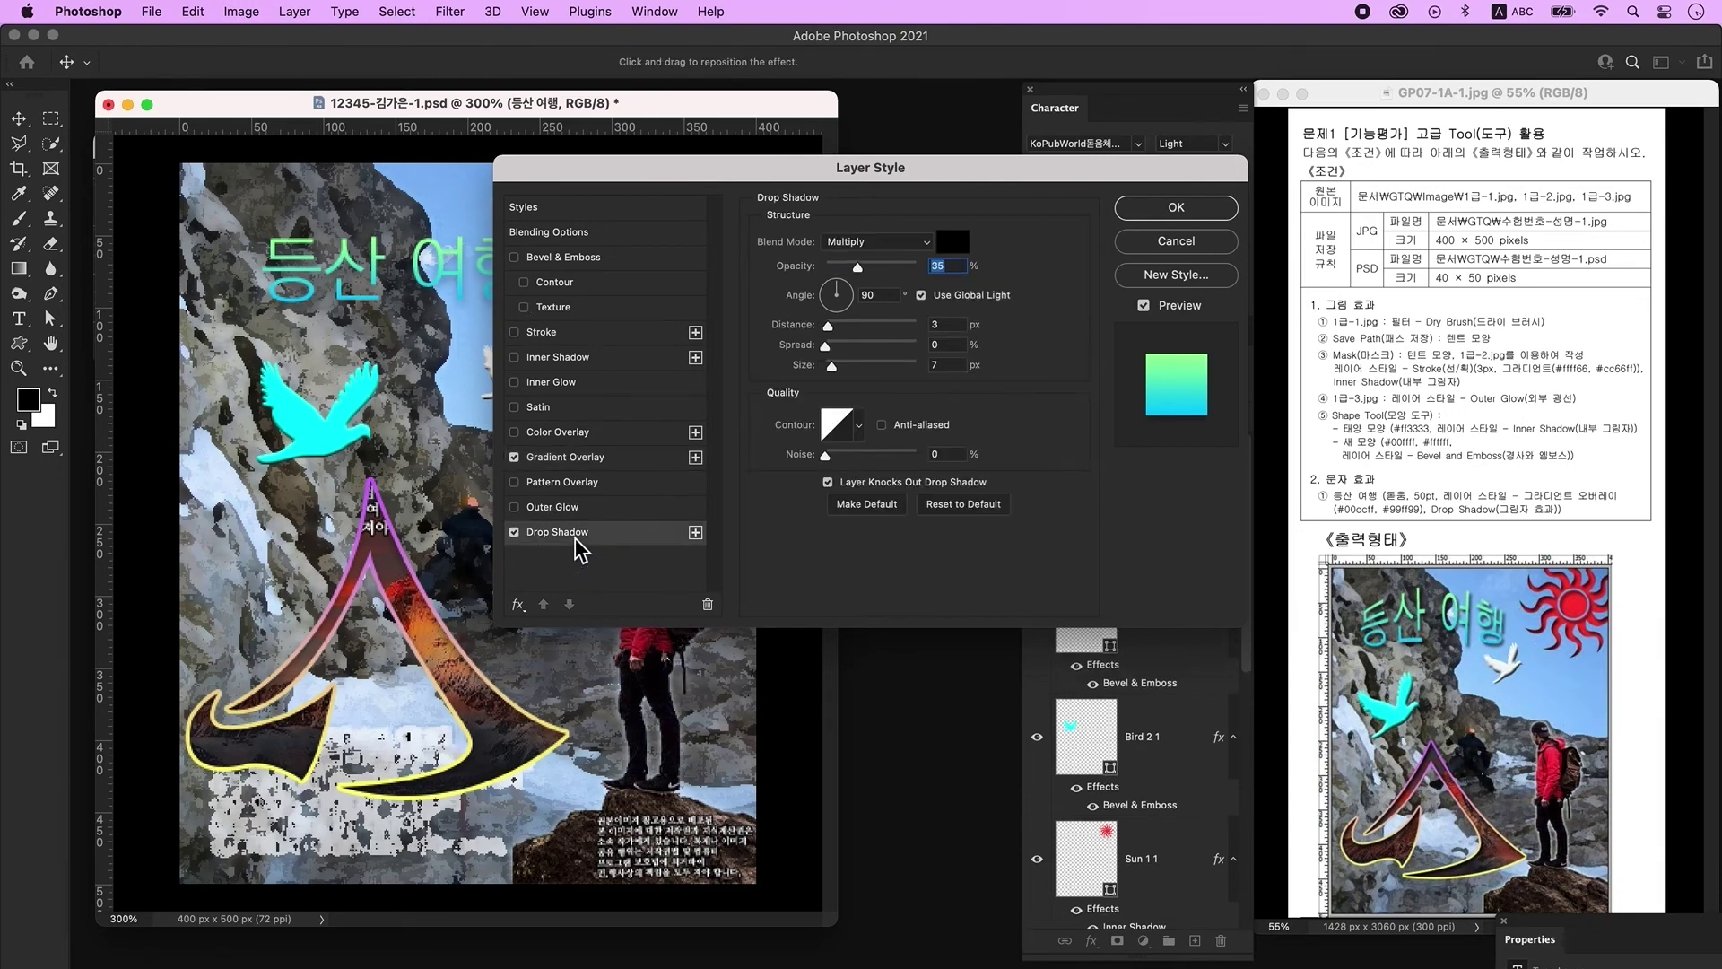
click(1234, 210)
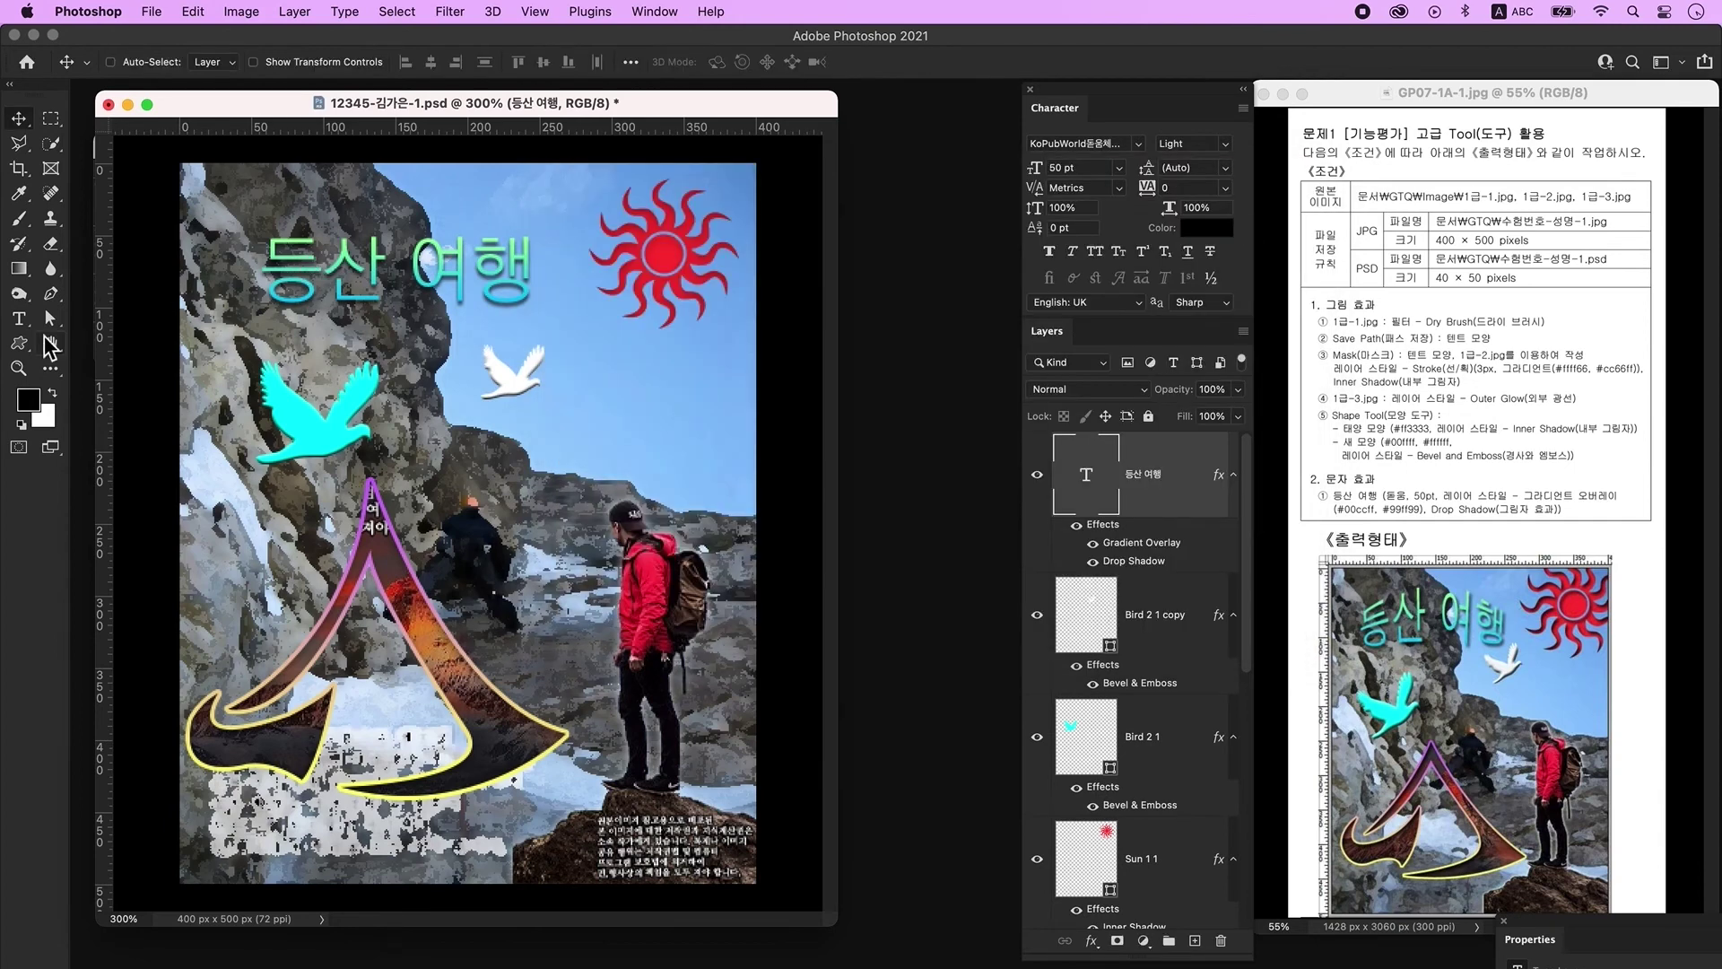
Warp the title text with a horizontal Arc Upper style at +32% bend.
click(19, 319)
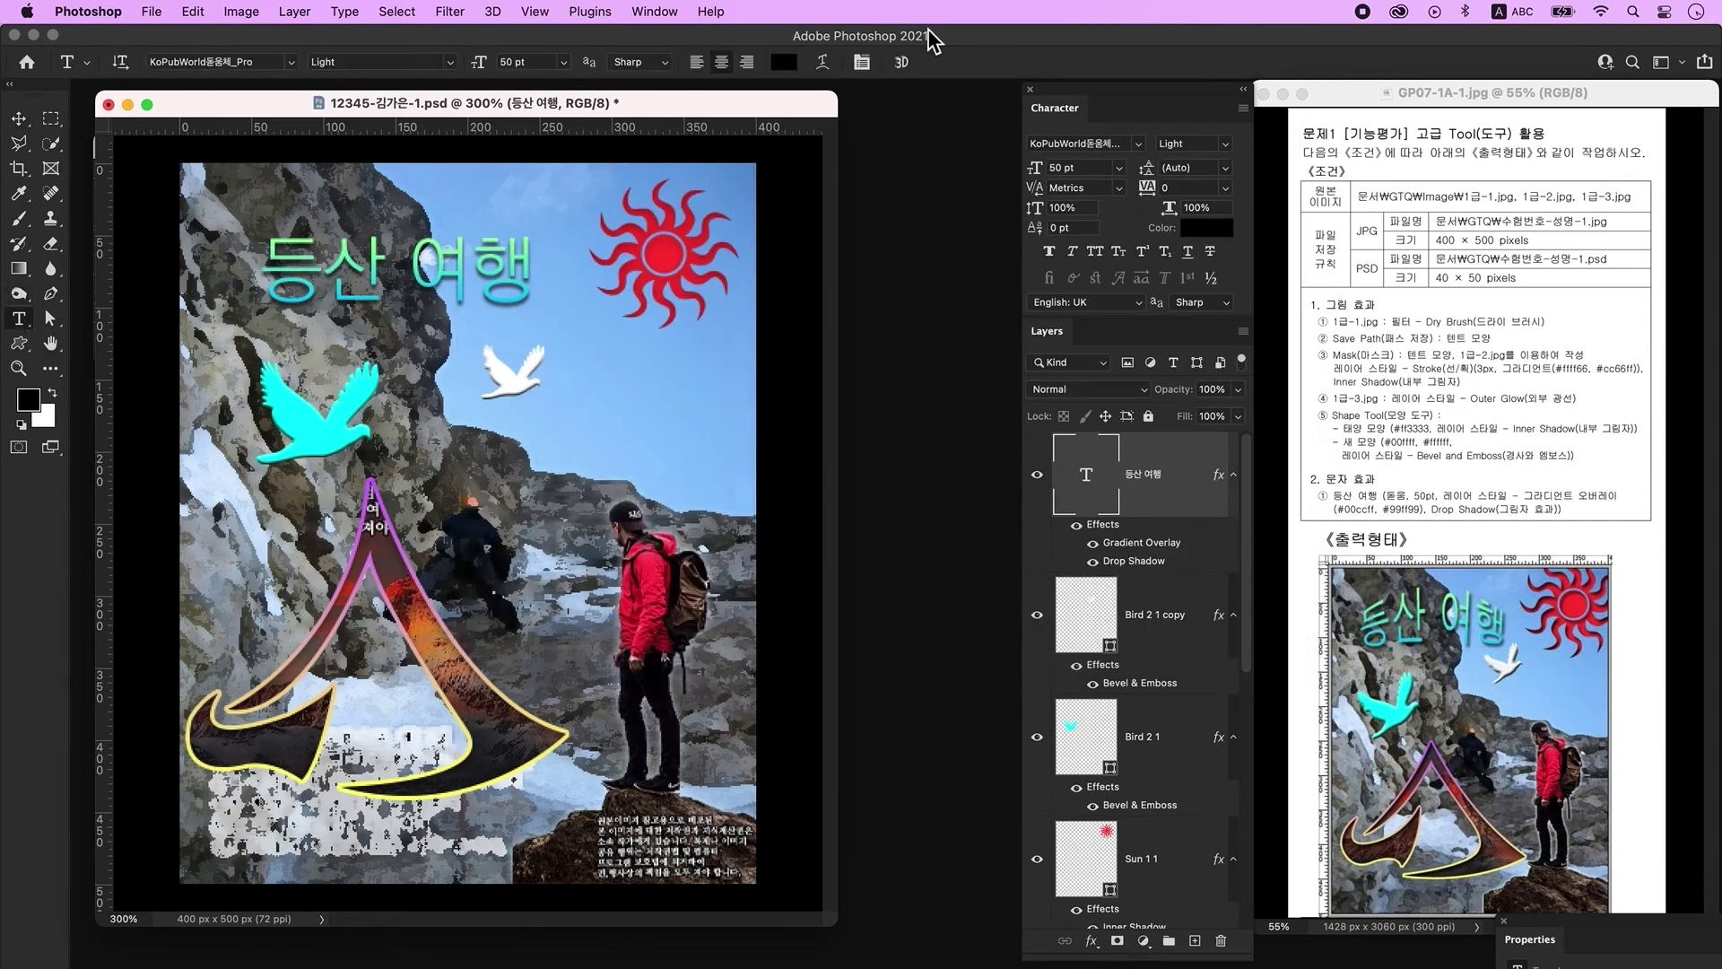
click(826, 68)
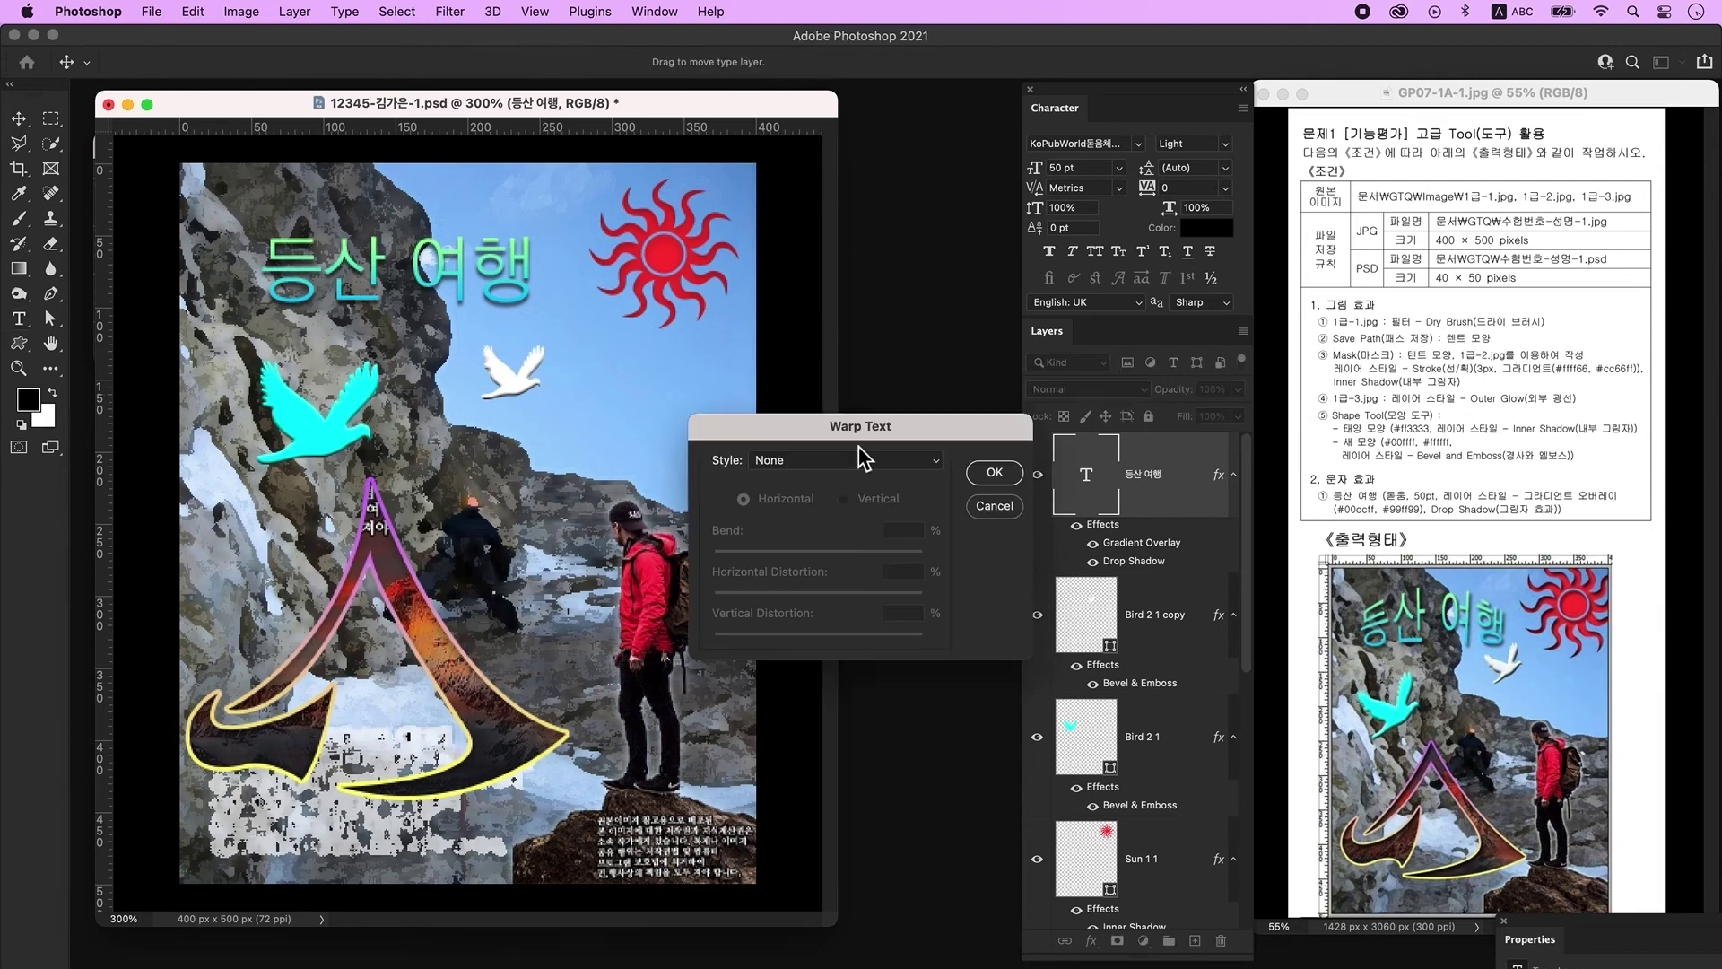
click(763, 262)
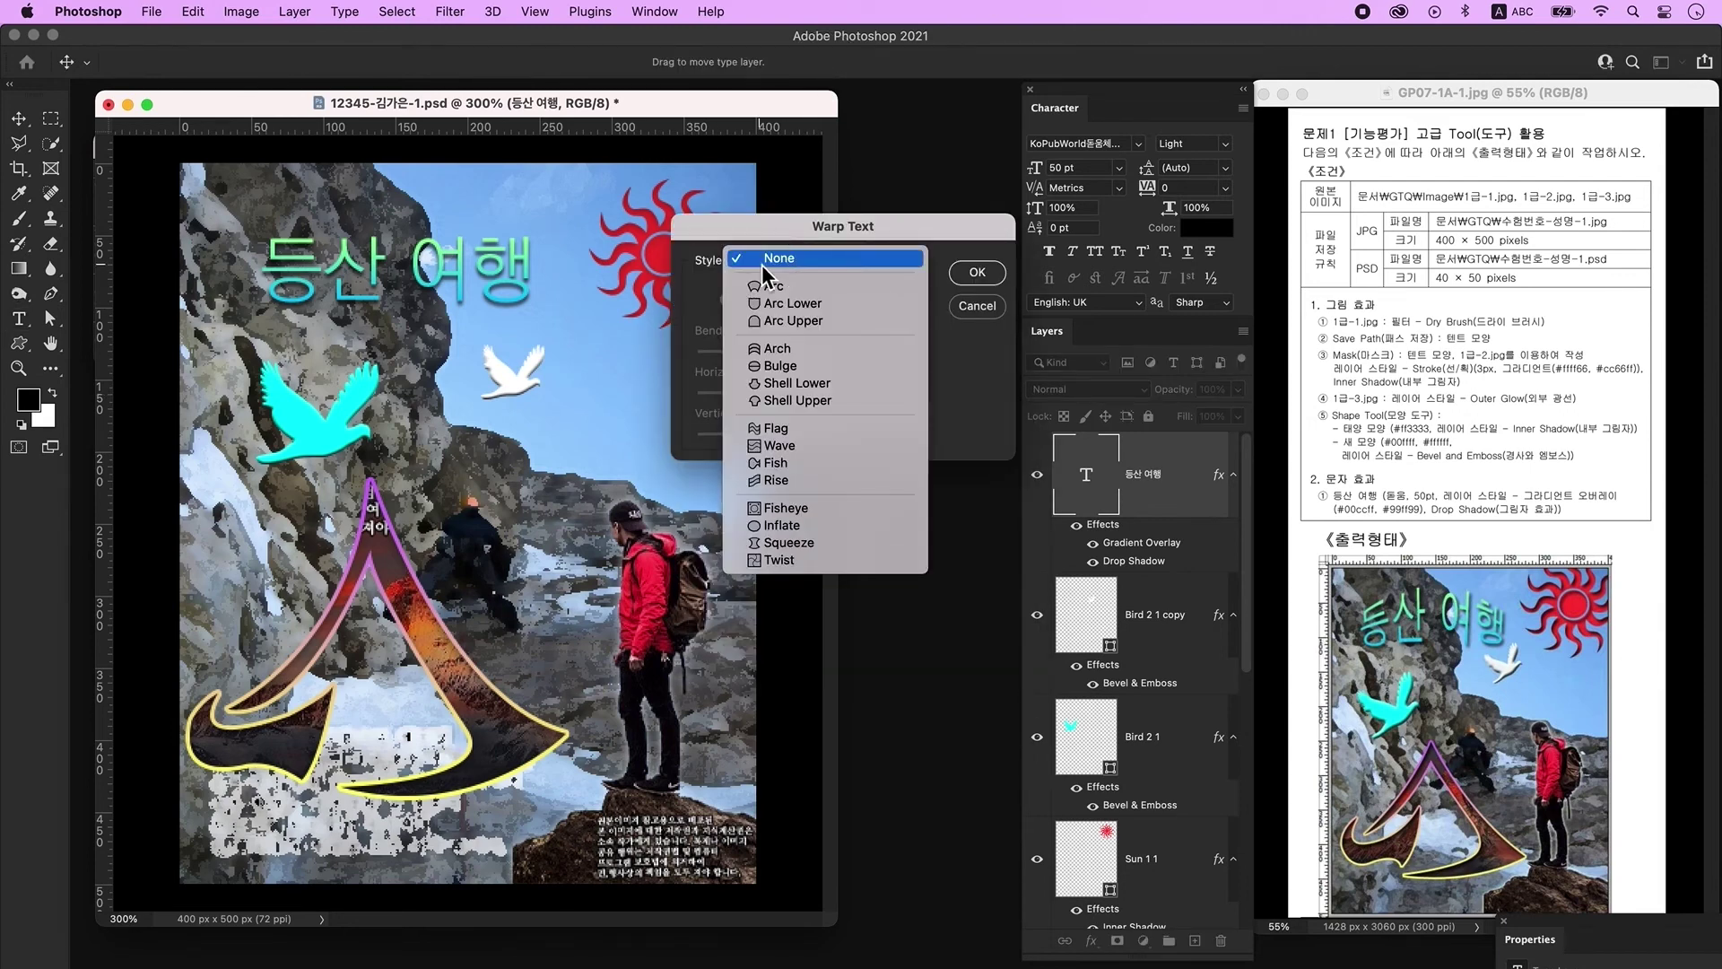
click(838, 322)
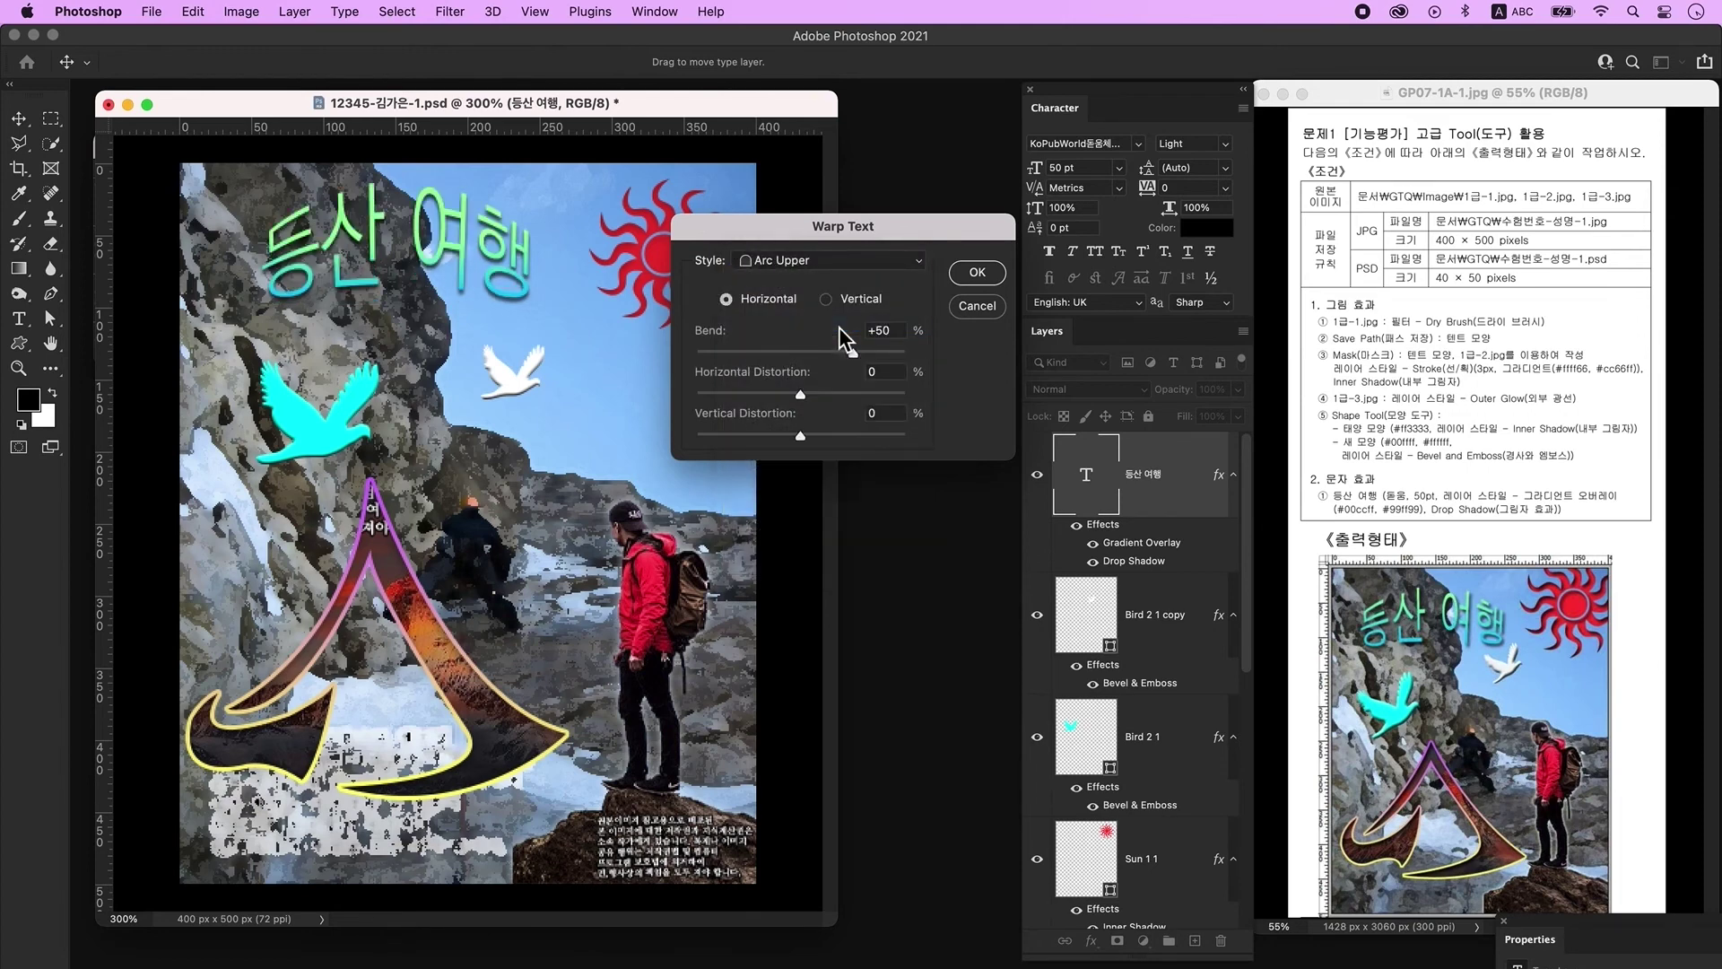
drag(852, 350, 835, 354)
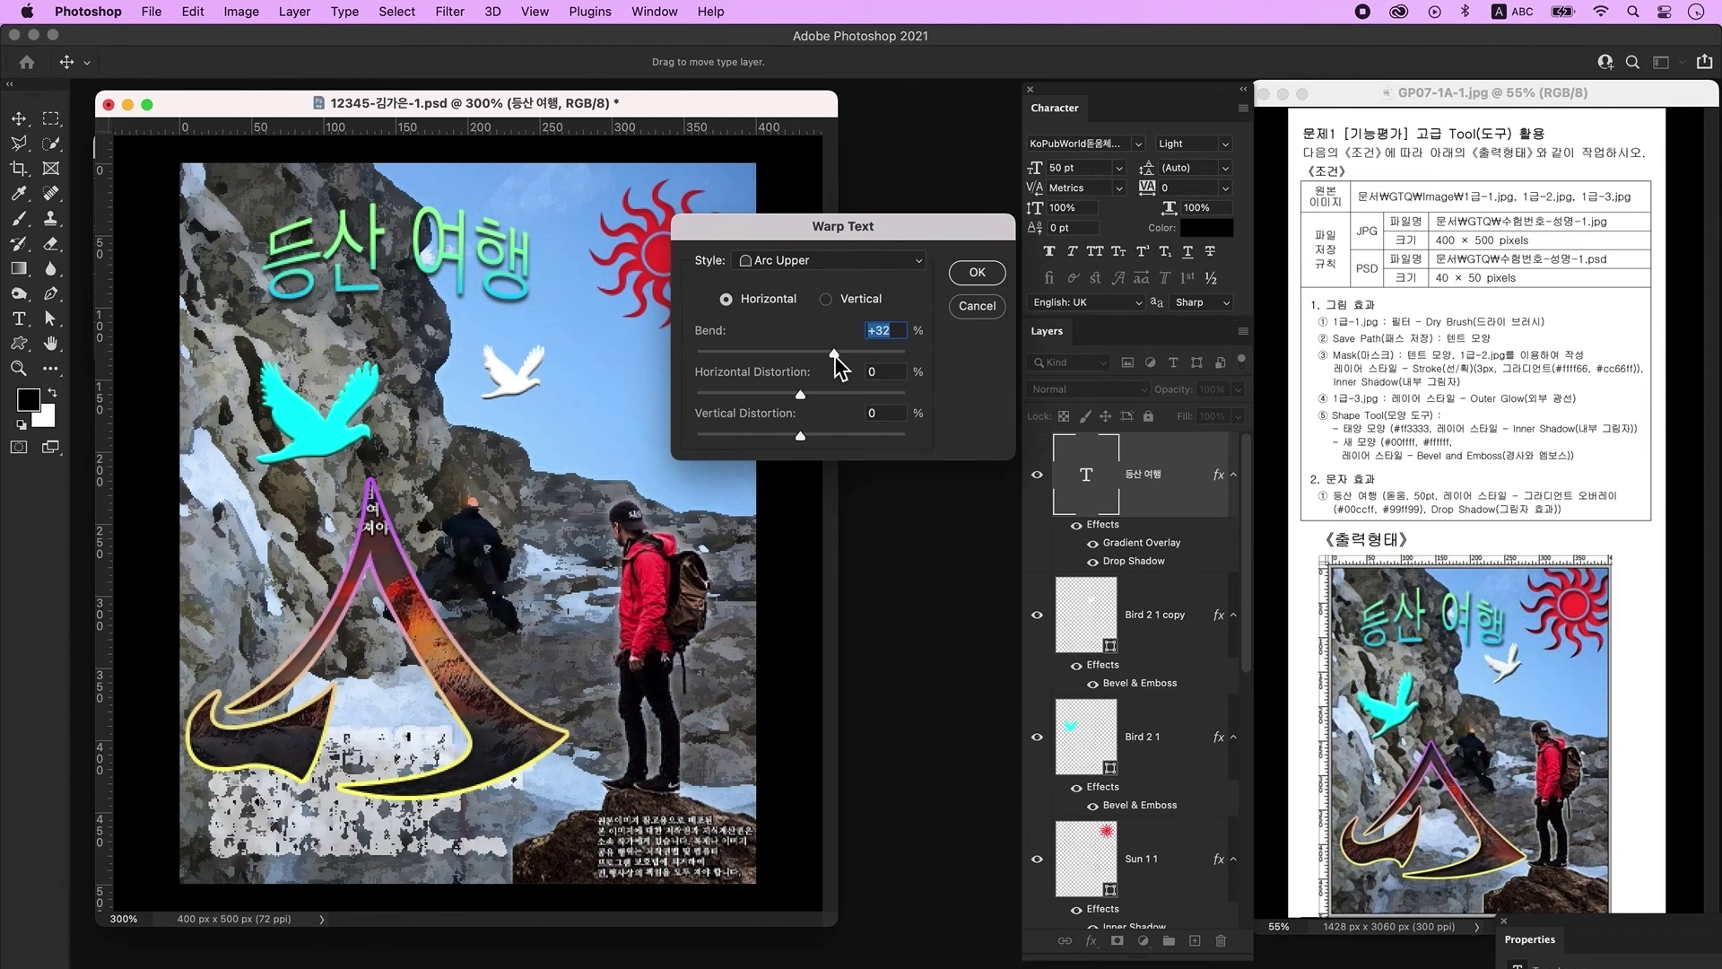
click(978, 273)
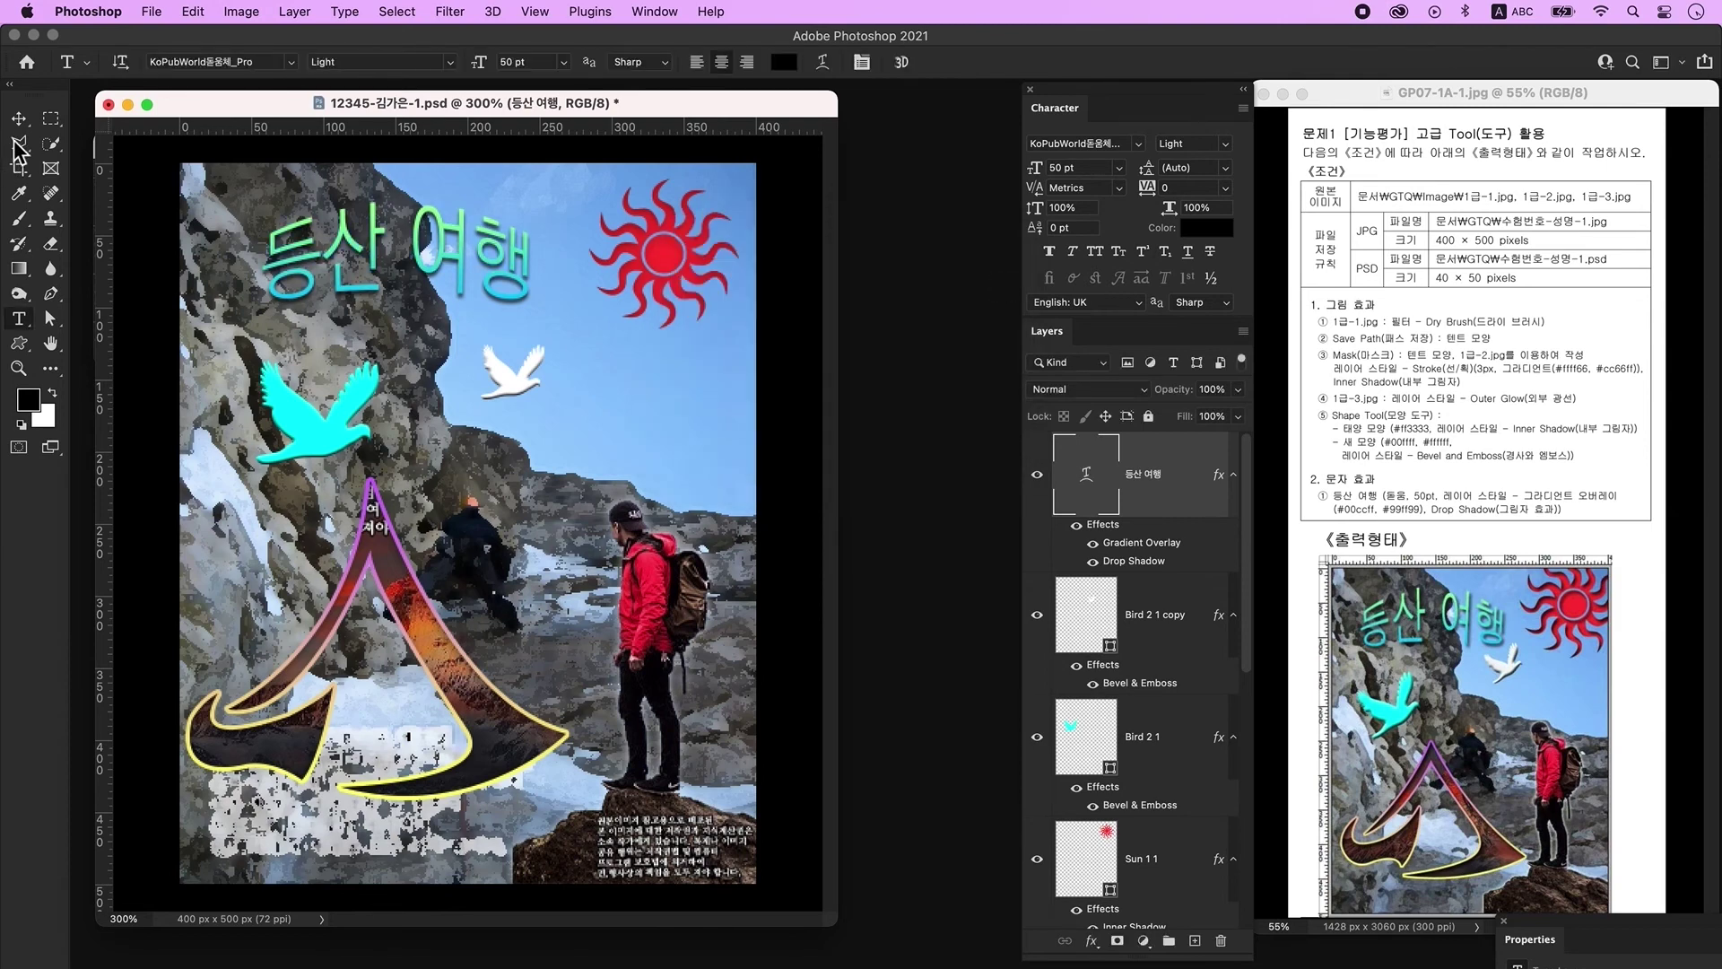
Move the sun shape closer to the canvas's upper-right corner and shift the title text slightly down and to the left, matching the reference.
click(19, 121)
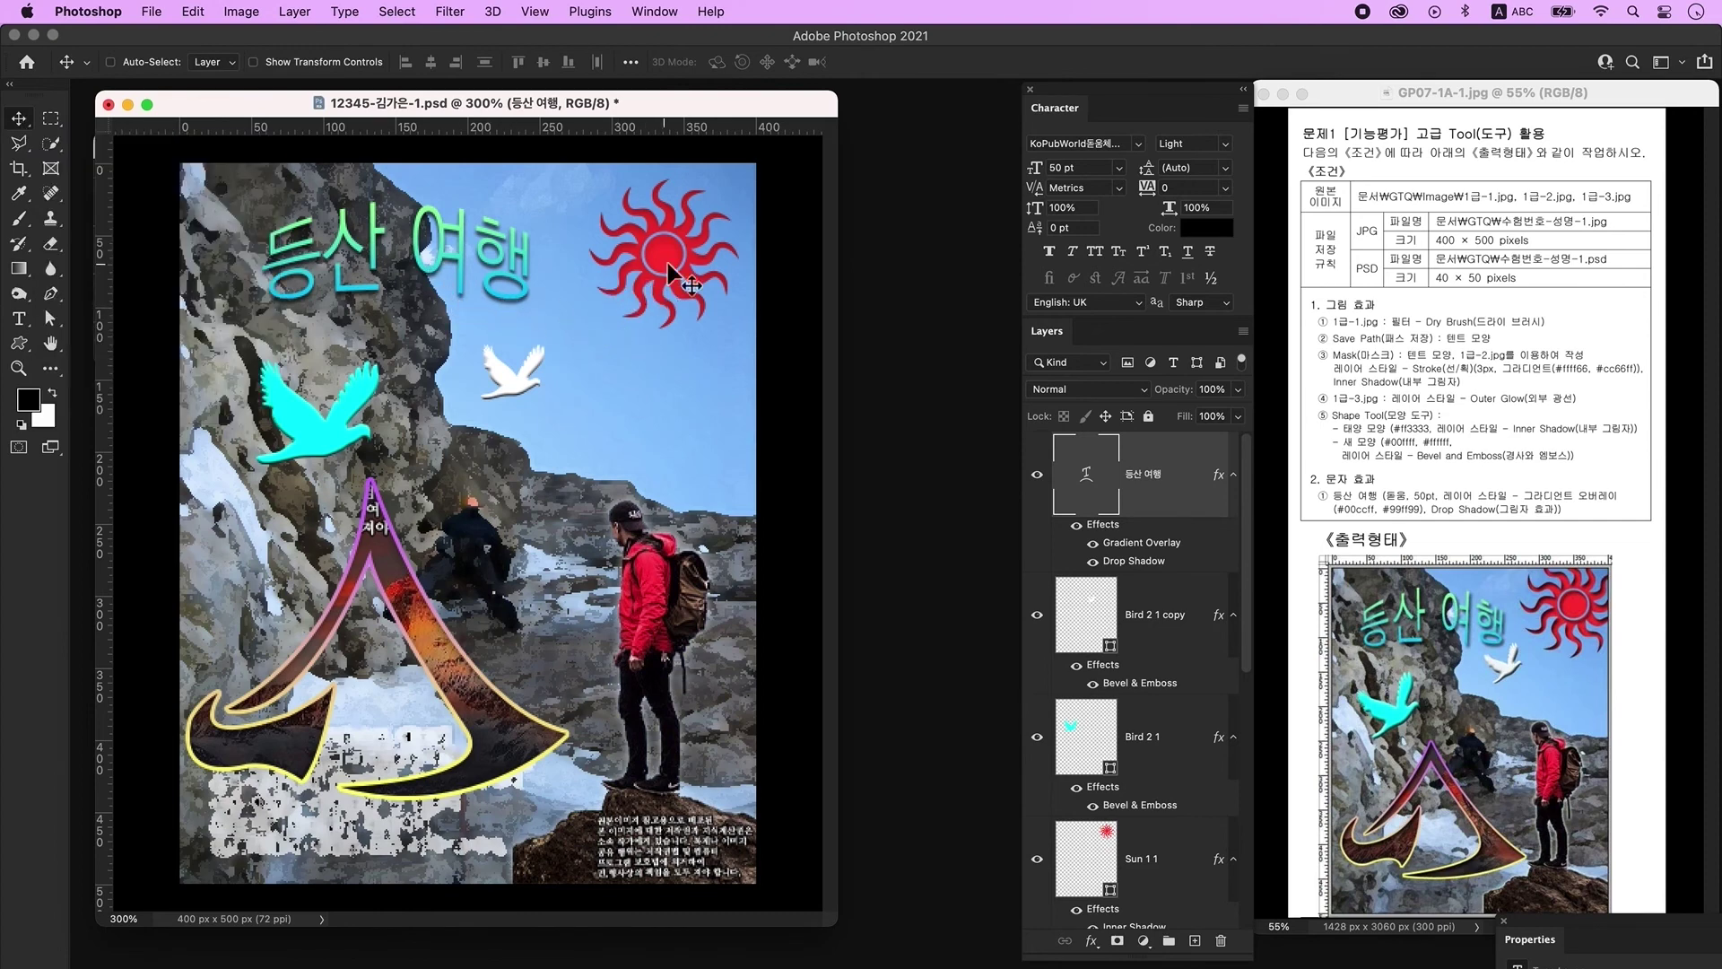
click(110, 62)
drag(664, 260, 699, 238)
click(459, 267)
drag(460, 267, 452, 279)
Adjust the hiker cutout's size slightly with Free Transform.
super+click(650, 569)
key(super+t)
drag(635, 498, 634, 490)
key(Return)
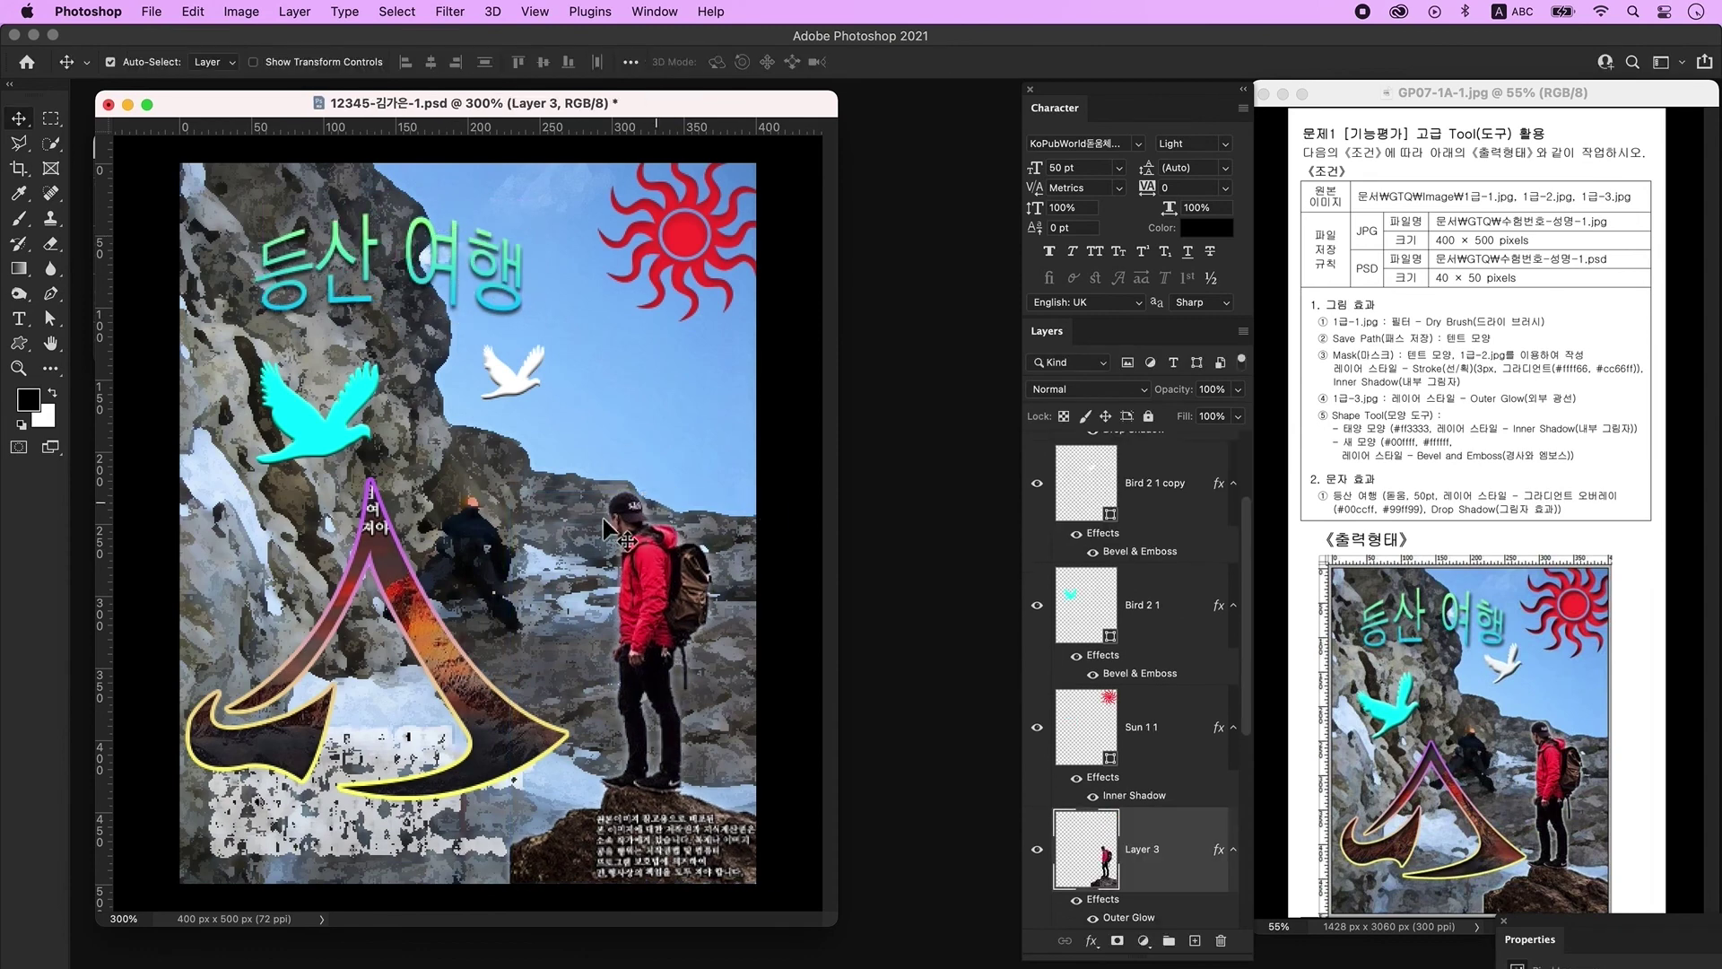
Widen the tent shape slightly together with its clipped sunset photo so it reaches closer to the hiker.
scroll(1096, 820, down, 5)
click(1097, 820)
key(super+t)
drag(569, 638, 583, 639)
key(Return)
Shift the hiker cutout slightly to the left and enlarge it a little to match the reference.
drag(678, 831, 667, 835)
key(super+t)
drag(634, 503, 635, 492)
key(Return)
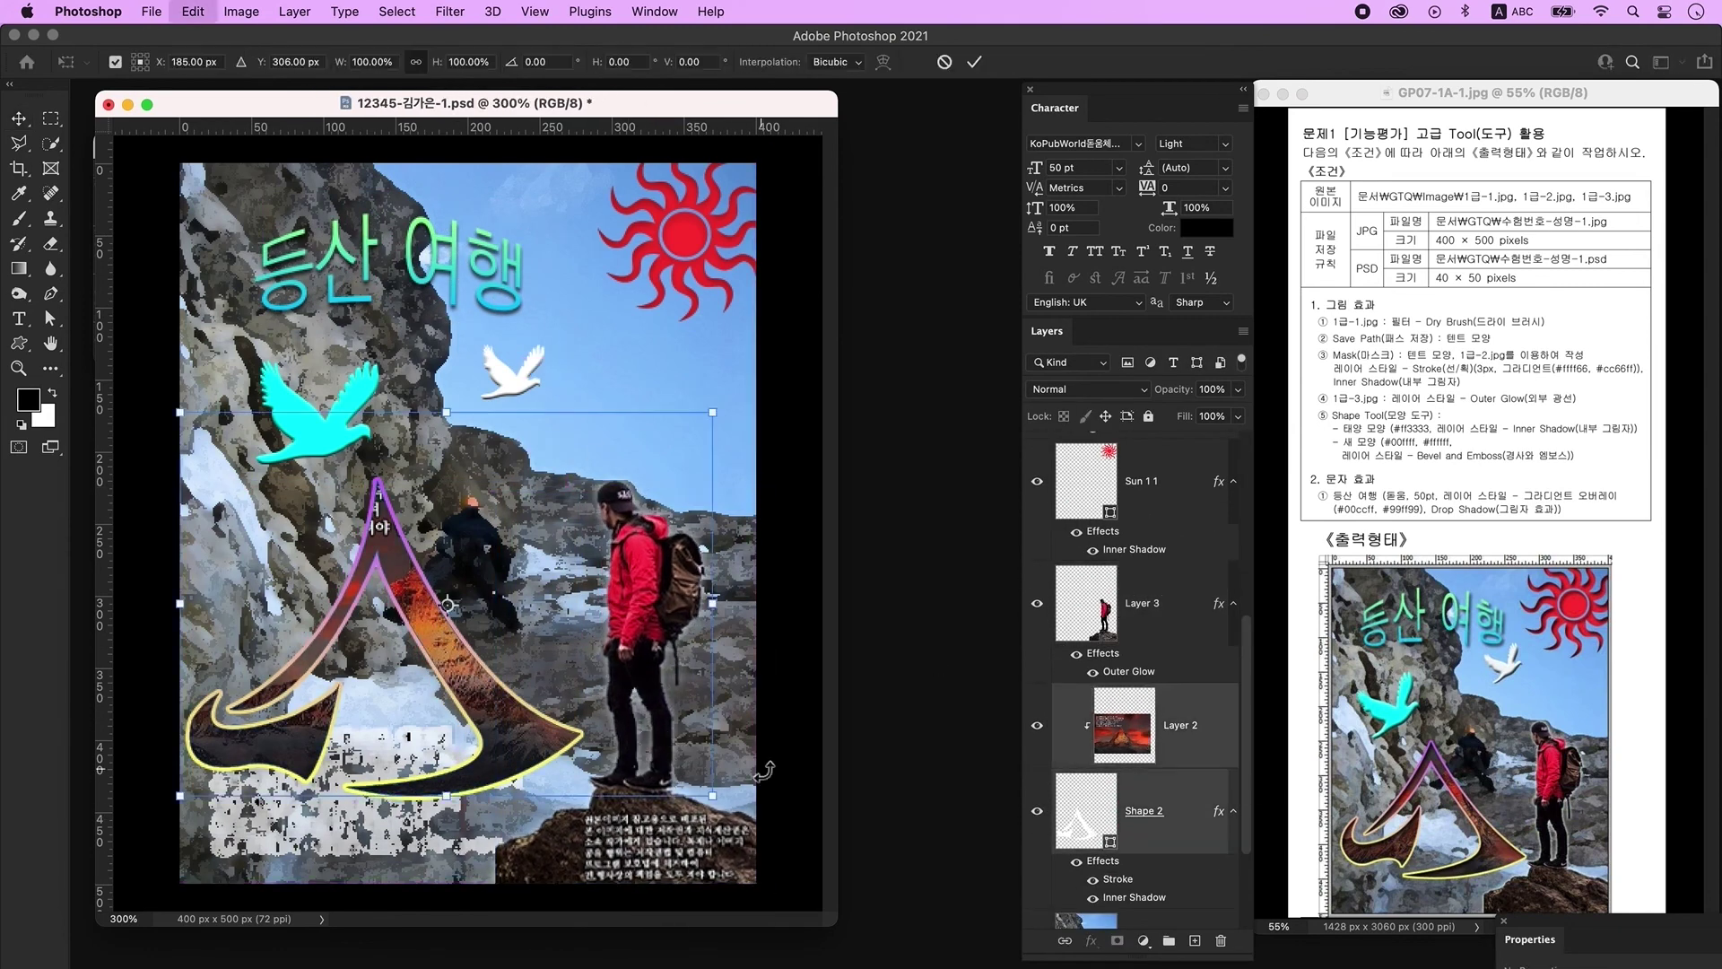
Scale the cyan bird to about 83% and rotate it about -14°, and tilt the white bird slightly.
click(314, 421)
key(super+t)
drag(388, 514, 404, 493)
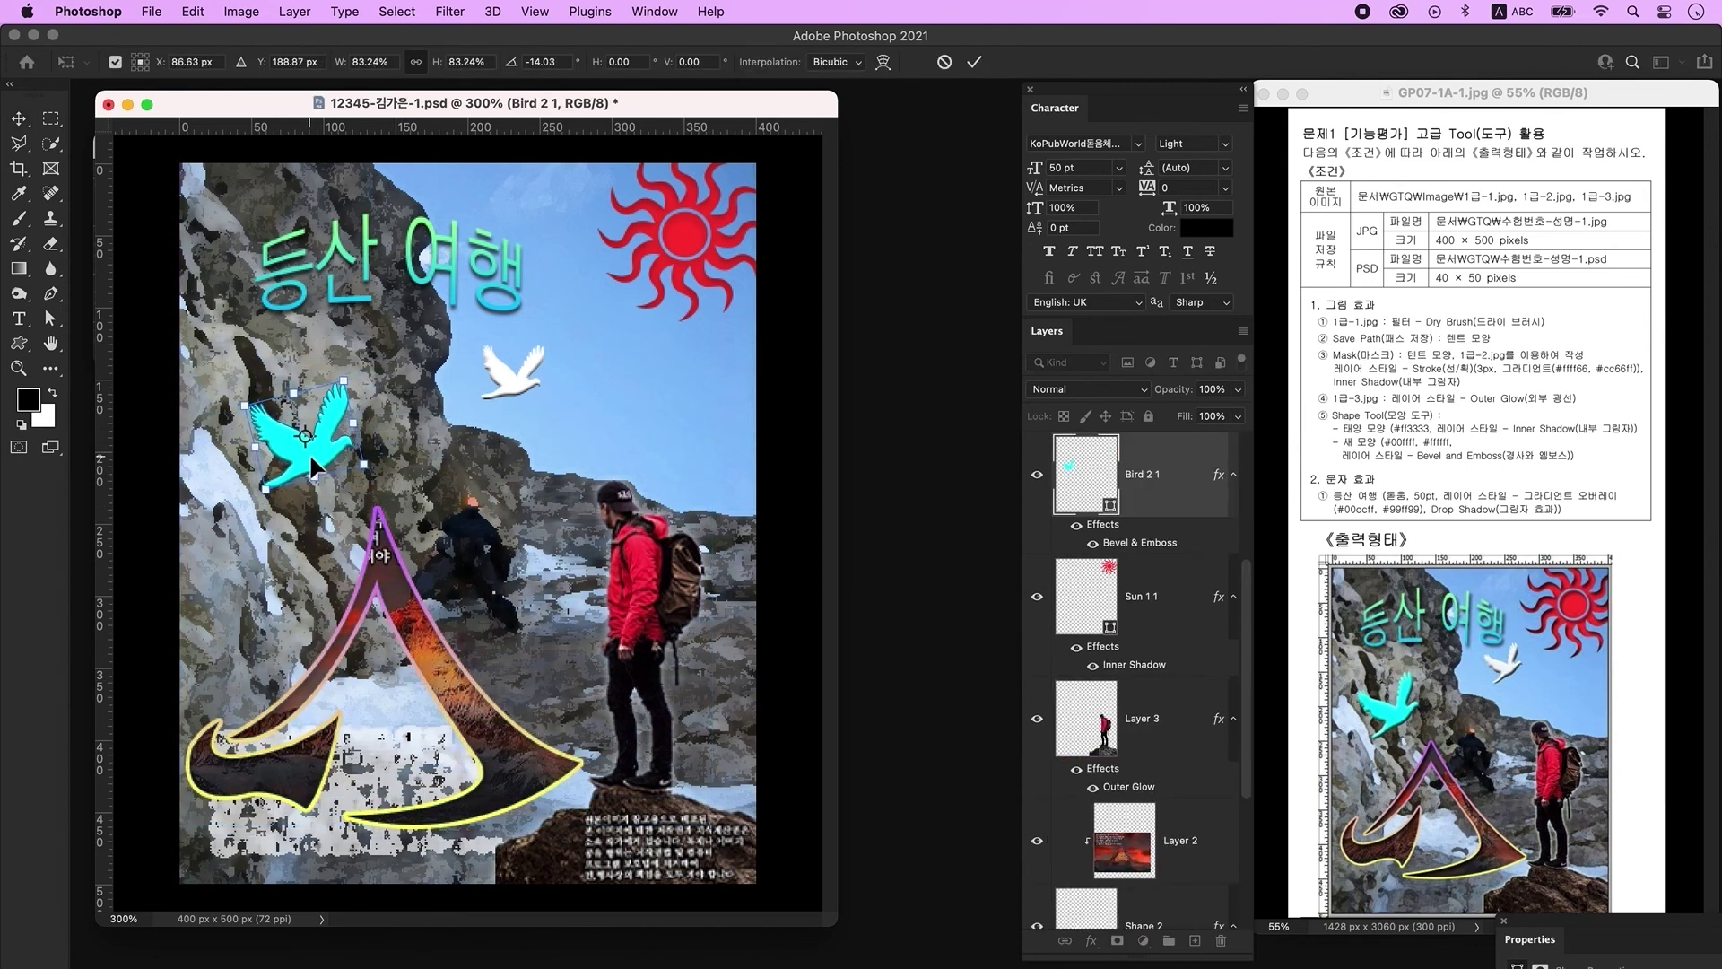
key(Return)
click(517, 386)
key(super+t)
key(Return)
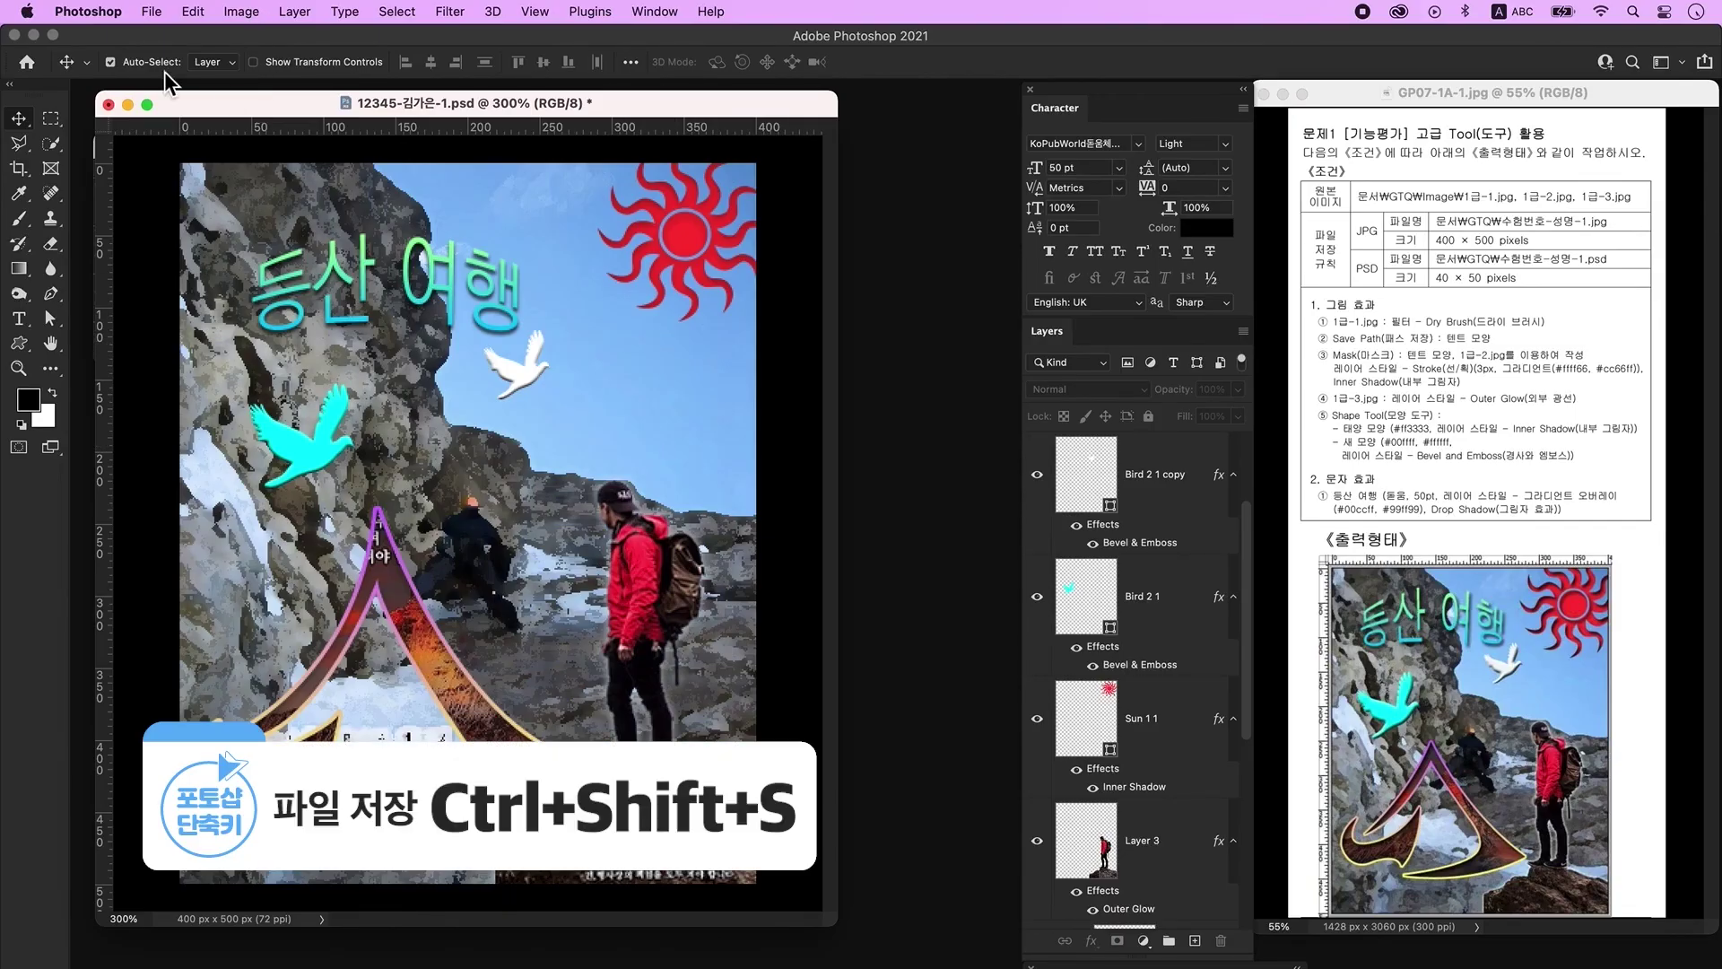
Save the composite on the computer as a JPEG with quality 12 (Maximum) and the Progressive format option.
click(152, 10)
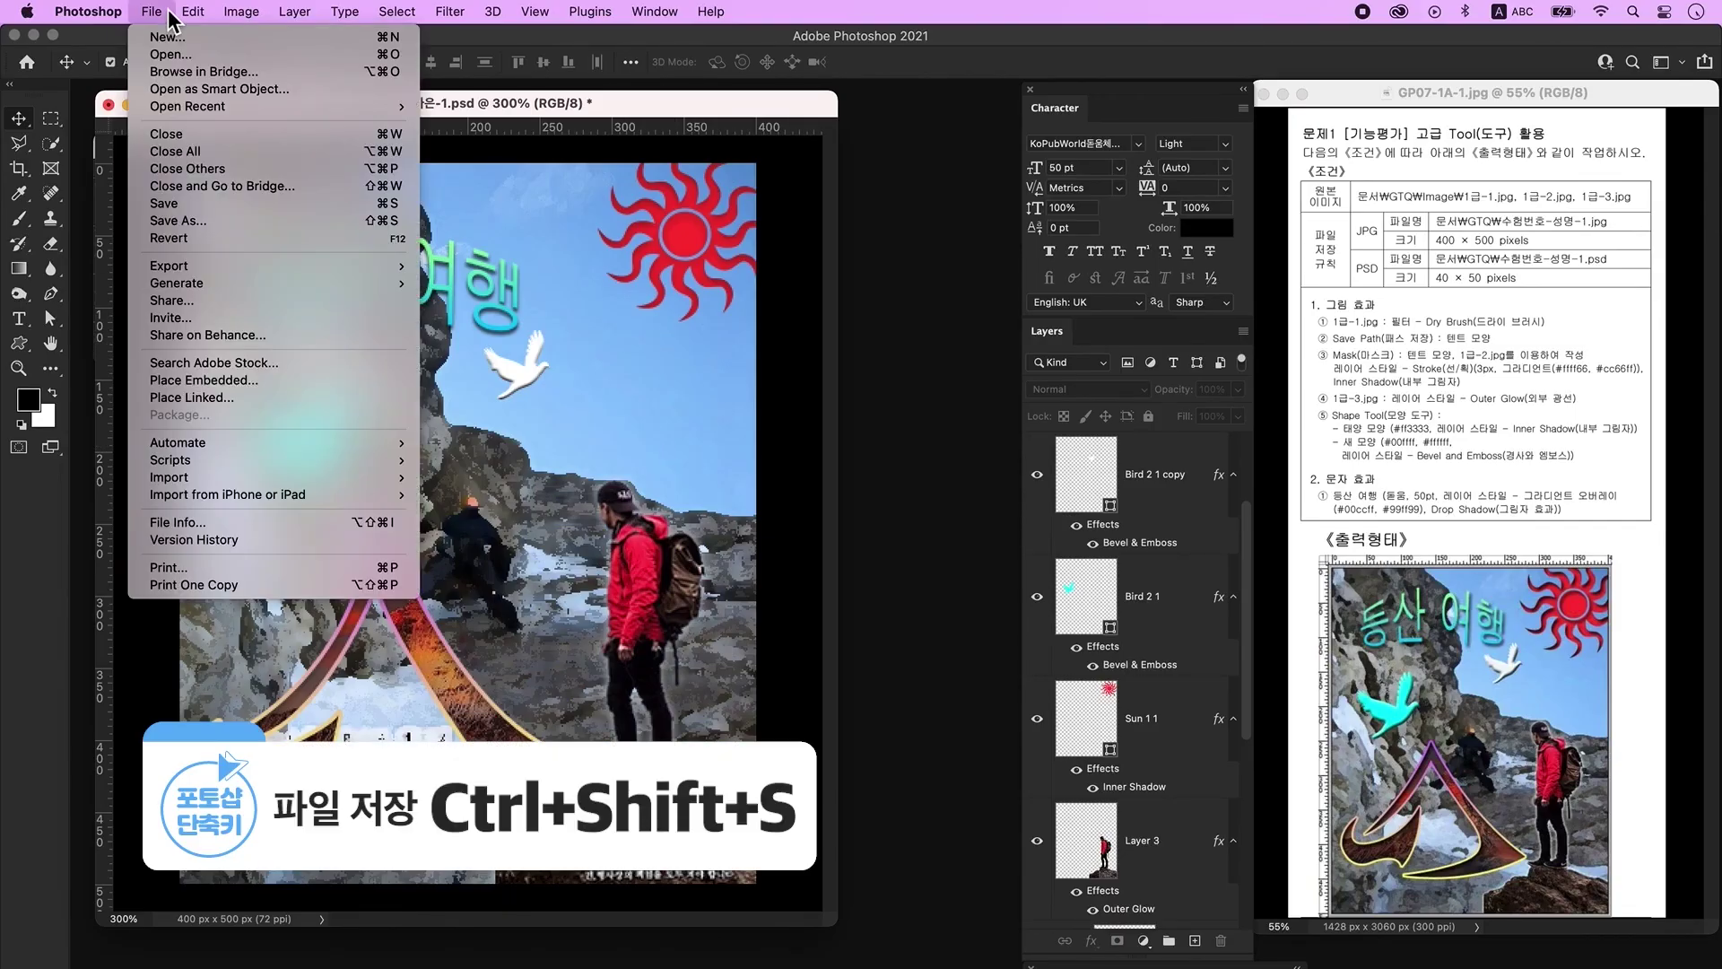
click(239, 219)
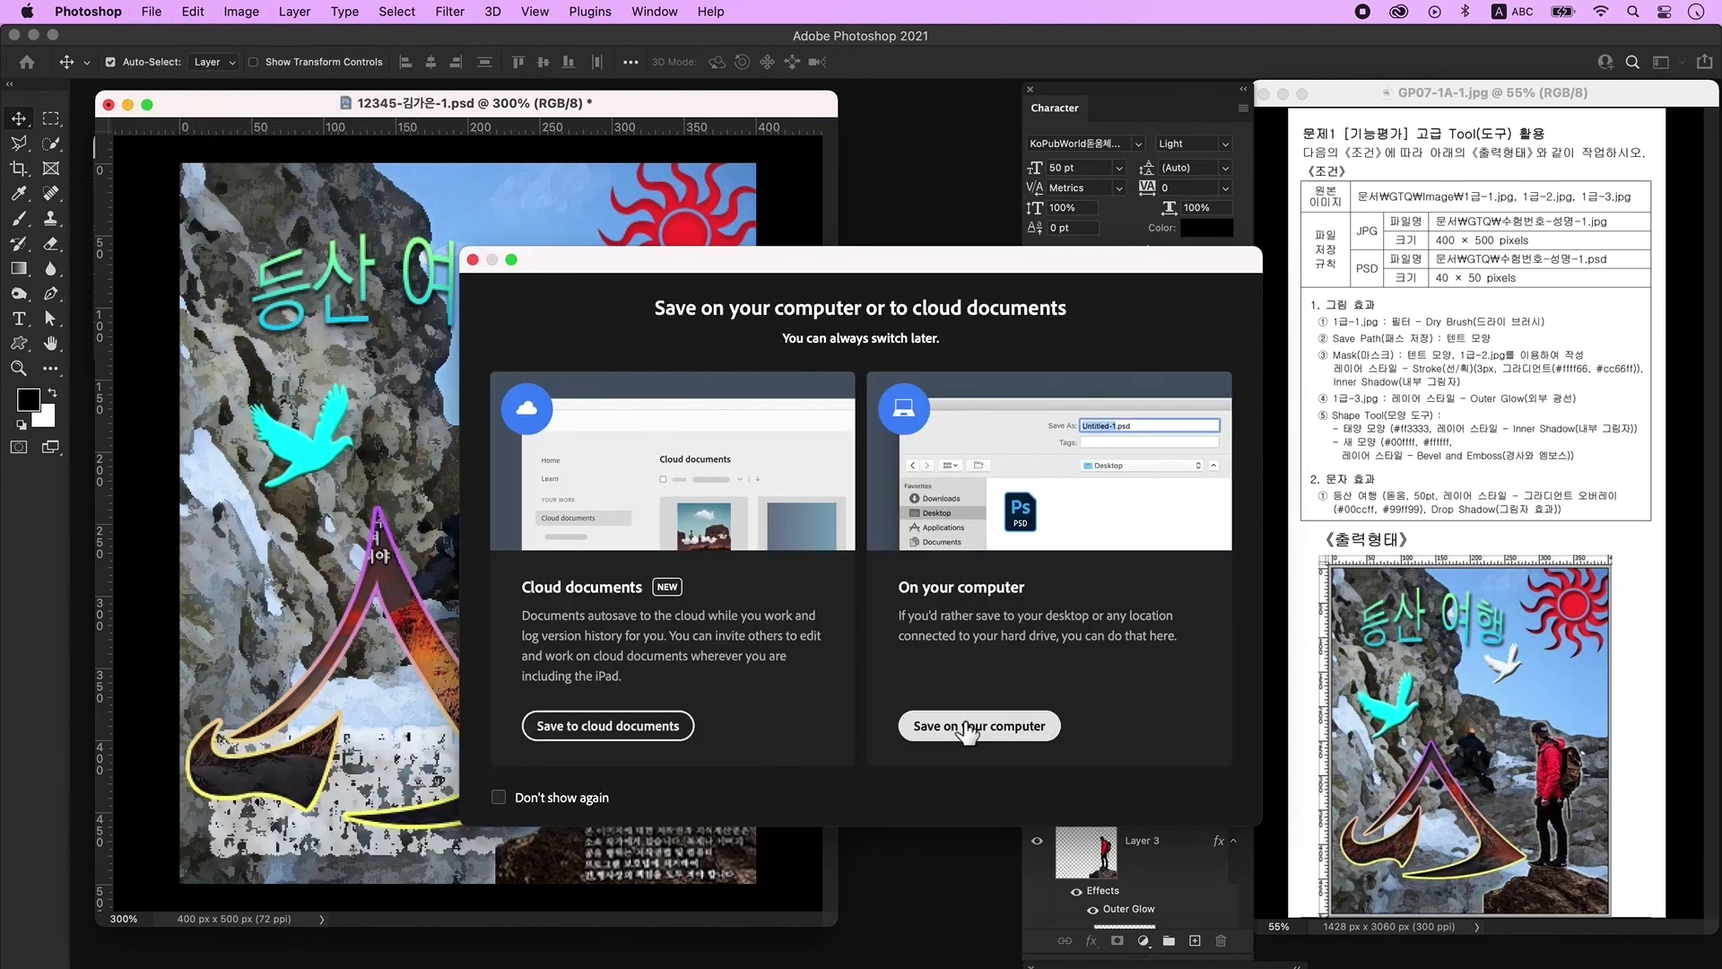
click(1058, 716)
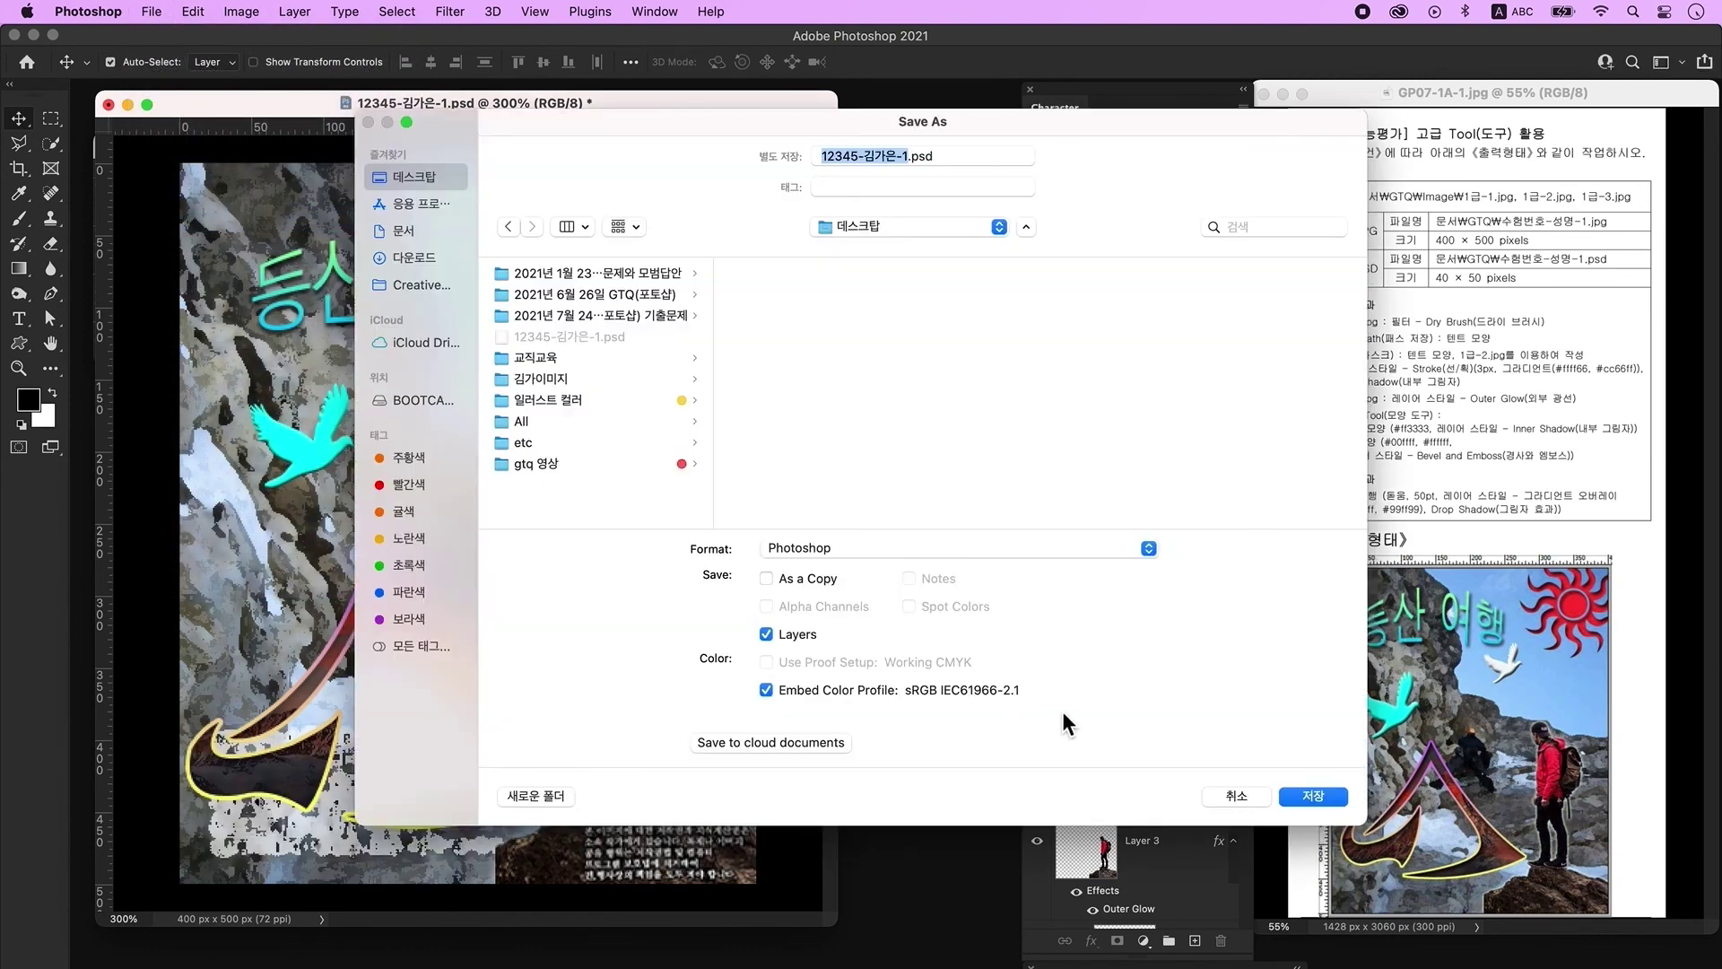
click(841, 552)
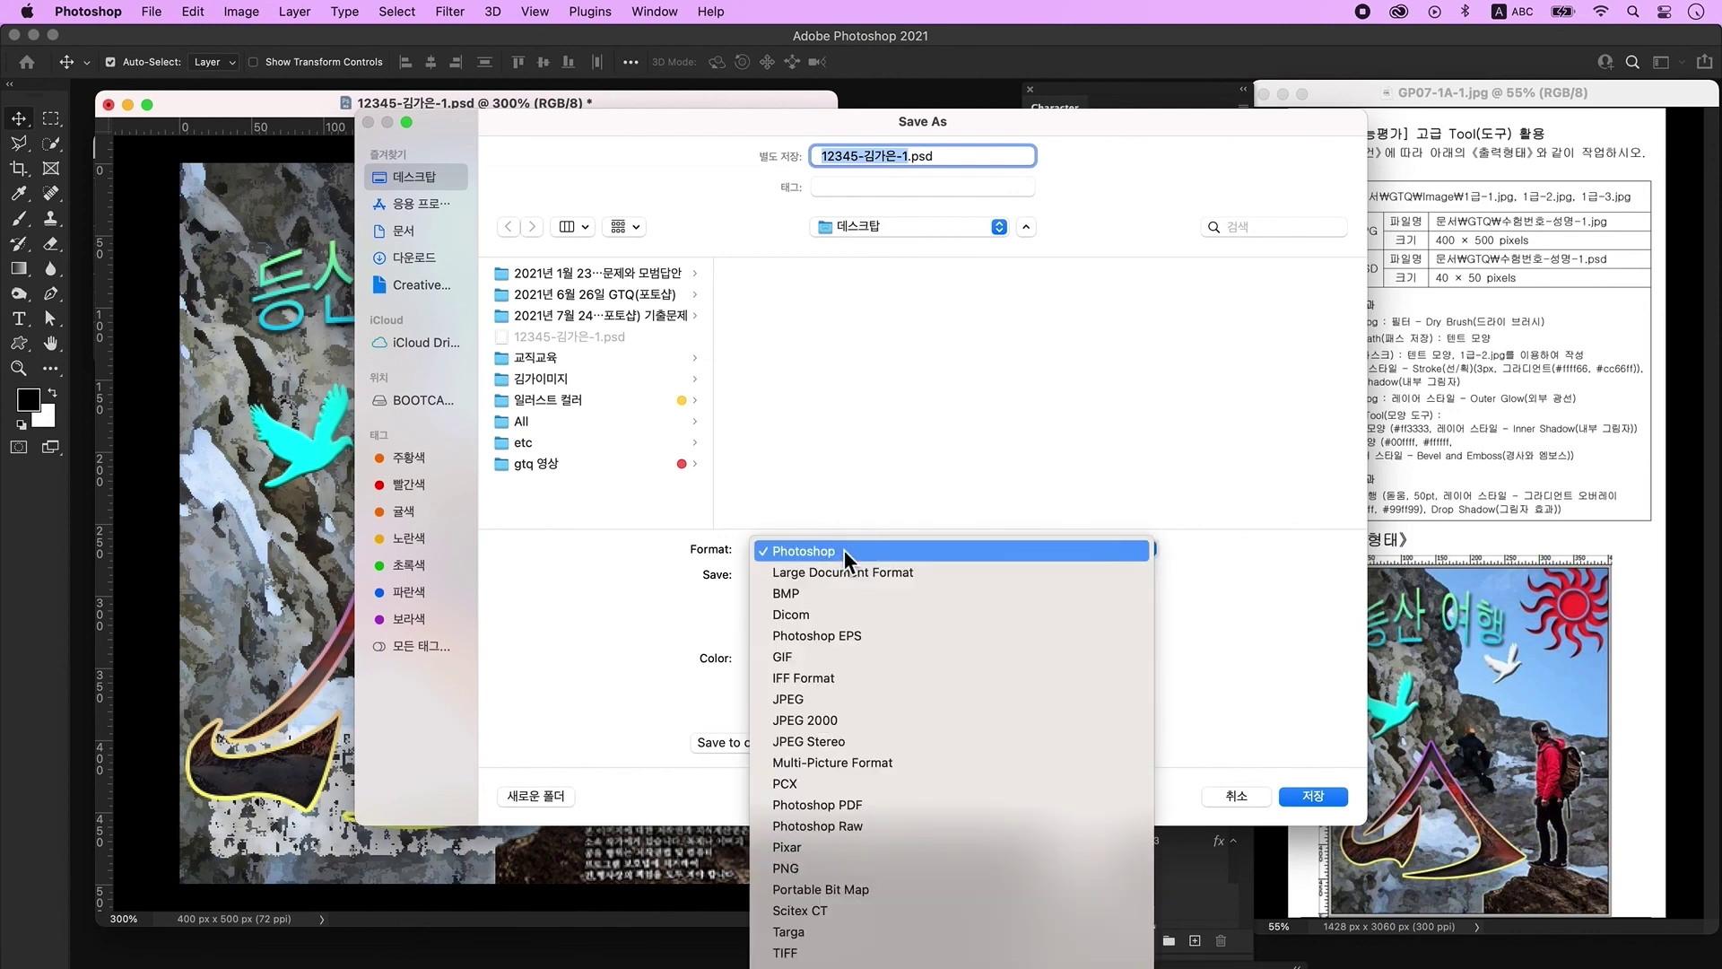
click(845, 704)
key(Return)
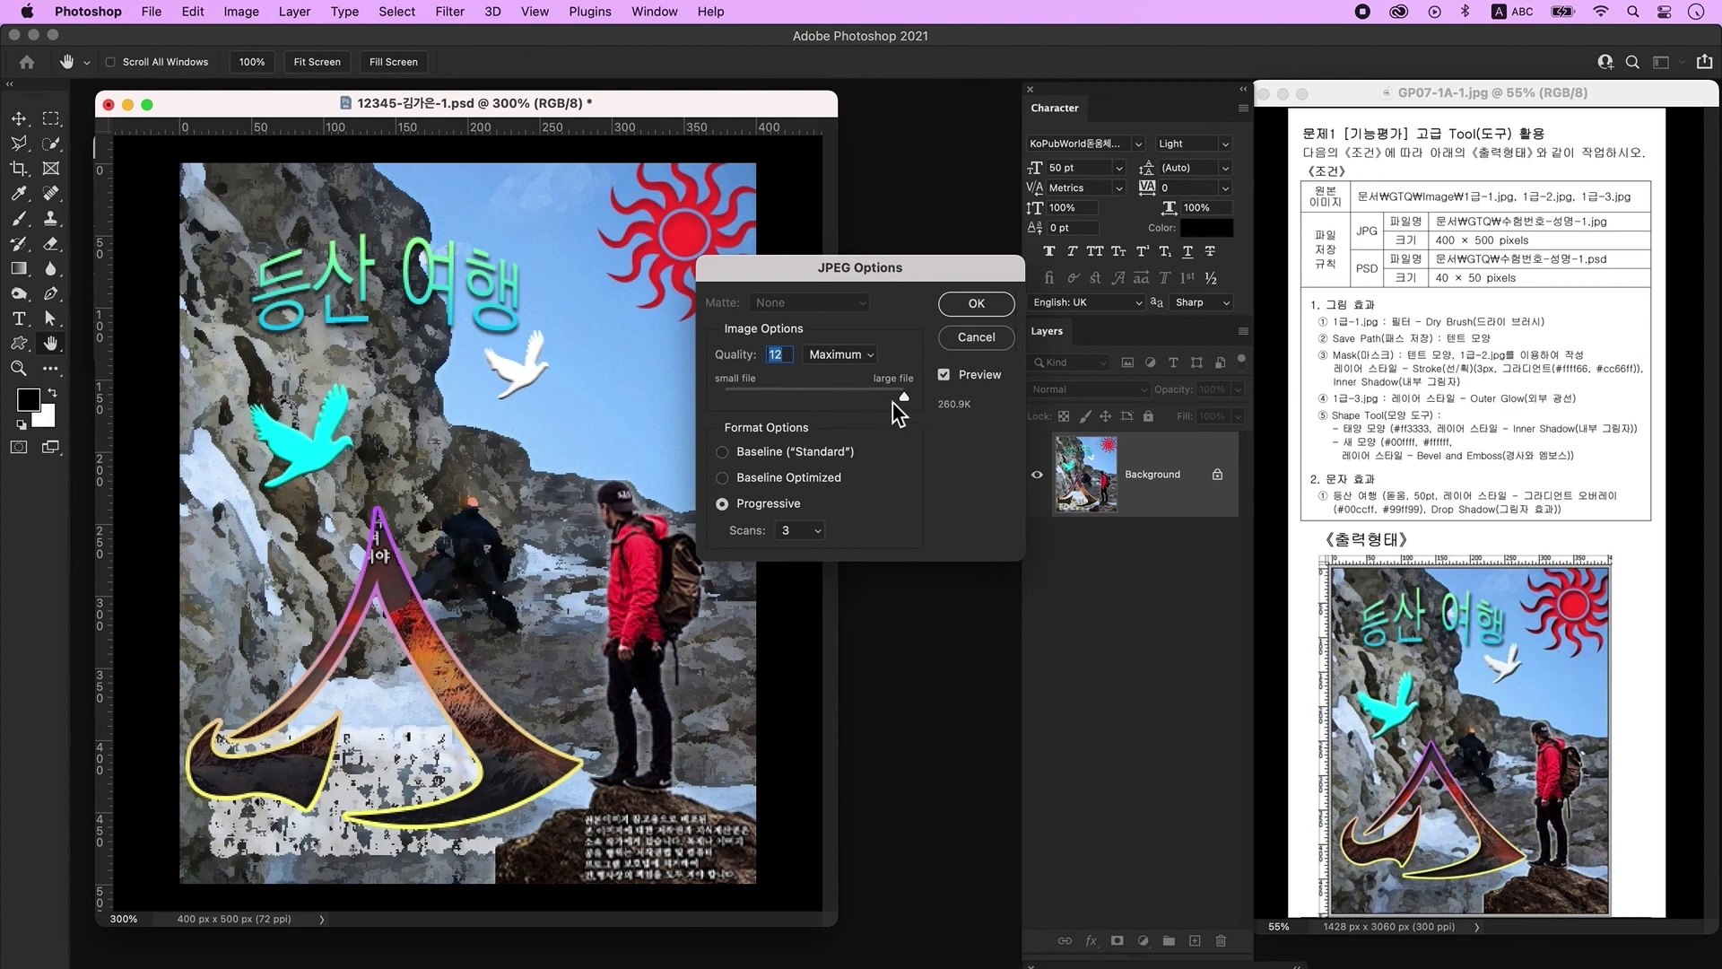
click(978, 304)
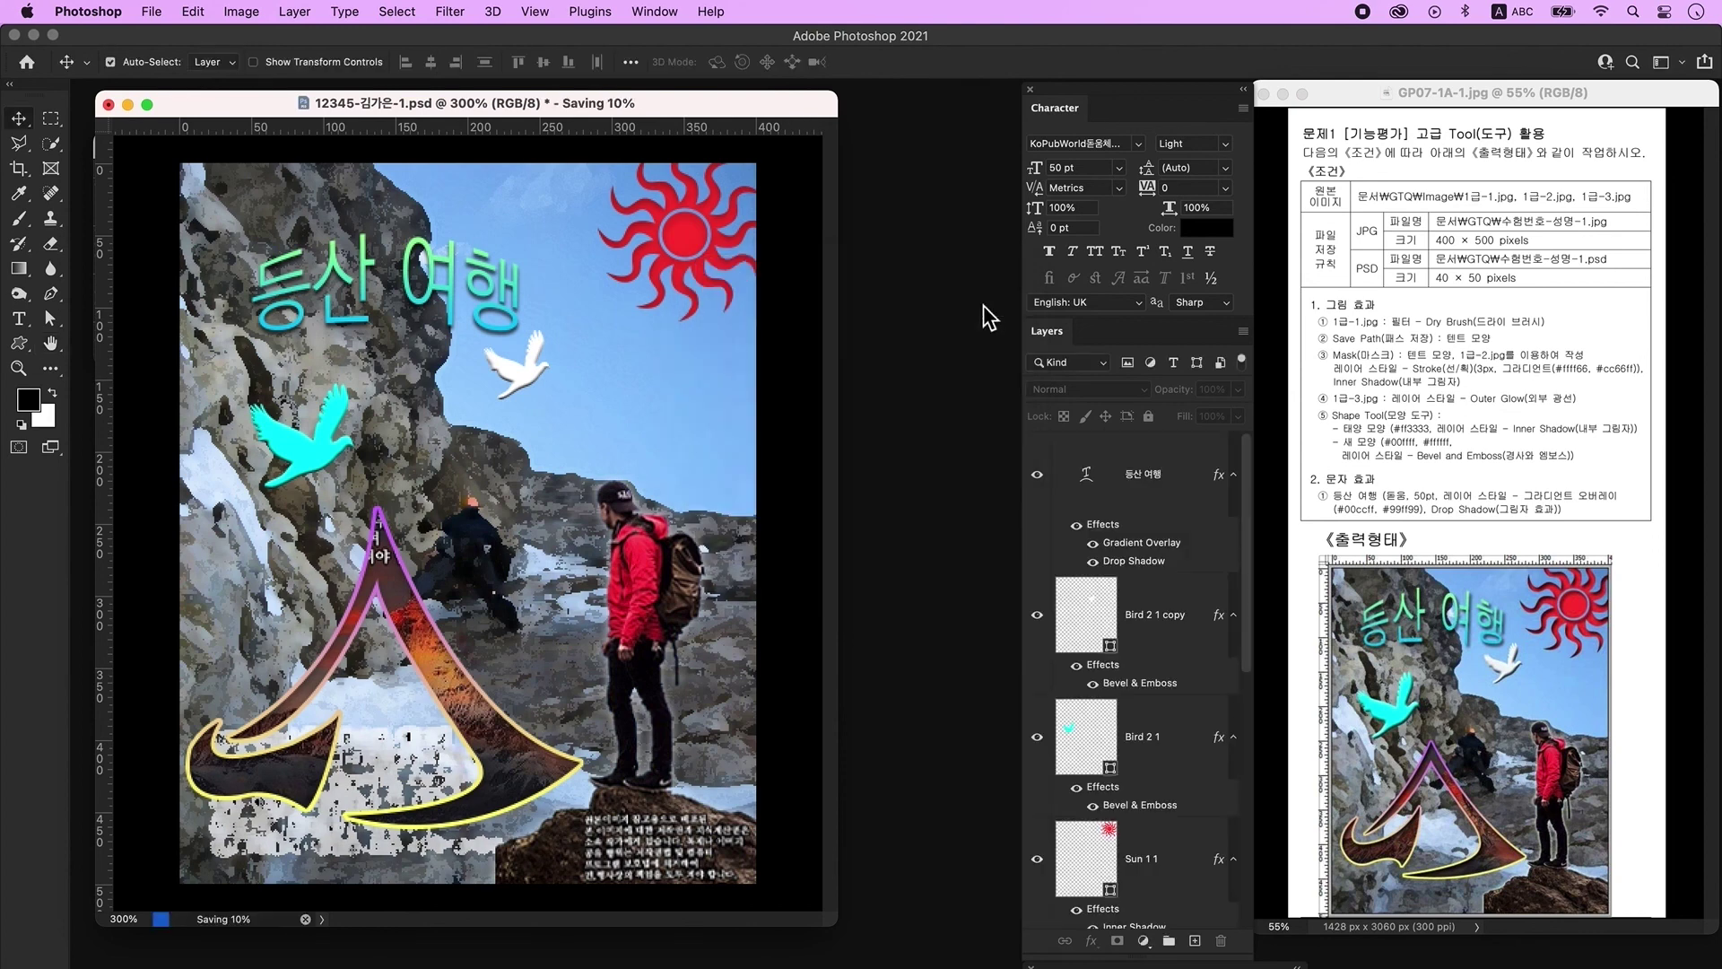
Resize the whole document to 40 × 50 pixels and save the reduced PSD.
click(240, 11)
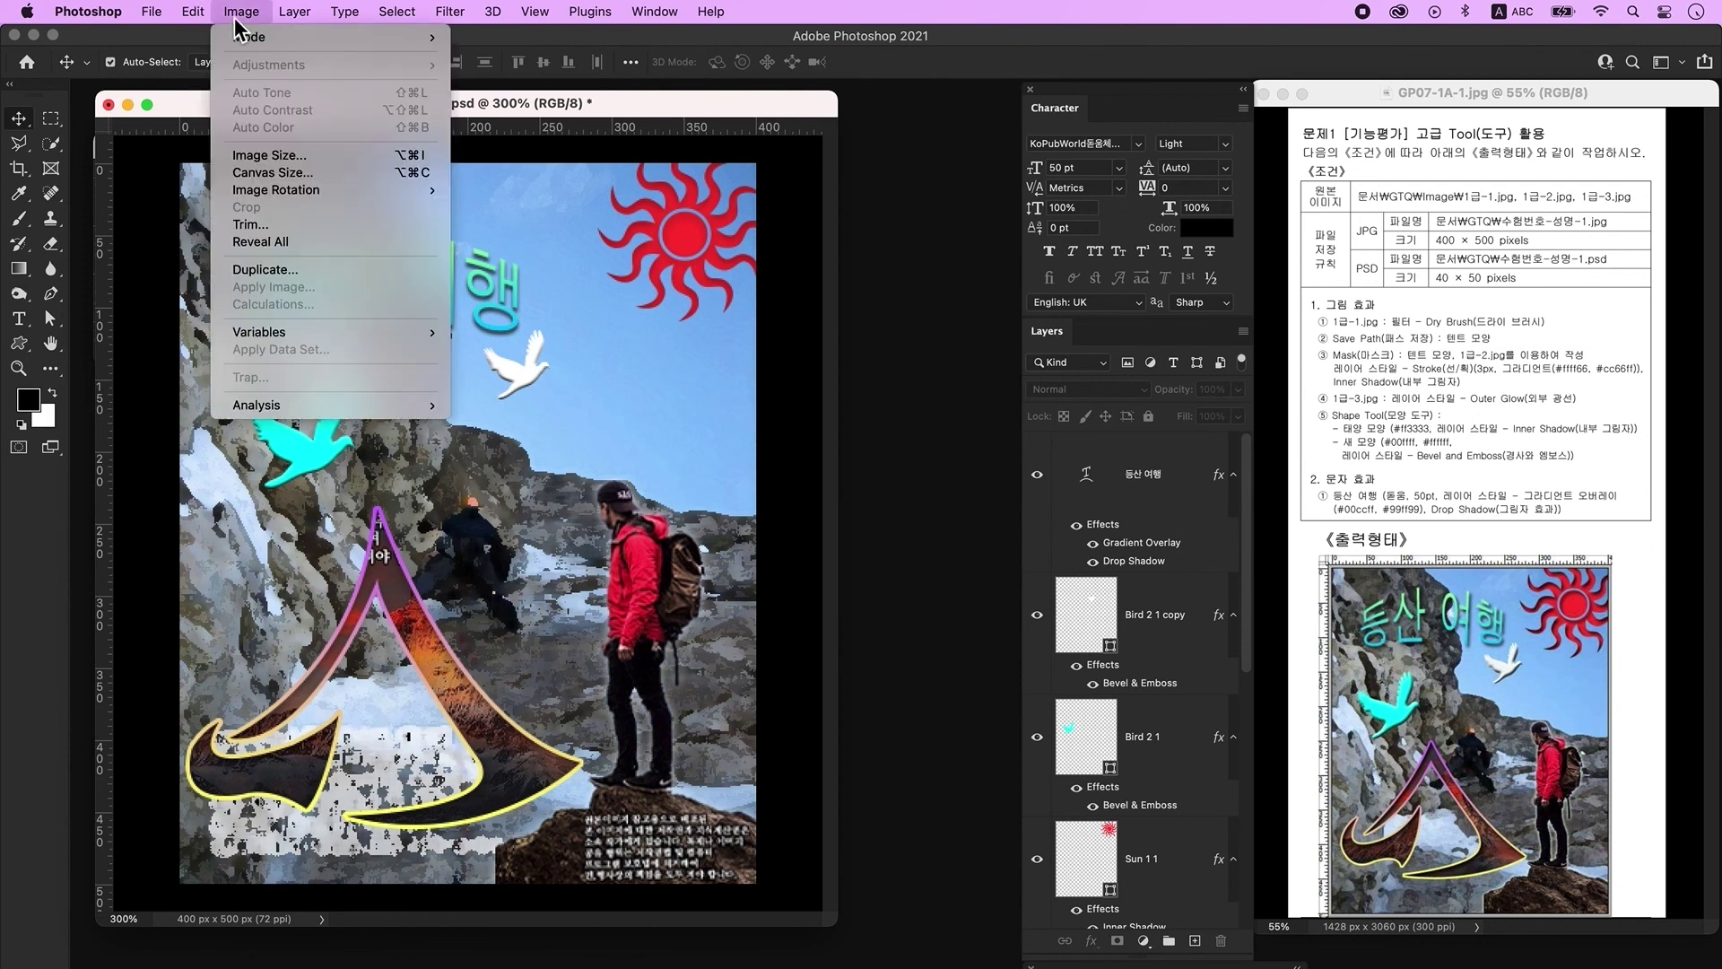
click(293, 154)
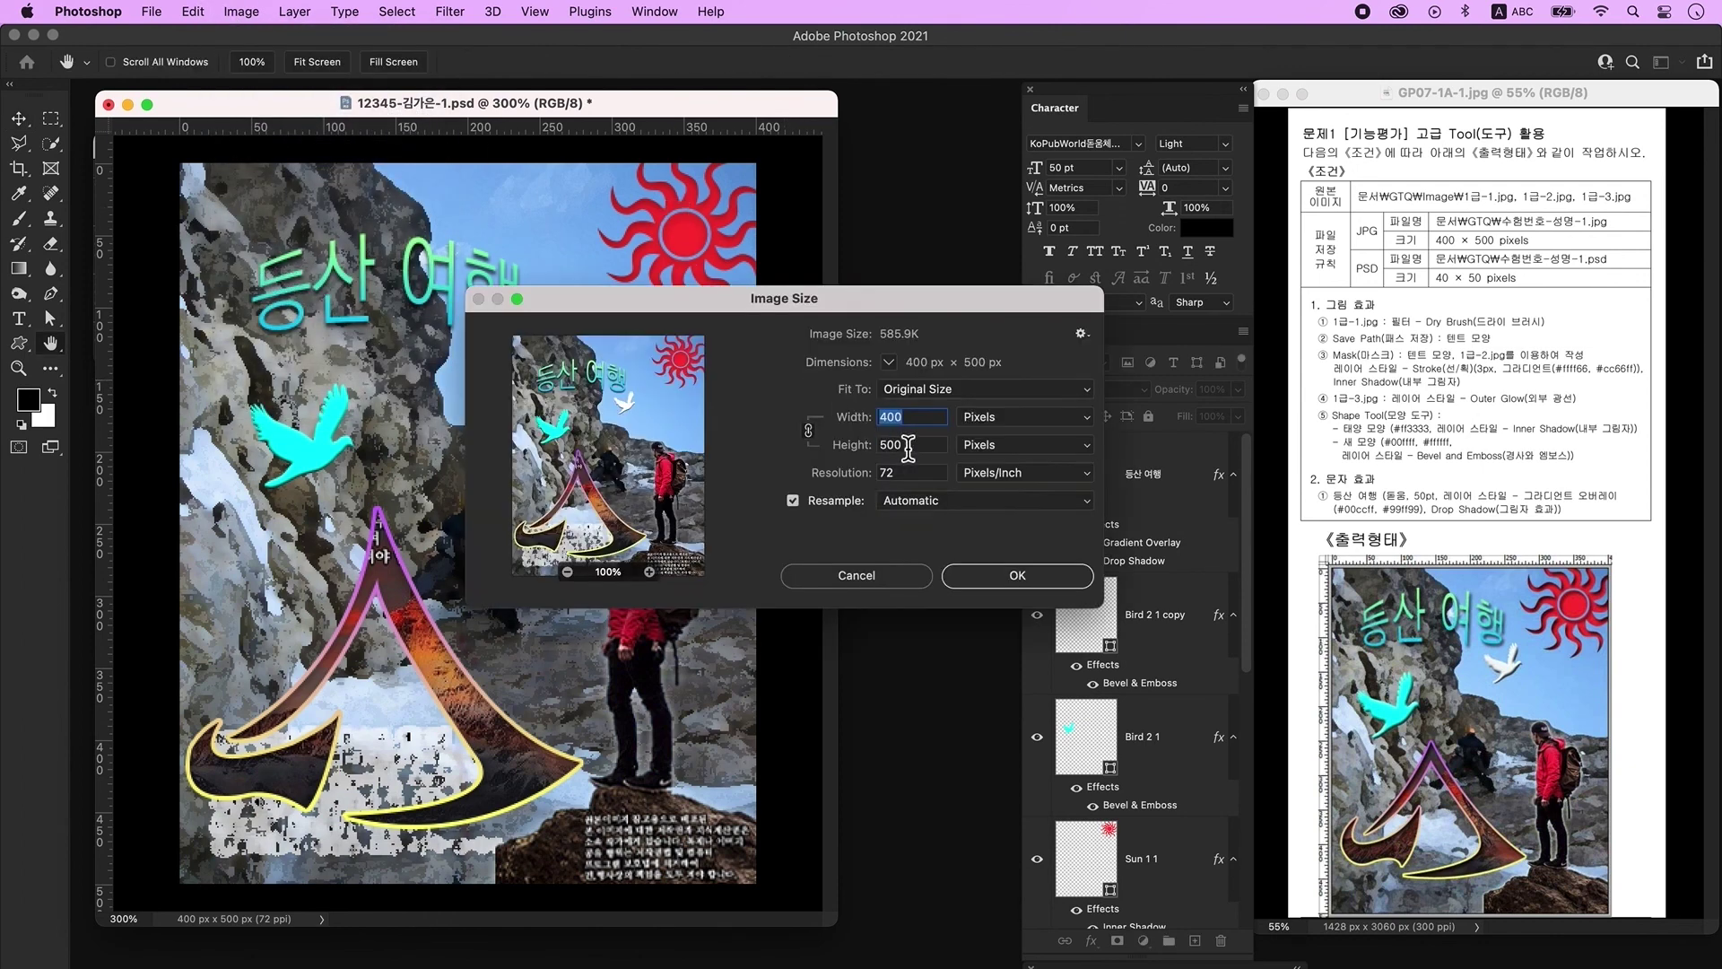
text(40)
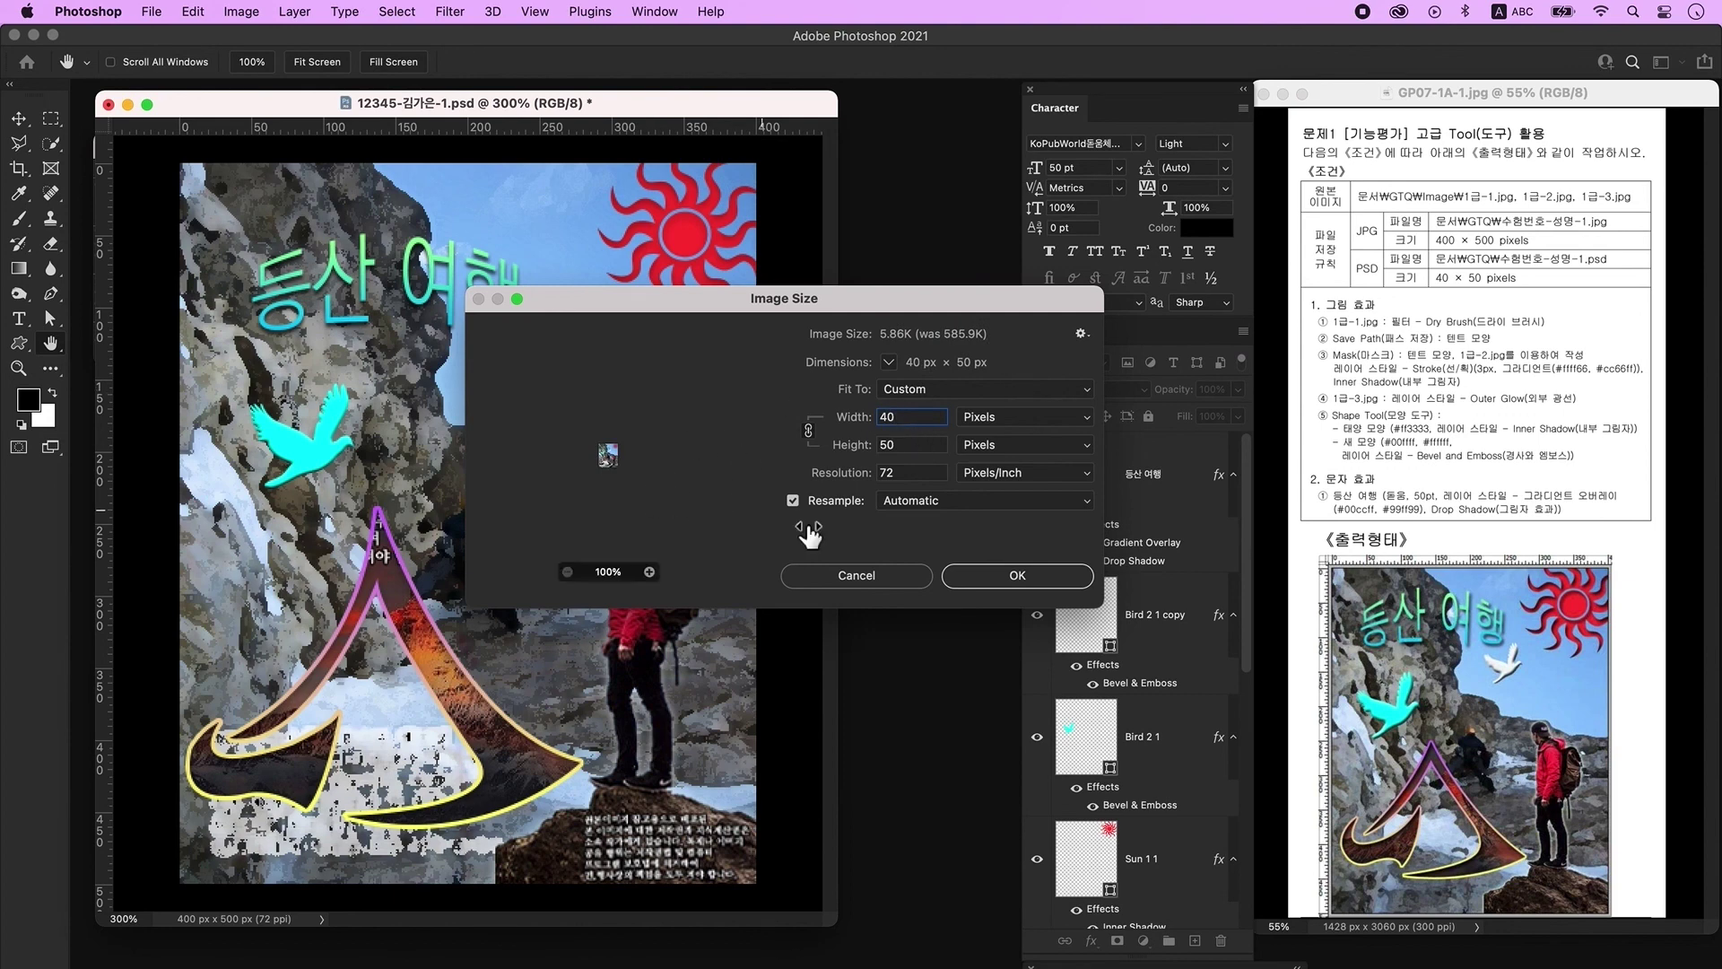
click(1019, 579)
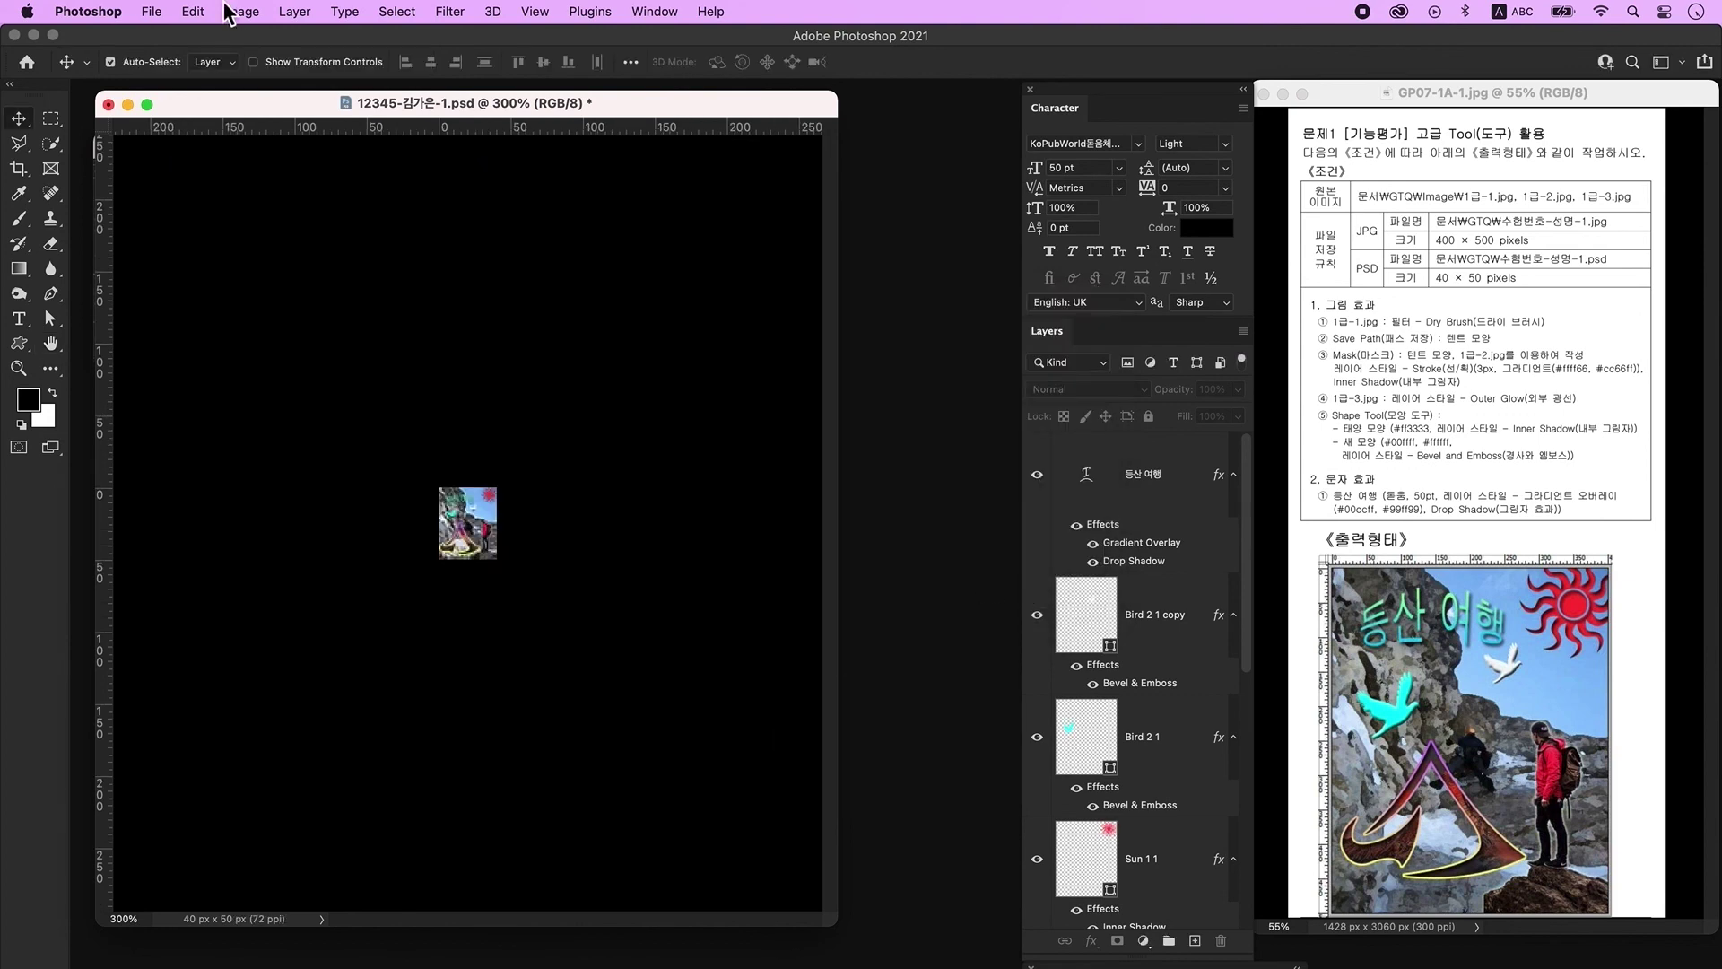
click(152, 12)
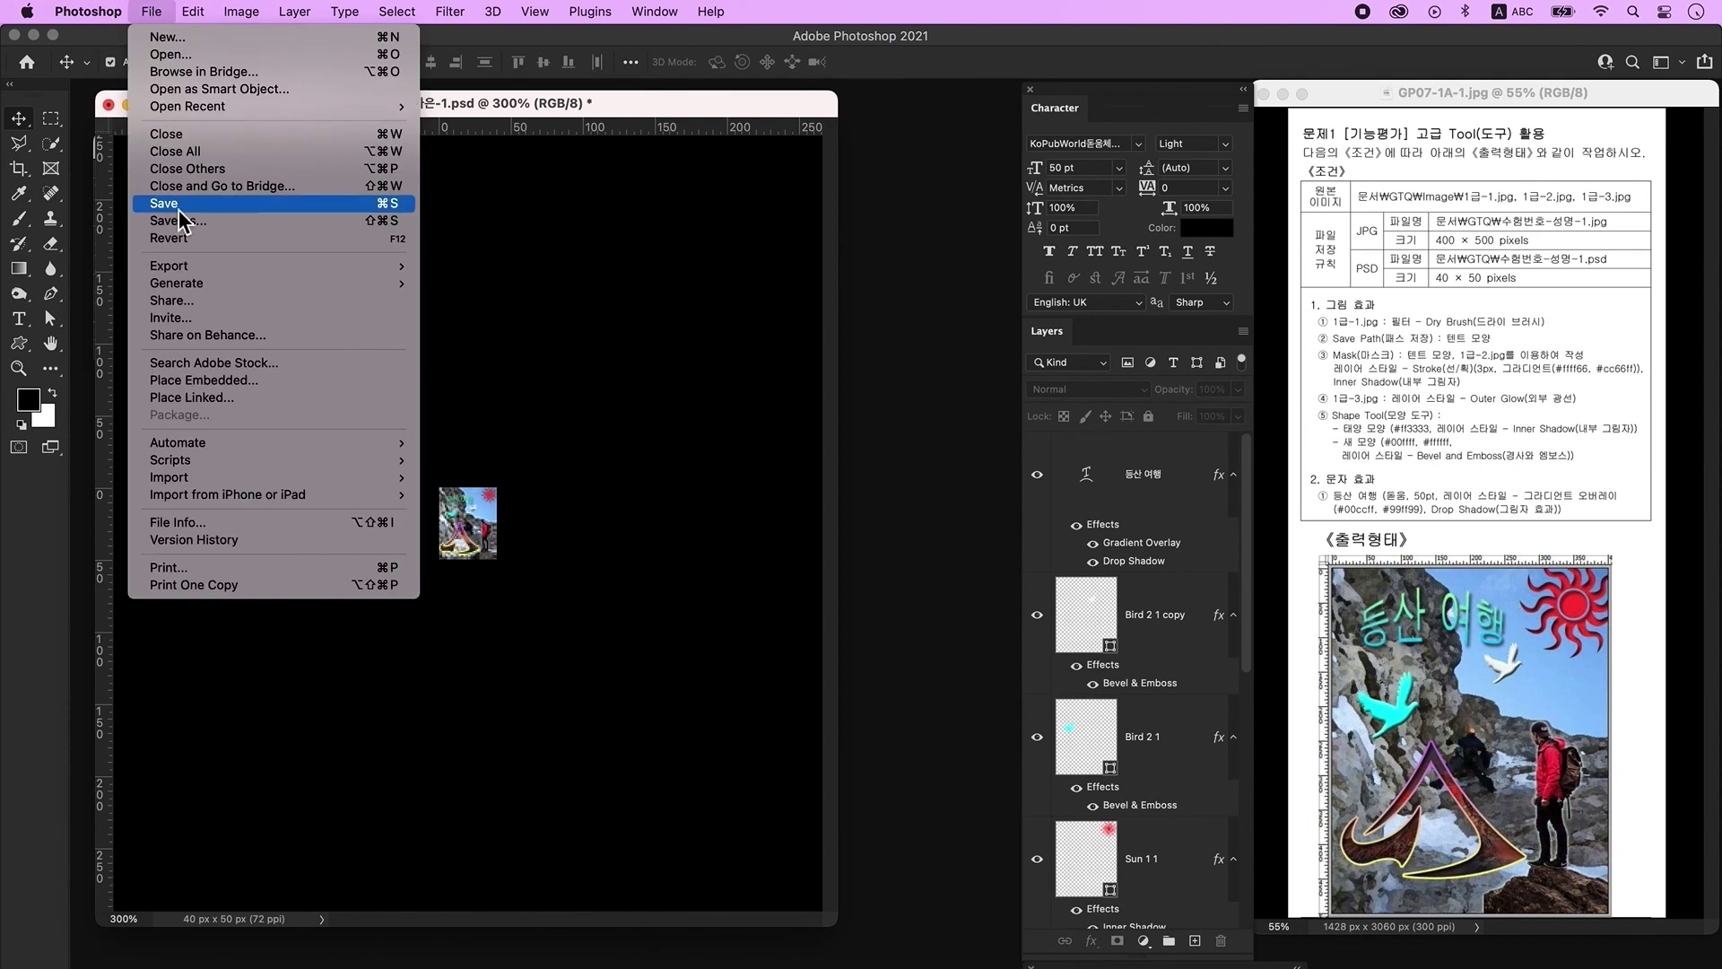